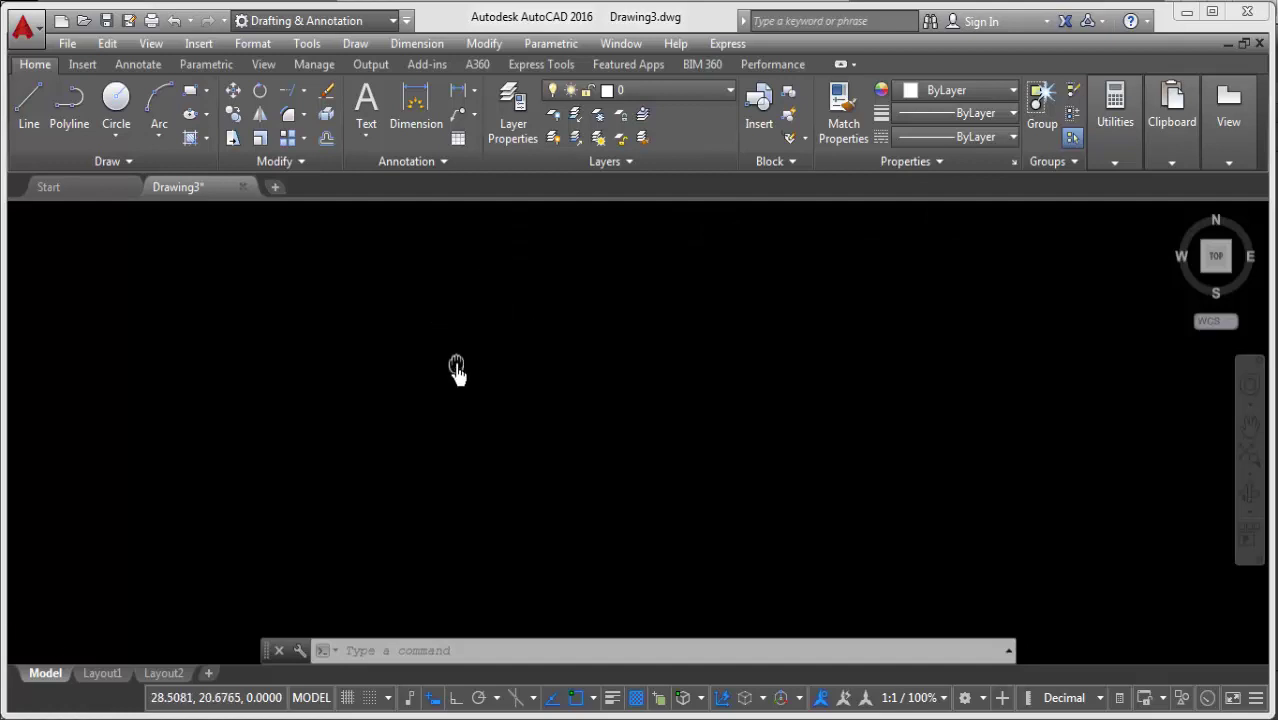
Step: Hide the menu bar using the Quick Access Toolbar customization list
scroll(456, 368, down, 1)
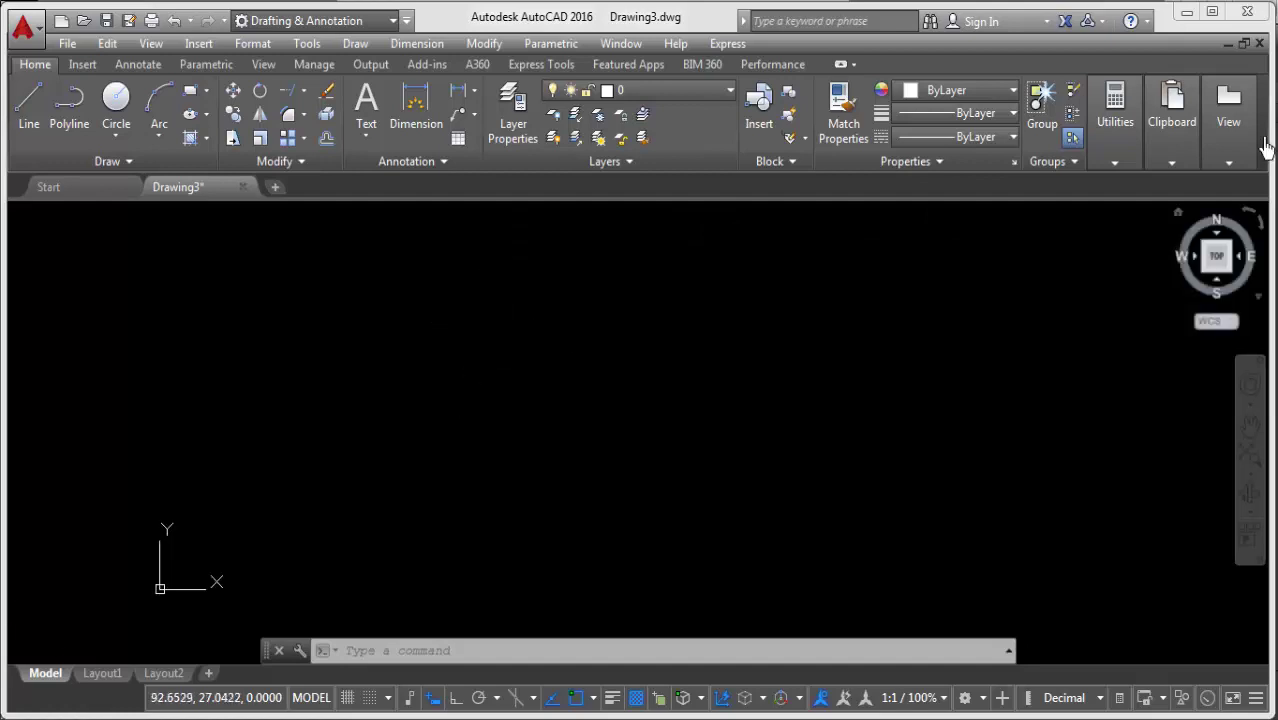
click(406, 22)
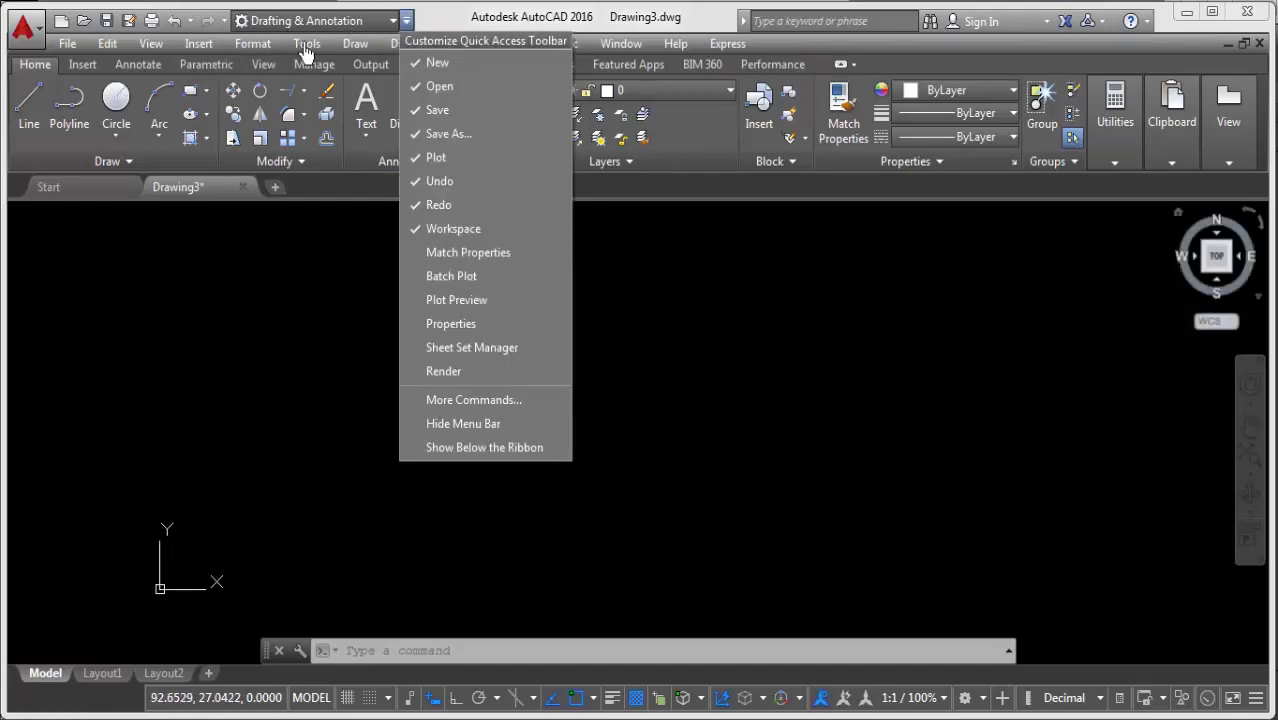
click(242, 430)
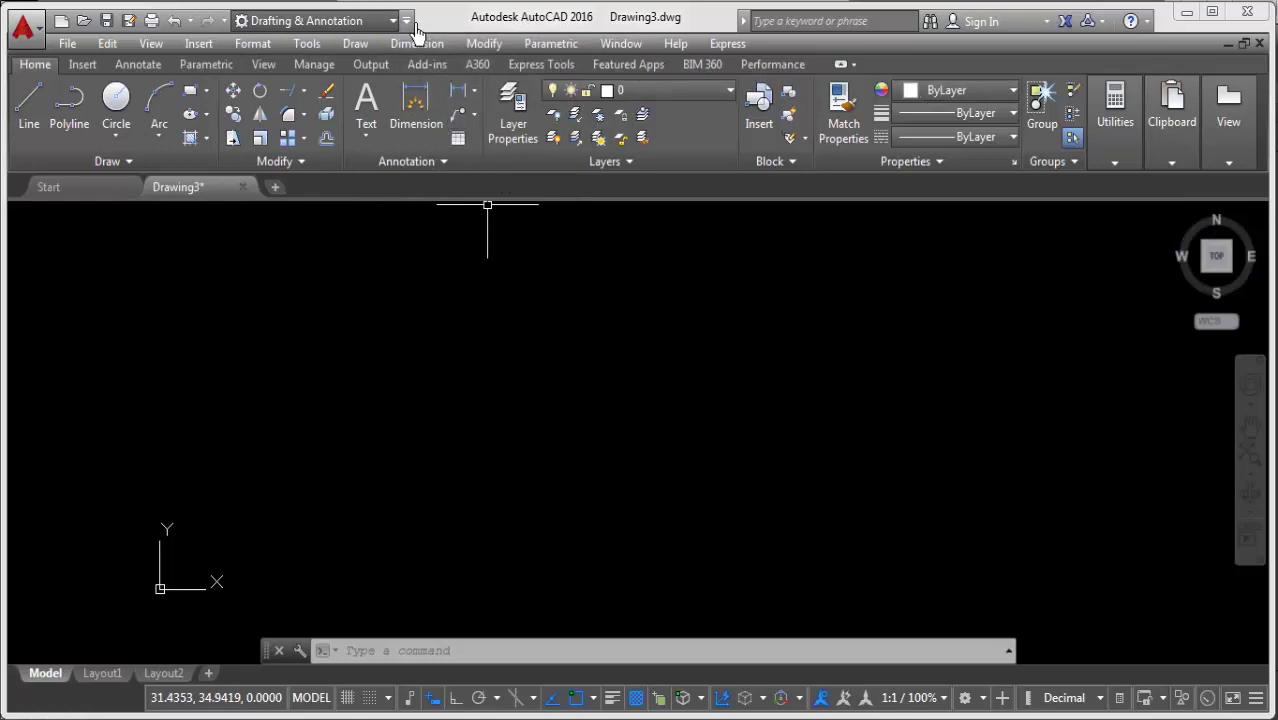
click(406, 20)
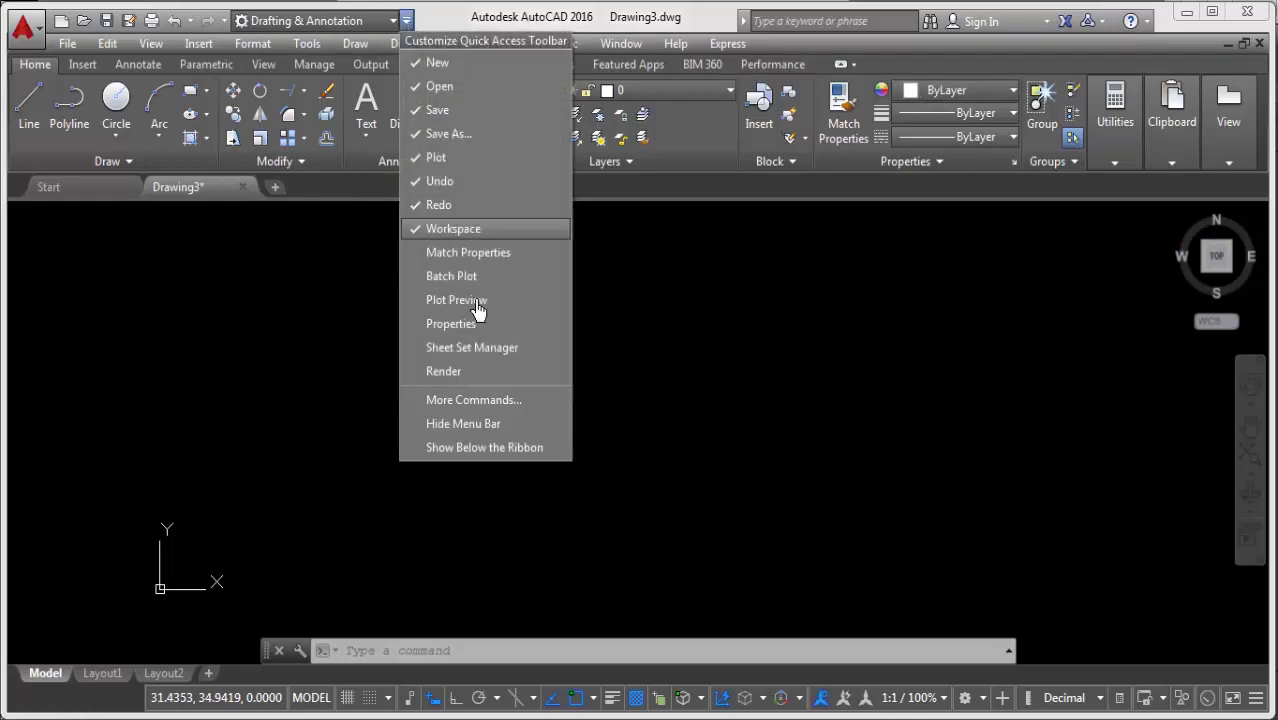
click(448, 426)
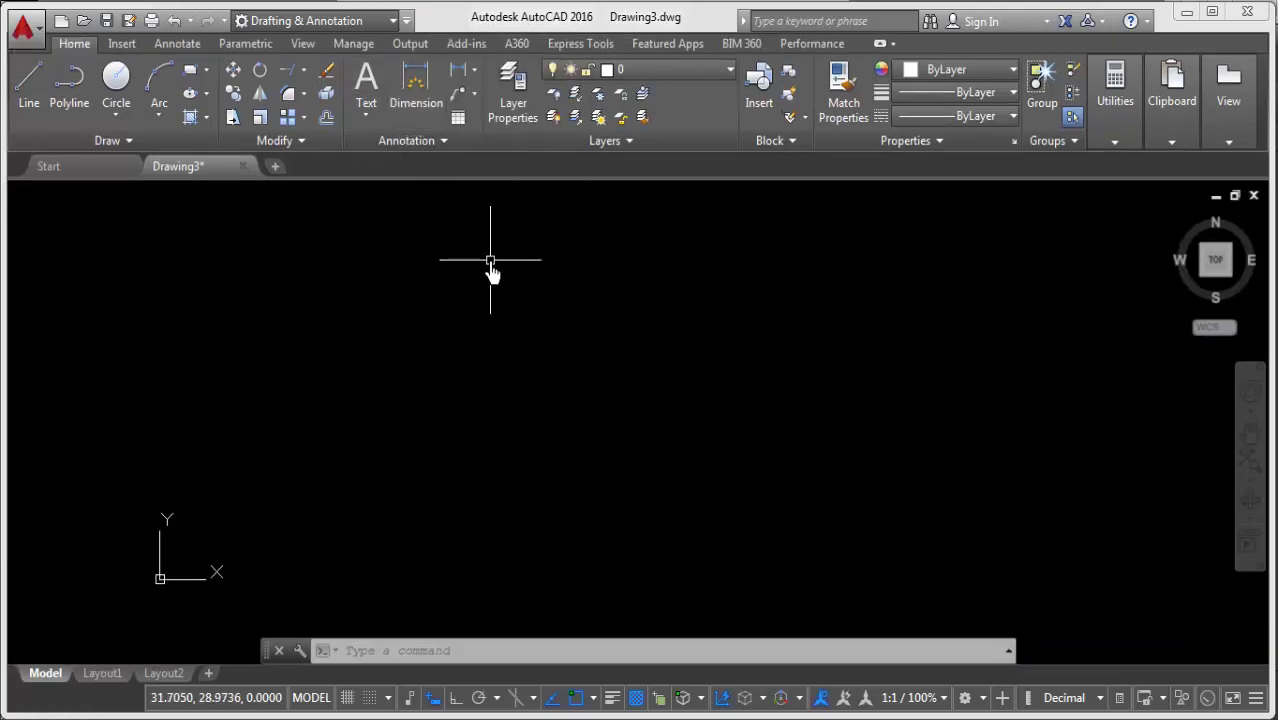
Step: Remove Workspace from the Quick Access Toolbar and show the menu bar again
click(407, 22)
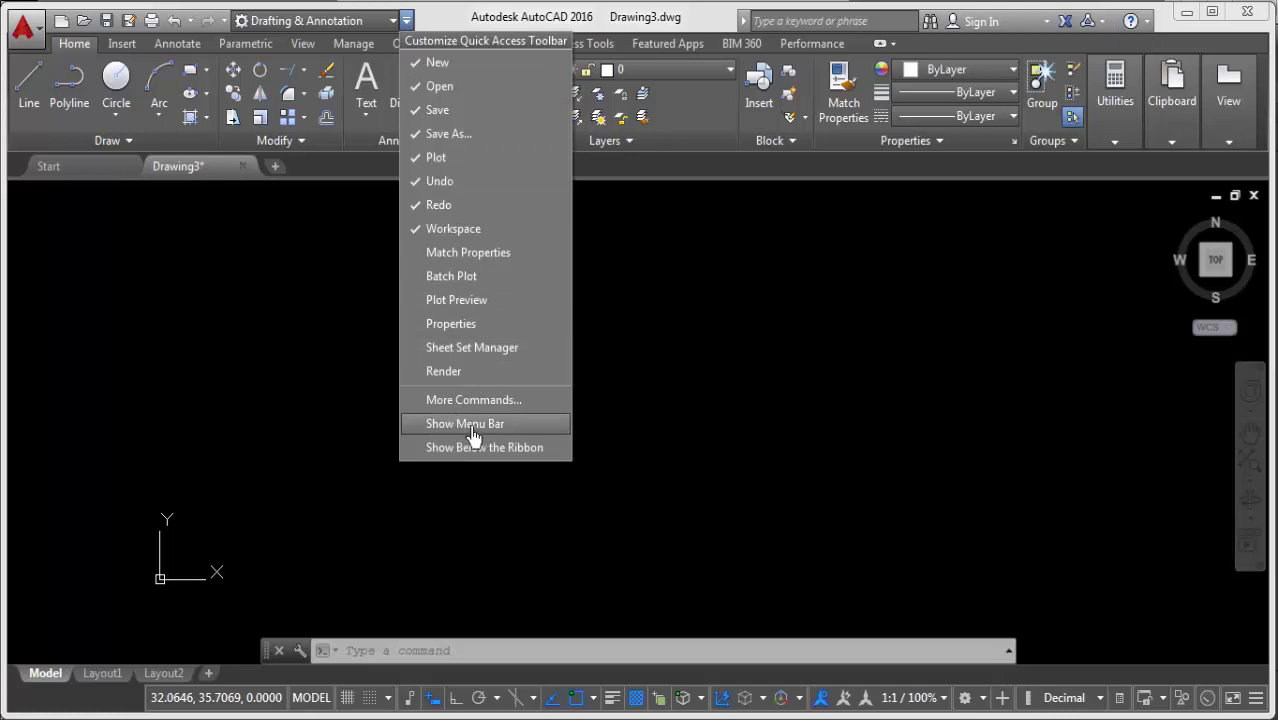
click(449, 232)
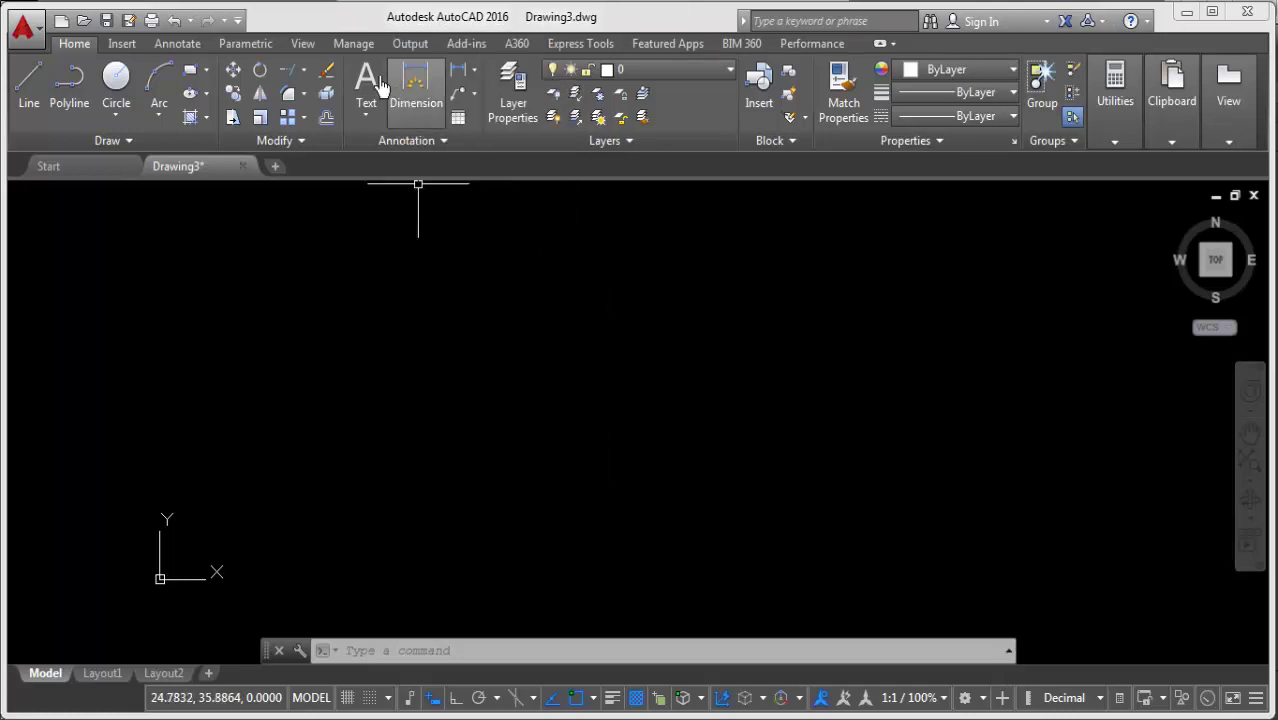
click(237, 21)
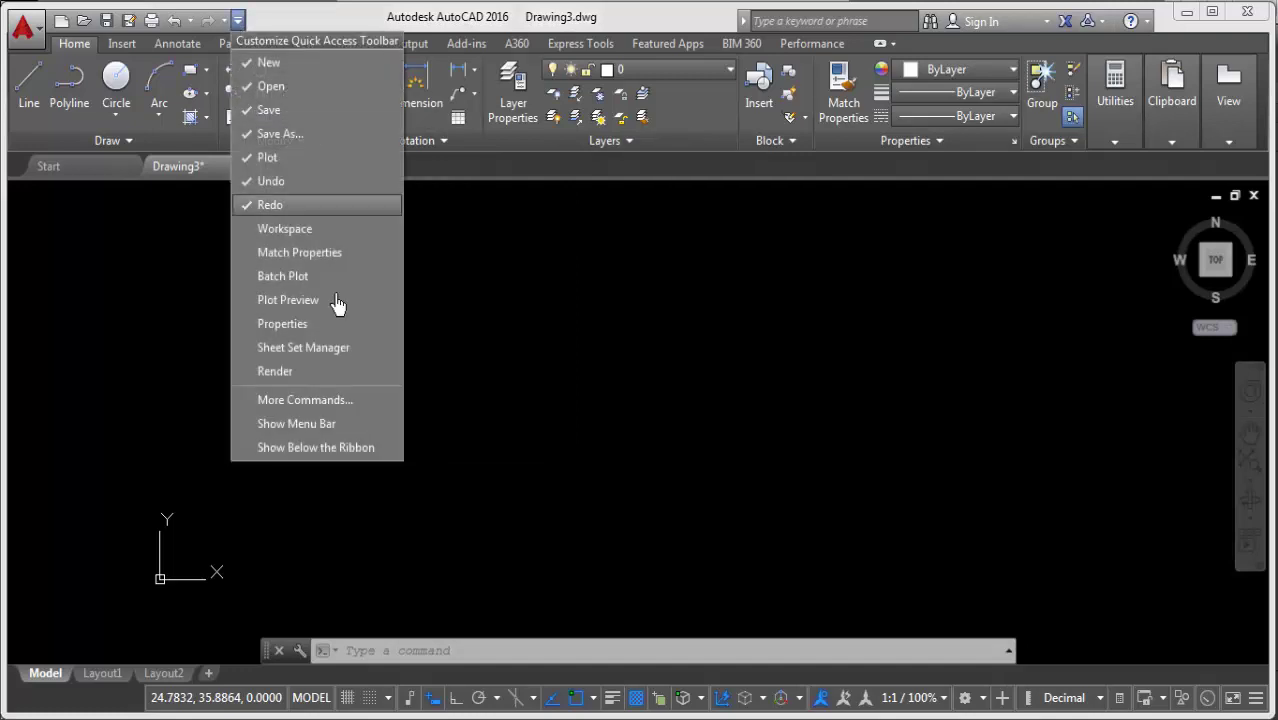
click(291, 424)
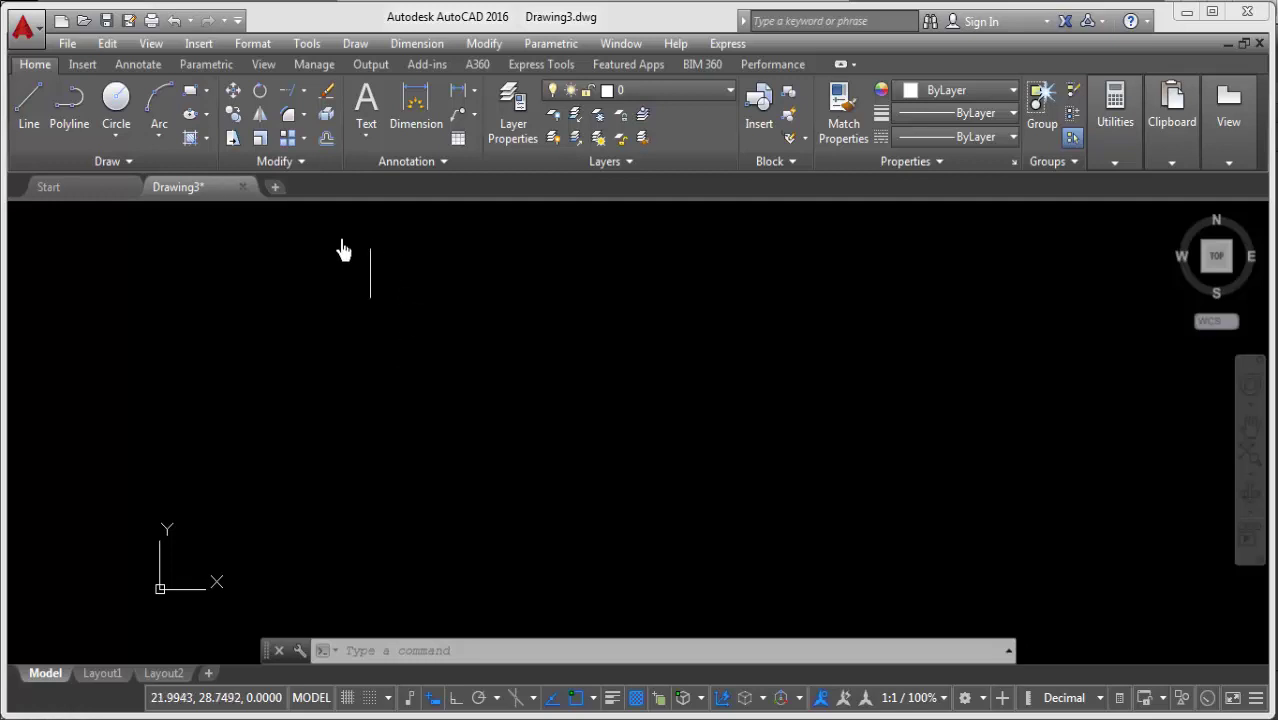
click(253, 43)
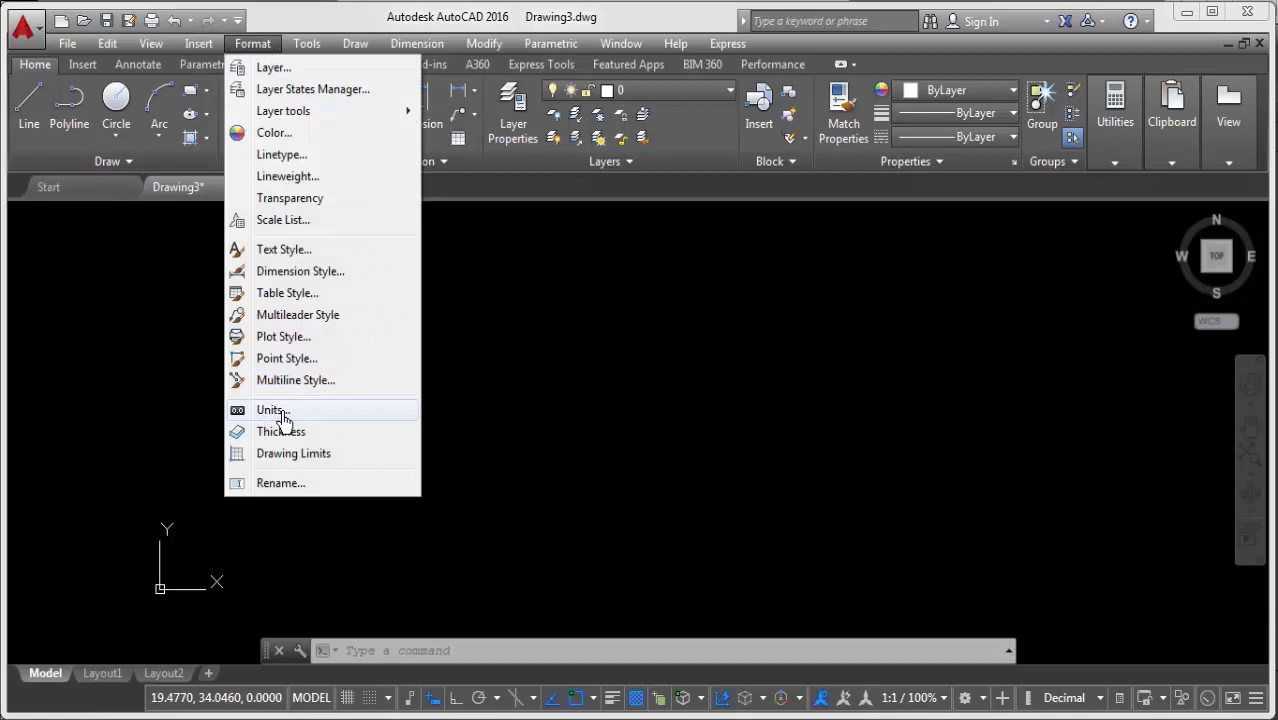
click(284, 419)
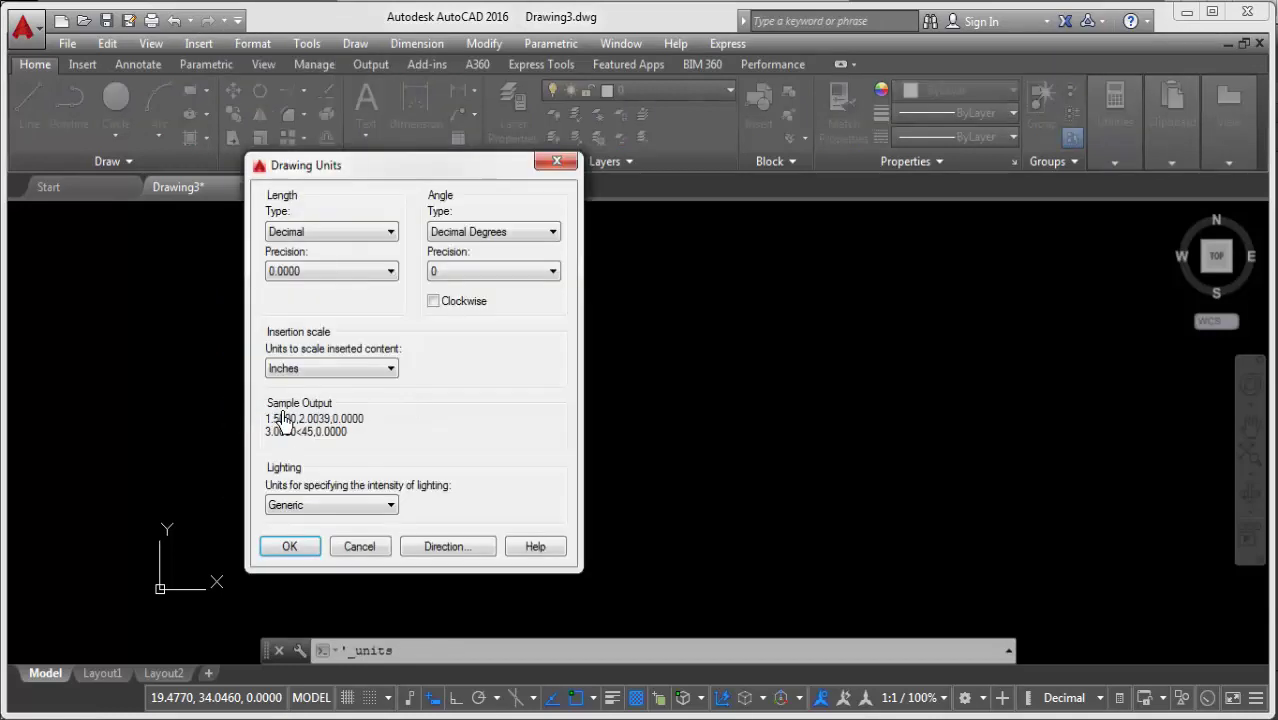
click(539, 170)
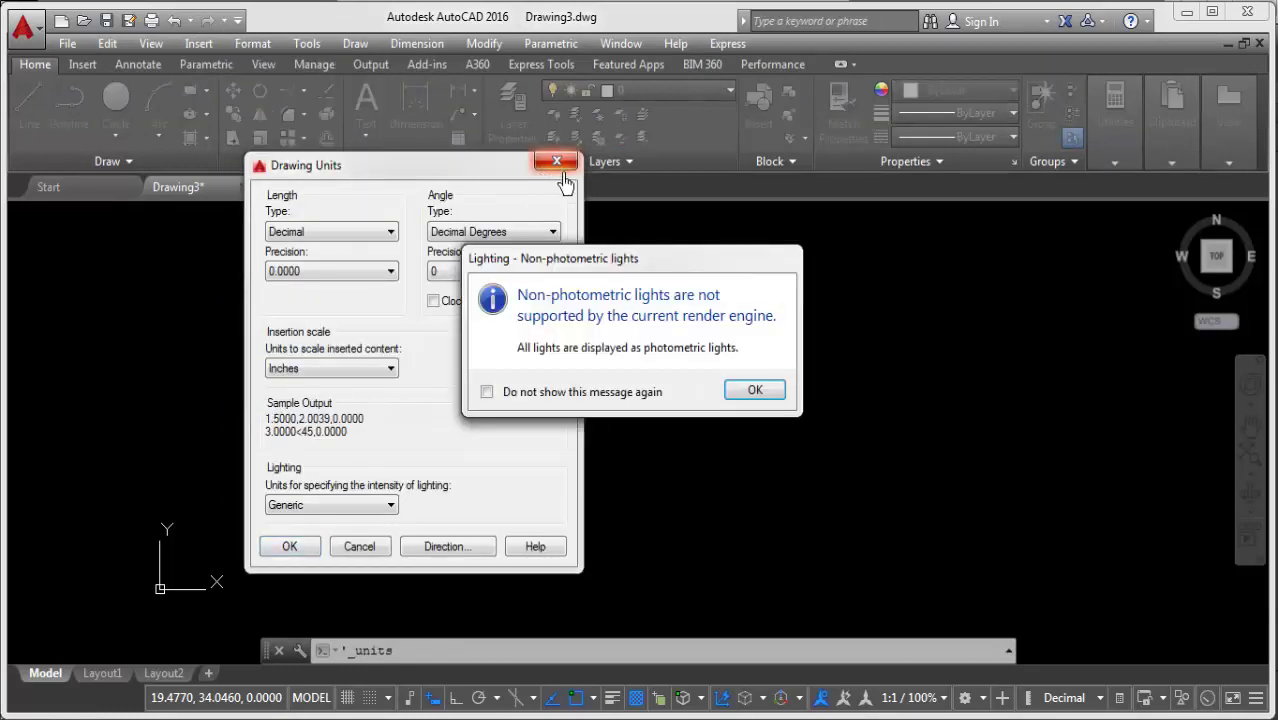
click(753, 392)
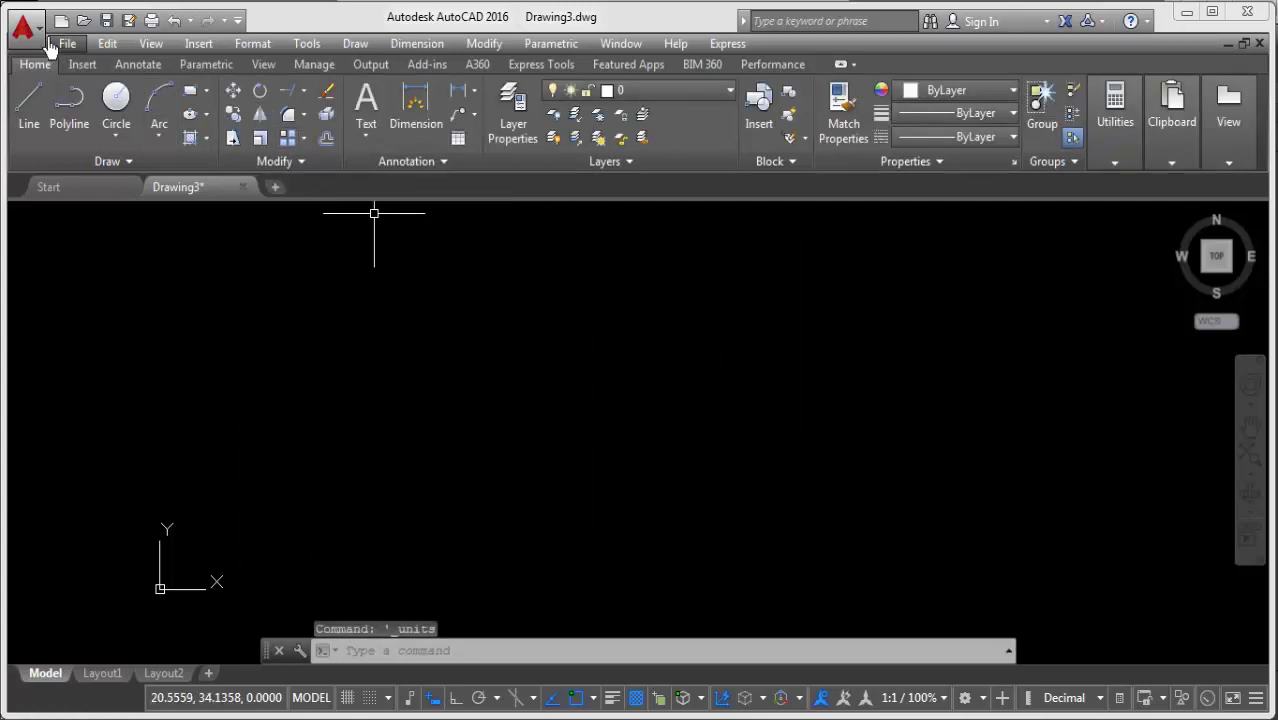
click(38, 37)
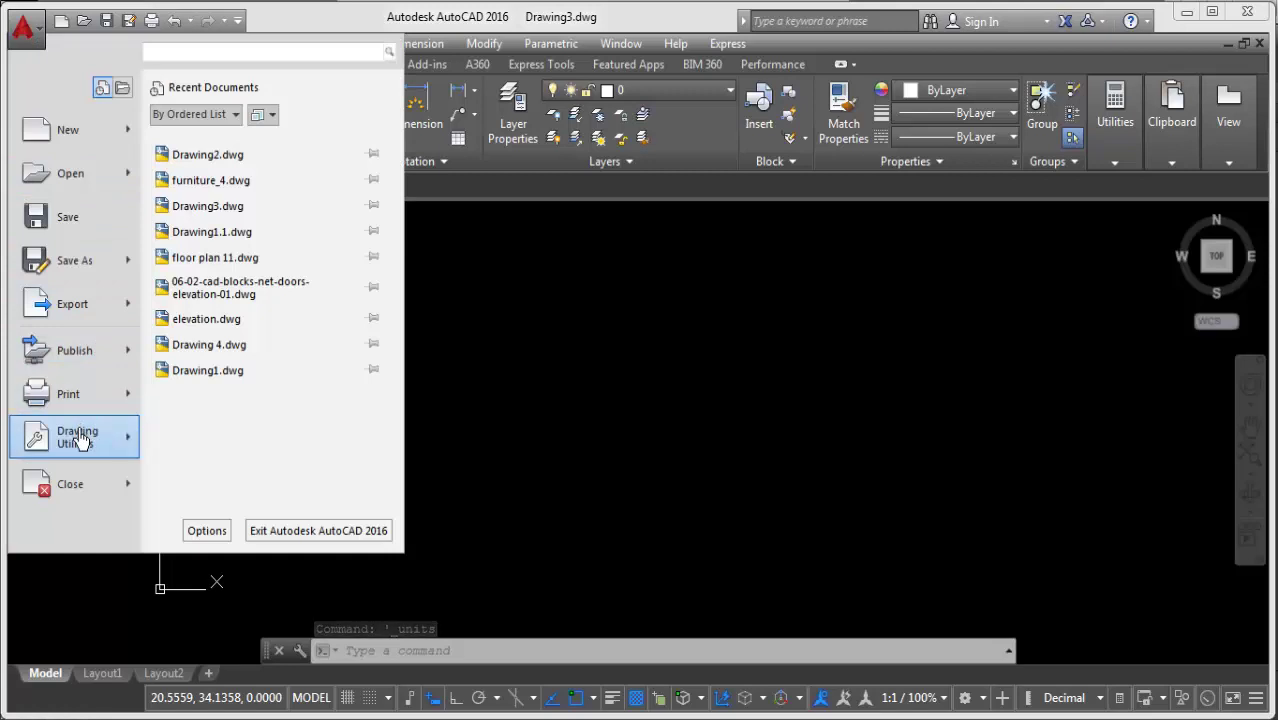
mouse_move(77, 437)
click(242, 206)
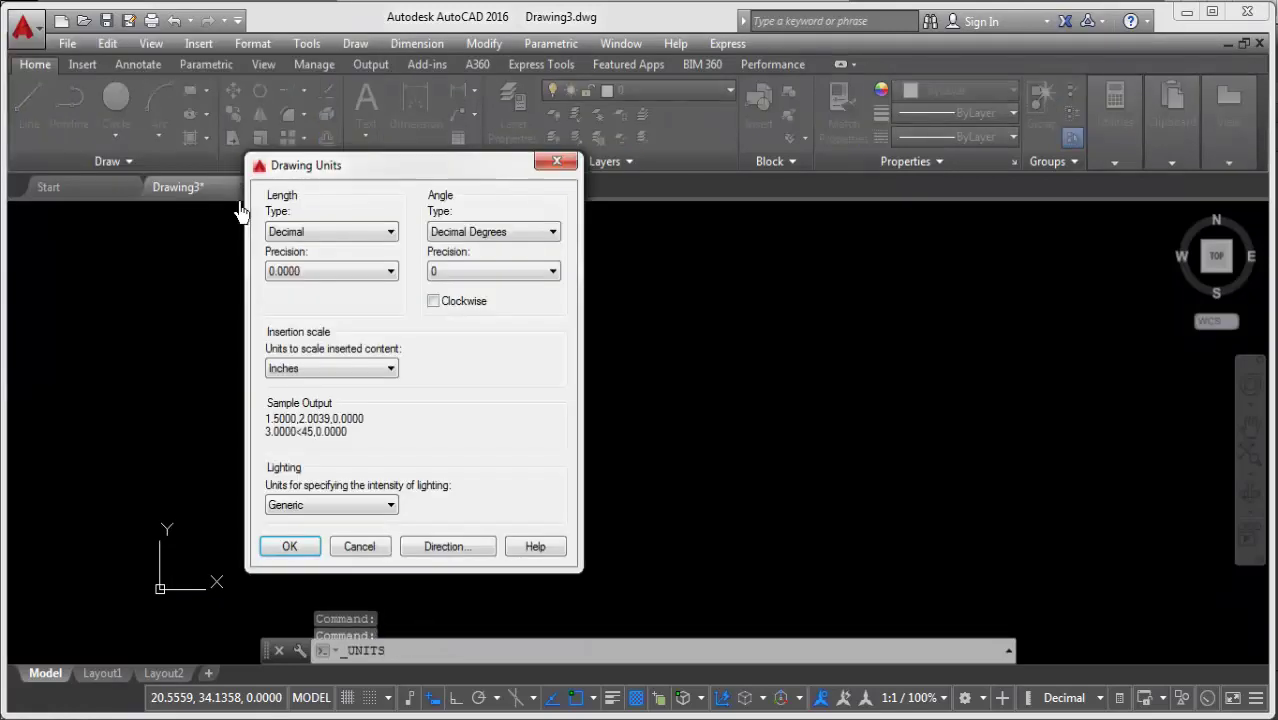
click(557, 162)
click(752, 391)
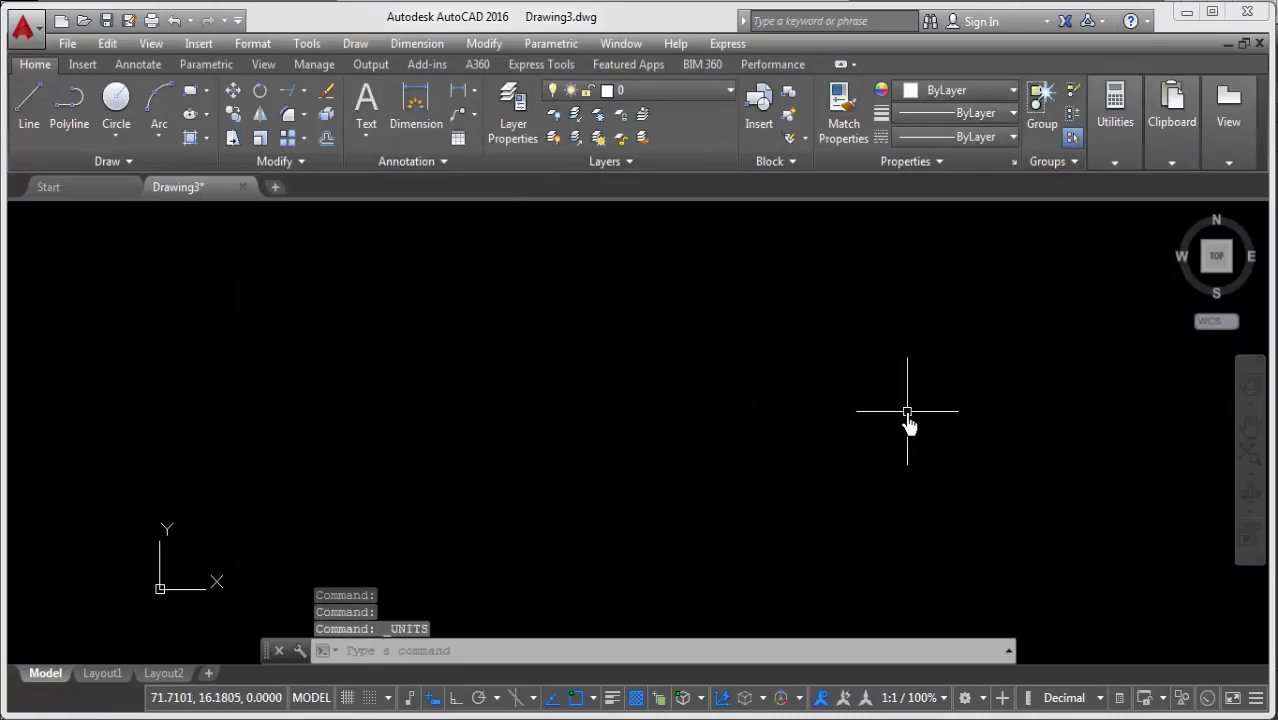
click(263, 50)
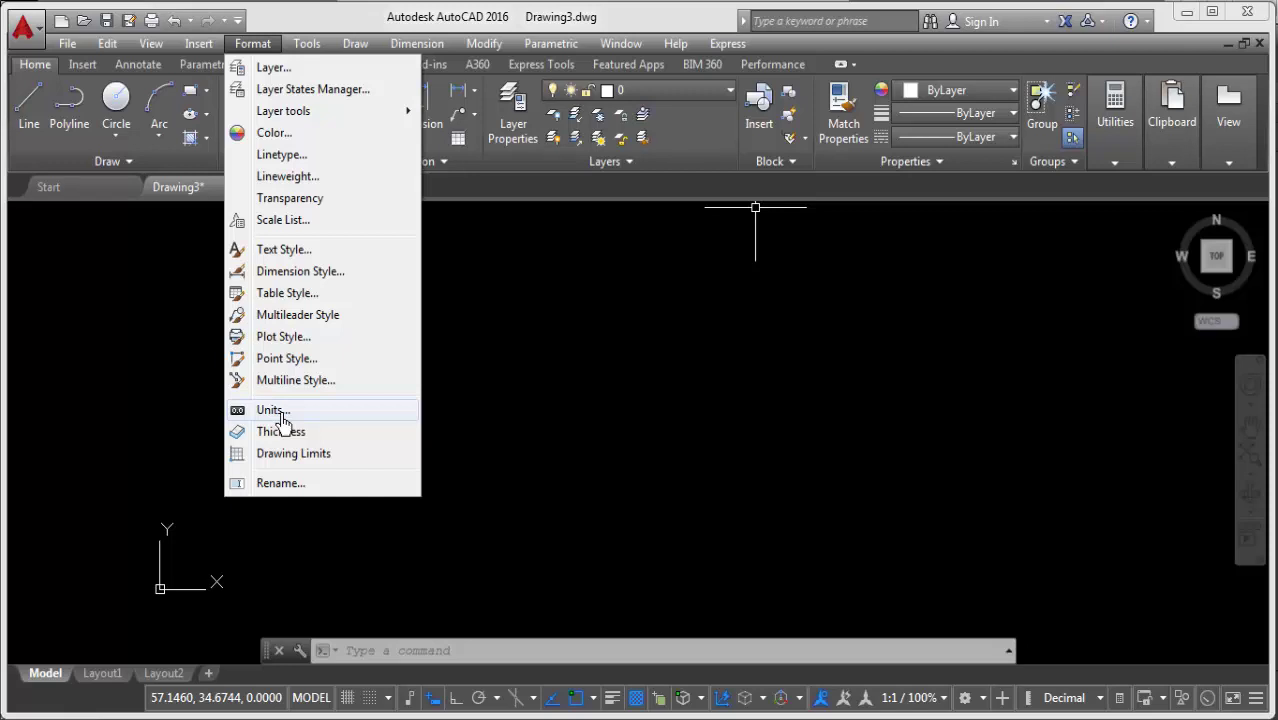
click(482, 340)
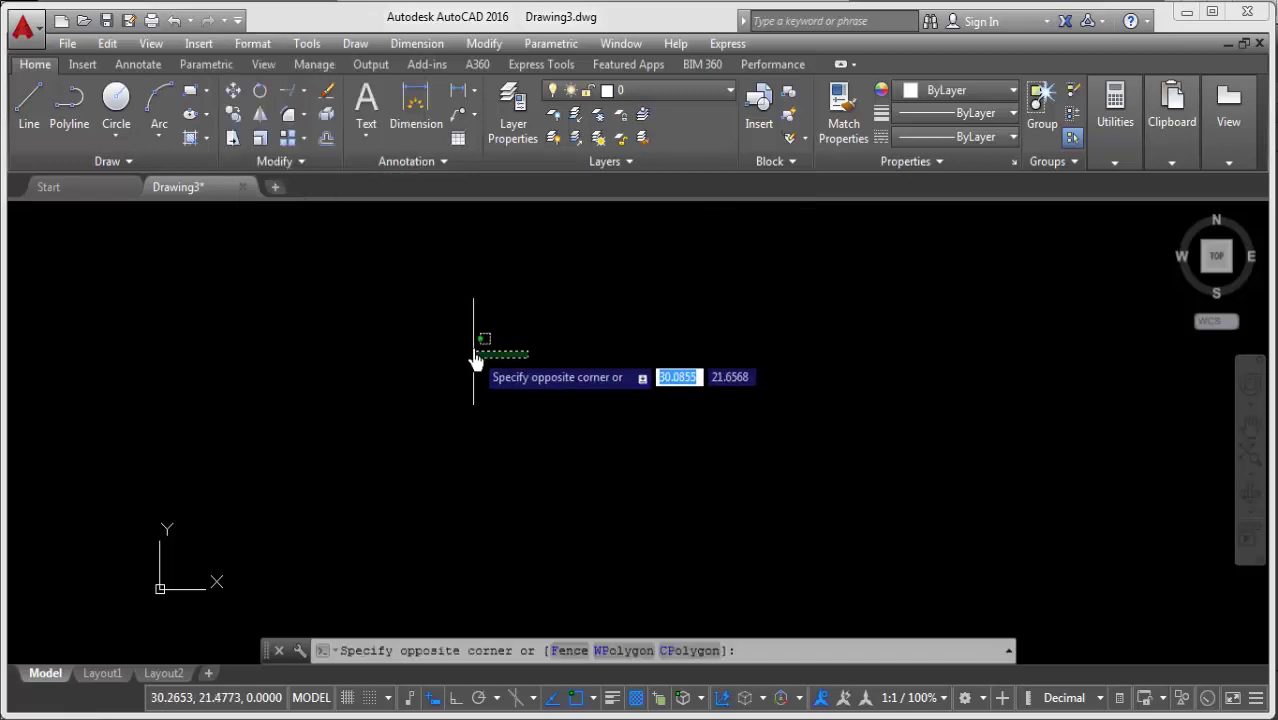
text(UN)
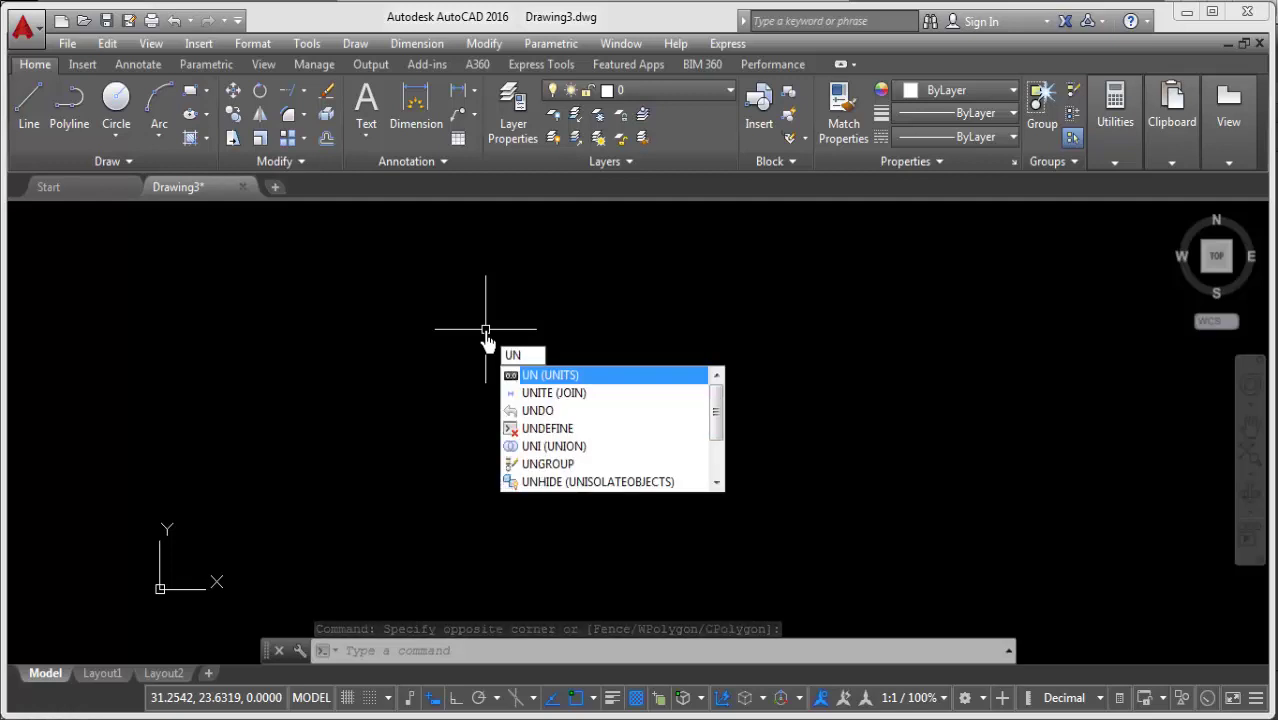
key(Return)
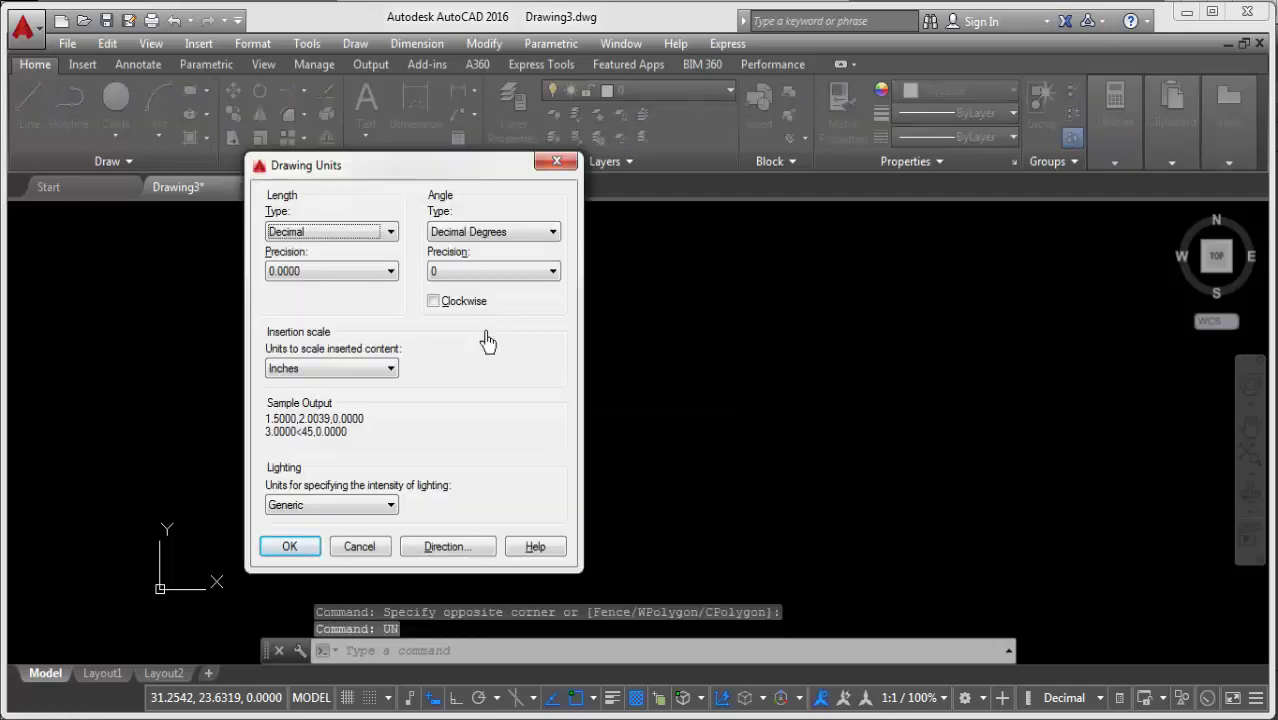
click(557, 161)
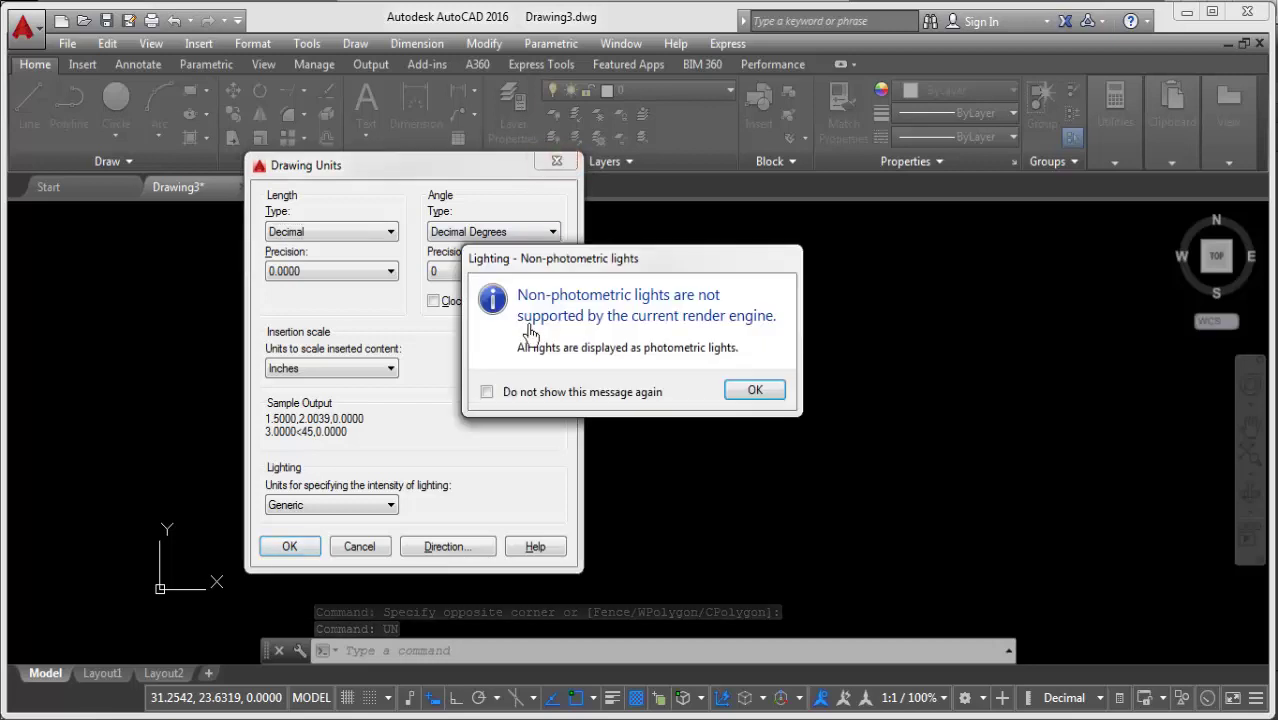
click(752, 393)
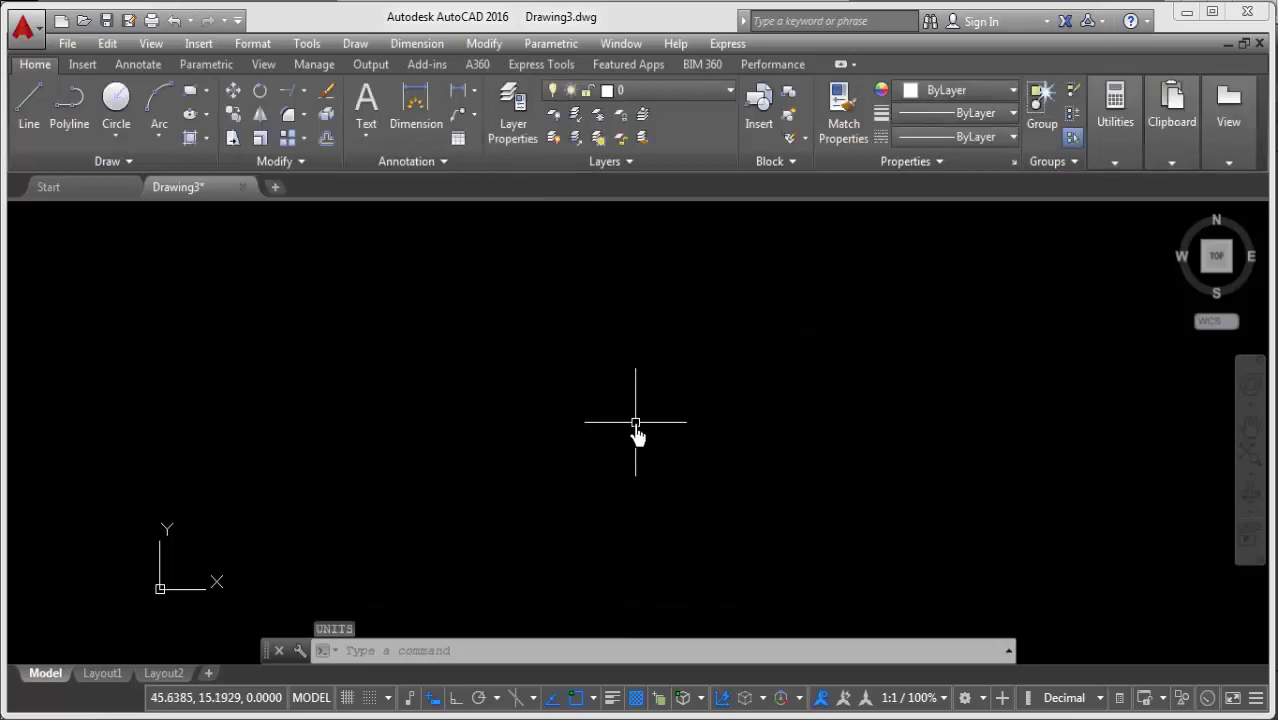
text(un)
key(Return)
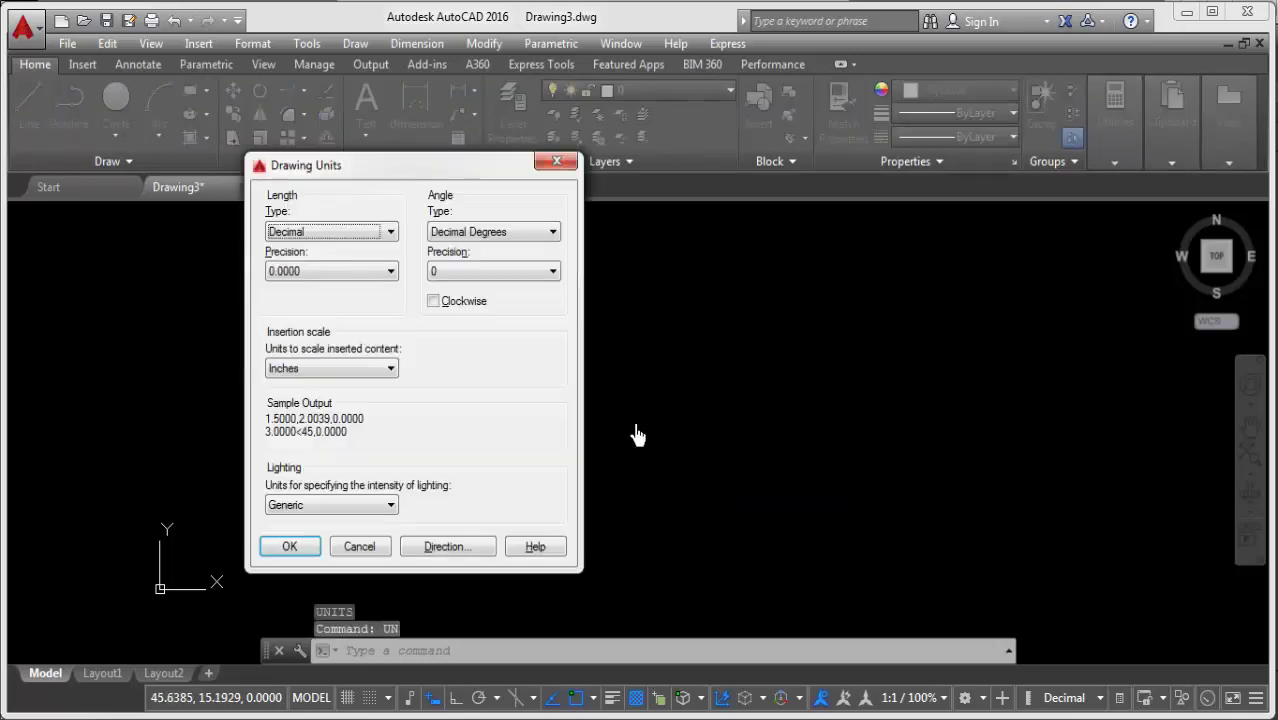
click(558, 164)
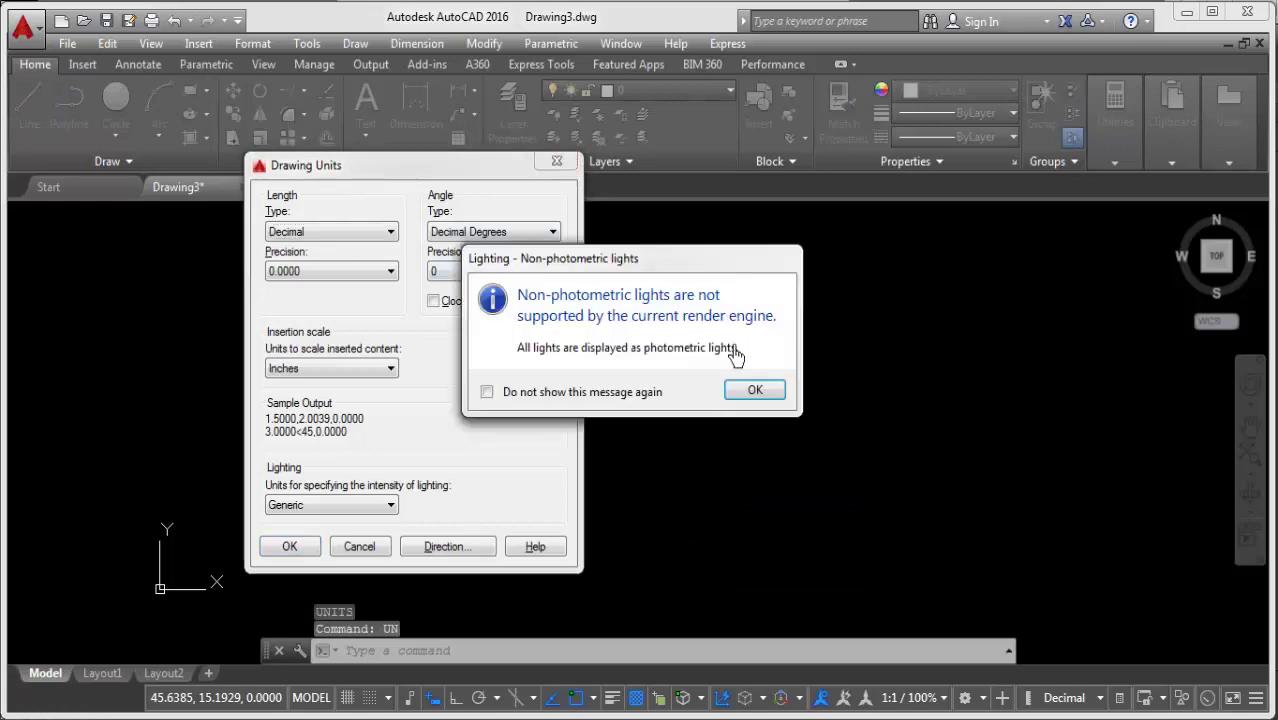
click(756, 391)
click(417, 43)
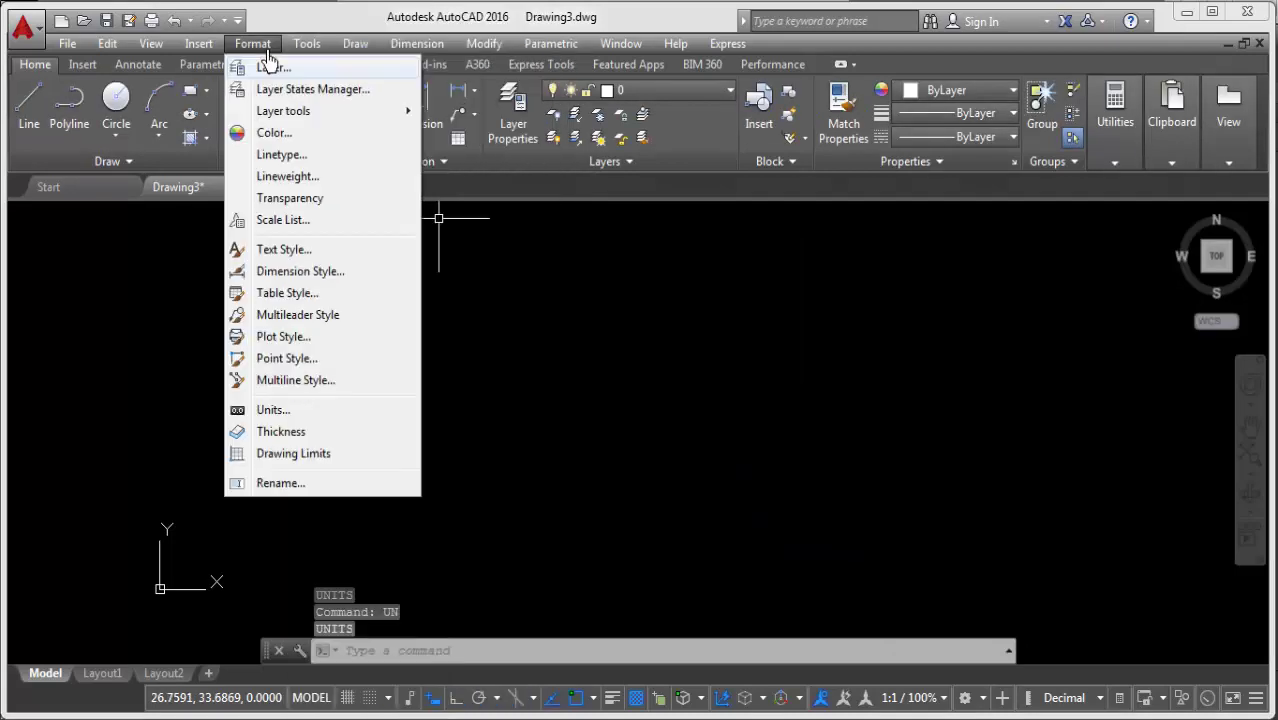
Step: Set Drawing Units to Engineering length at 0'-0.0" precision with Inches insertion scale
click(296, 412)
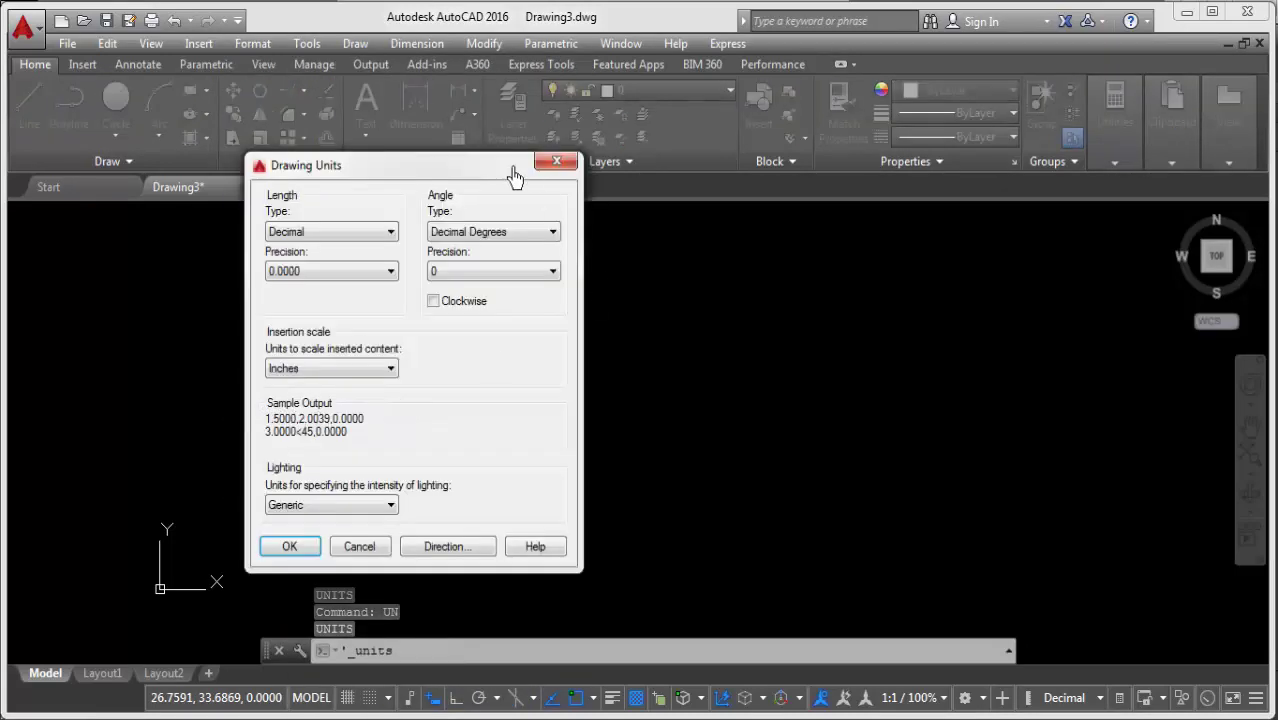
drag(513, 177, 528, 200)
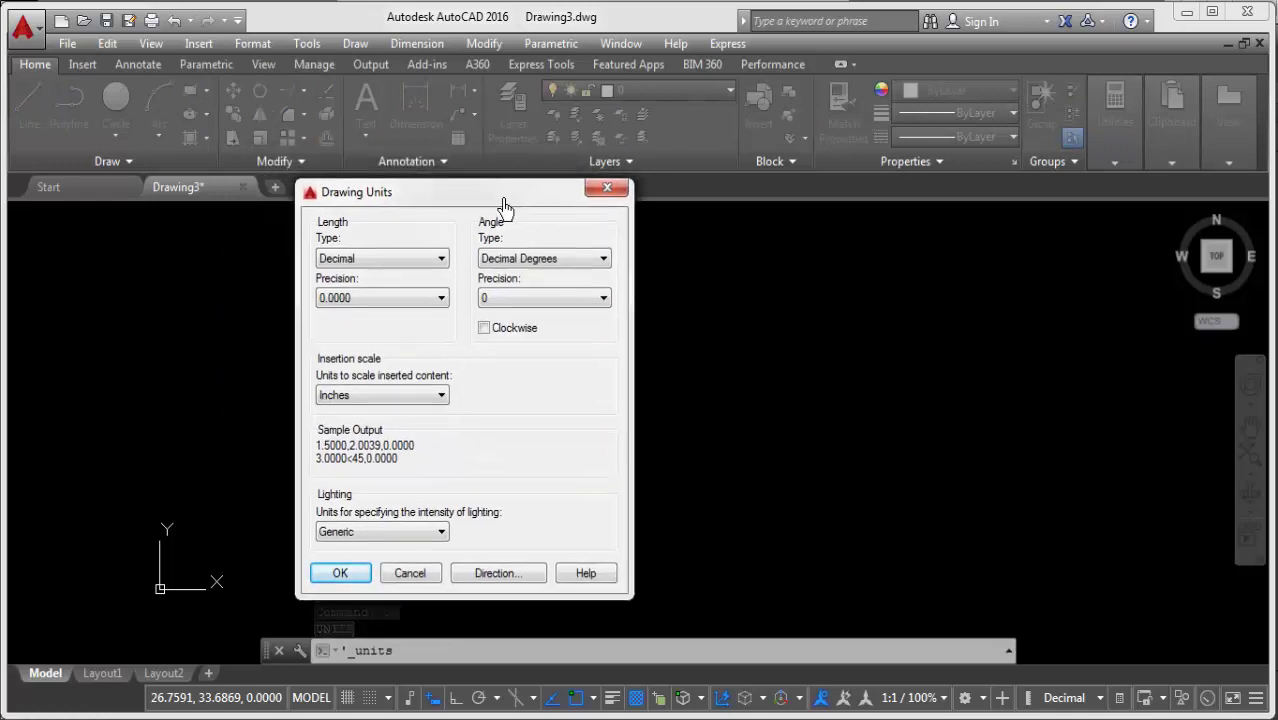
click(420, 262)
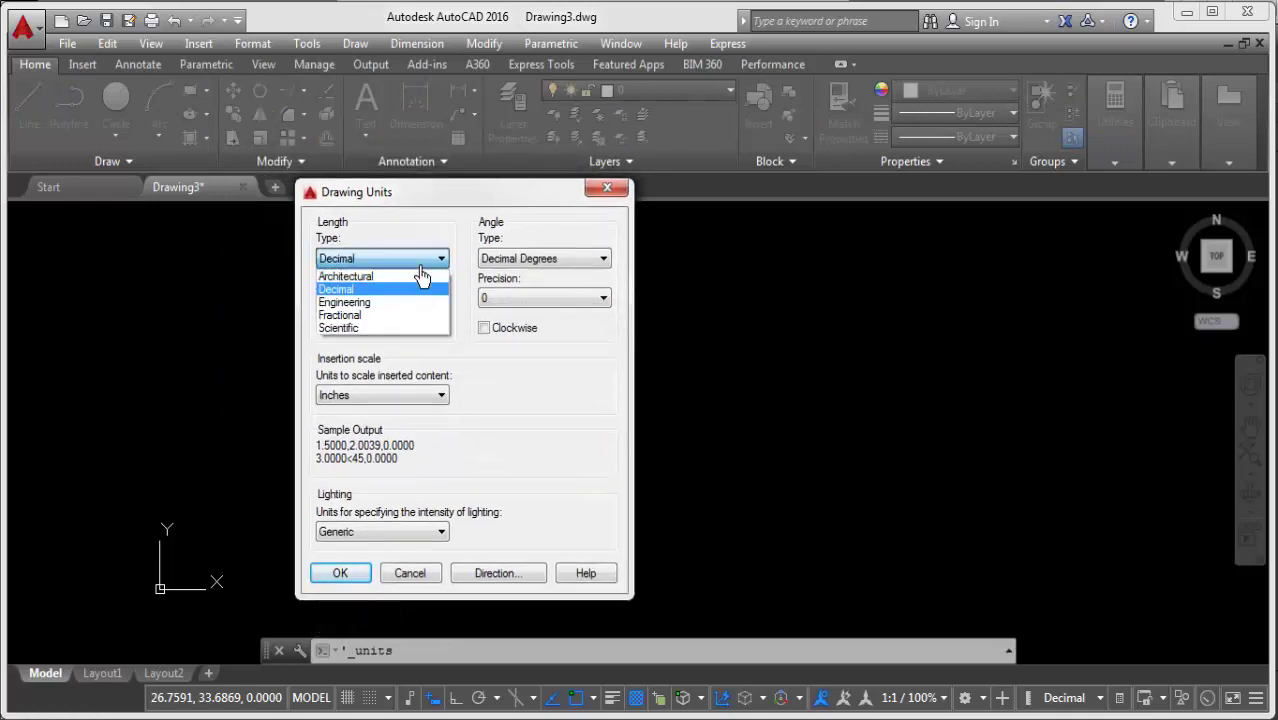
click(356, 305)
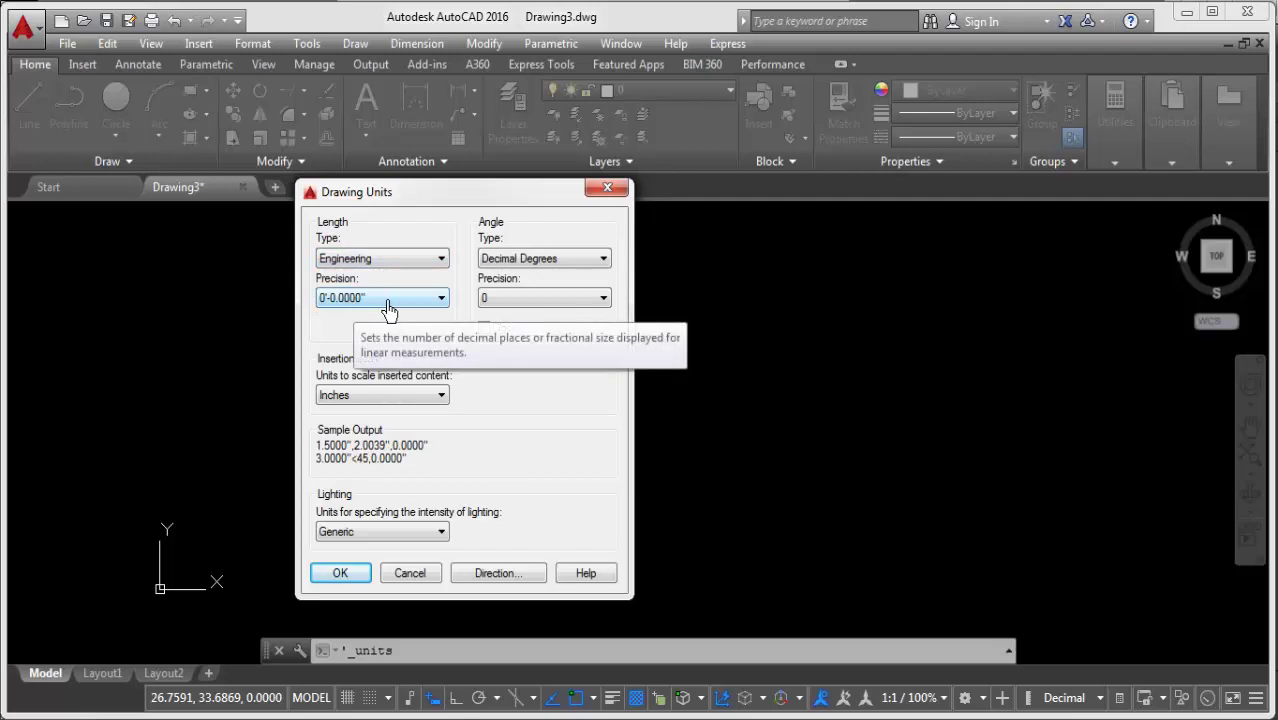
click(382, 300)
click(366, 314)
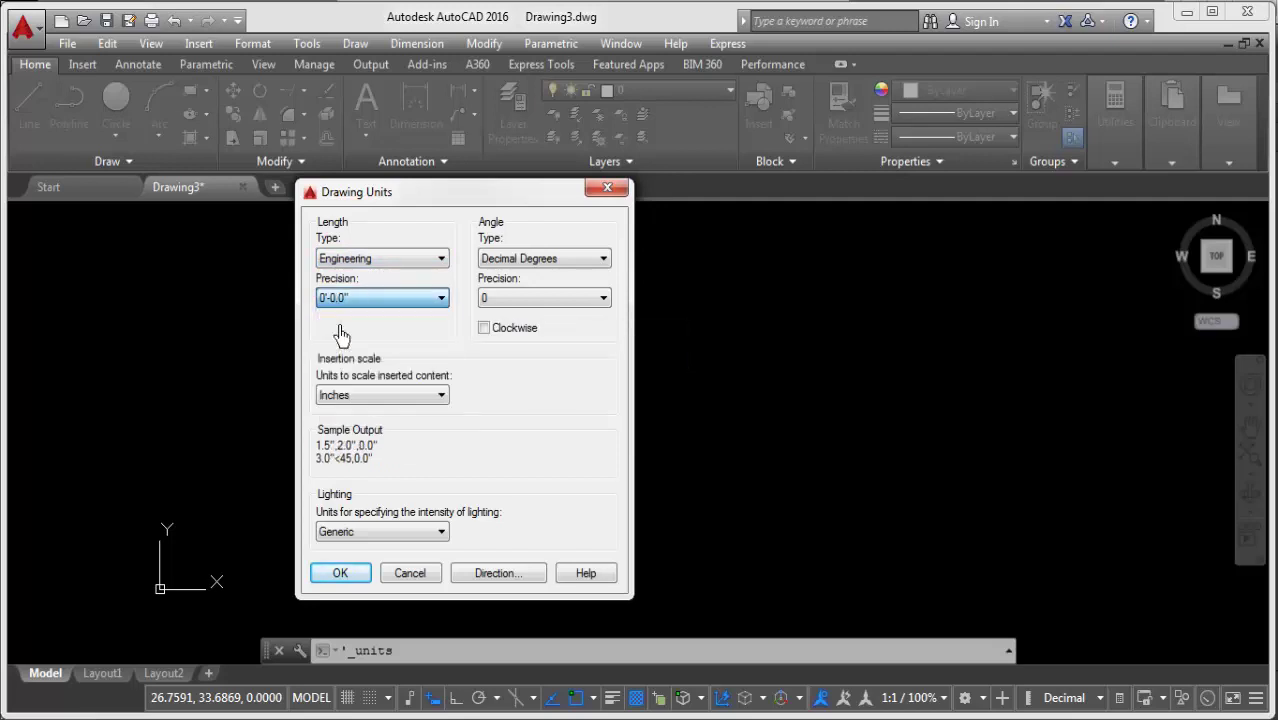
click(366, 299)
click(336, 336)
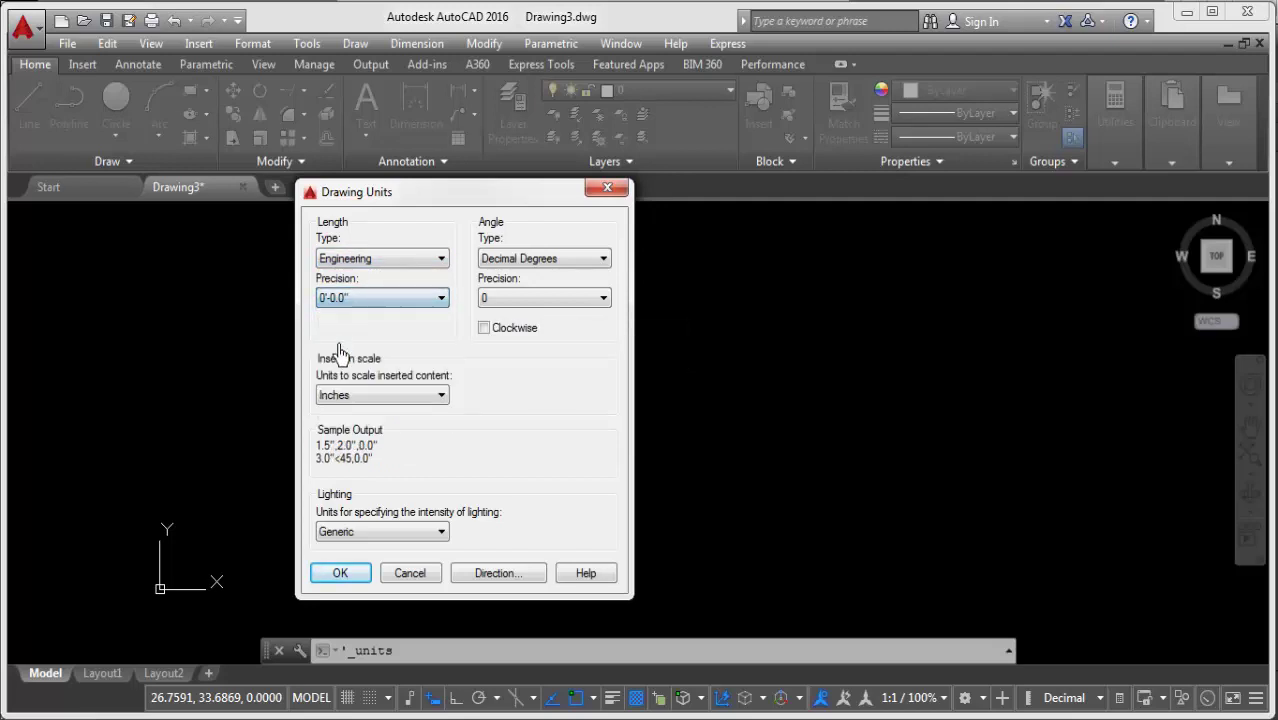
click(356, 398)
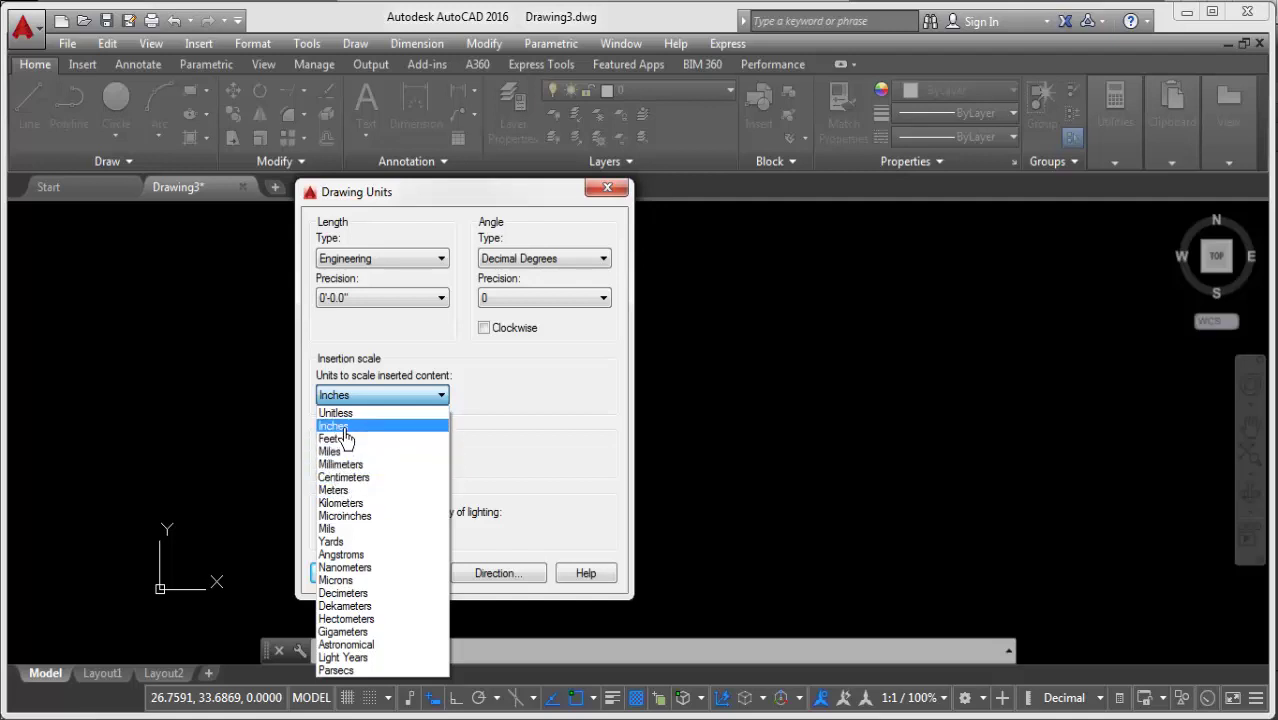
click(341, 428)
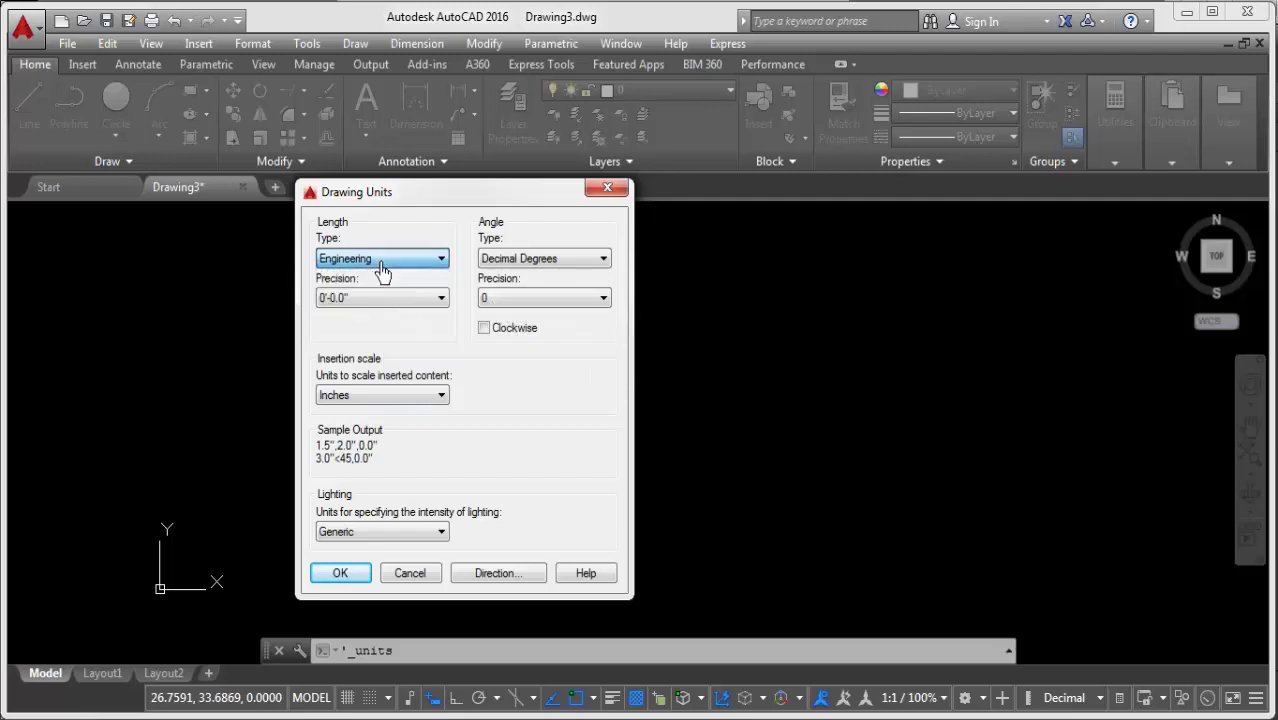
click(362, 300)
click(358, 328)
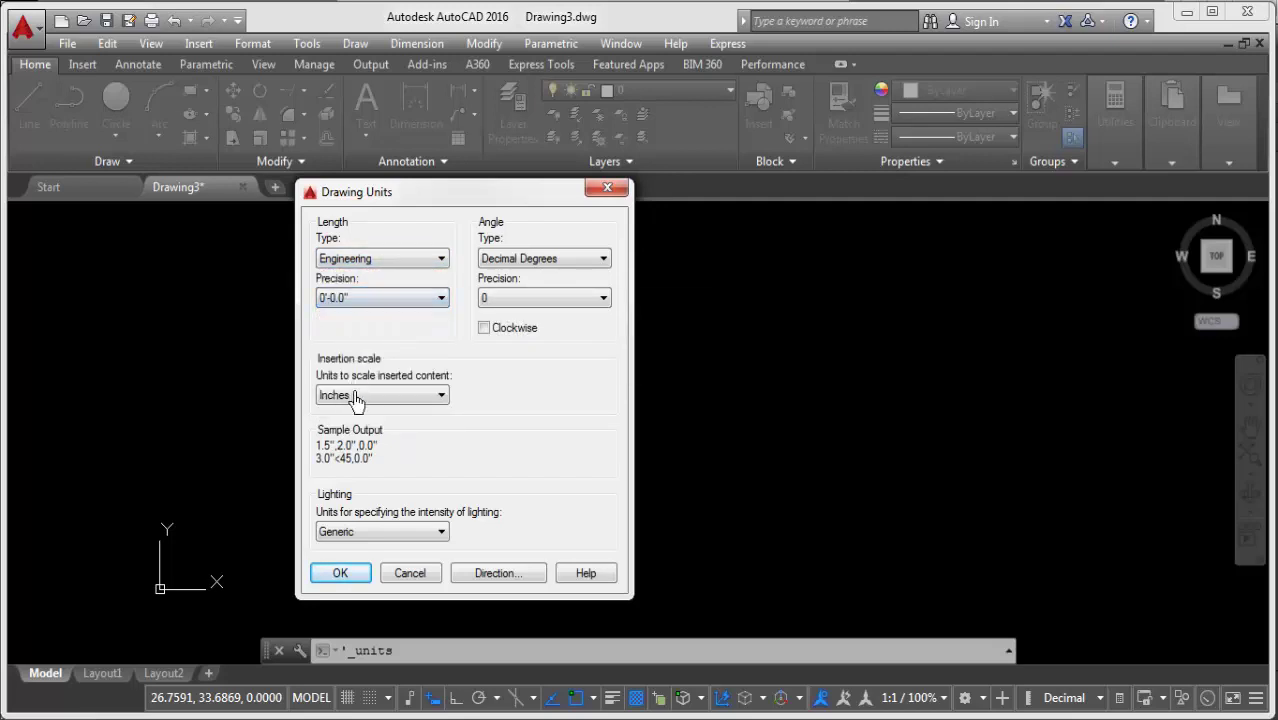
click(341, 575)
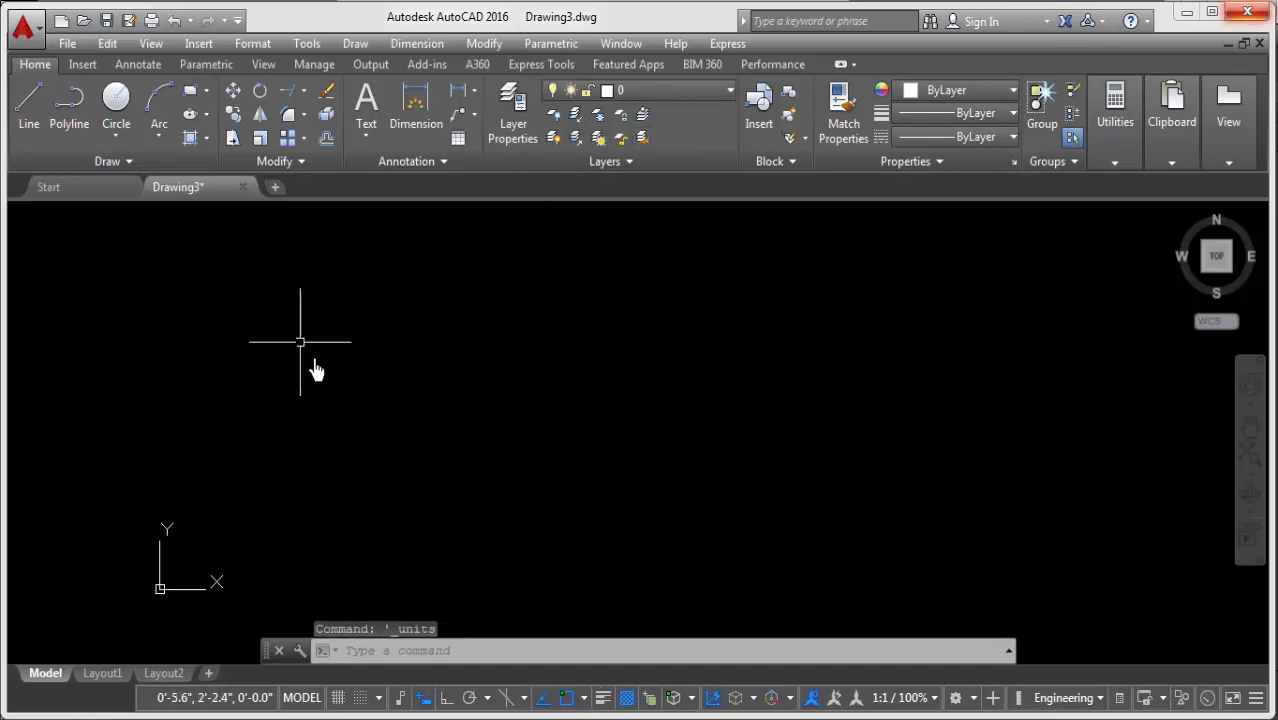
Step: Maximize the window and draw the first four-point zigzag line chain with L
scroll(310, 345, up, 2)
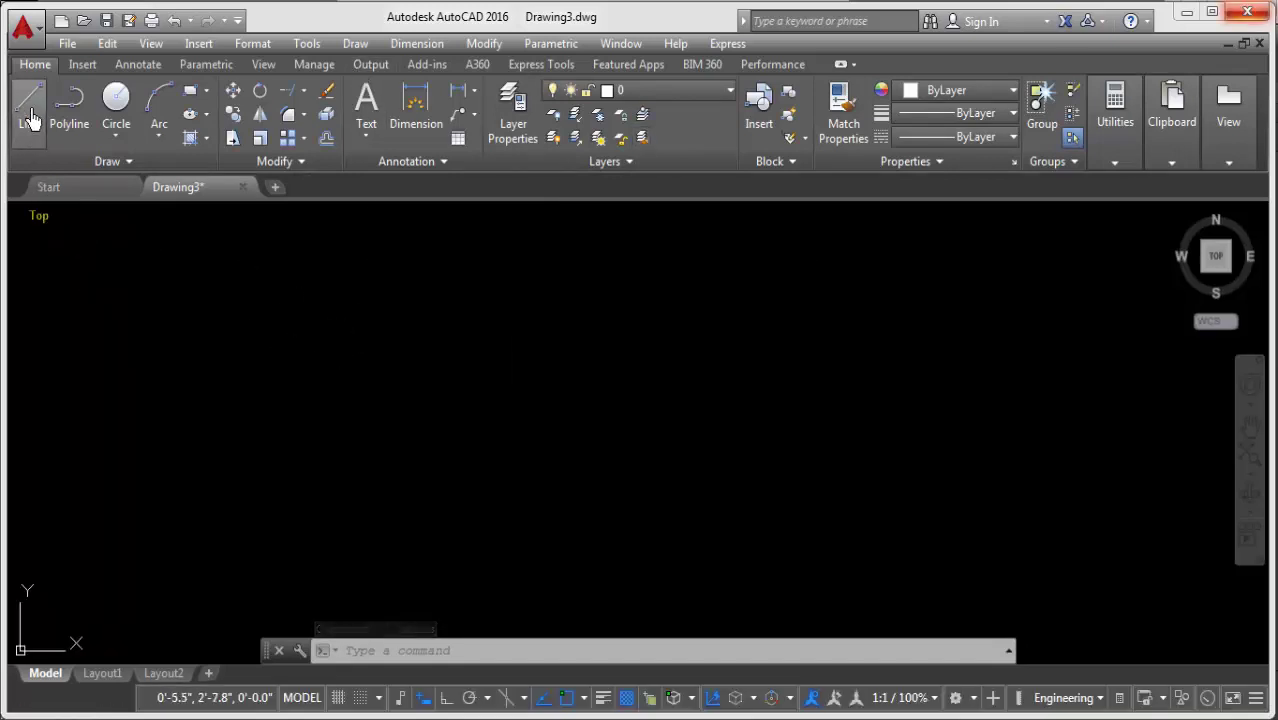
click(1214, 15)
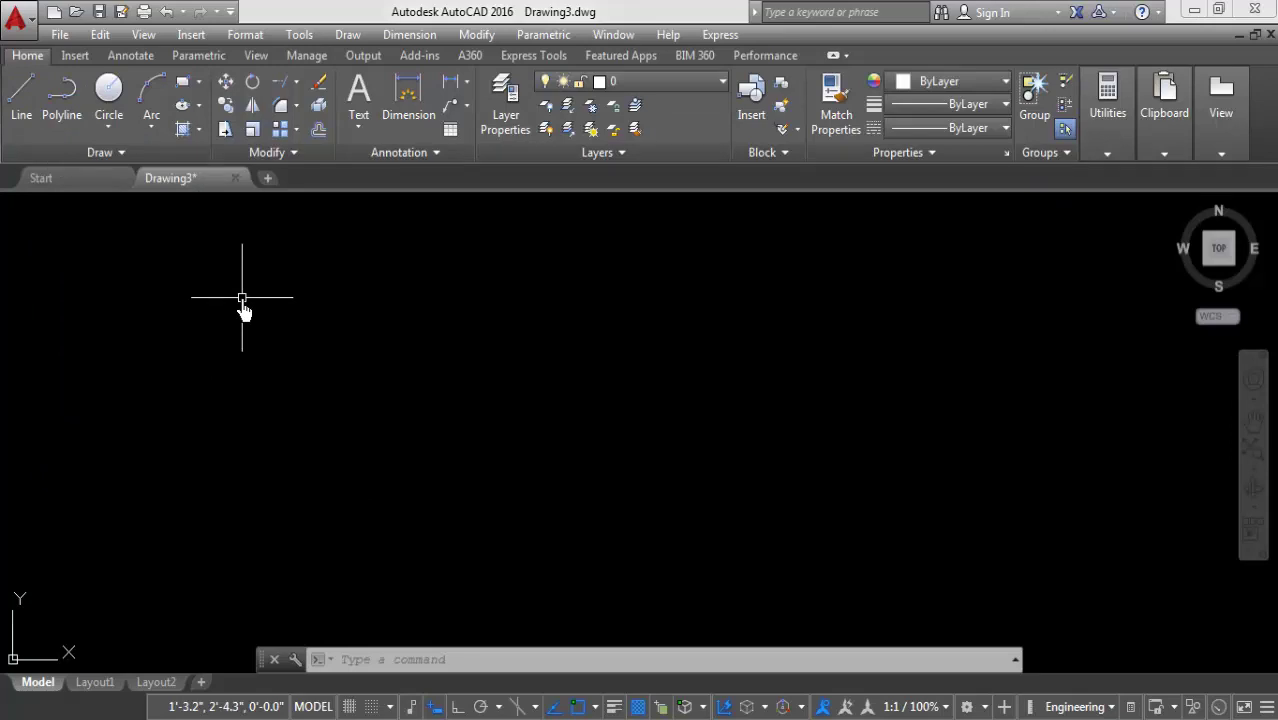
text(L)
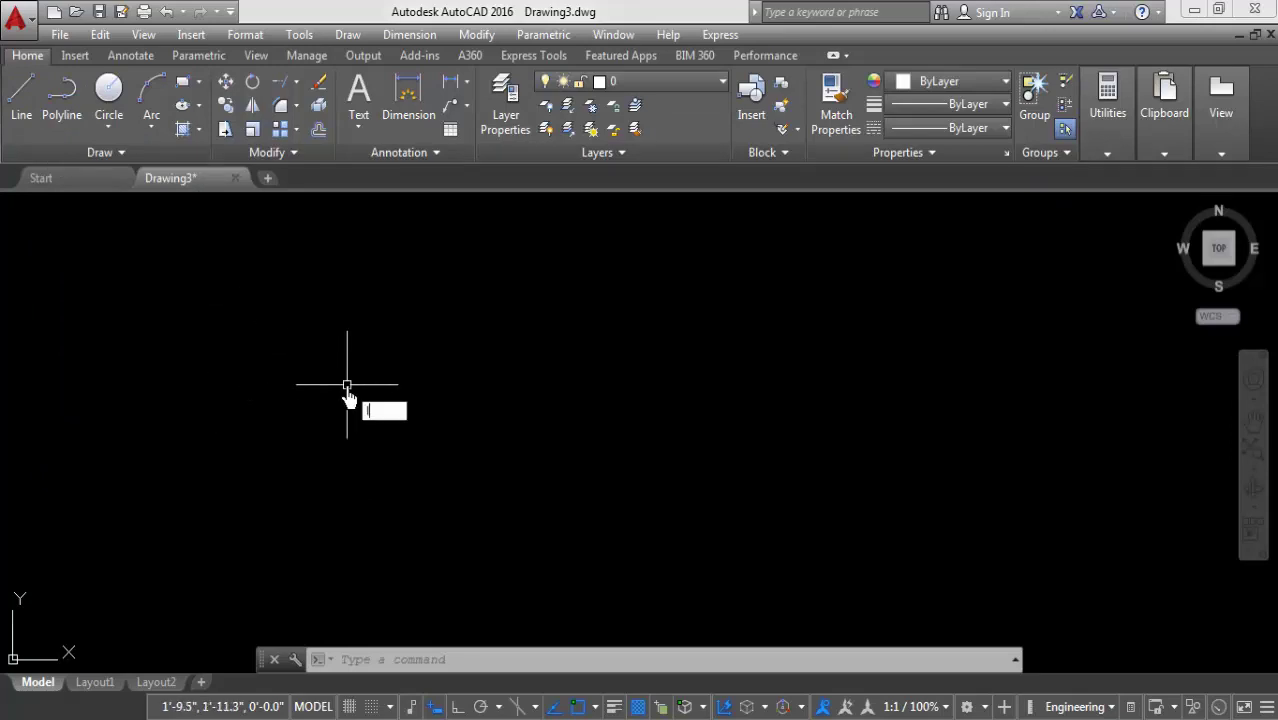
key(Return)
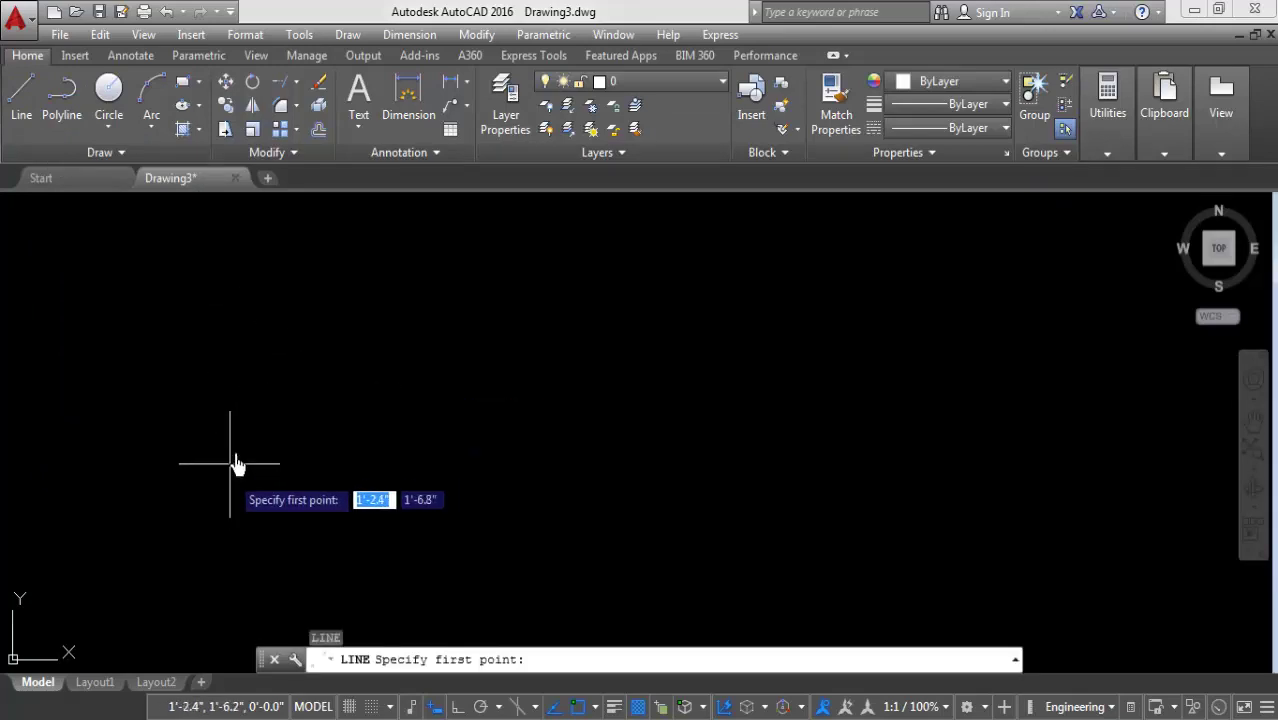
click(240, 445)
click(337, 260)
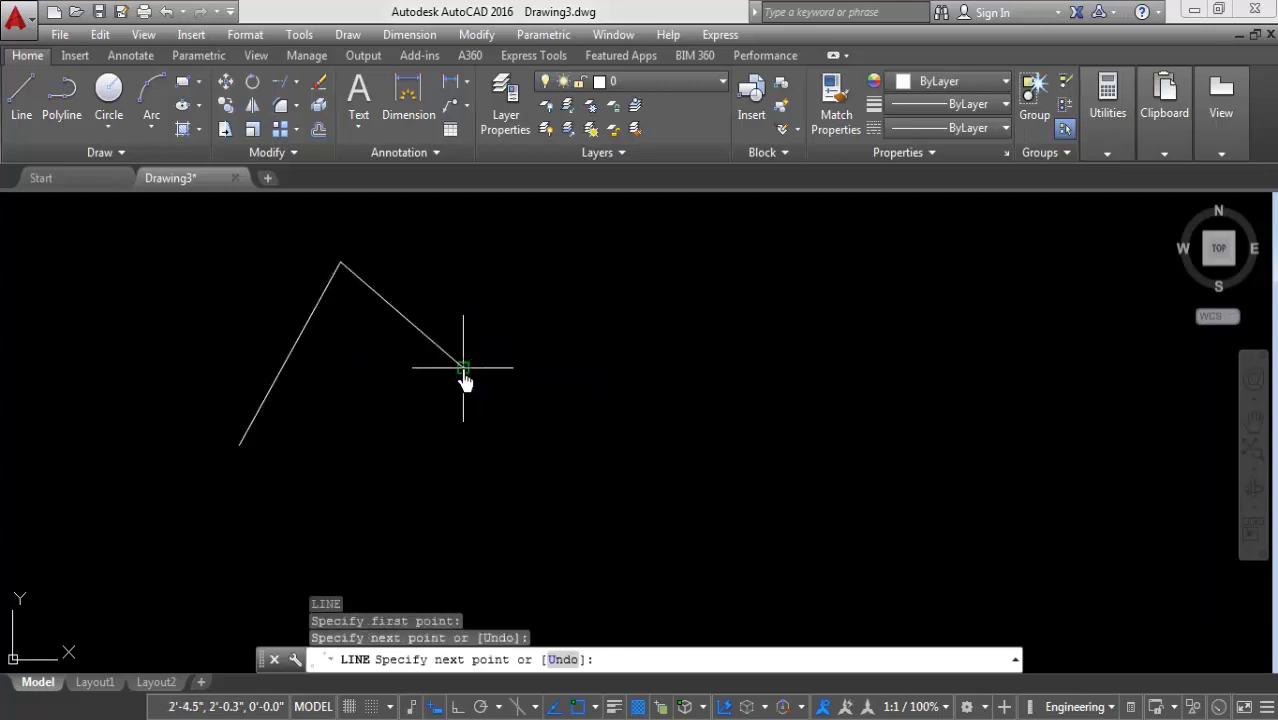
click(463, 367)
click(585, 331)
right_click(585, 331)
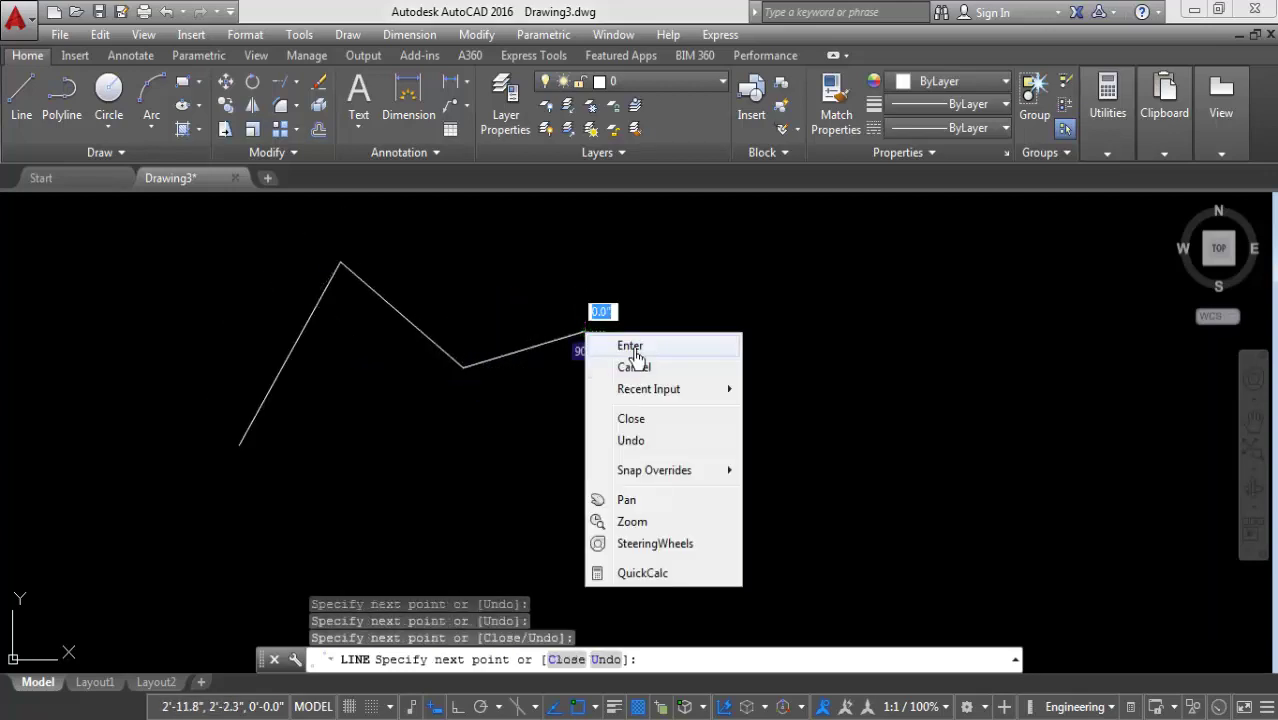
click(633, 350)
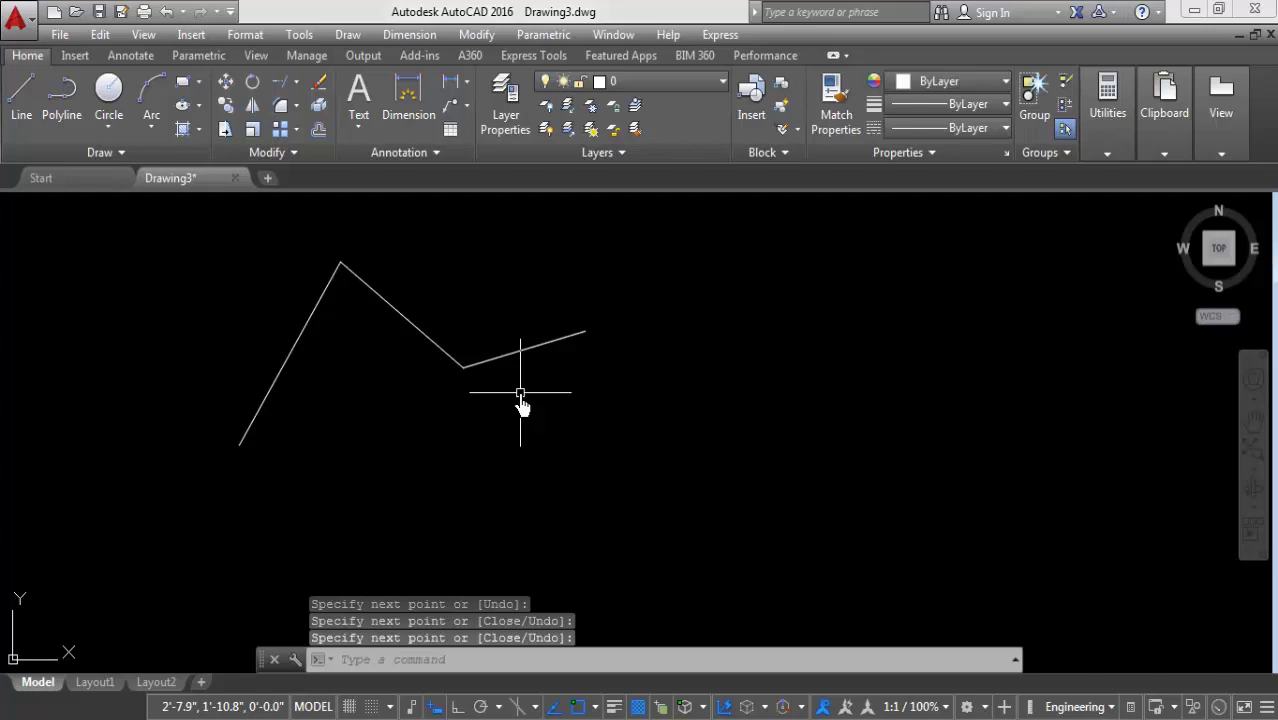
Step: Draw a second four-point zigzag line chain to the right
click(21, 98)
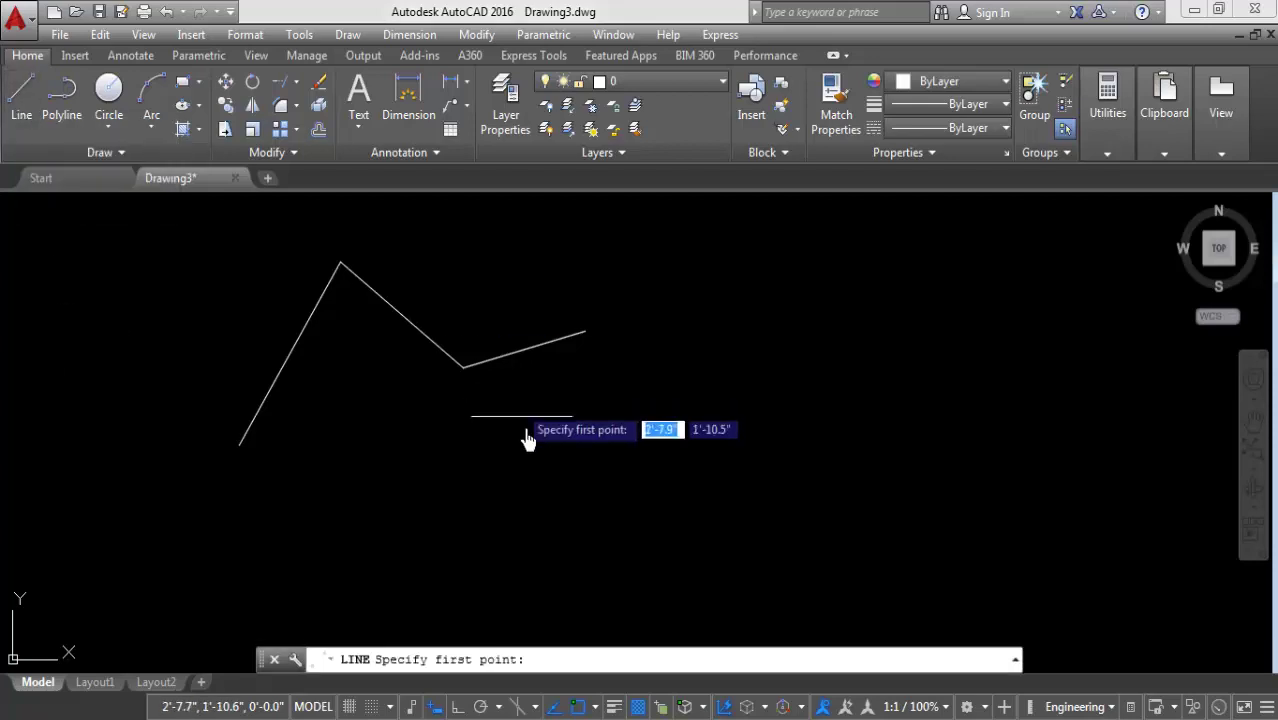
click(544, 475)
click(700, 366)
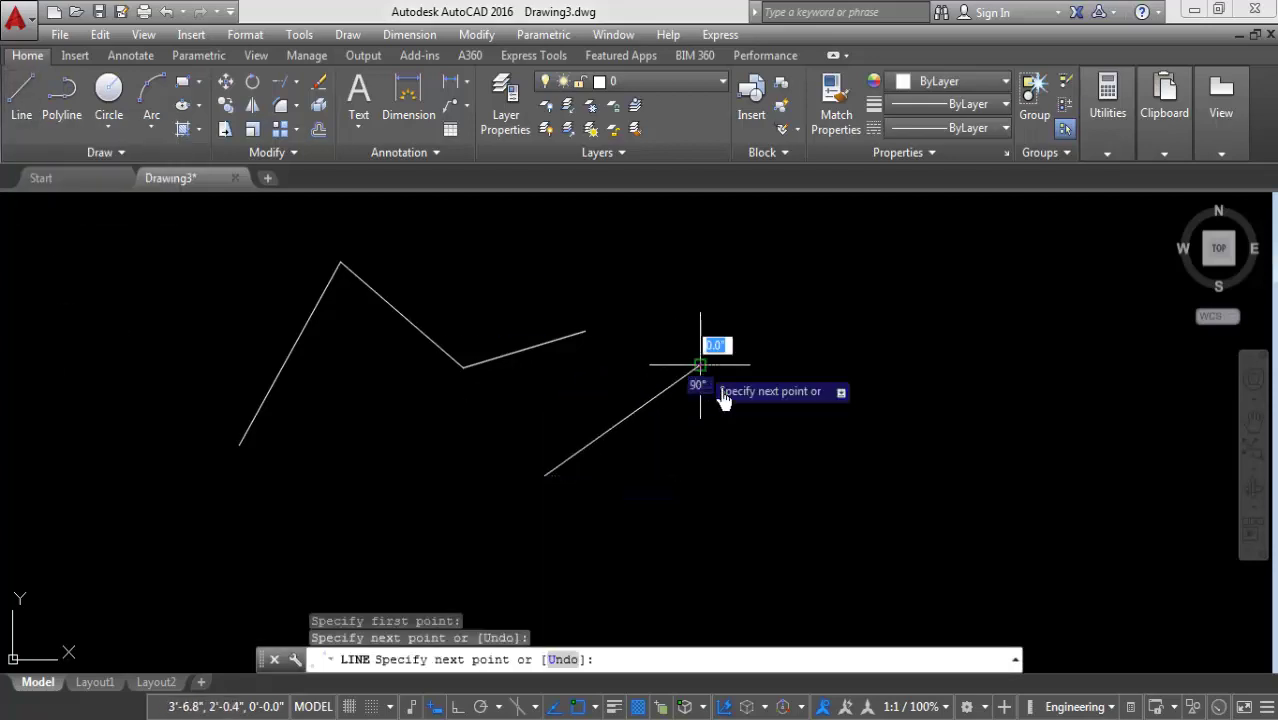
click(783, 441)
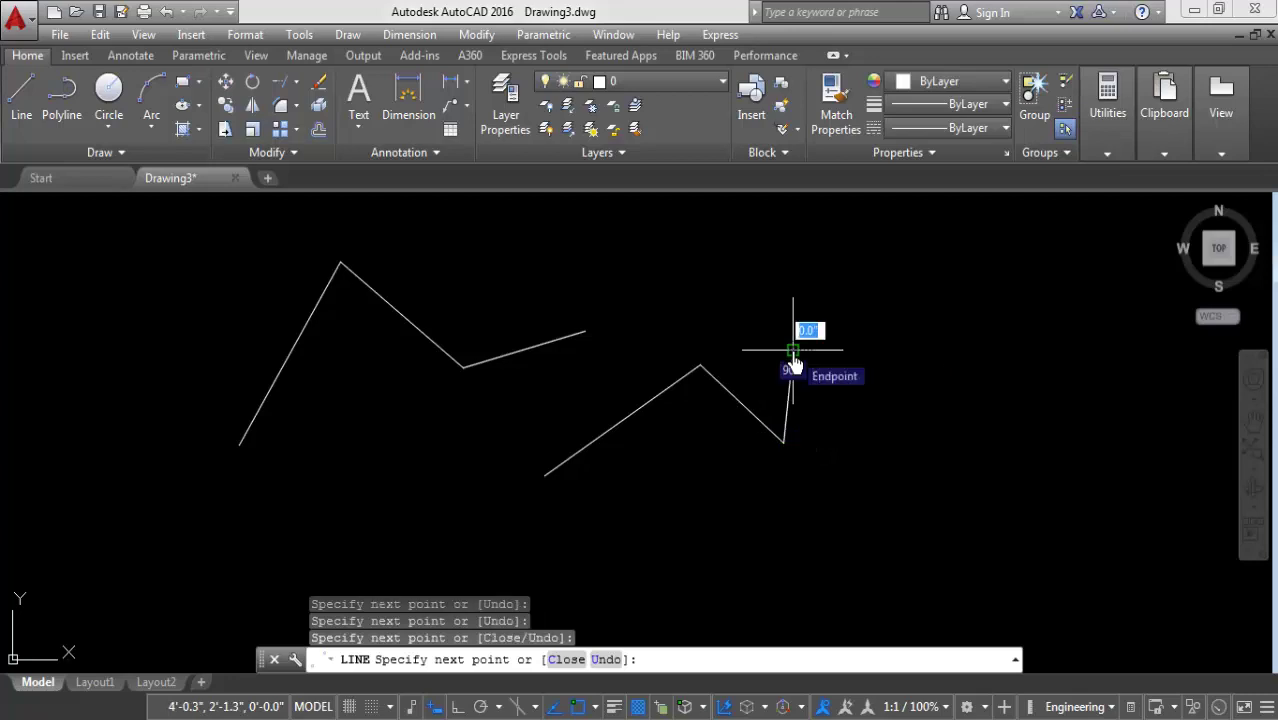
click(792, 351)
right_click(792, 355)
click(830, 362)
Step: Pan the view and draw a third three-point zigzag line chain
middle_drag(738, 331, 601, 406)
click(21, 100)
click(688, 316)
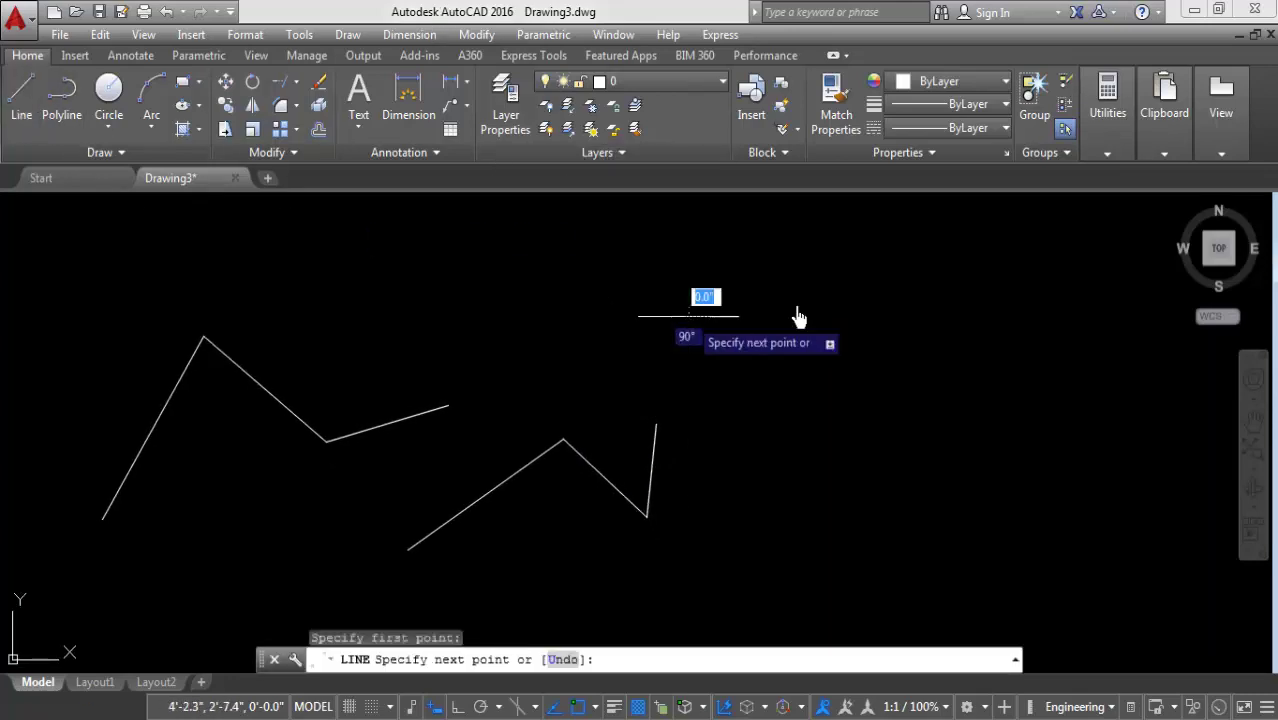
click(847, 300)
click(876, 383)
right_click(940, 348)
click(975, 362)
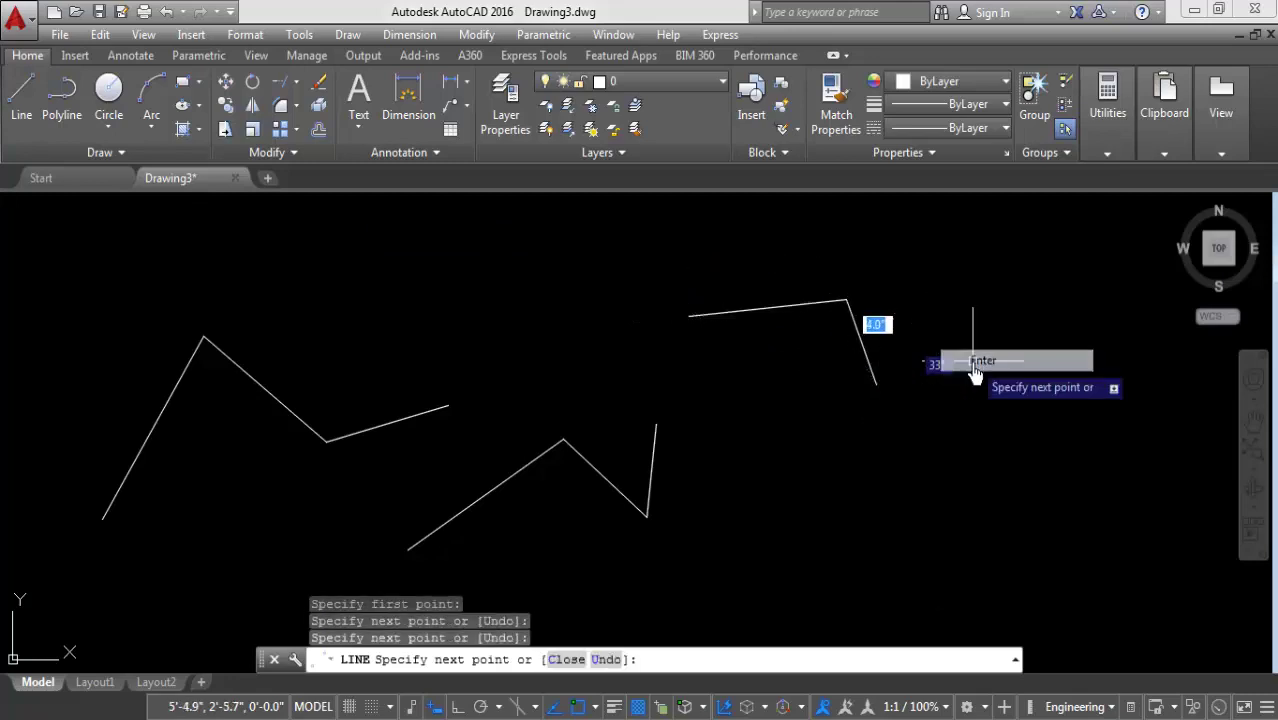
click(957, 347)
key(BackSpace)
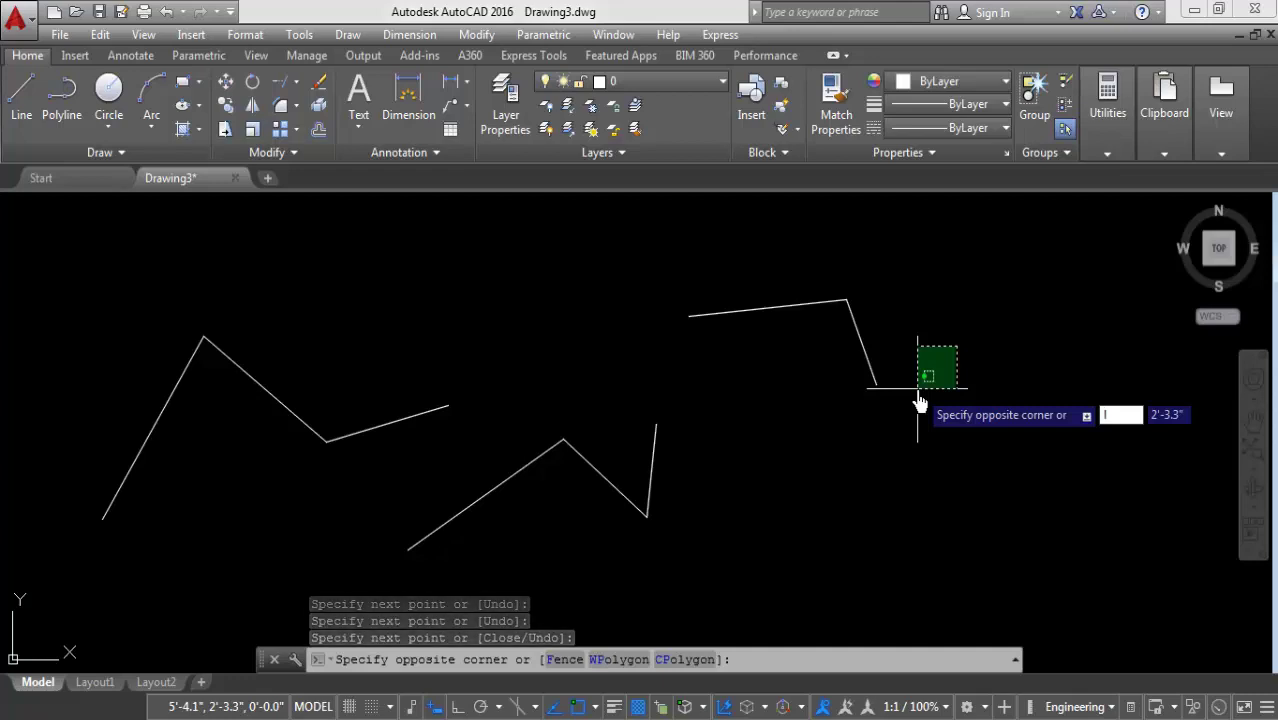
key(Escape)
key(Escape)
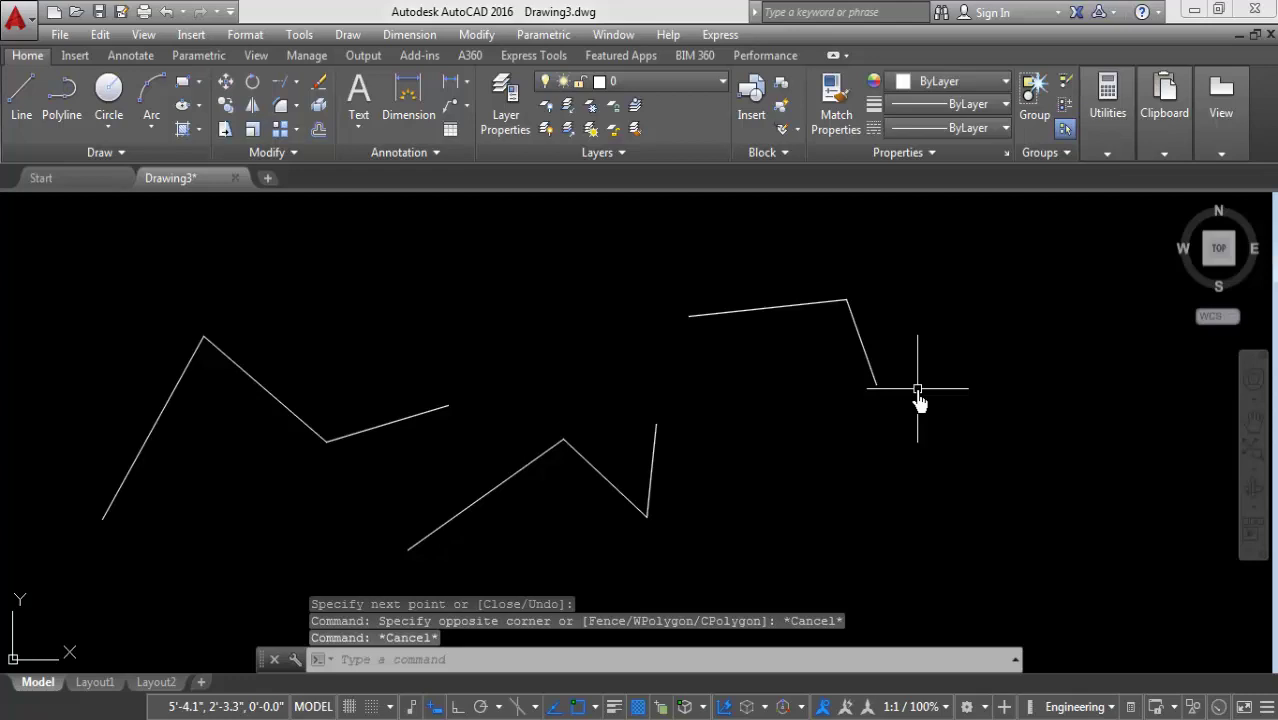
key(Escape)
key(Escape)
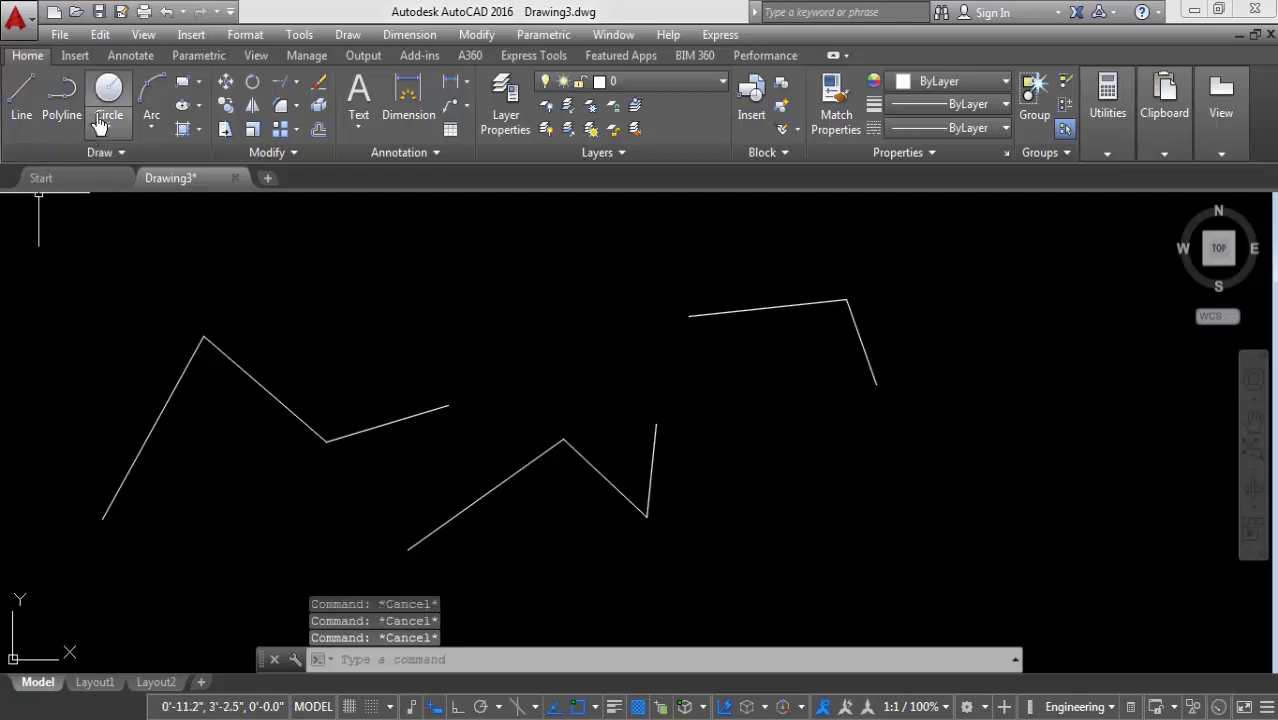
click(108, 95)
click(493, 299)
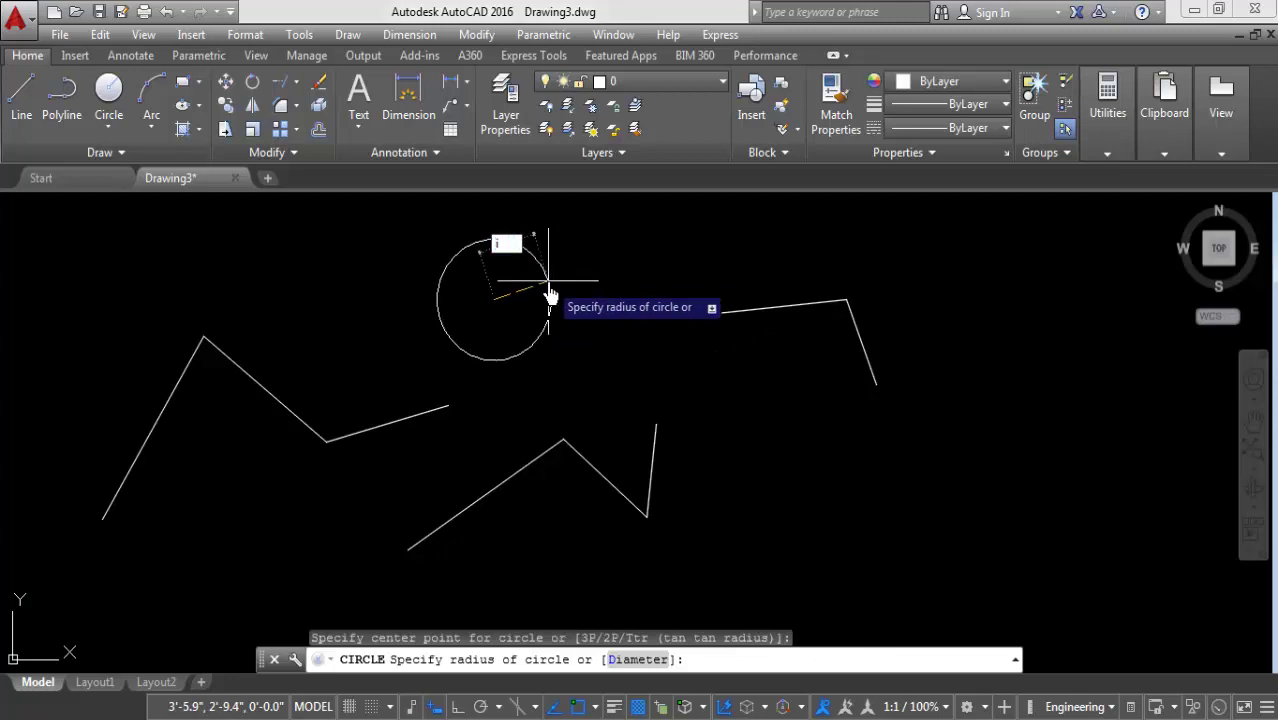
key(Escape)
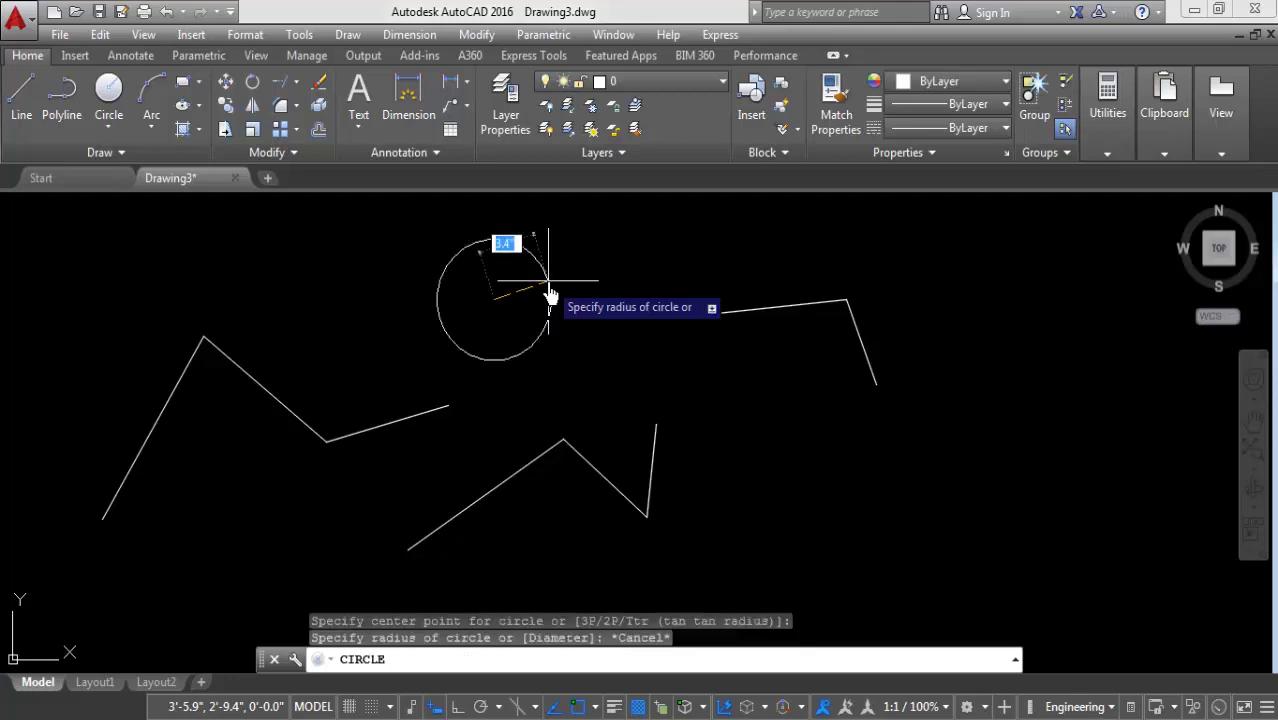
key(Escape)
key(Escape)
key(Escape)
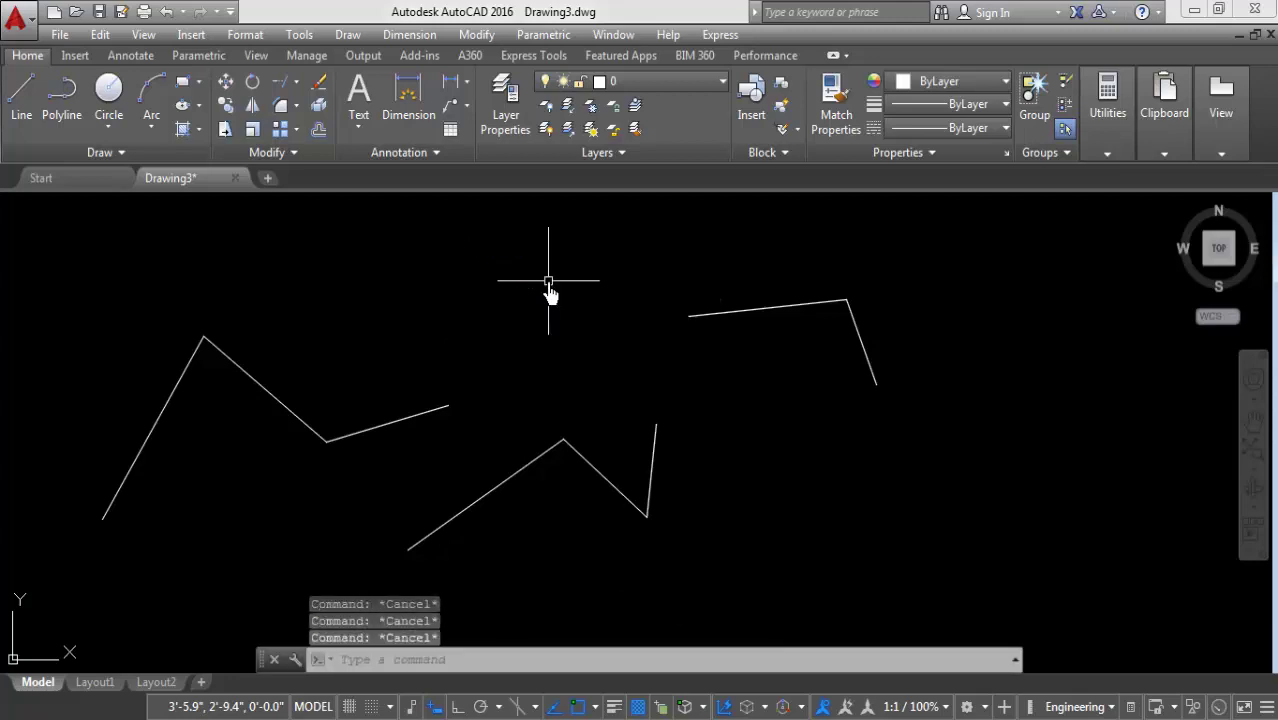
text(UN)
key(Escape)
text(L)
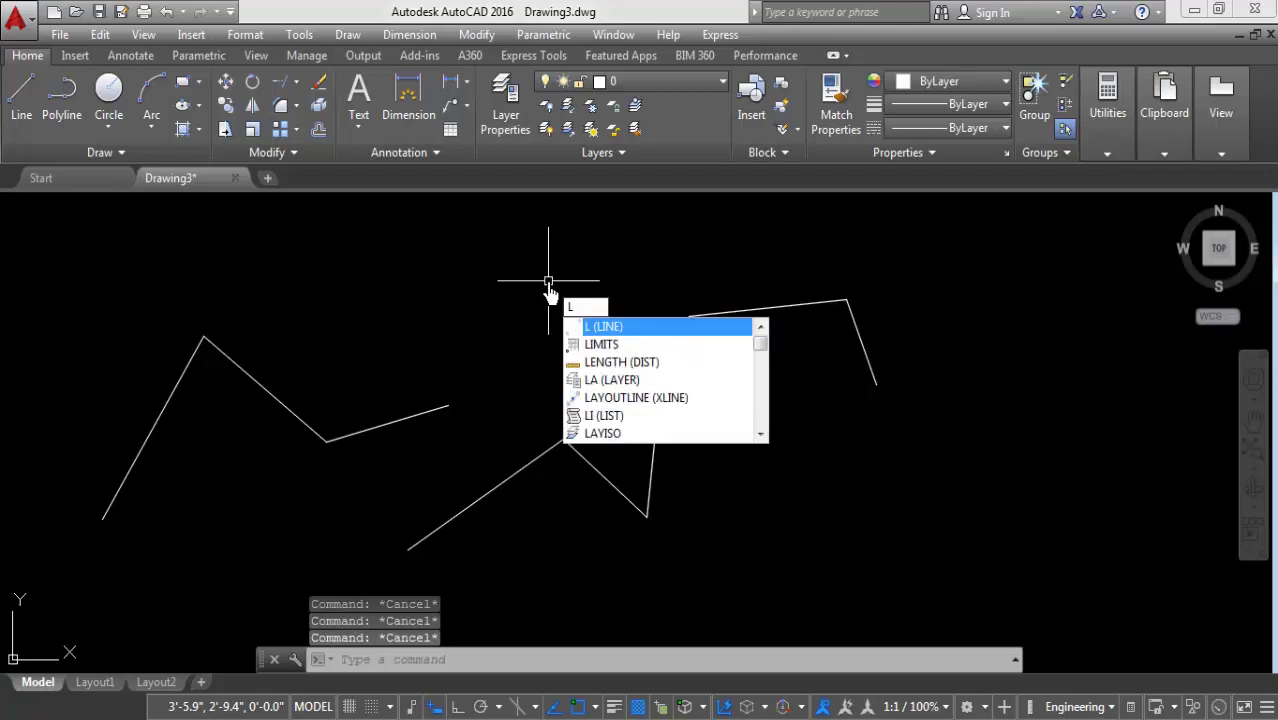
key(Escape)
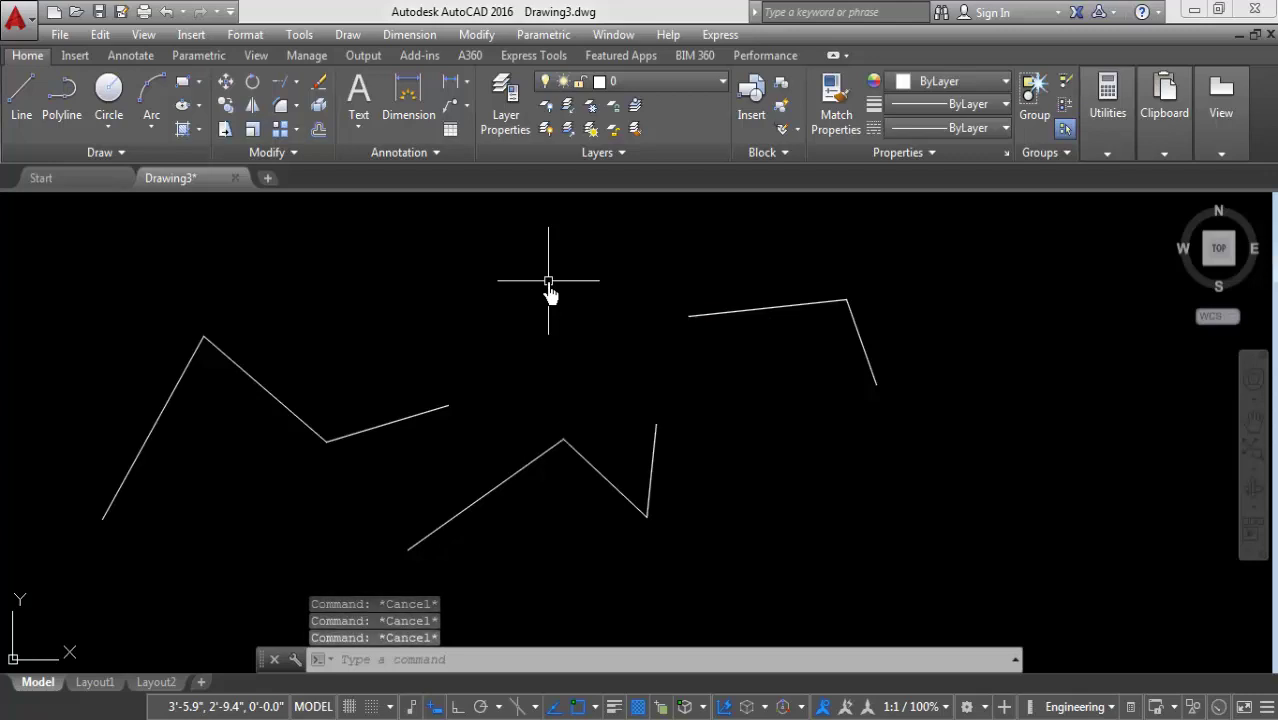
Step: Erase the upper-right line chain and the lower zigzag chain
click(857, 287)
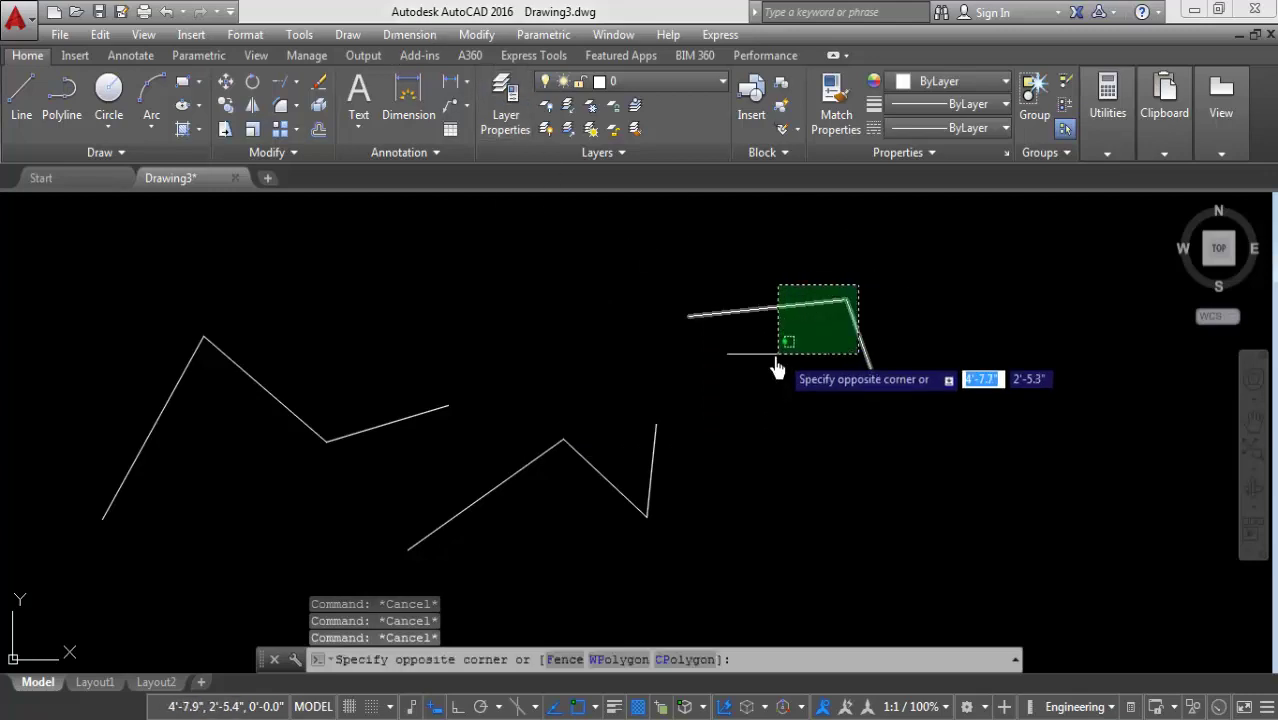
click(778, 369)
text(E)
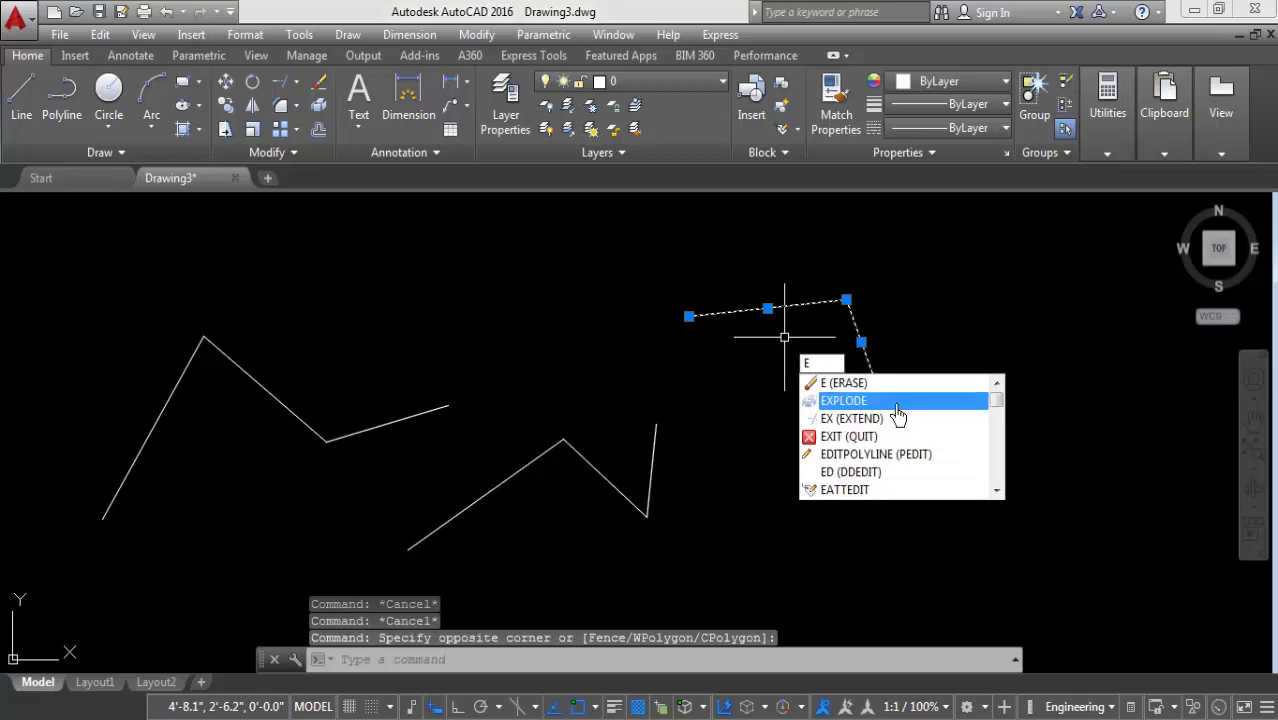
key(Return)
click(673, 391)
click(513, 528)
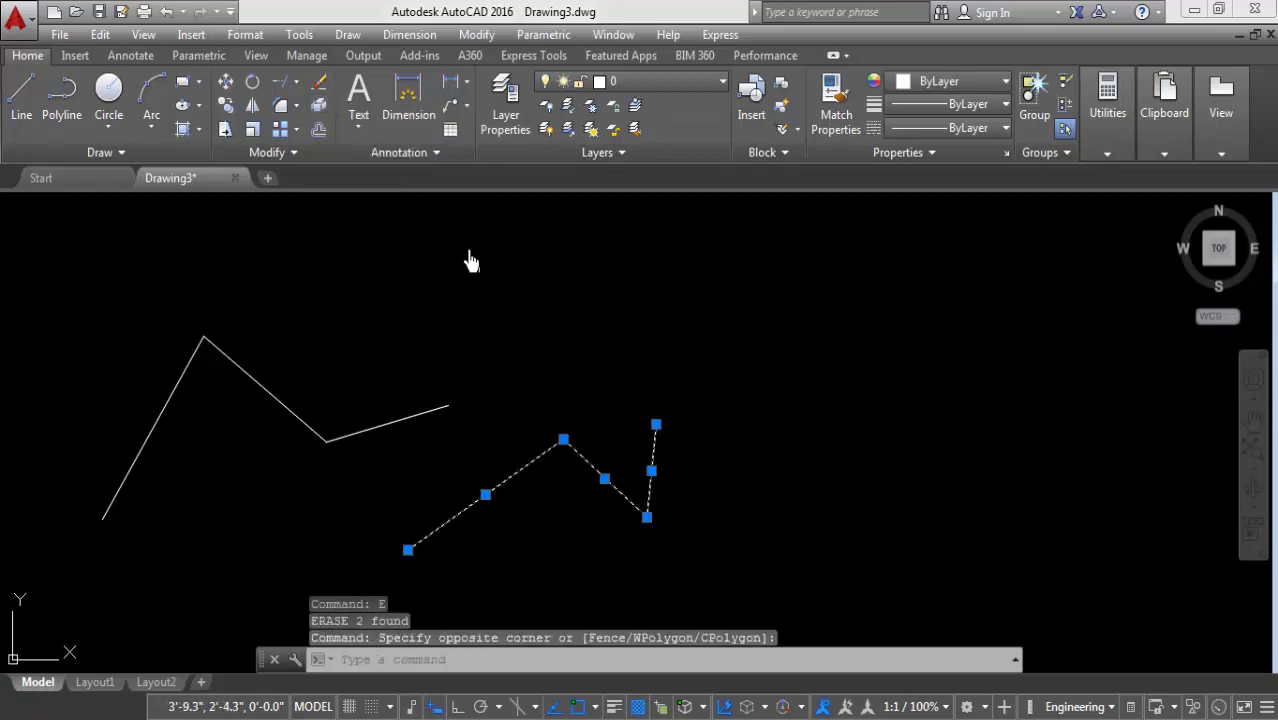
click(320, 85)
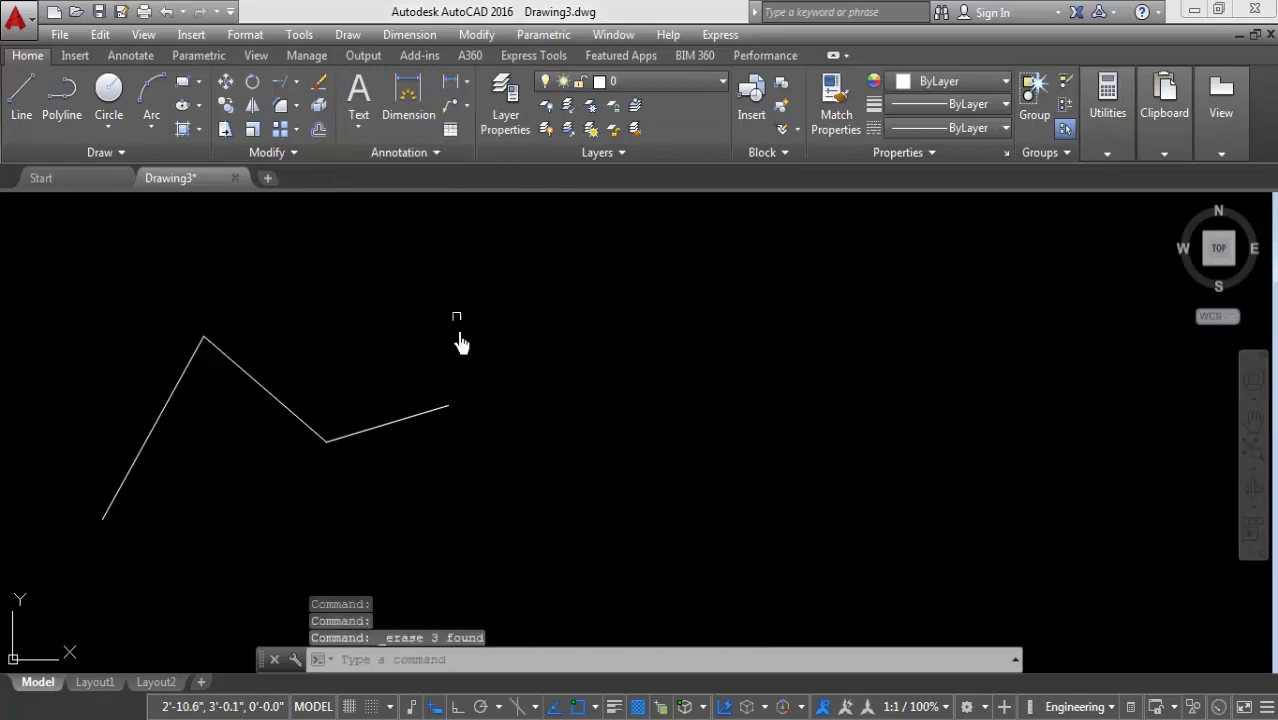
Step: Erase the right segment of the upper line and clear the remaining selection
click(470, 358)
click(376, 441)
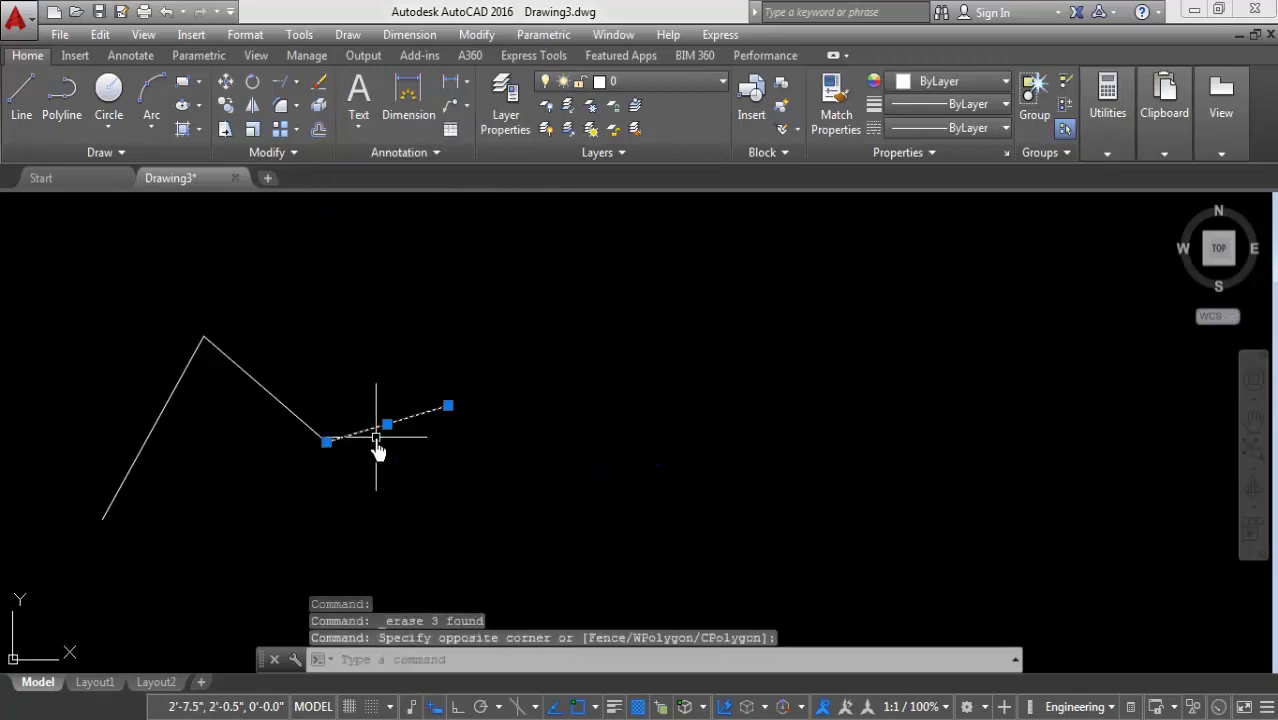
click(318, 82)
click(310, 322)
click(181, 386)
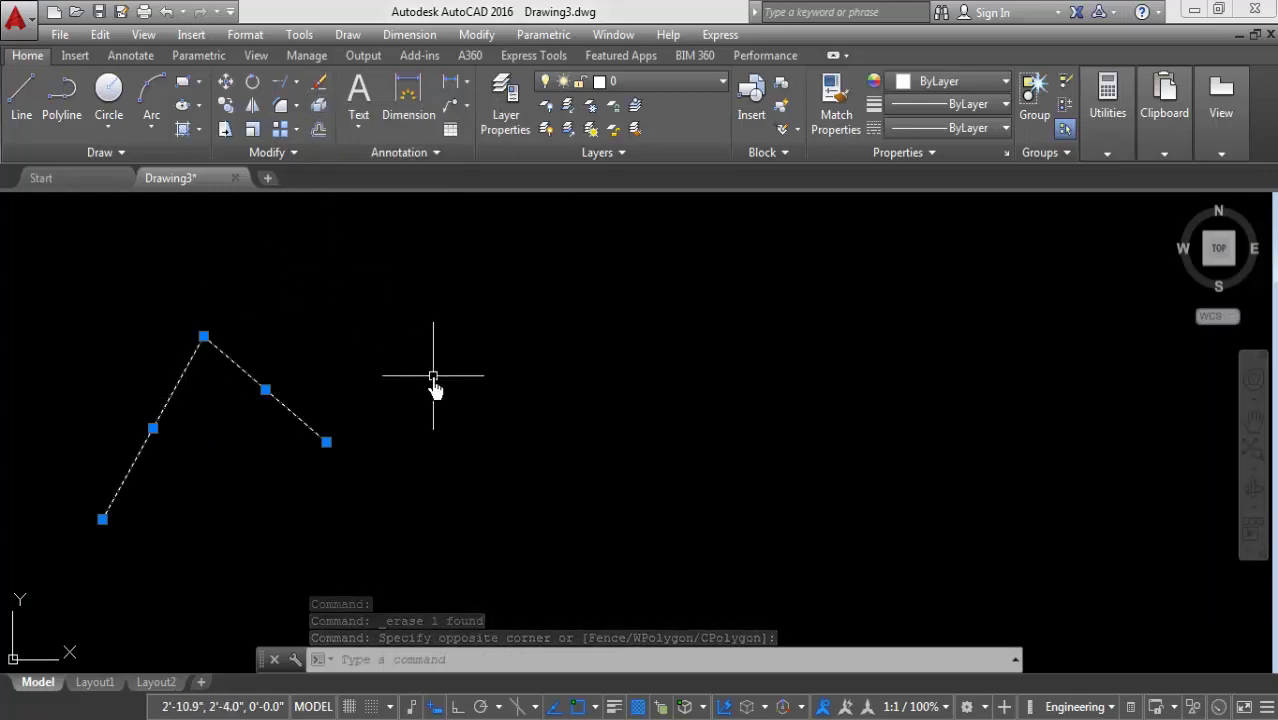
text(4)
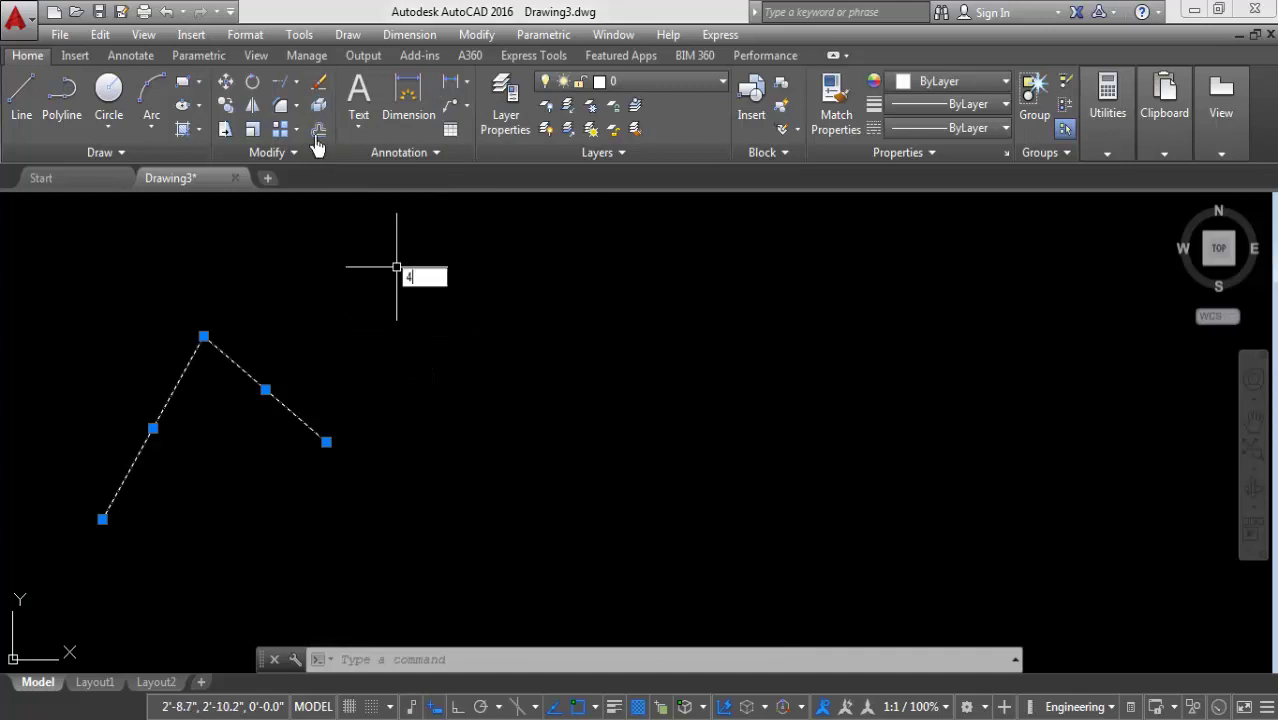
key(Escape)
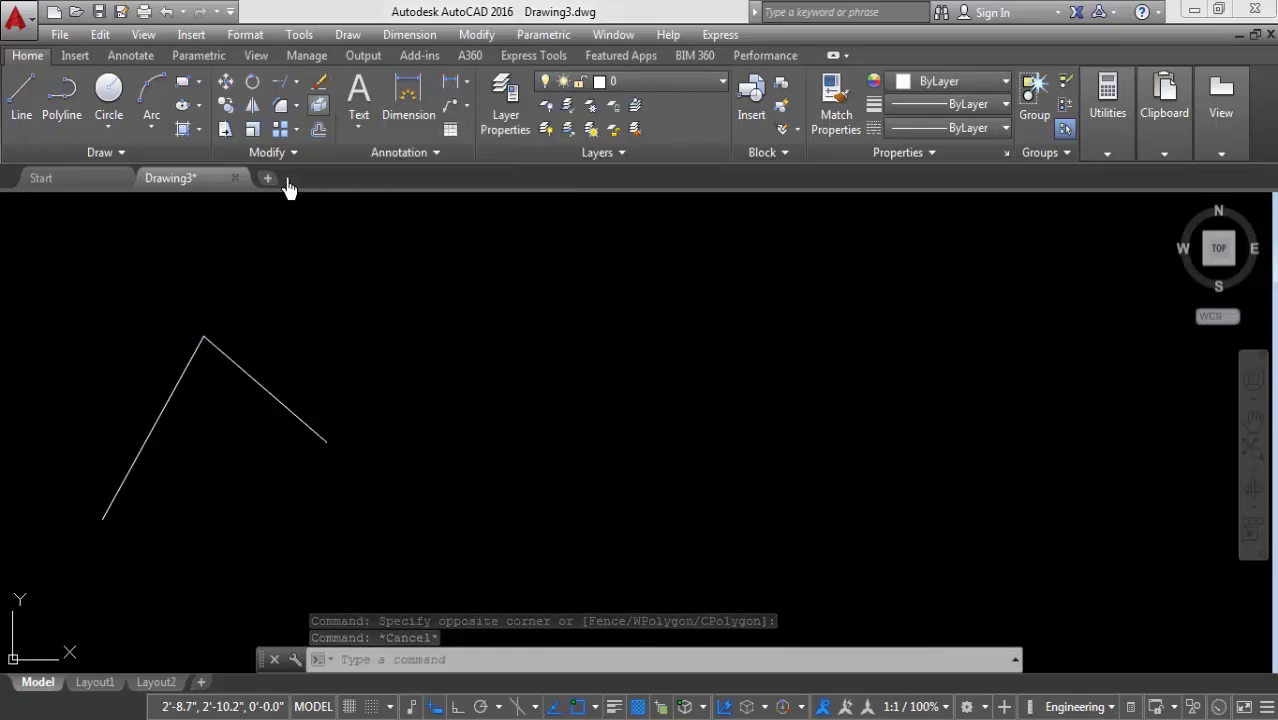
key(Escape)
Step: Delete the inverted-V line and draw a practice four-point zigzag
click(277, 300)
click(157, 366)
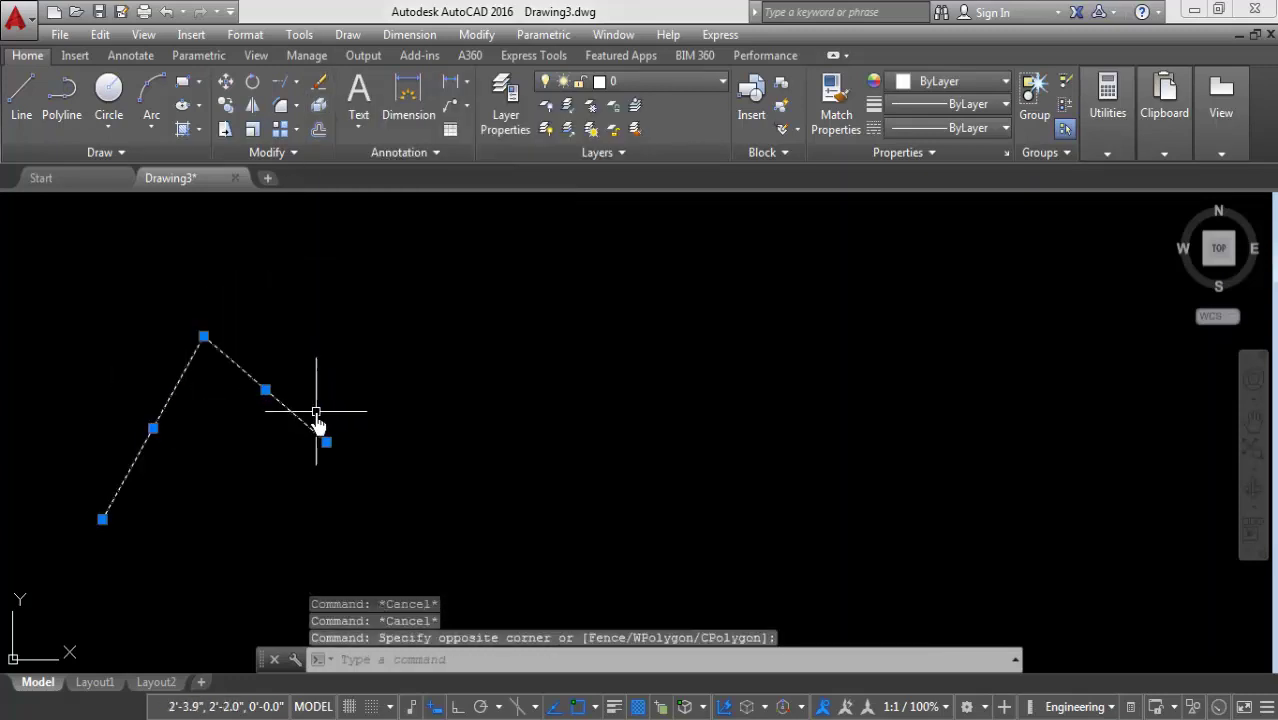
key(Delete)
click(21, 95)
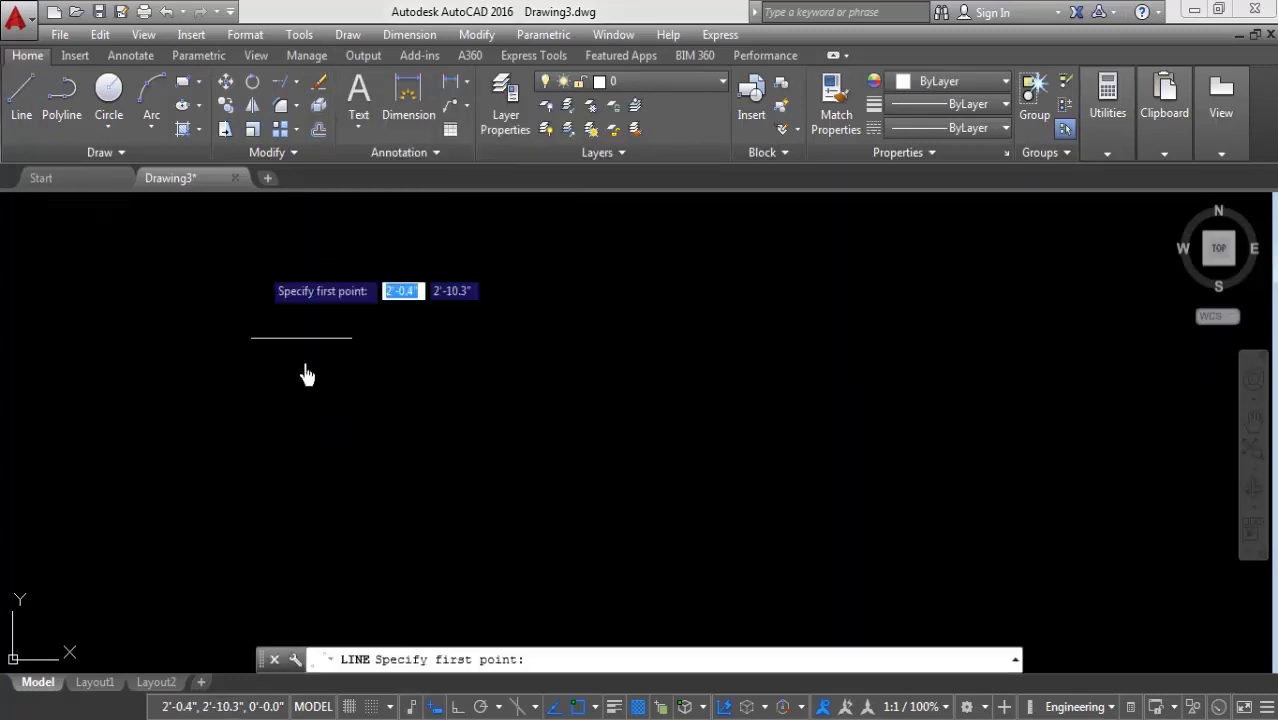
click(290, 385)
click(395, 310)
click(490, 412)
click(590, 305)
key(Return)
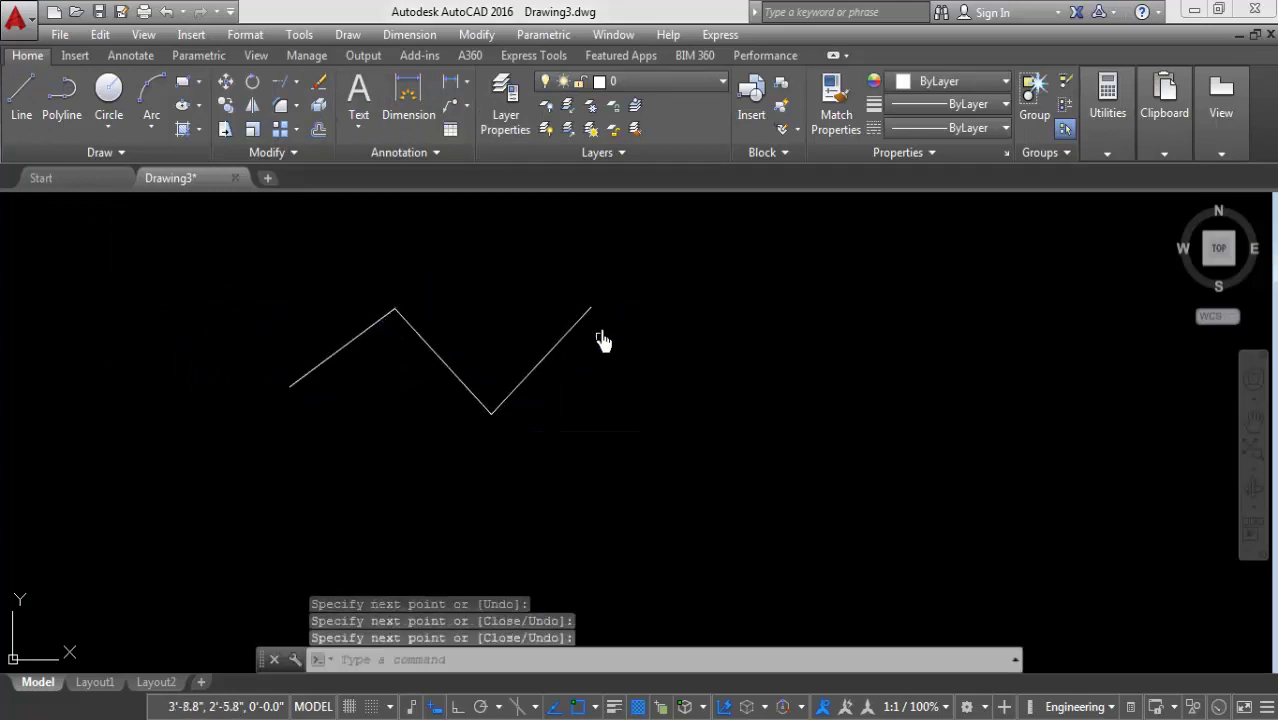
Step: Erase all the practice zigzag lines
click(603, 297)
click(456, 386)
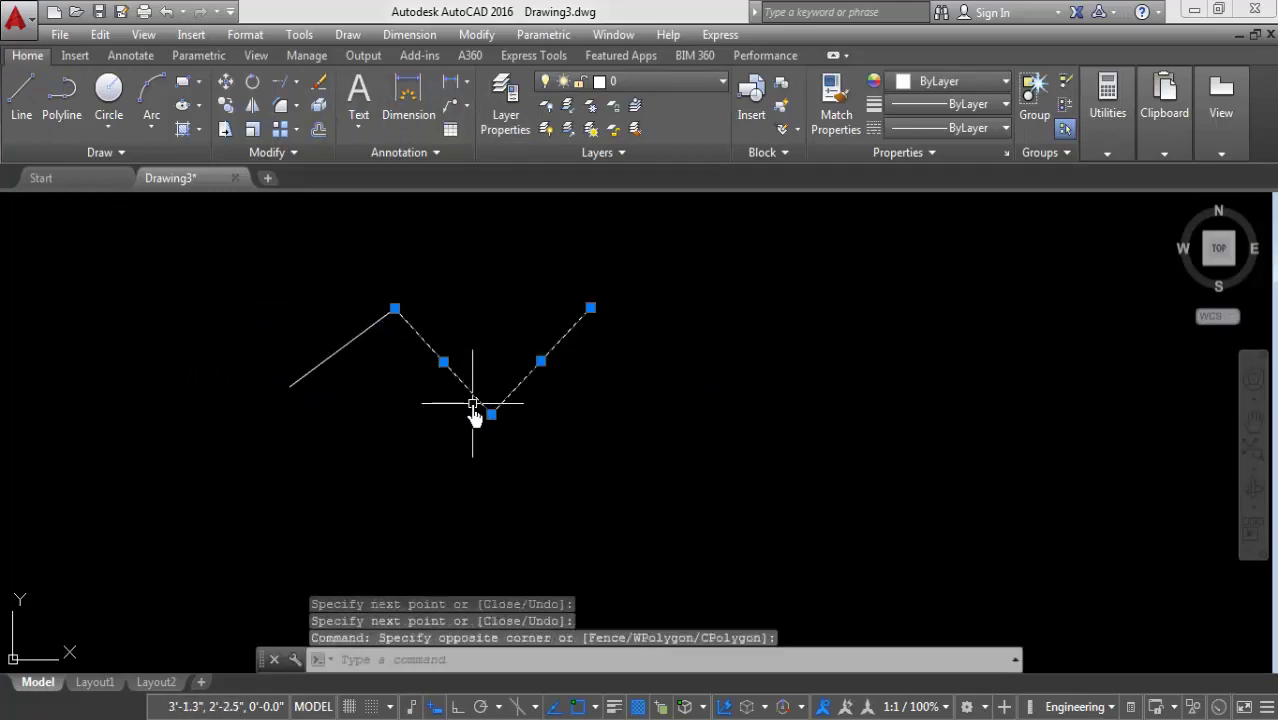
text(R)
key(BackSpace)
key(Return)
click(434, 318)
click(296, 362)
text(e)
key(Return)
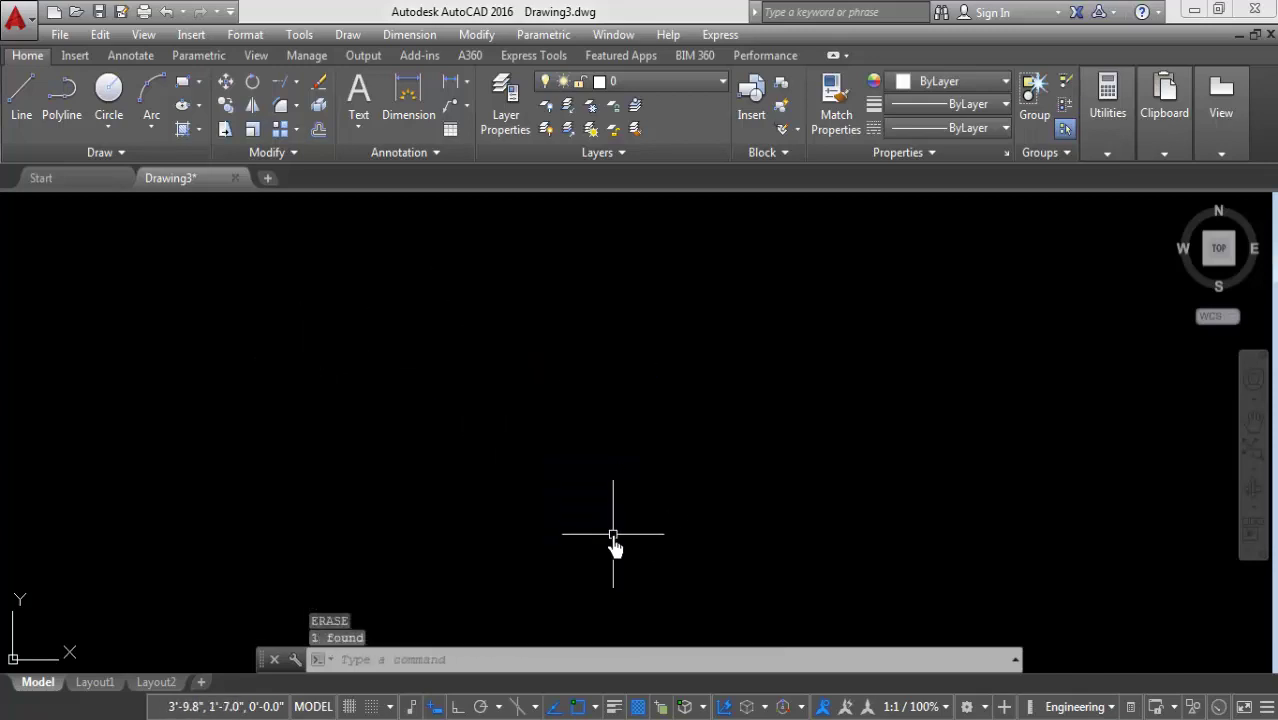
Step: Draw another three-segment zigzag and delete it
click(21, 95)
click(340, 412)
click(425, 315)
click(537, 447)
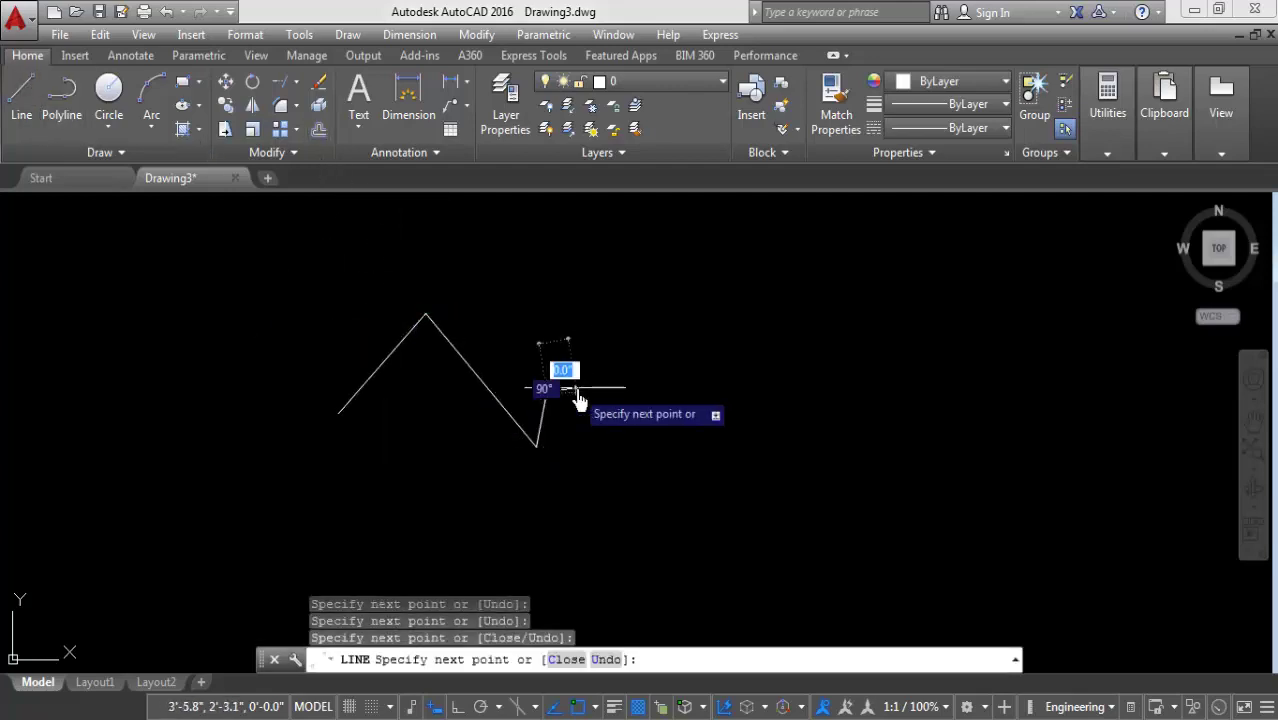
click(546, 393)
key(Return)
click(588, 337)
click(346, 447)
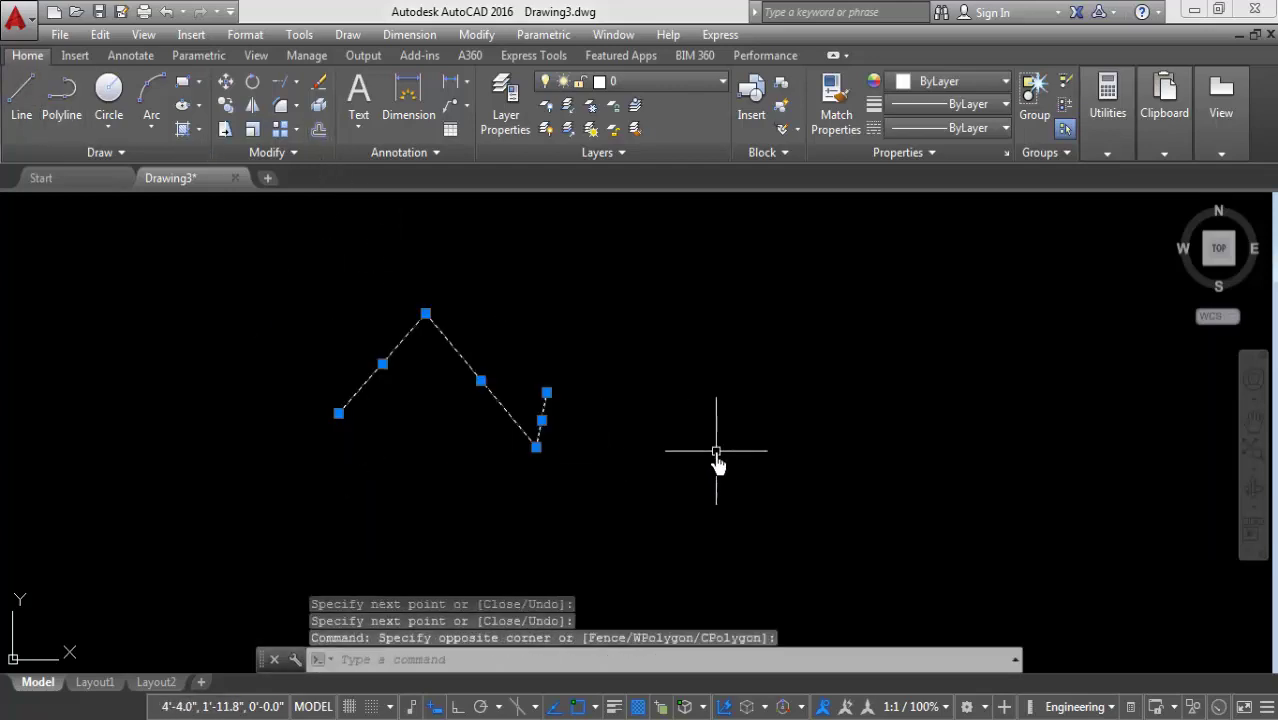
key(Delete)
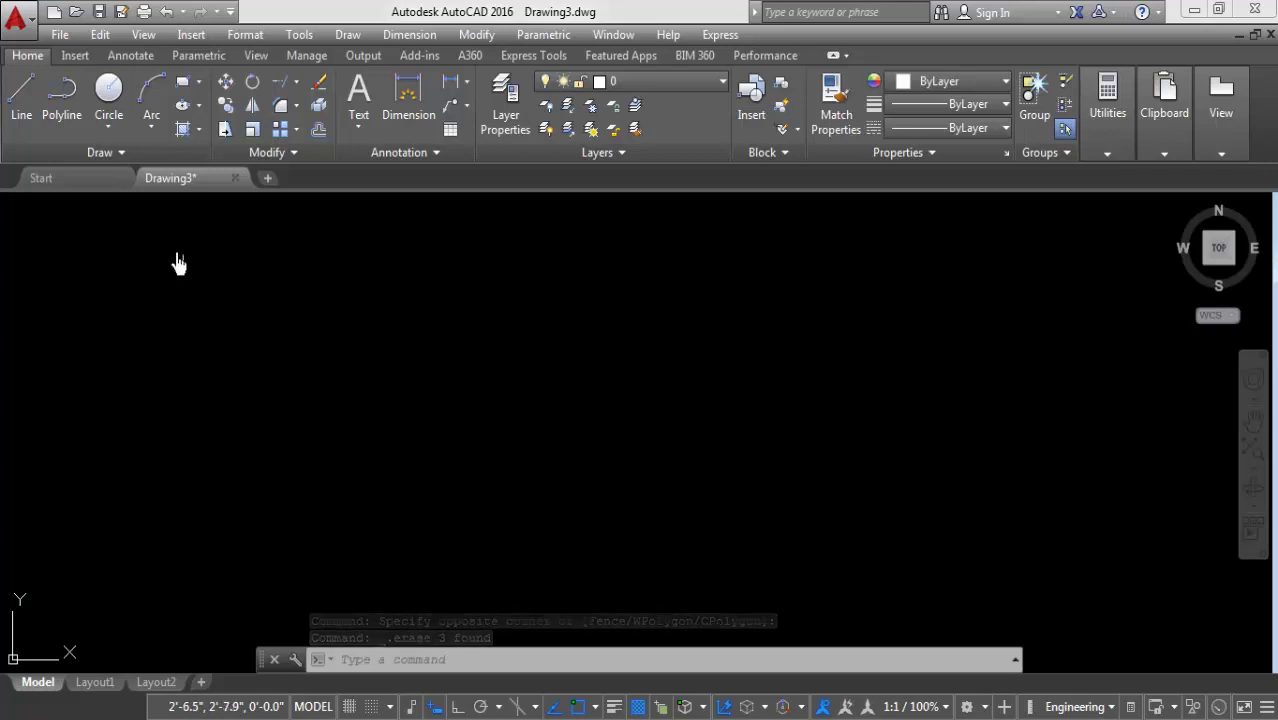
click(15, 100)
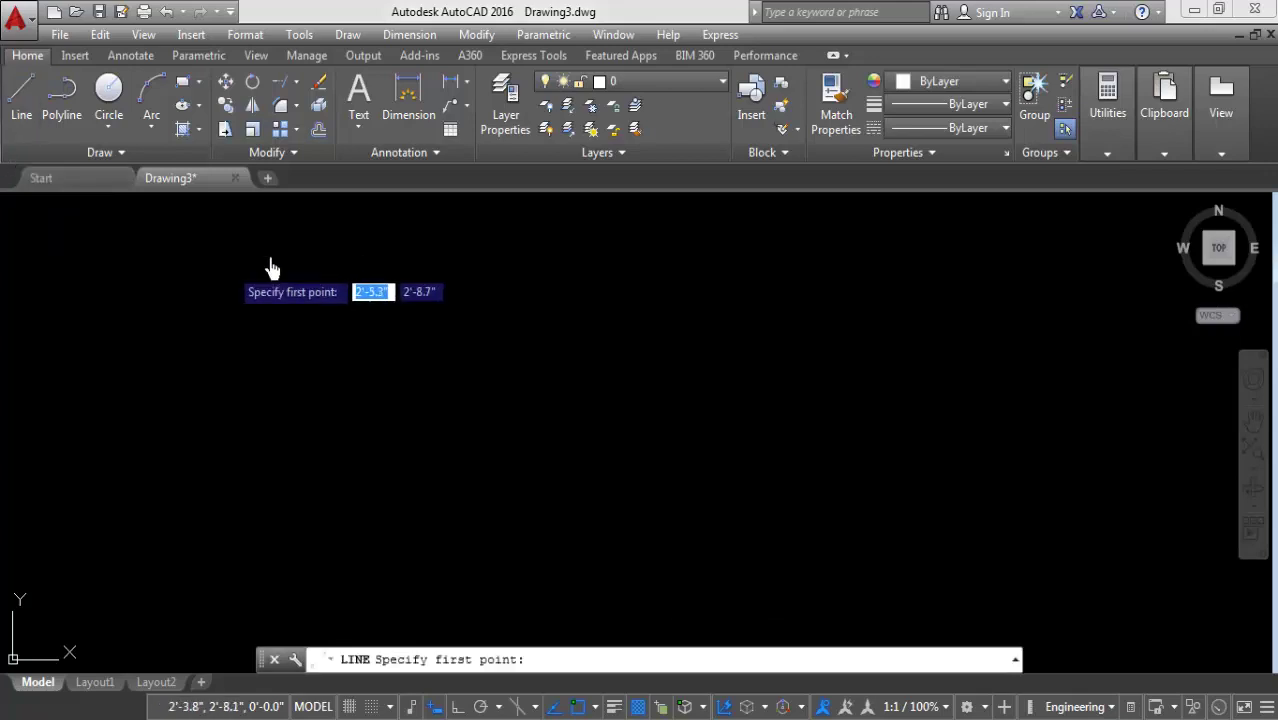
click(205, 321)
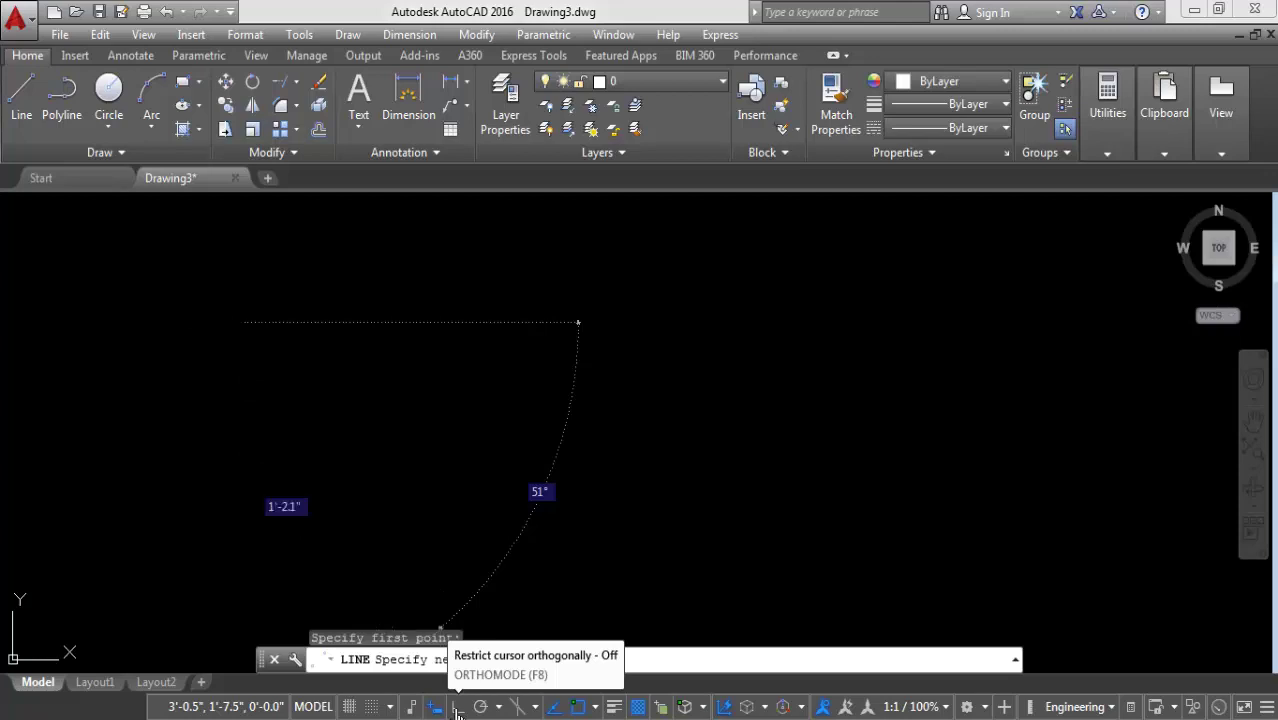
key(Escape)
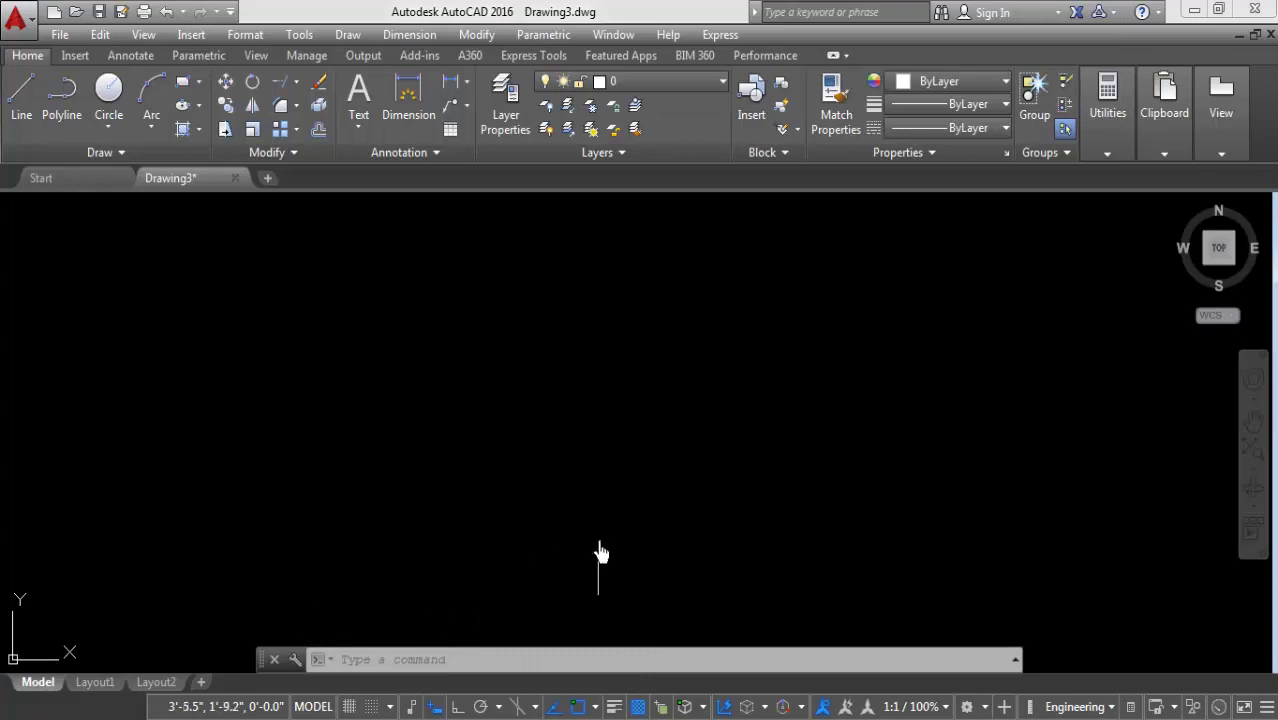
Step: Start a new line outline and turn Ortho mode on
click(23, 100)
click(241, 410)
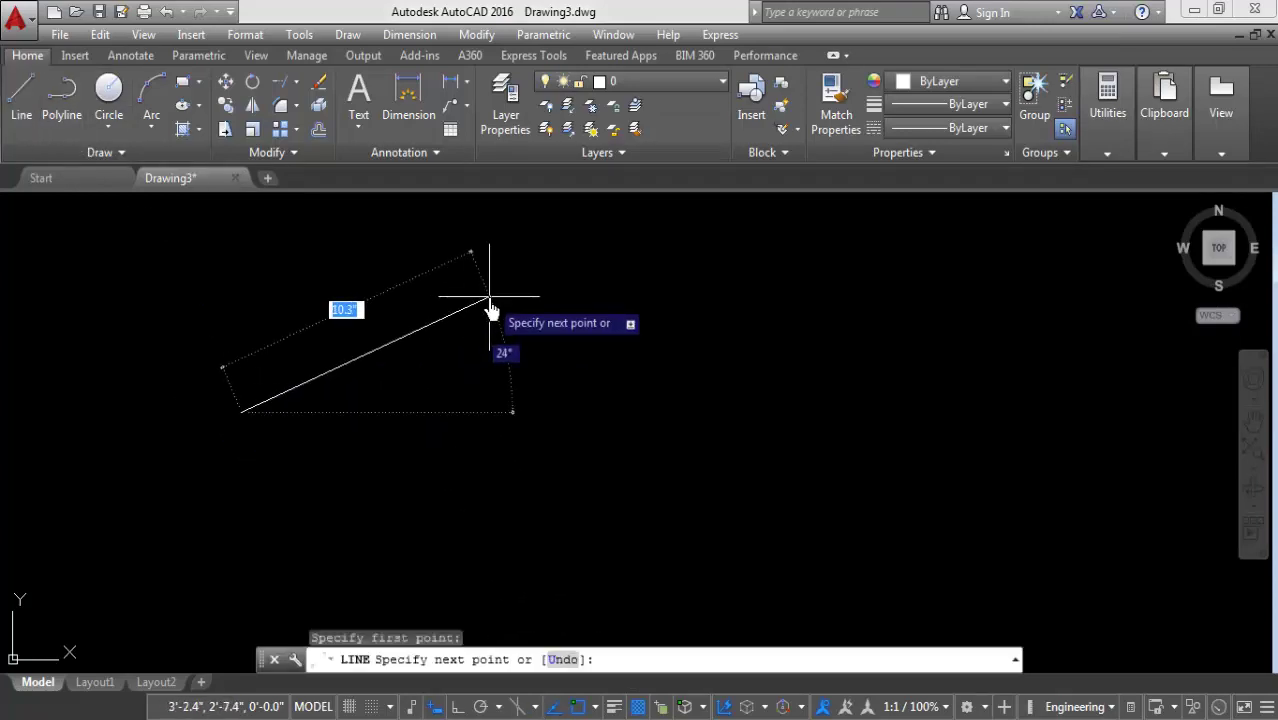
key(F8)
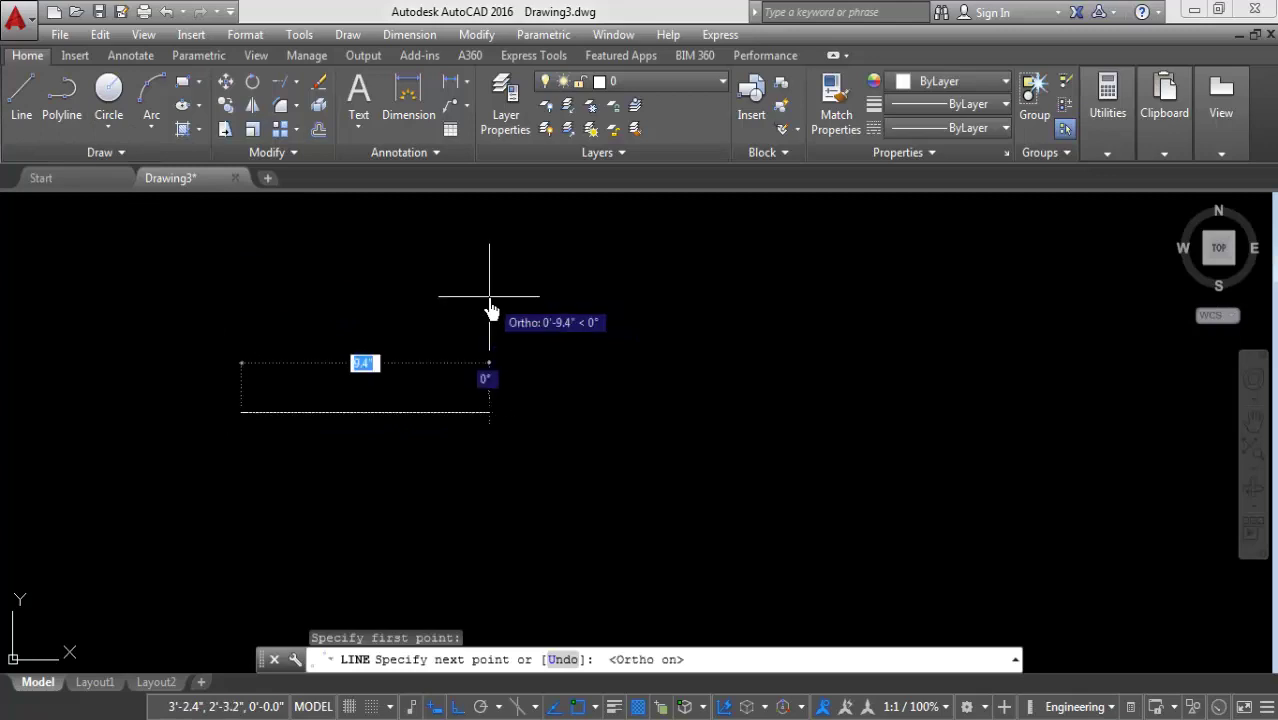
key(F8)
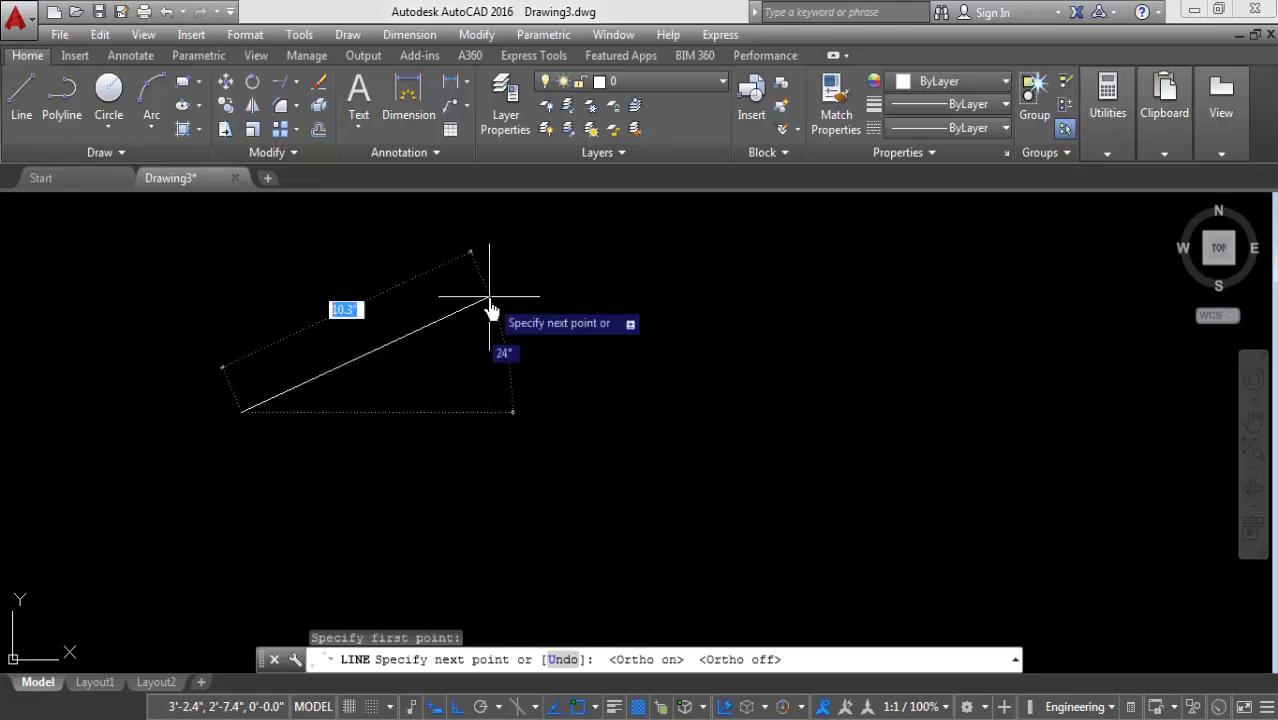
key(F8)
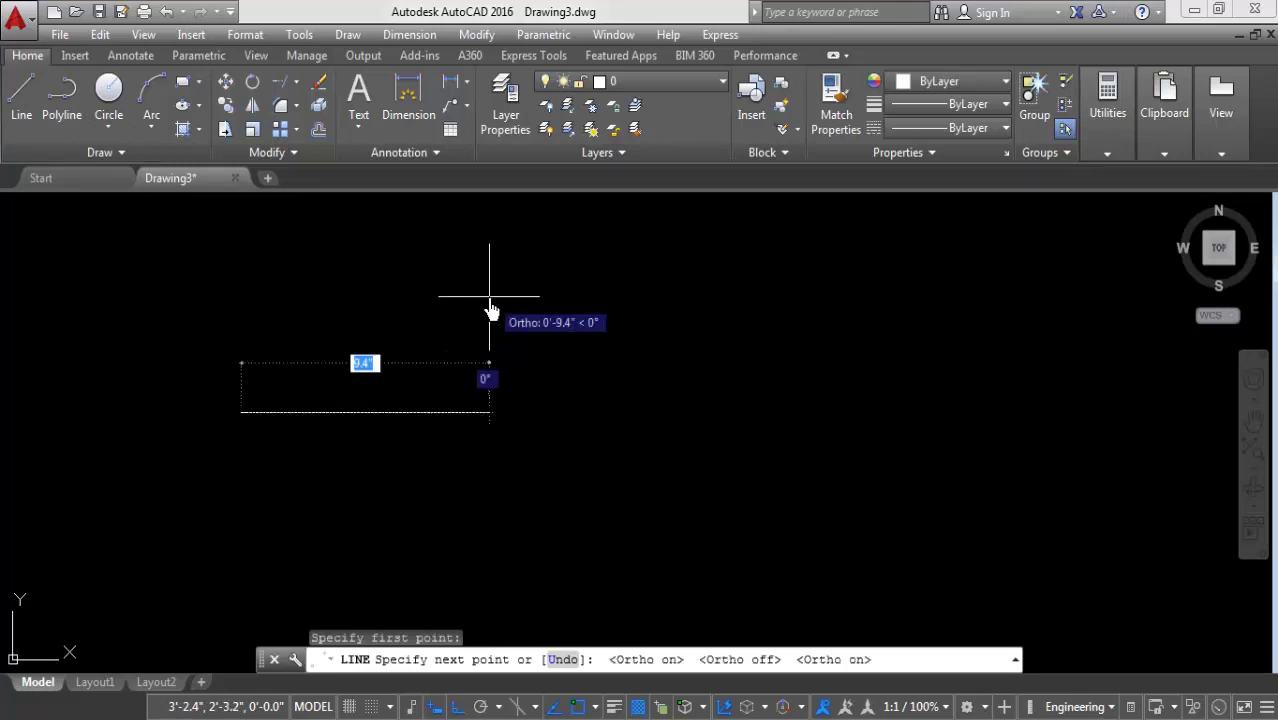
key(F8)
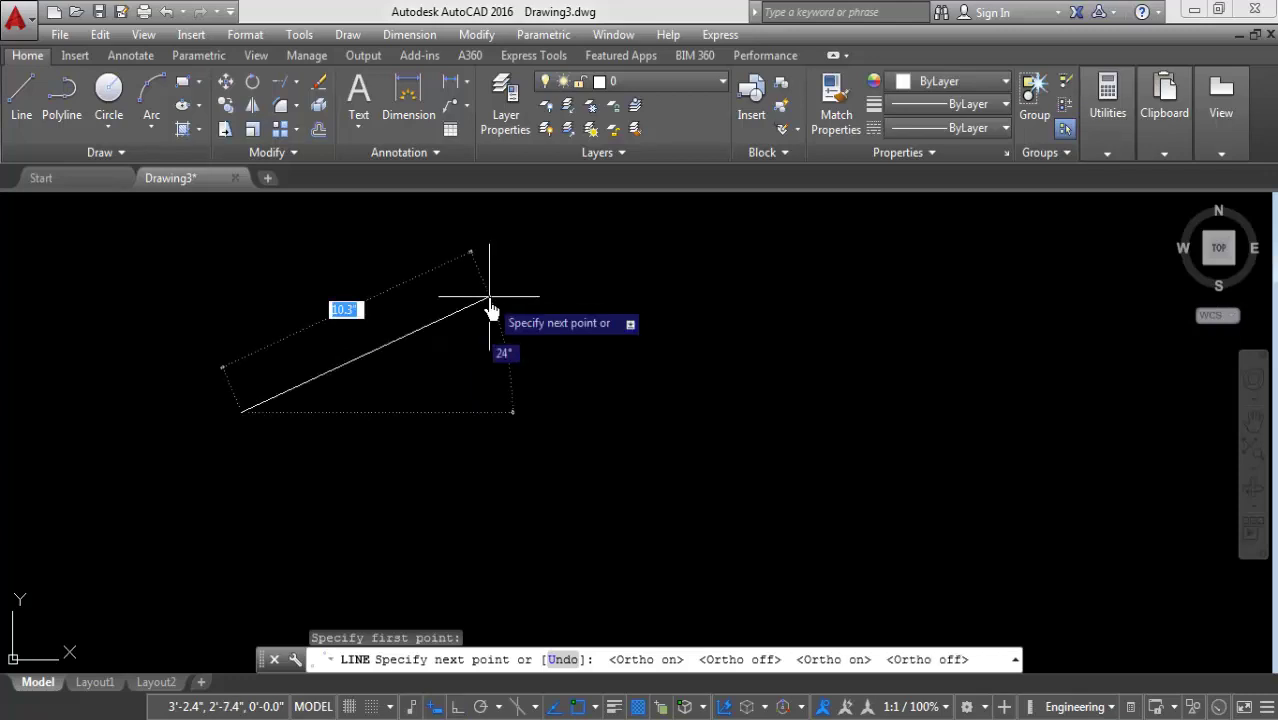
key(F8)
key(F8)
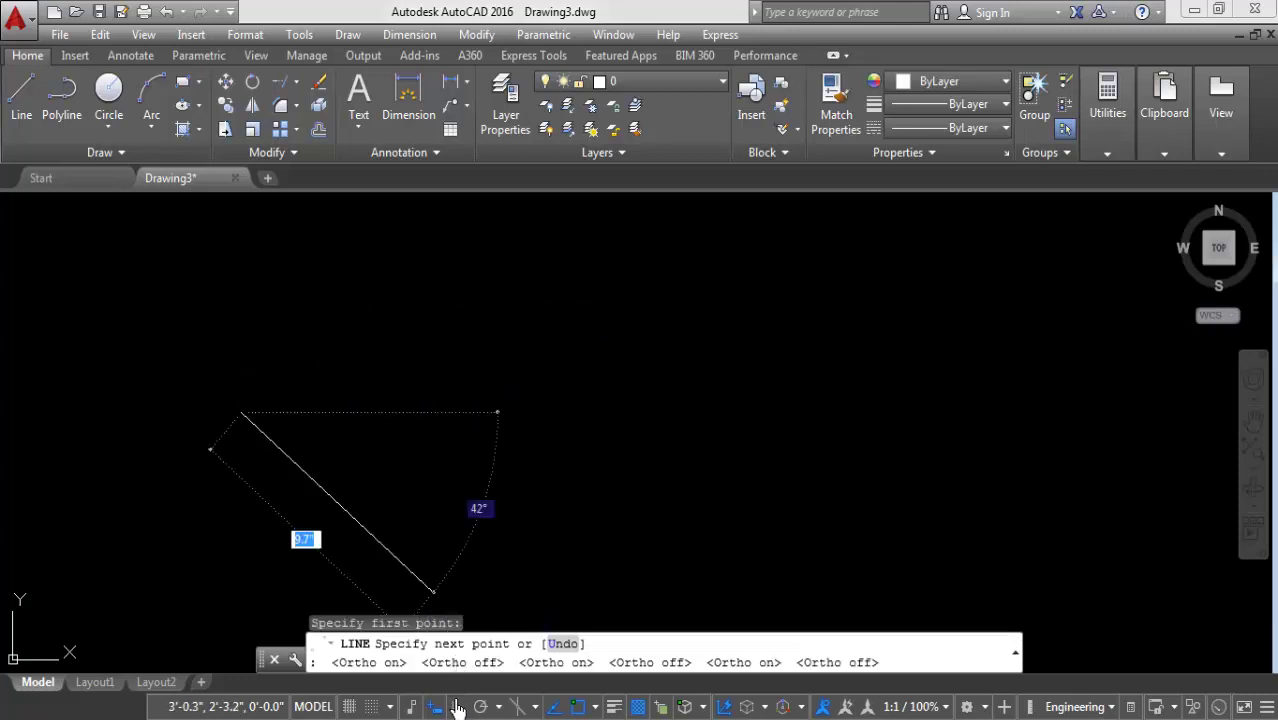
click(456, 706)
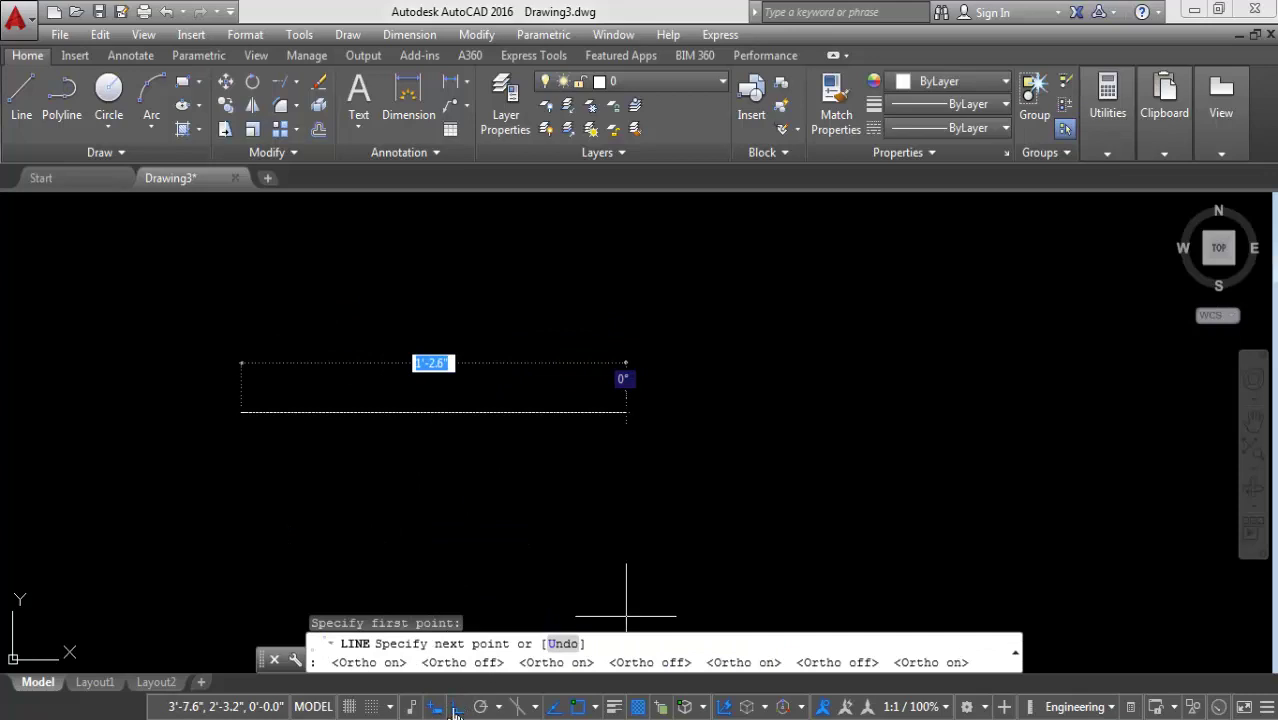
click(456, 708)
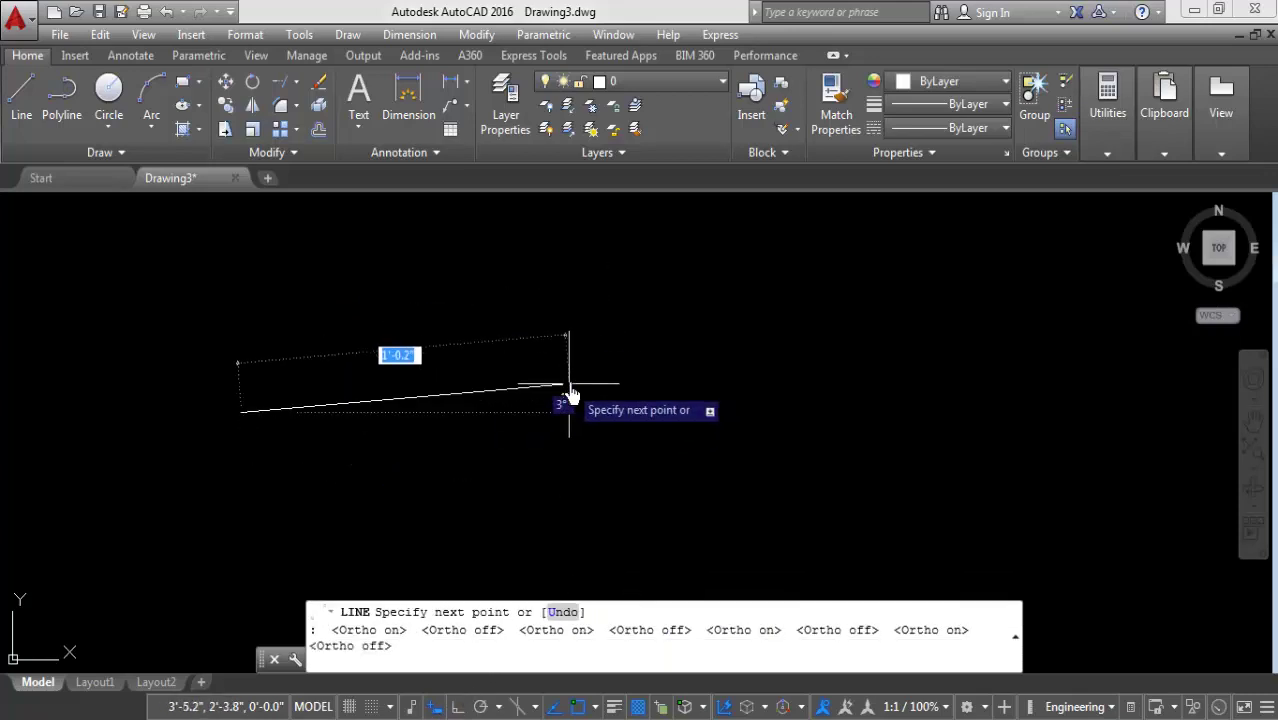
click(459, 709)
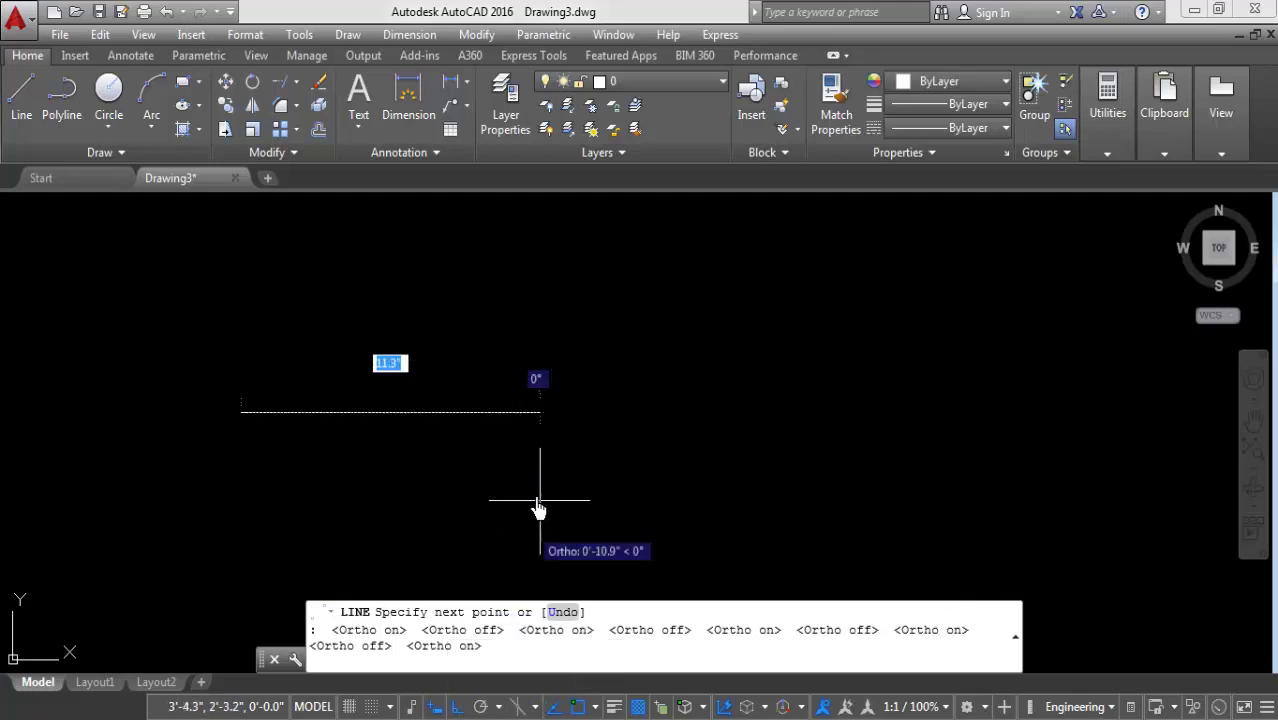
Step: Draw a horizontal base, a vertical step, a flat top and diagonal zigzag segments
click(483, 411)
click(463, 281)
click(651, 280)
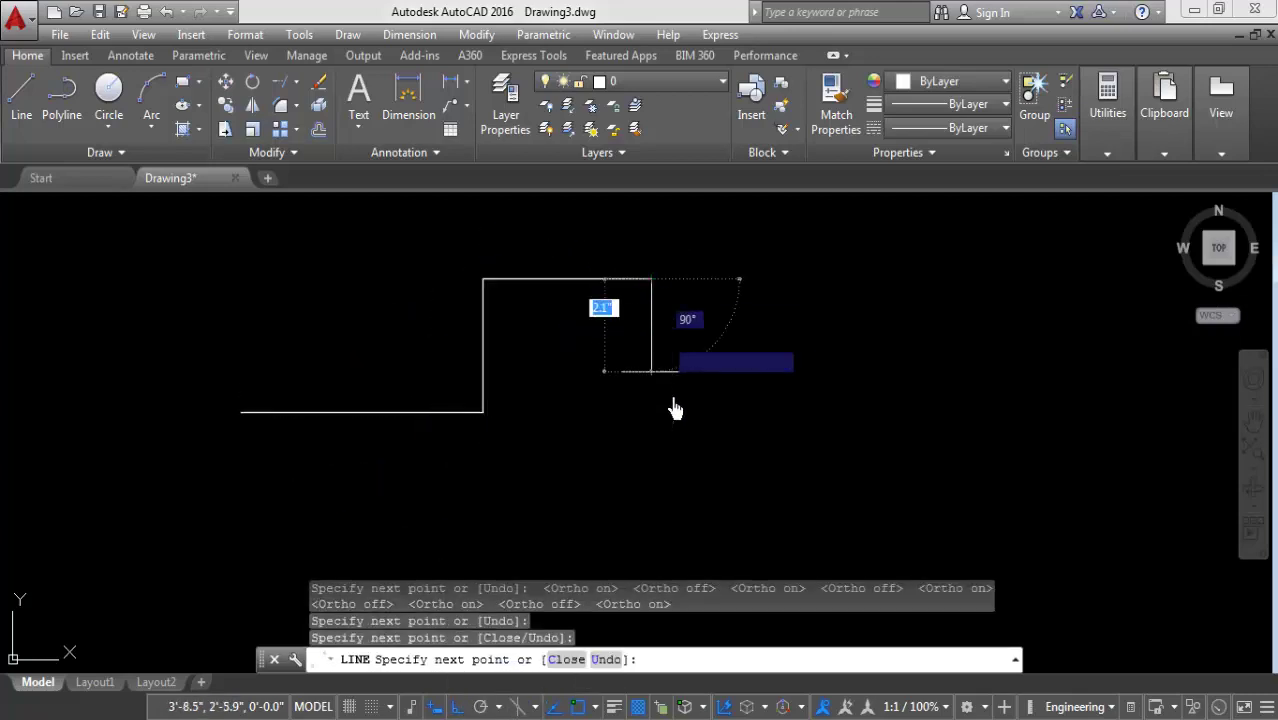
click(457, 710)
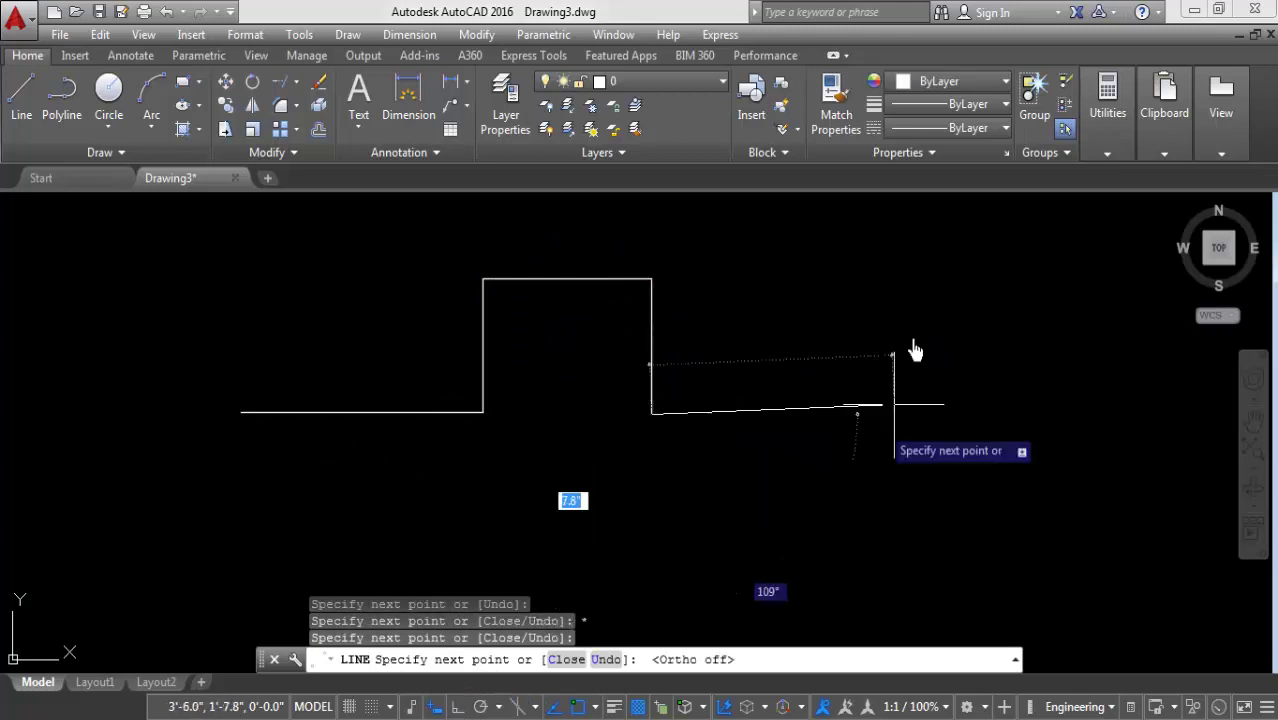
click(801, 255)
click(852, 412)
click(959, 248)
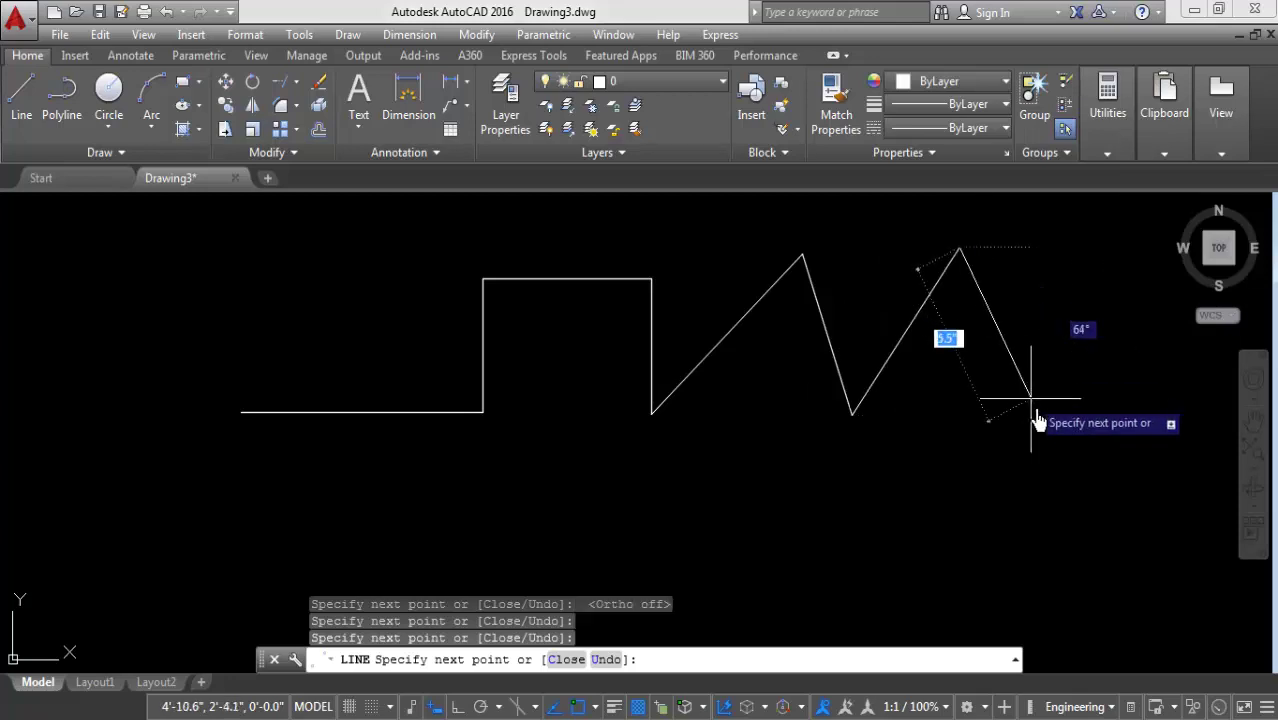
click(1038, 408)
middle_drag(1040, 422, 628, 432)
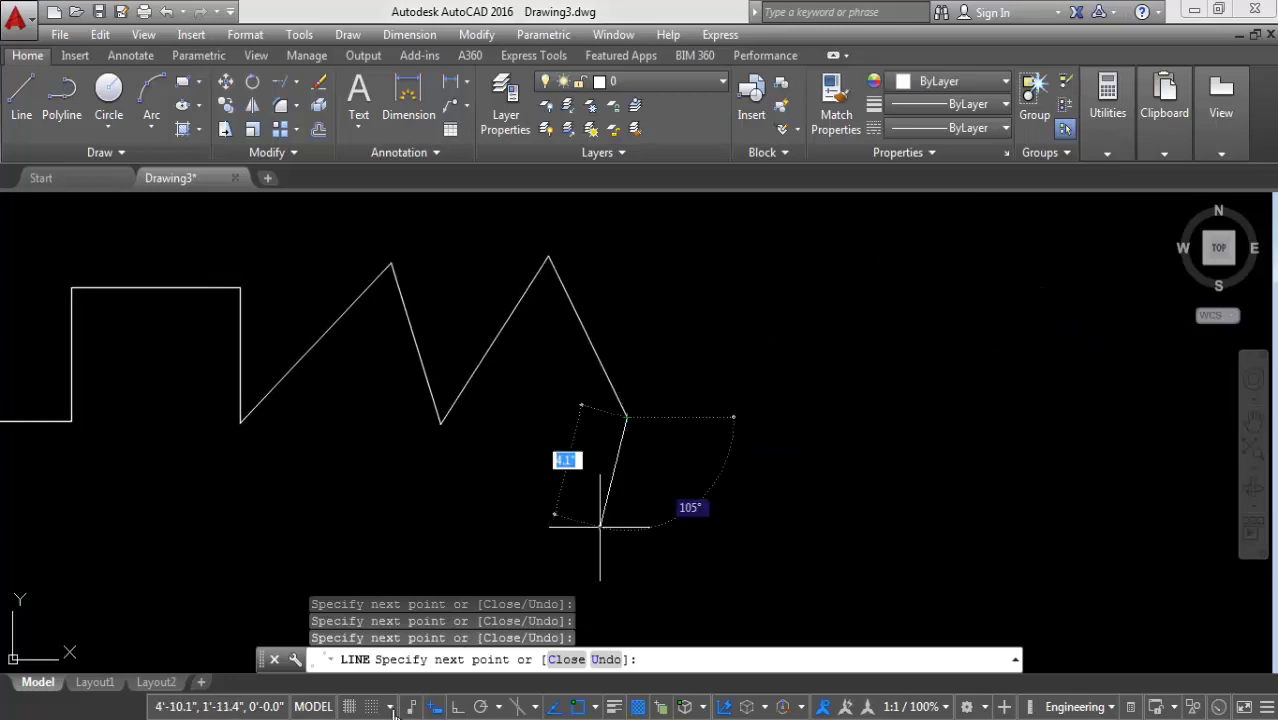
Step: Add the final horizontal segment, end the line, and window-select the whole outline
click(457, 708)
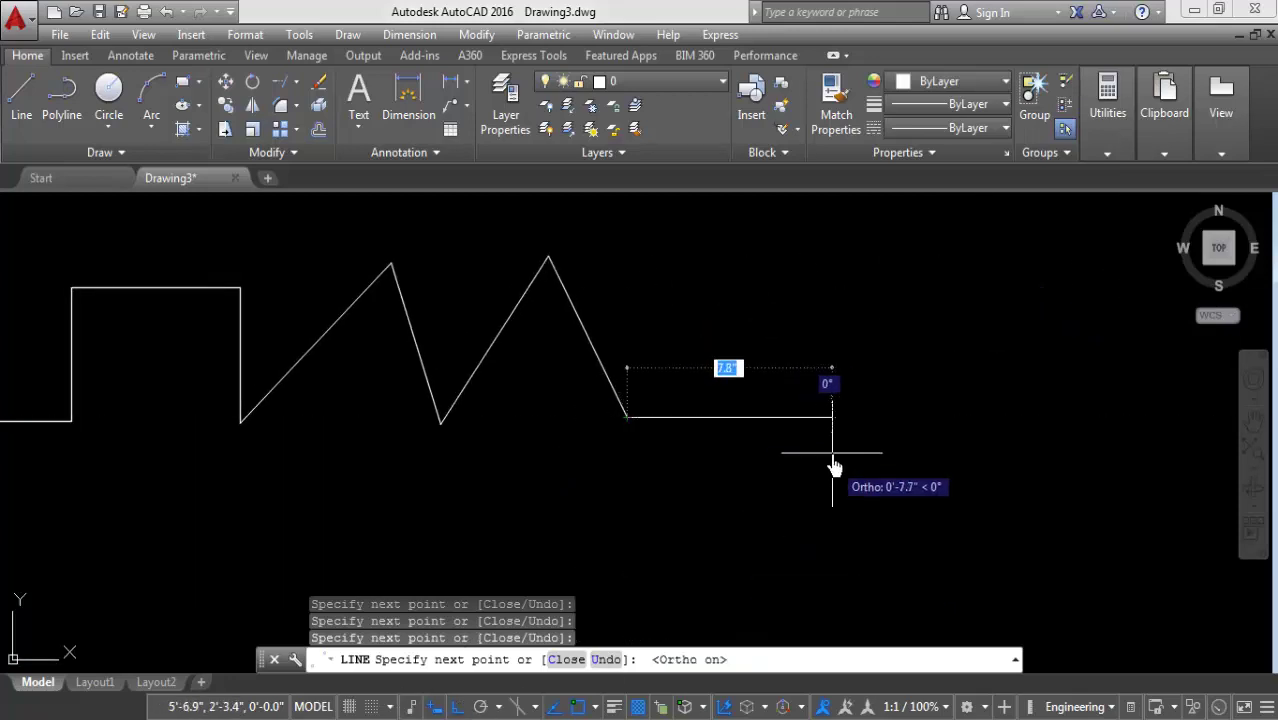
key(F8)
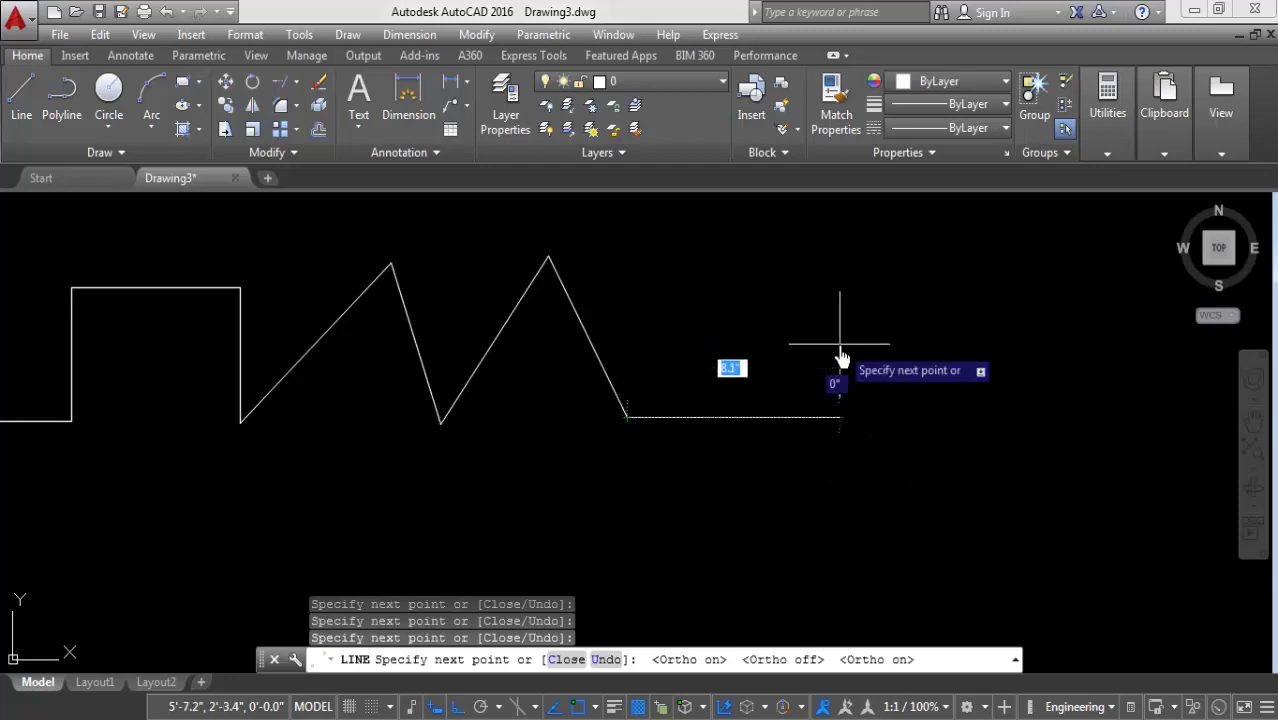
key(F8)
key(F8)
key(F8)
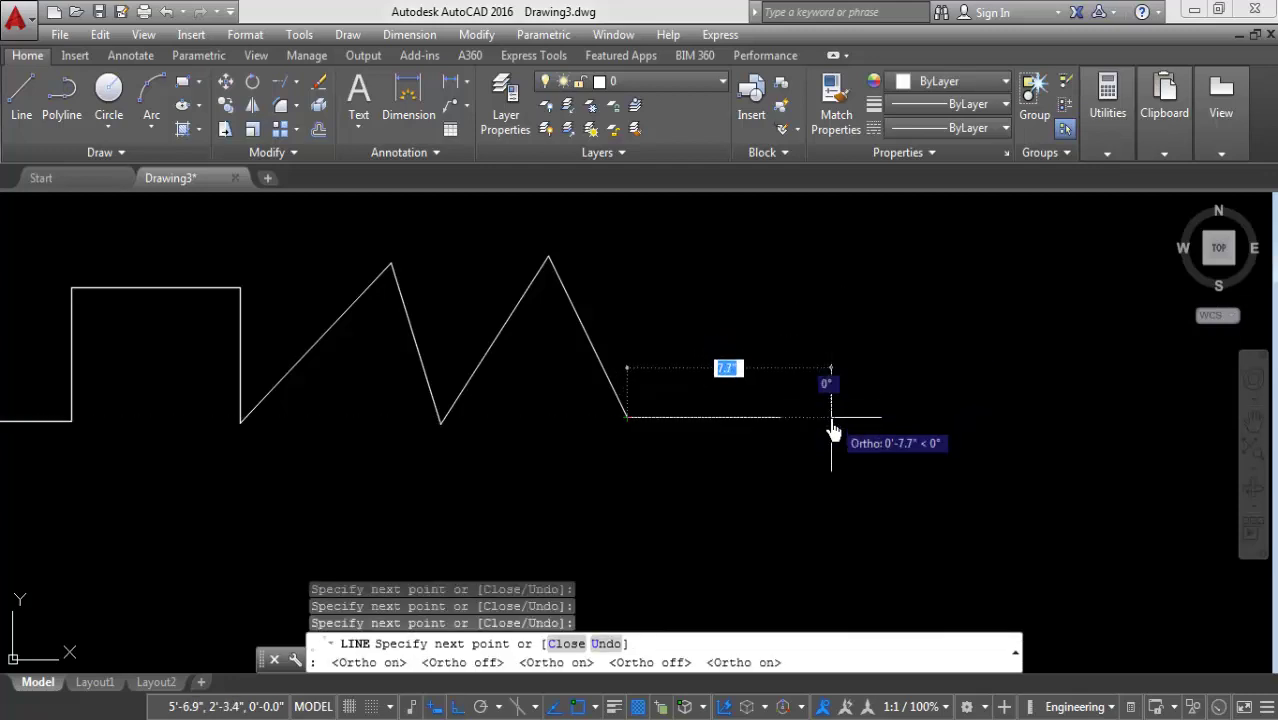
click(831, 417)
right_click(835, 414)
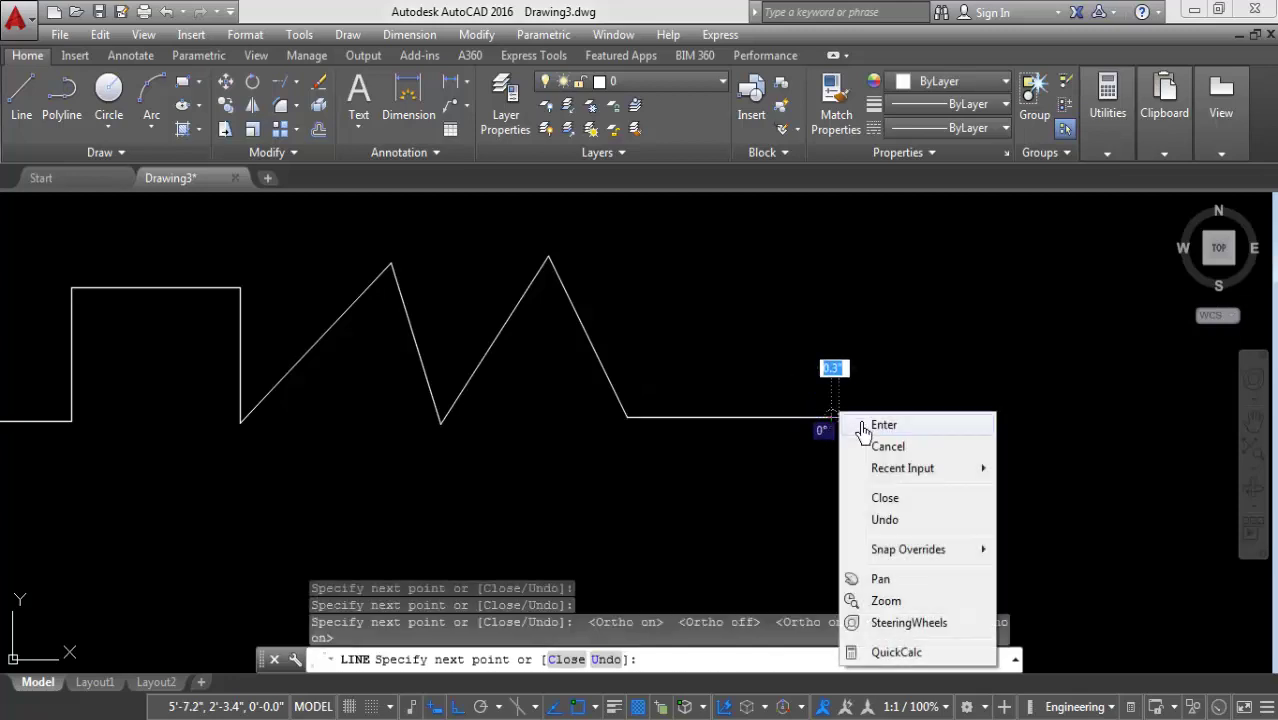
click(883, 425)
scroll(862, 400, down, 2)
click(836, 328)
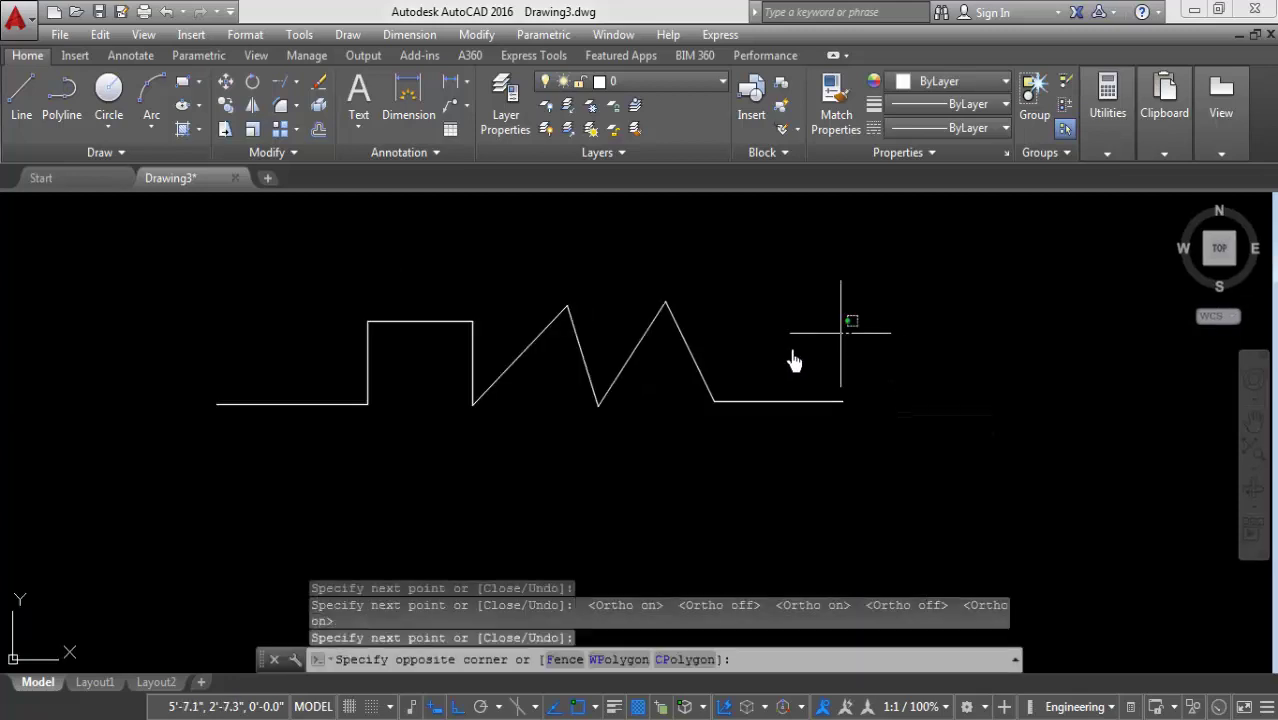
click(270, 488)
Step: Erase the old outline and start a new line with a horizontal run
key(Delete)
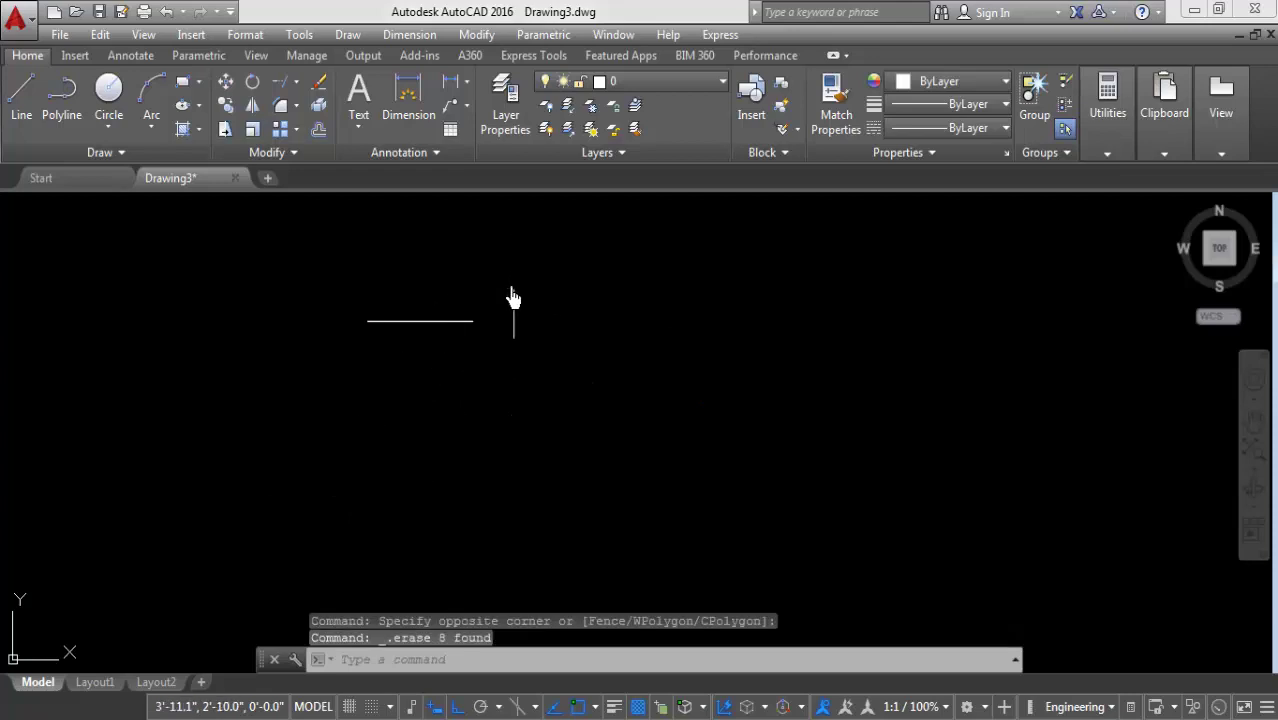
click(21, 105)
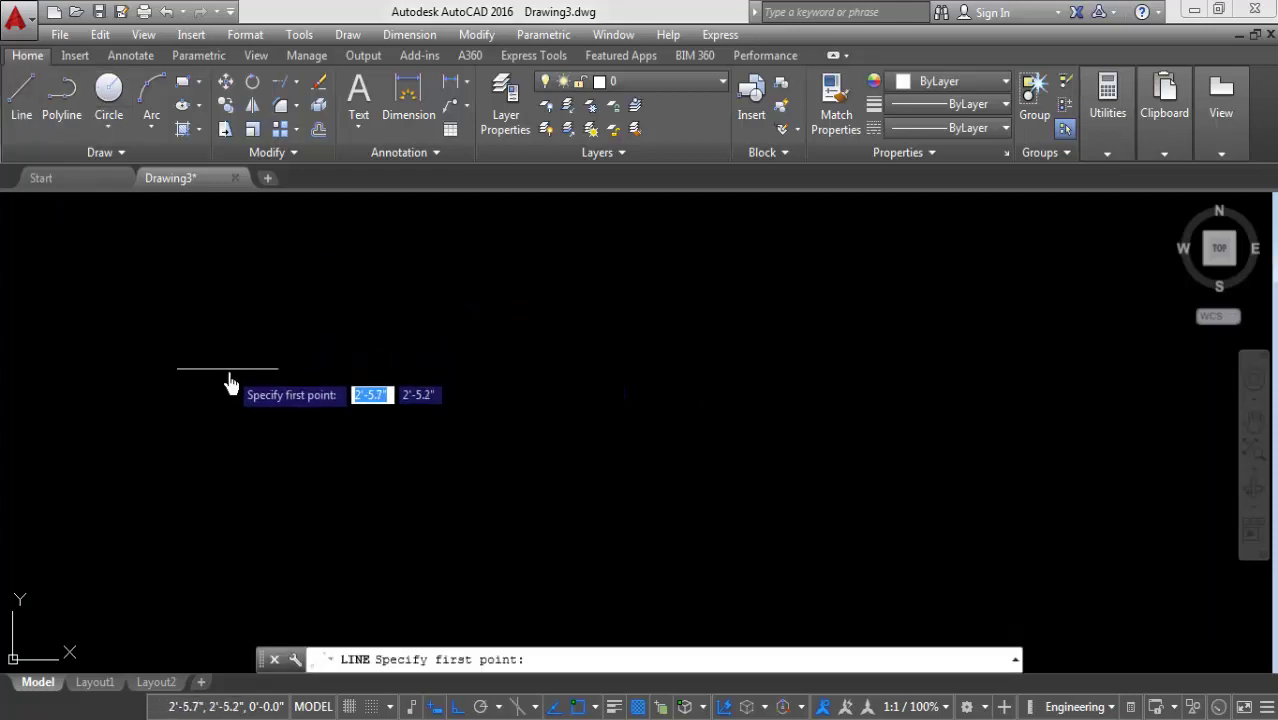
click(230, 383)
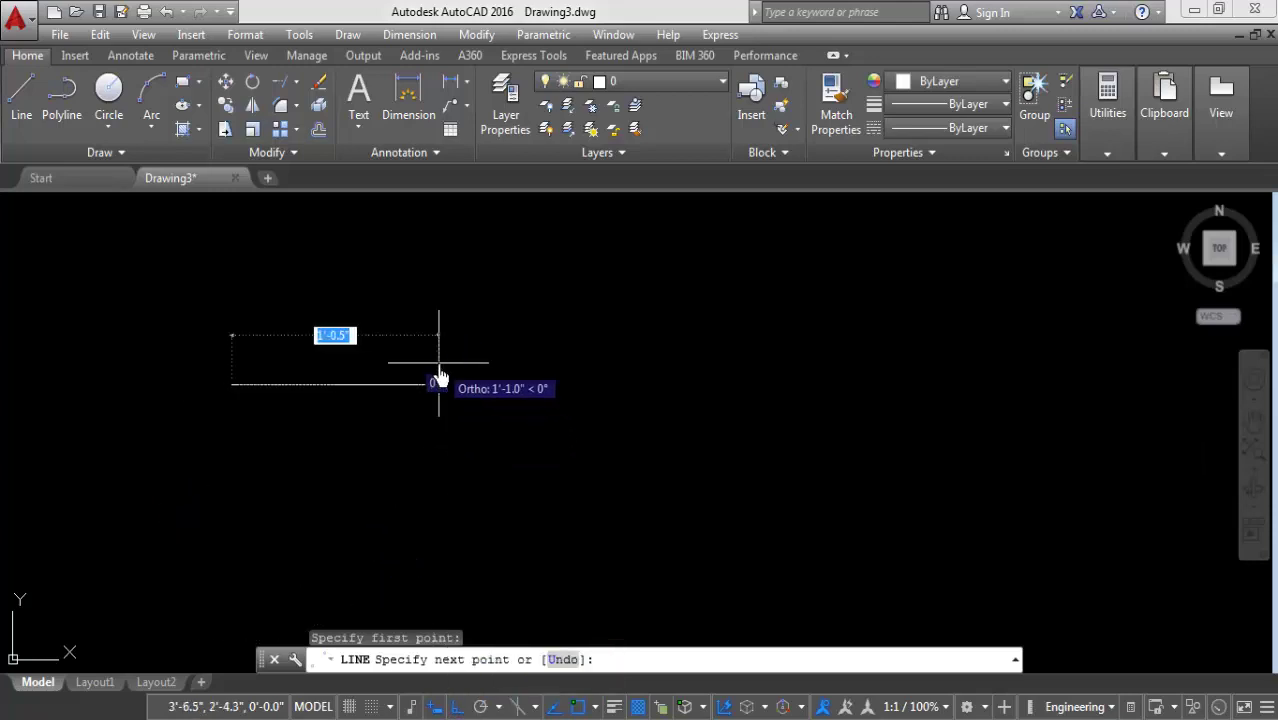
click(439, 384)
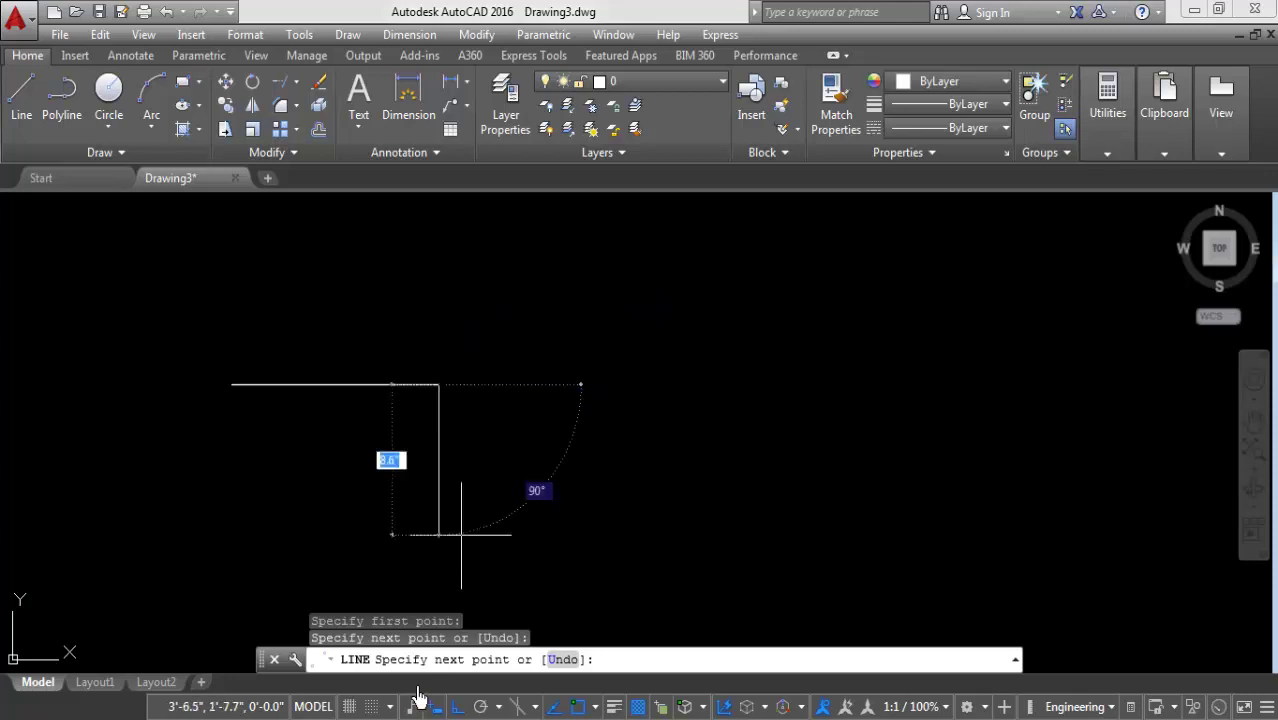
Step: Add a diagonal rise, a short flat top and a vertical drop, then cancel LINE
click(455, 710)
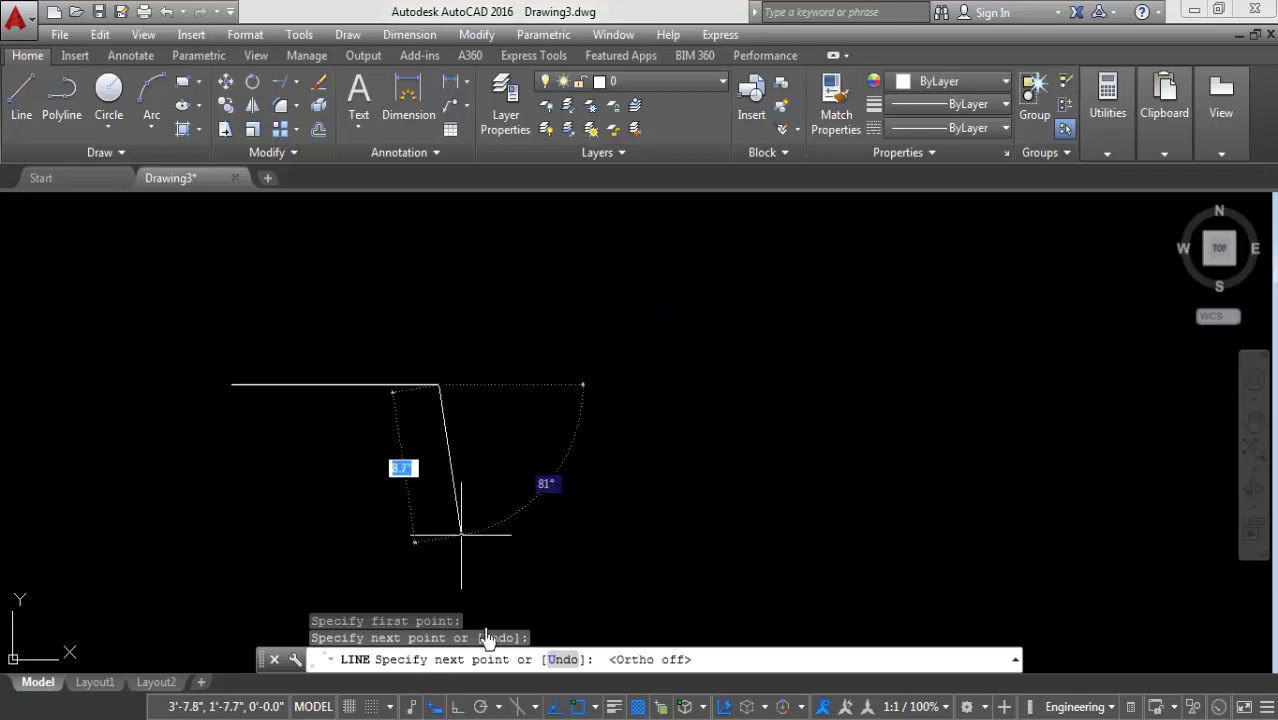
click(553, 286)
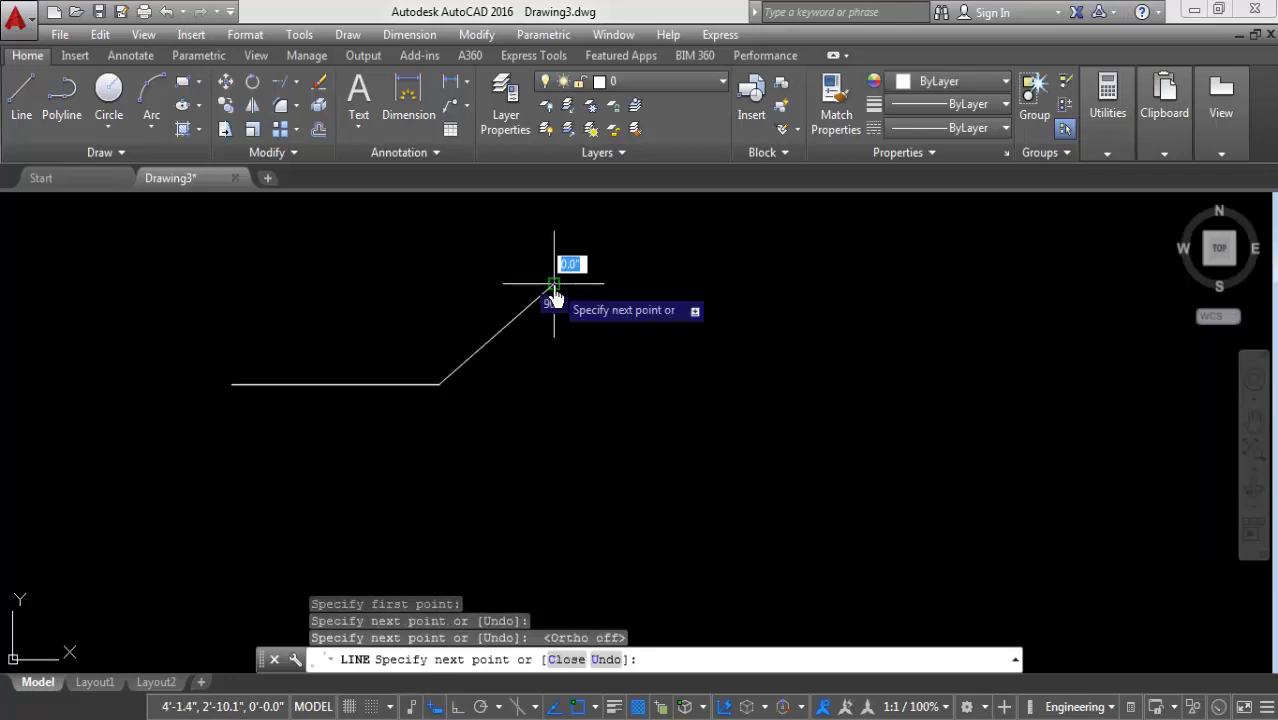
click(676, 286)
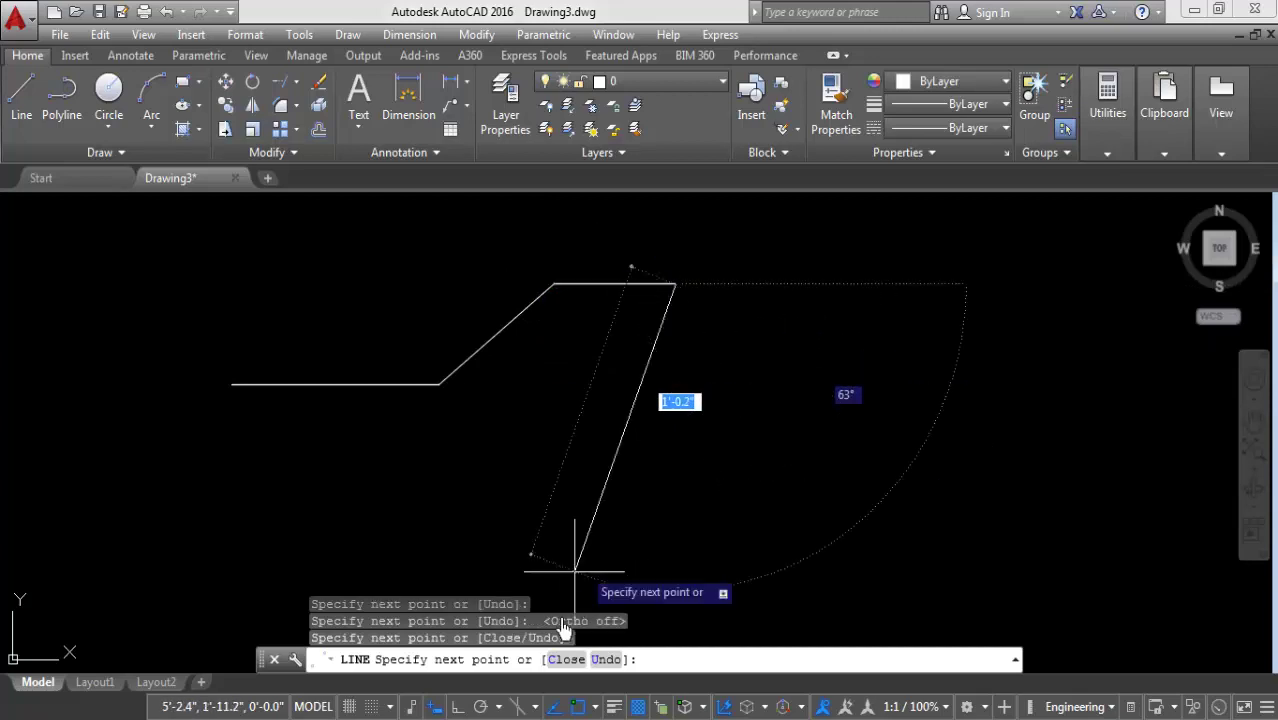
click(457, 706)
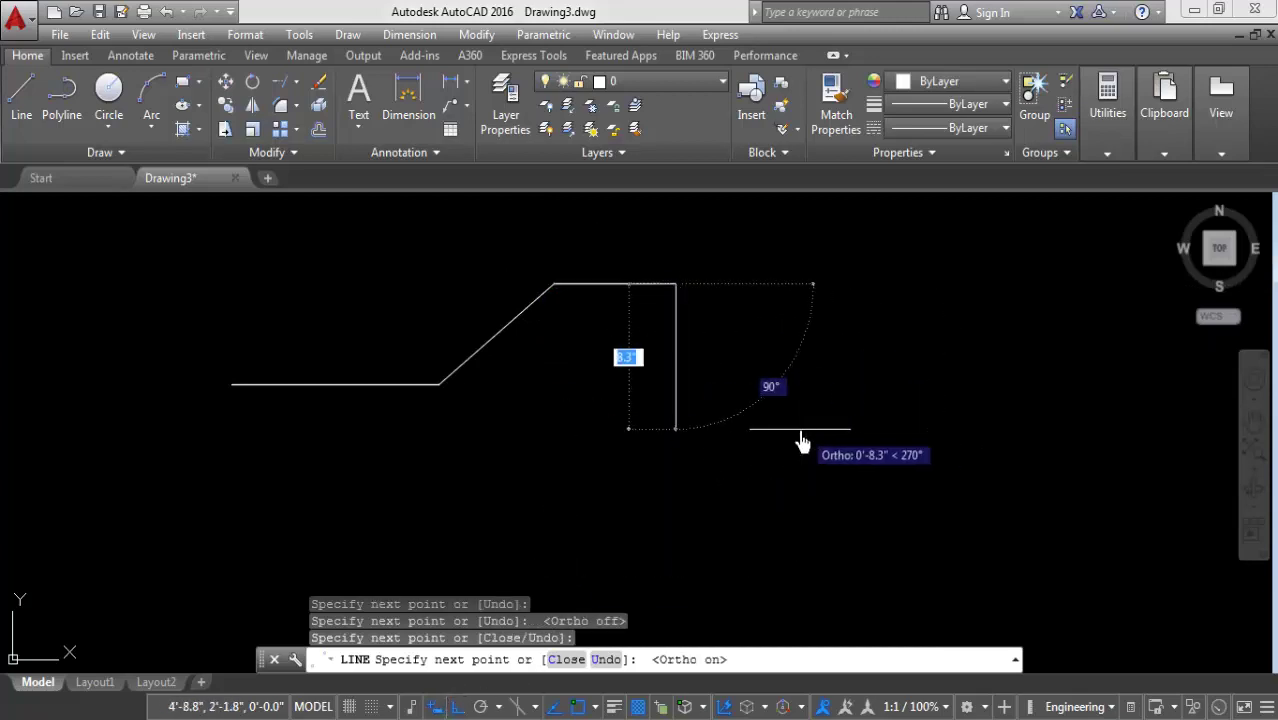
click(775, 432)
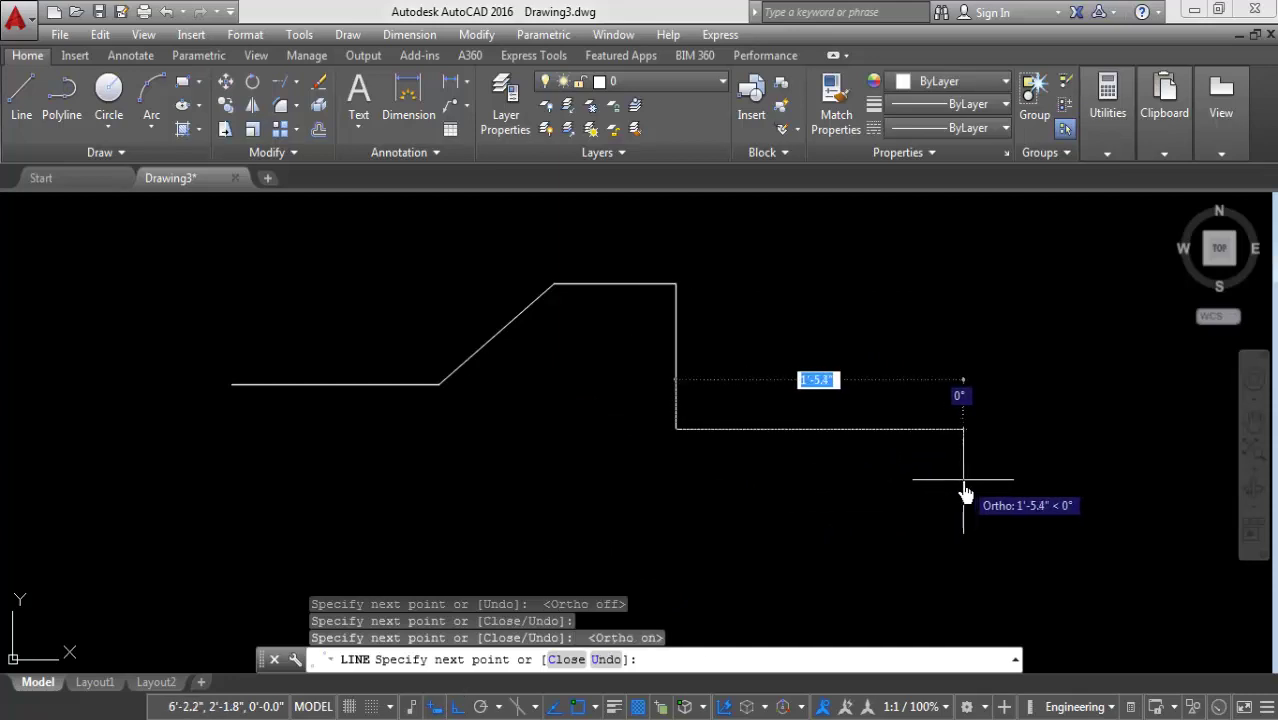
key(F8)
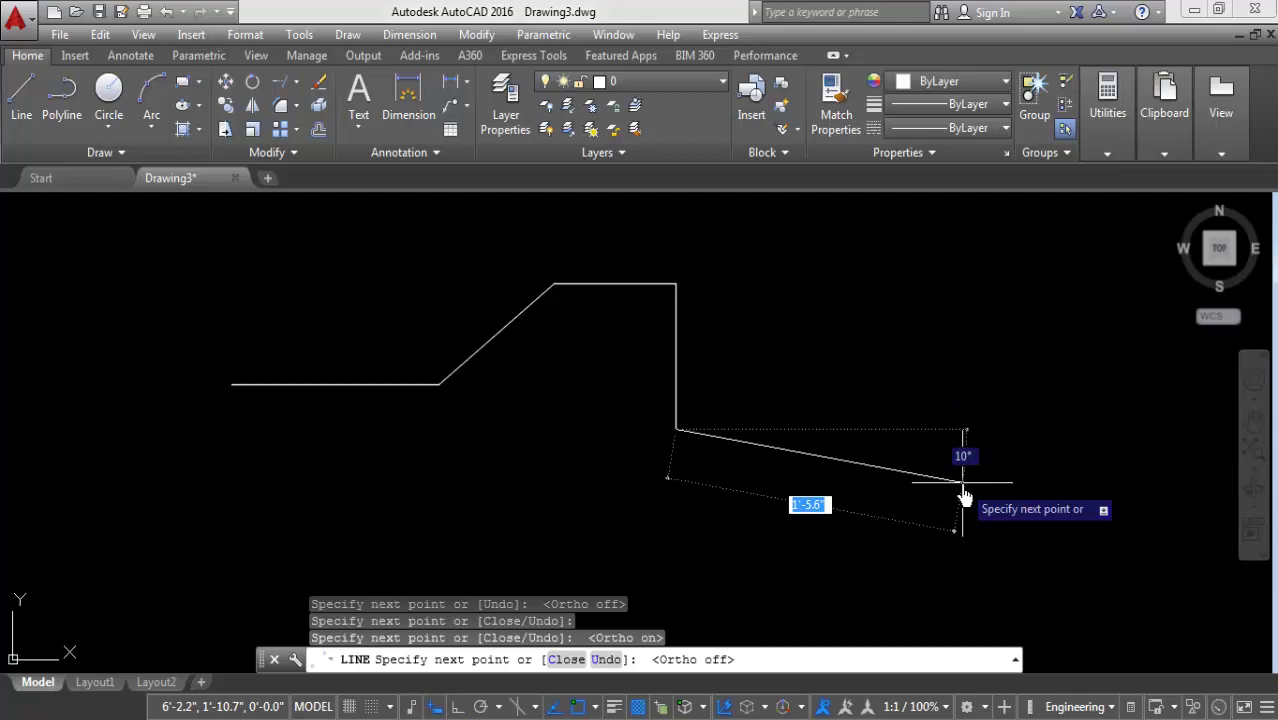
key(F8)
key(F8)
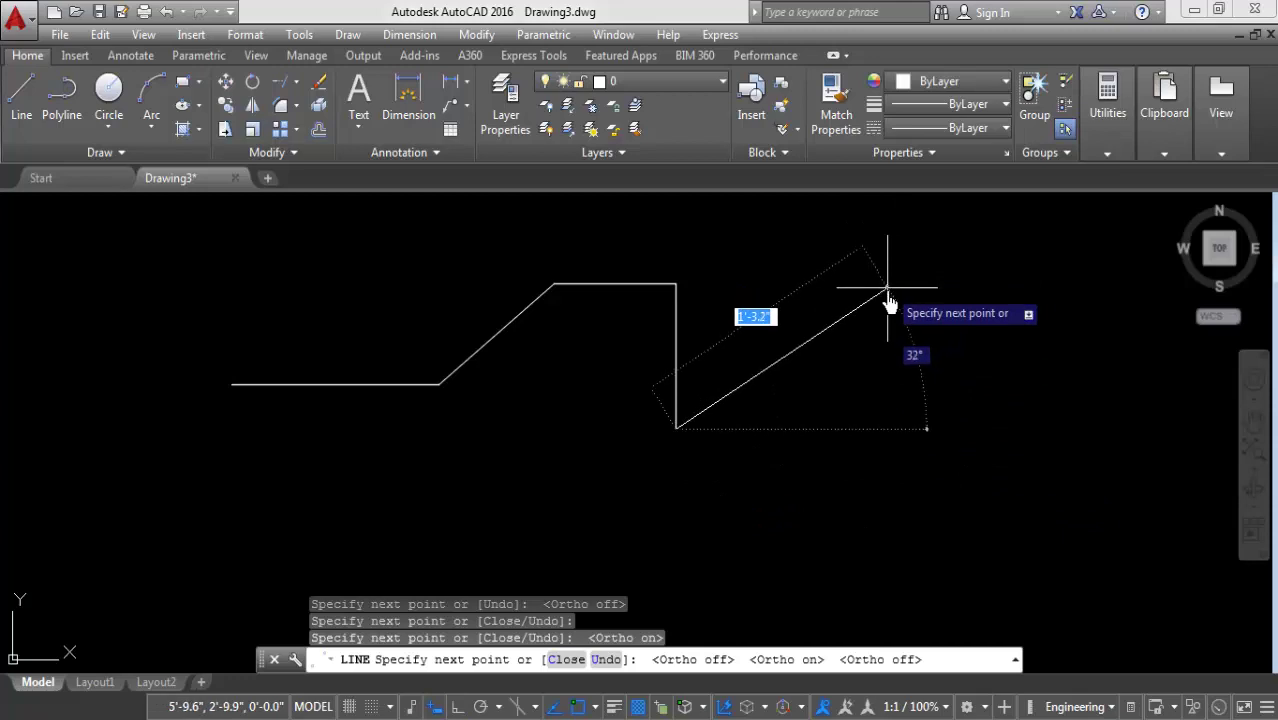
key(Escape)
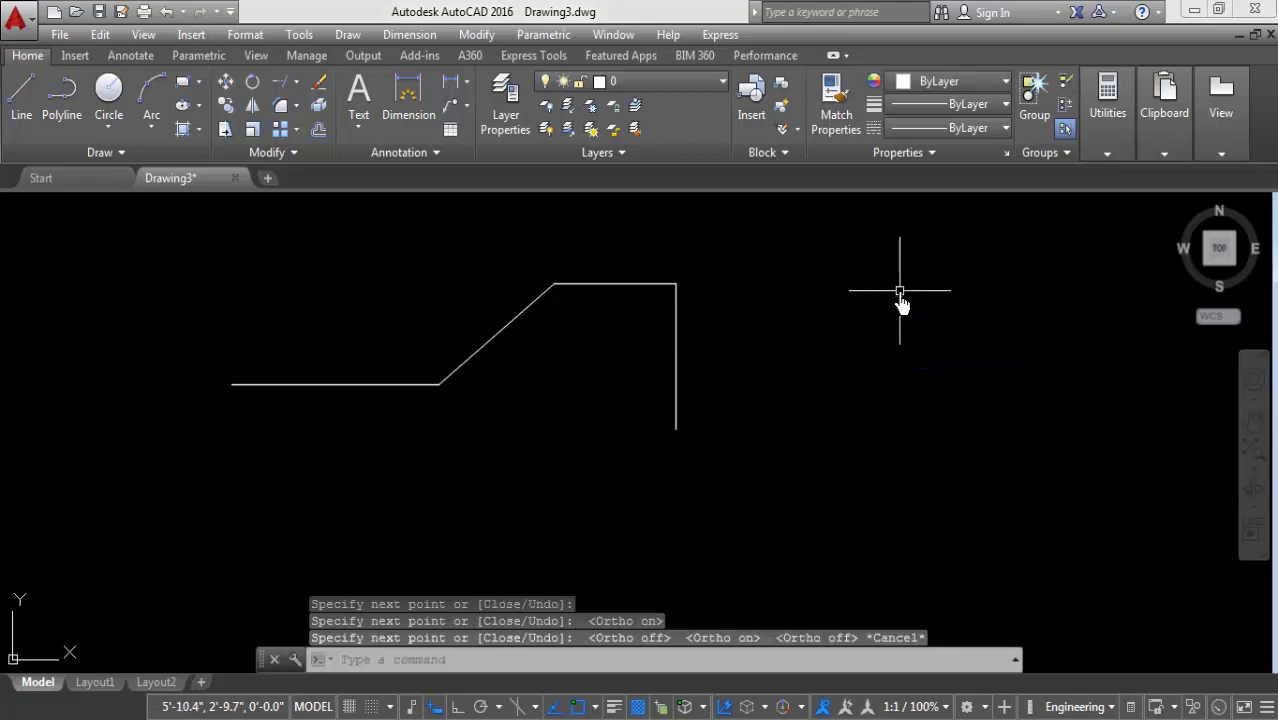
Step: Crossing-select the four-line outline and delete it
click(752, 262)
click(293, 445)
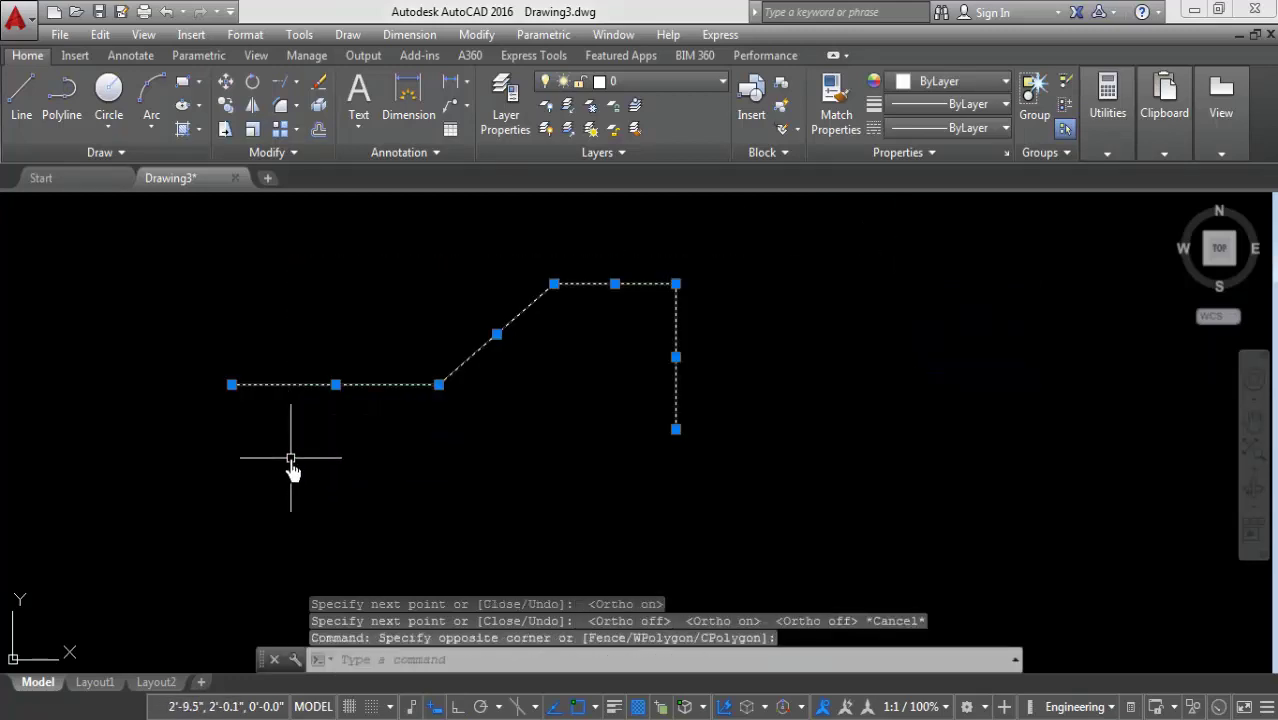
key(Delete)
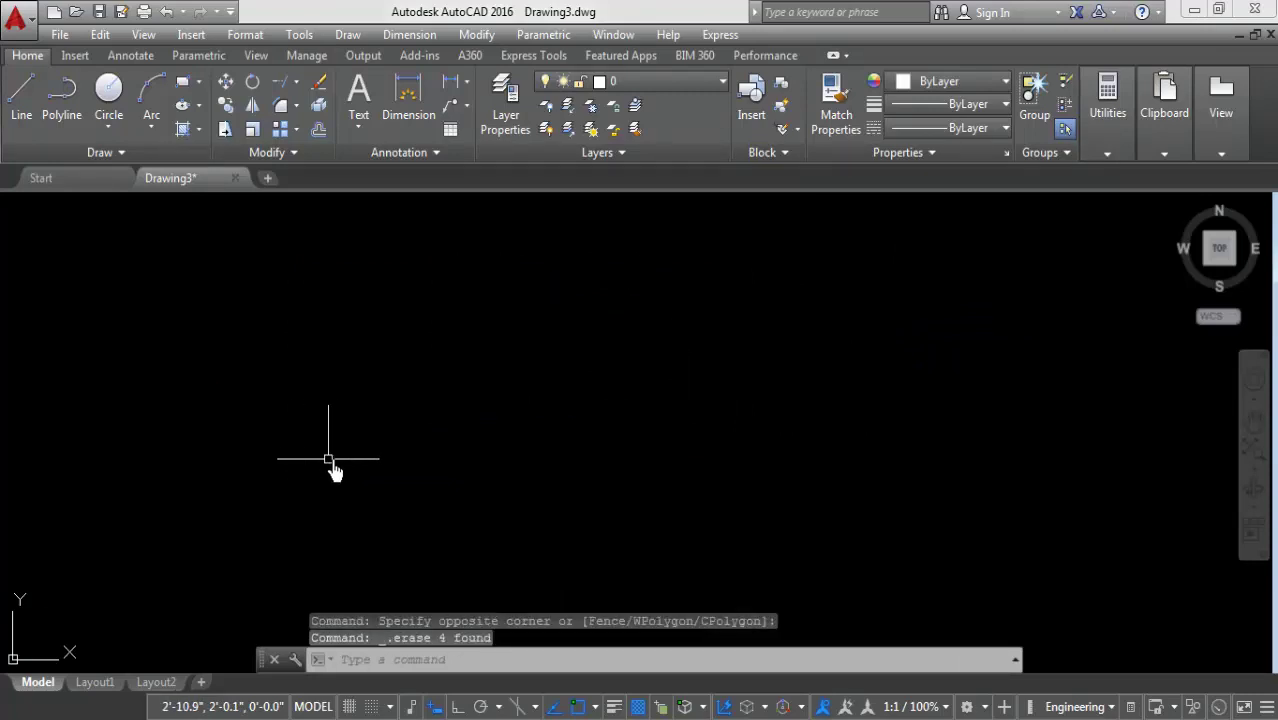
Step: Draw a horizontal line 5' long with Ortho on
click(21, 95)
click(137, 368)
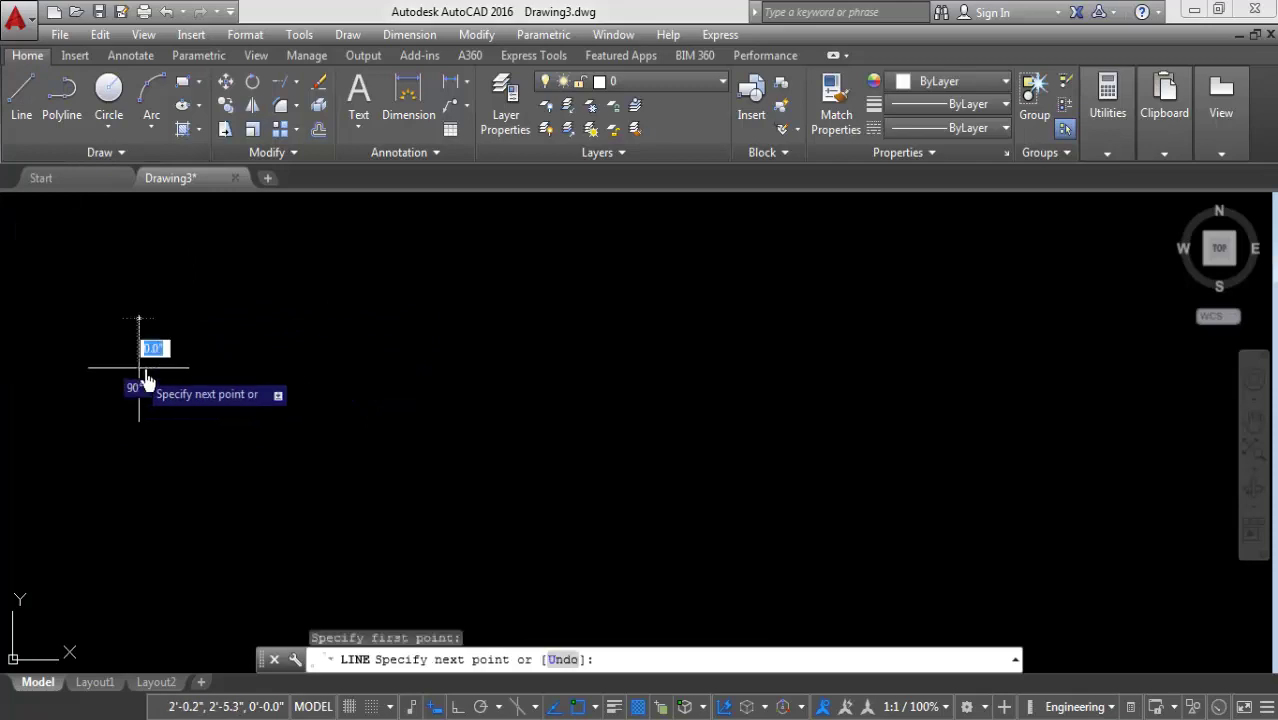
click(457, 706)
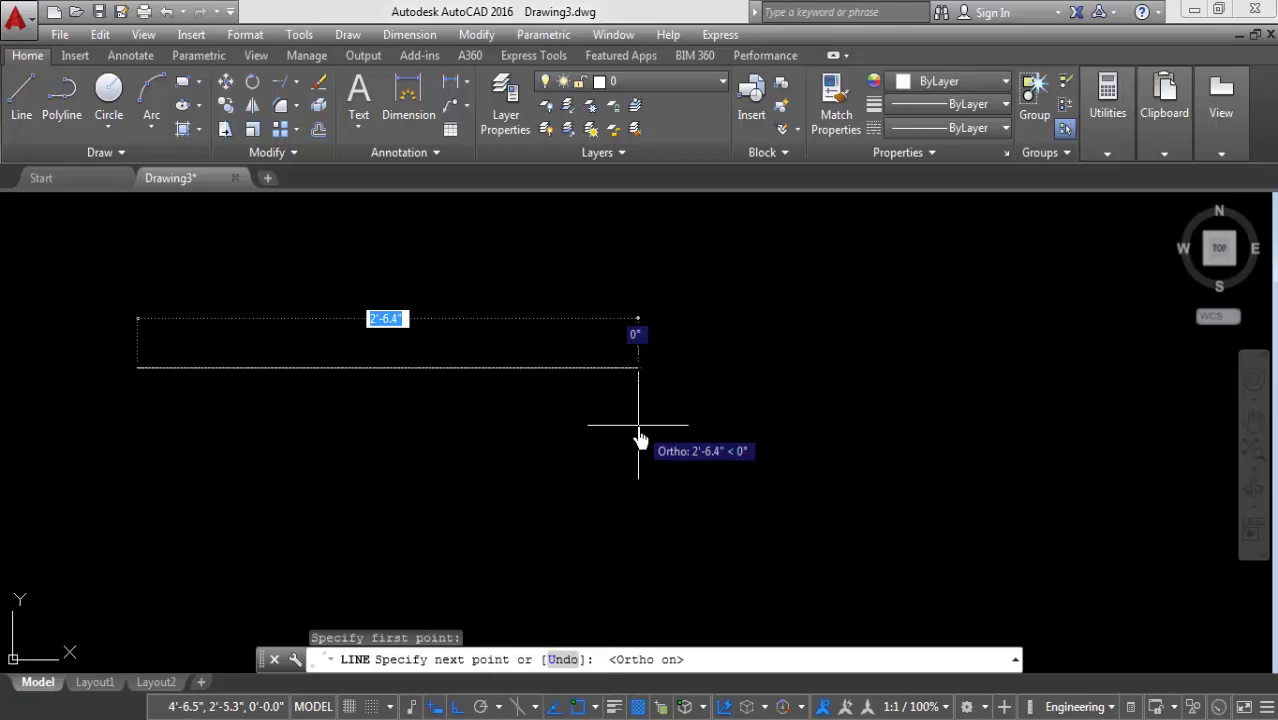
text(5)
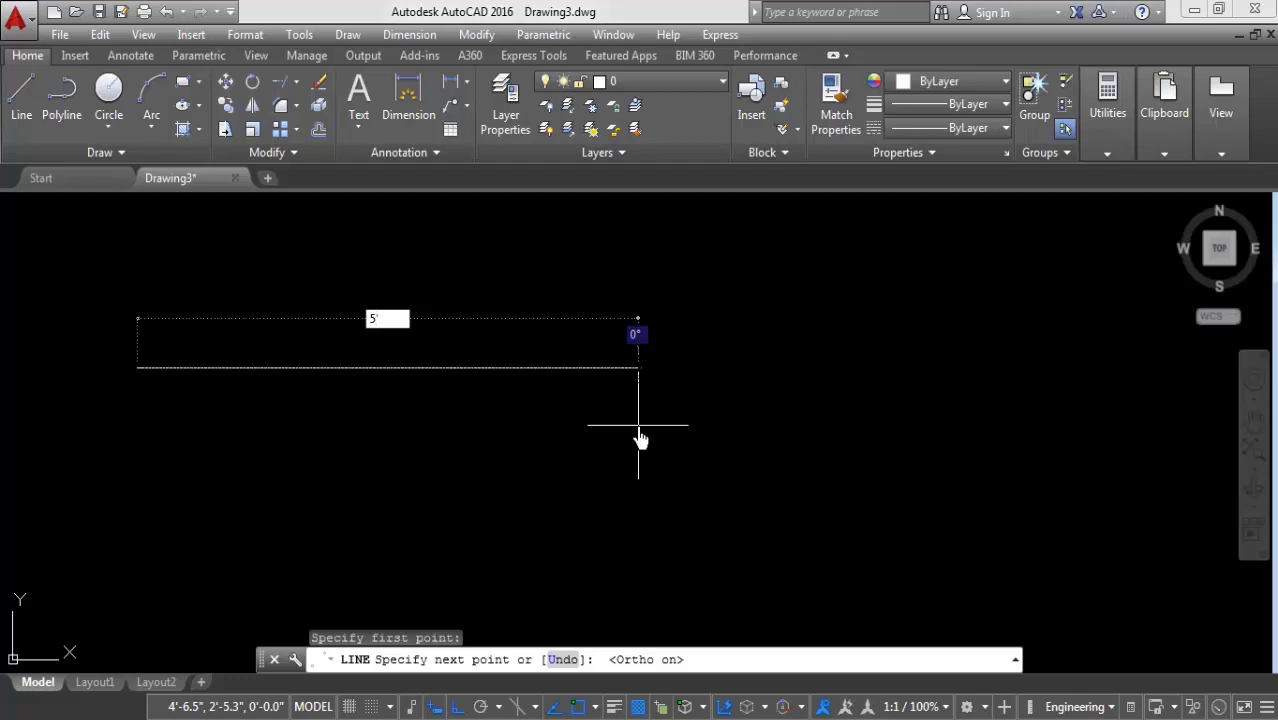
key(Return)
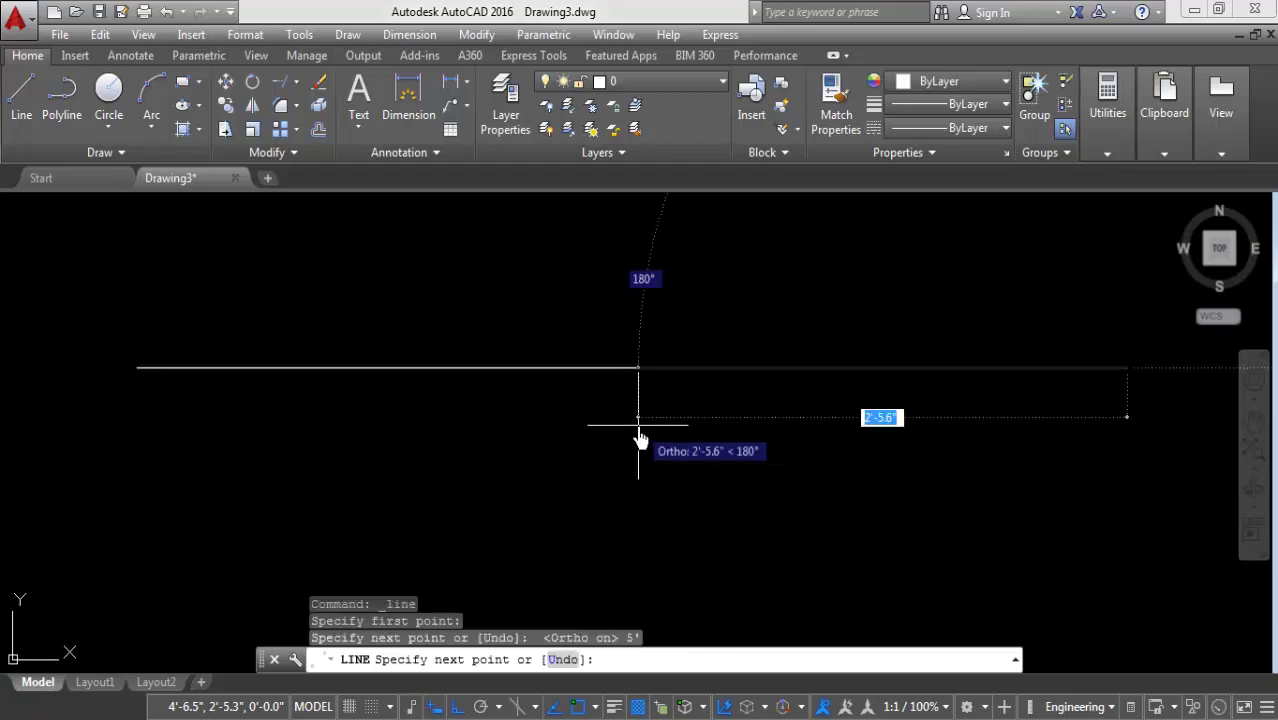
key(Return)
scroll(479, 417, down, 2)
middle_drag(490, 476, 437, 405)
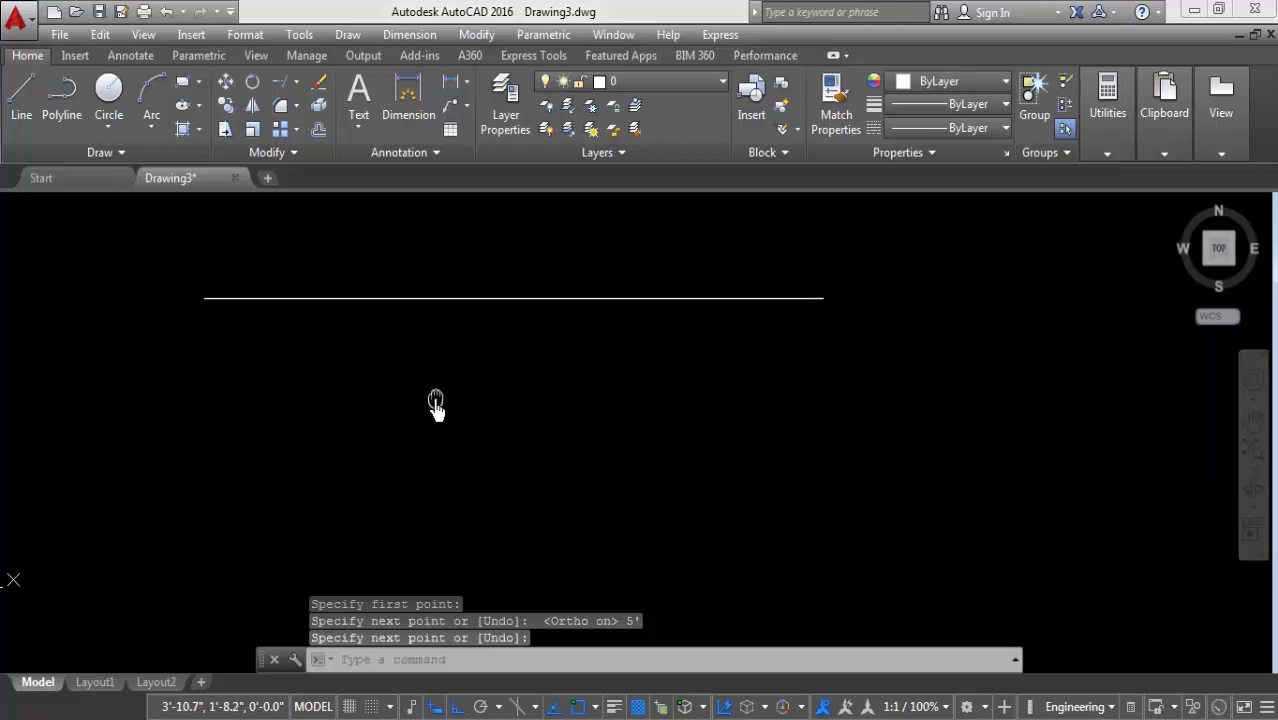
scroll(437, 405, down, 2)
click(18, 97)
scroll(214, 366, up, 2)
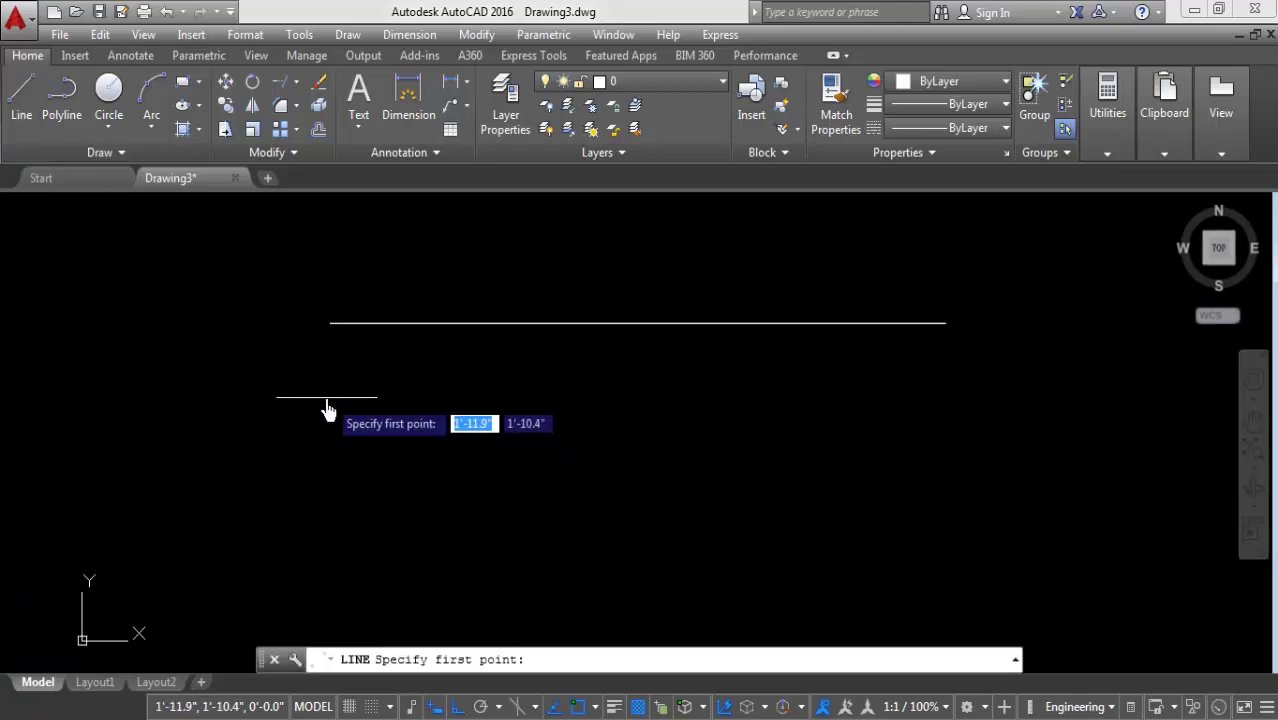
Step: Draw two more horizontal lines below the first, 60 and 6'6 long
click(328, 404)
text(60)
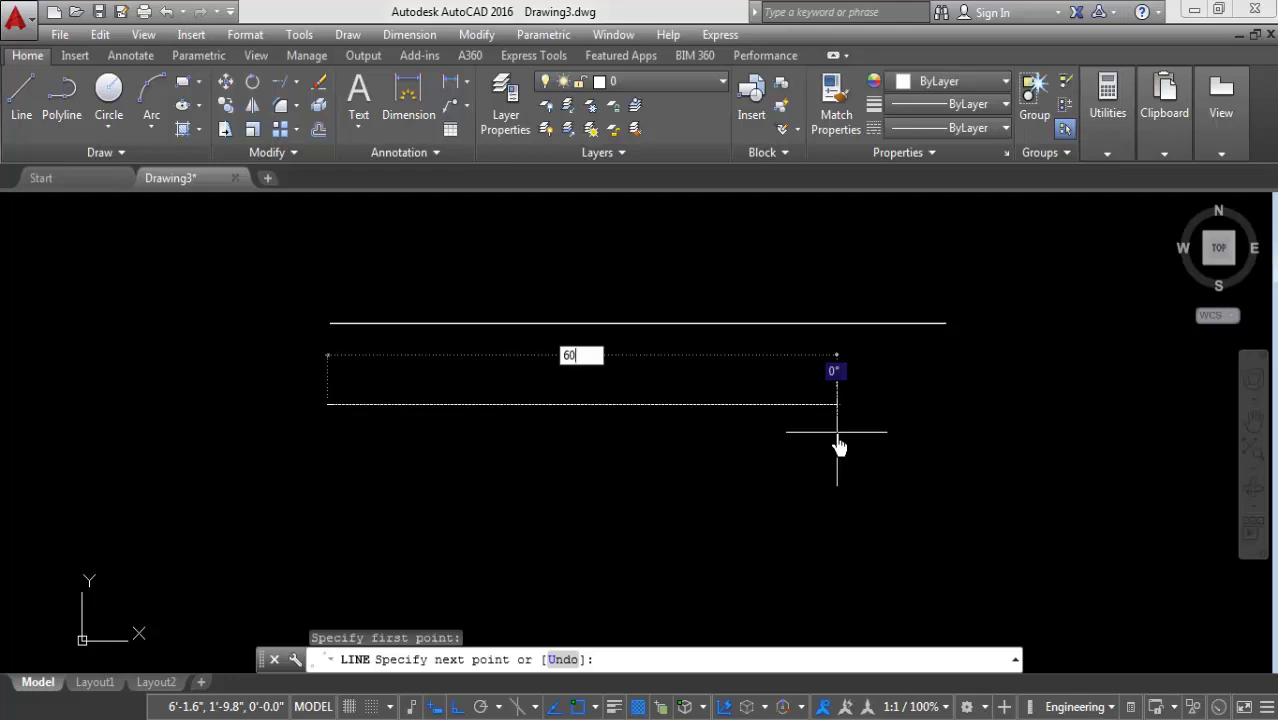
key(Return)
key(Return)
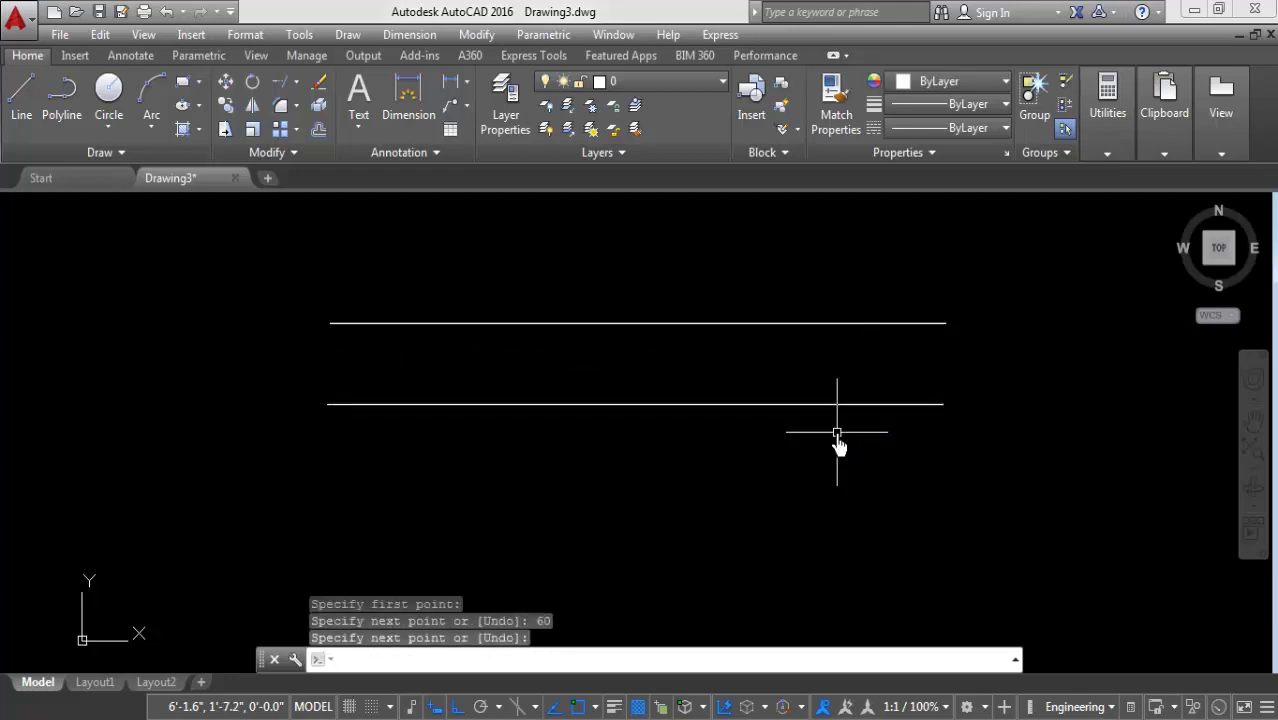
middle_drag(724, 450, 456, 379)
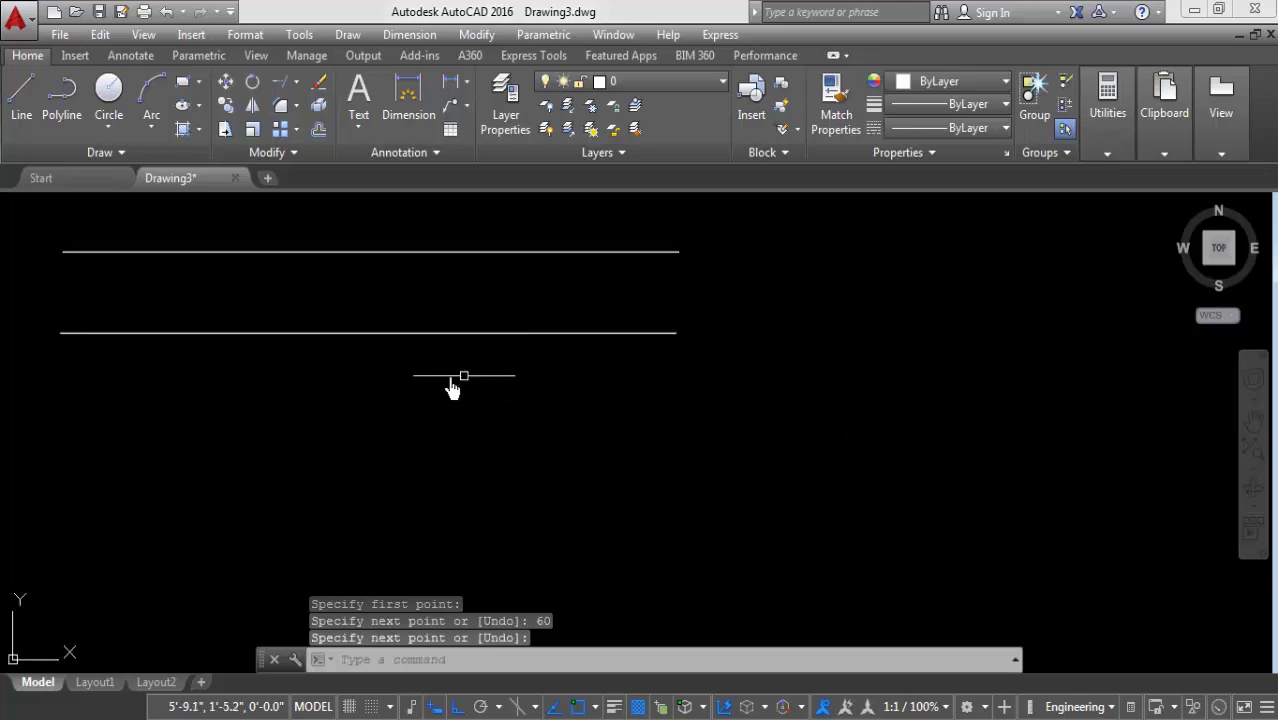
click(27, 93)
click(383, 395)
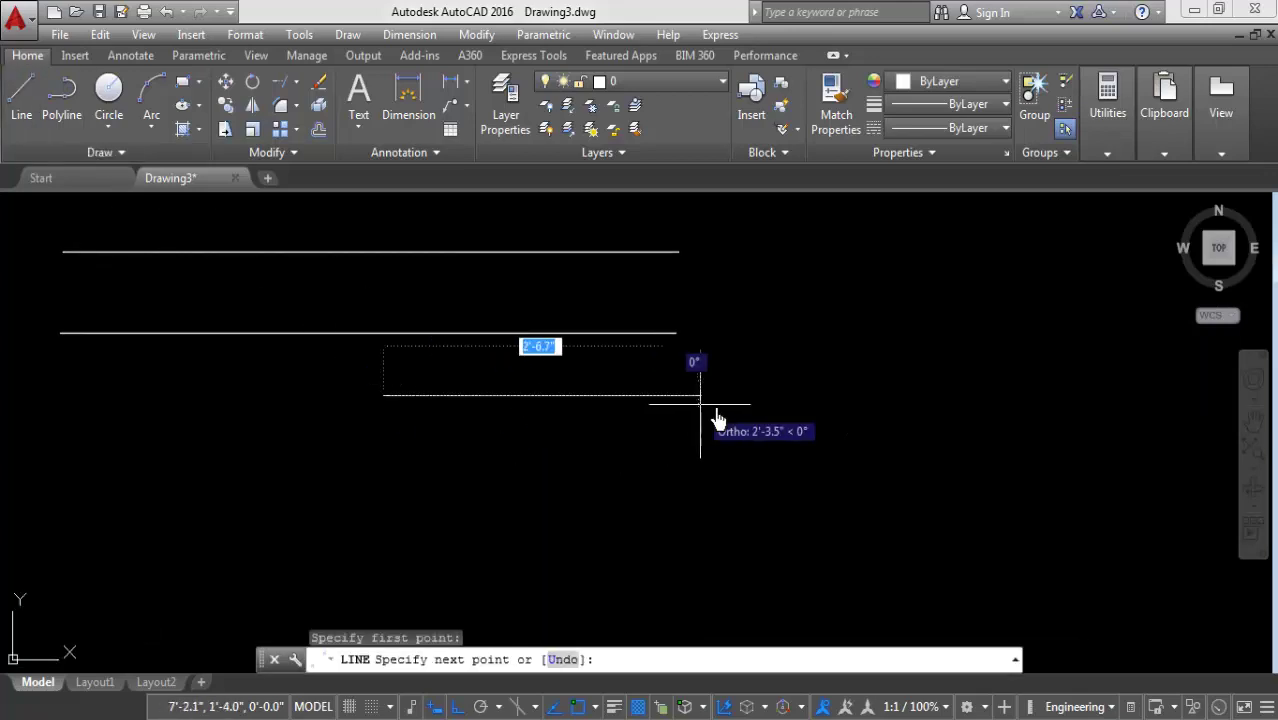
text(6'6)
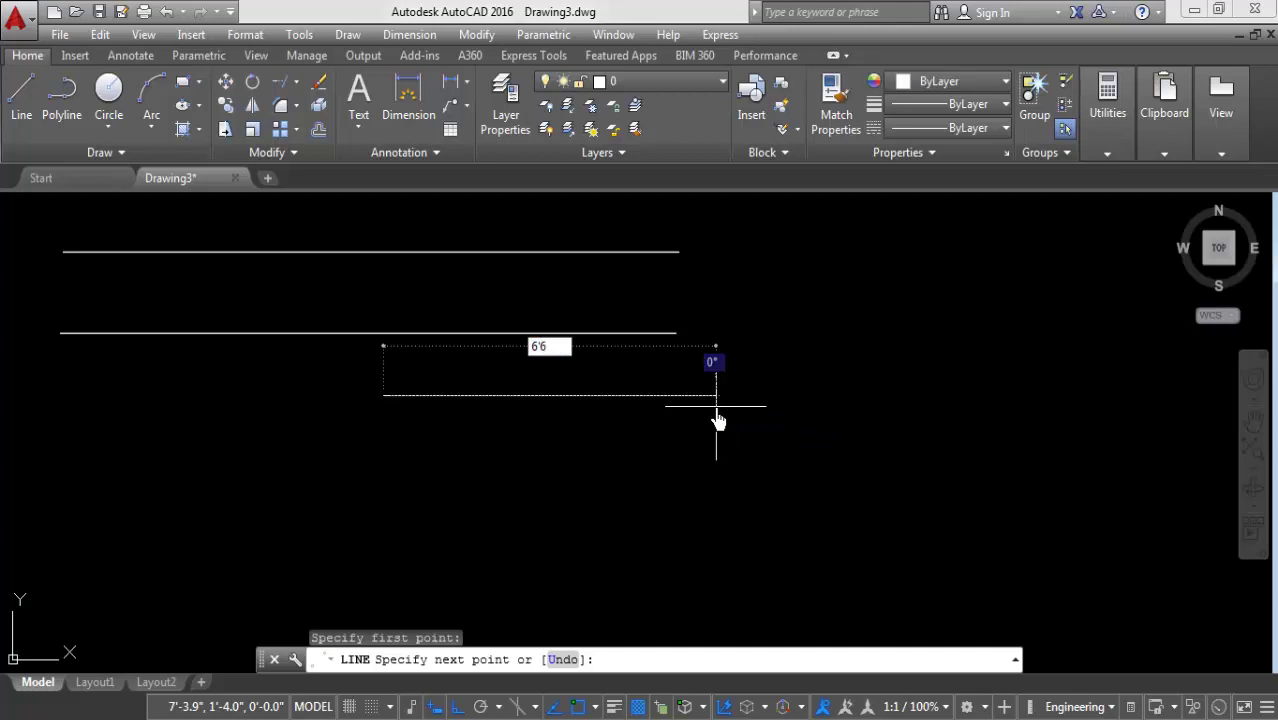
key(Return)
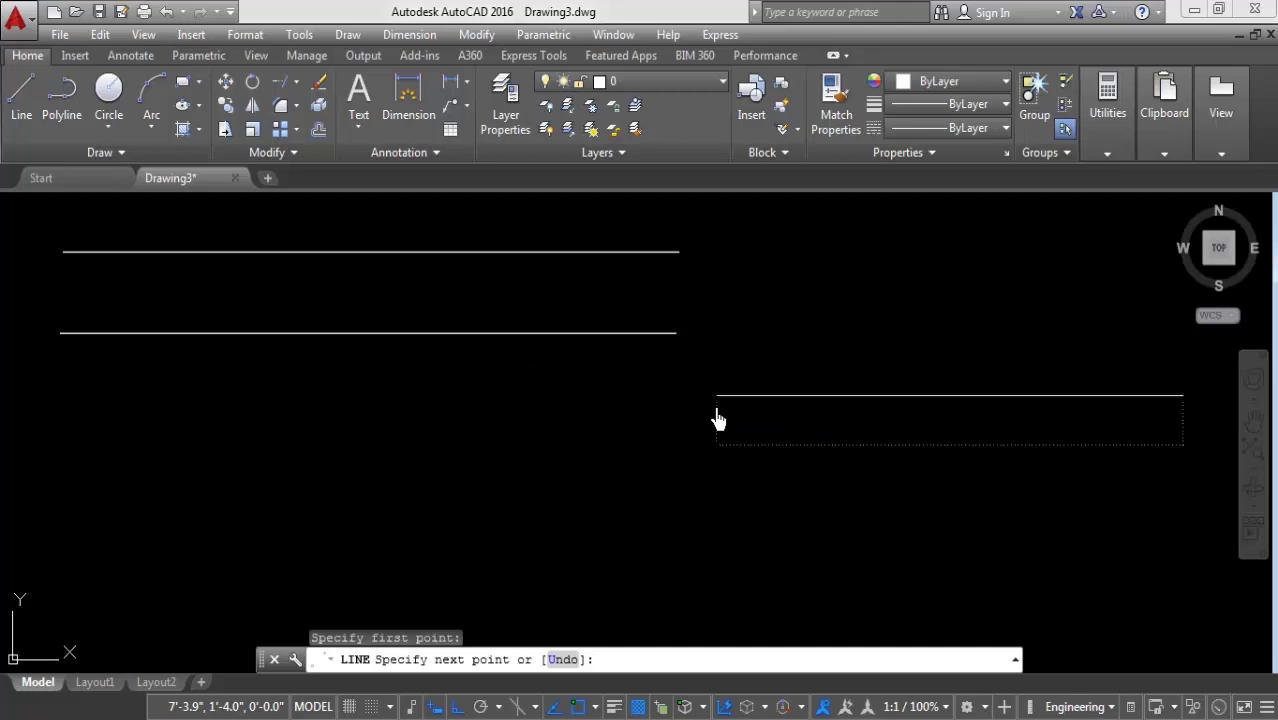
key(Return)
scroll(680, 437, down, 2)
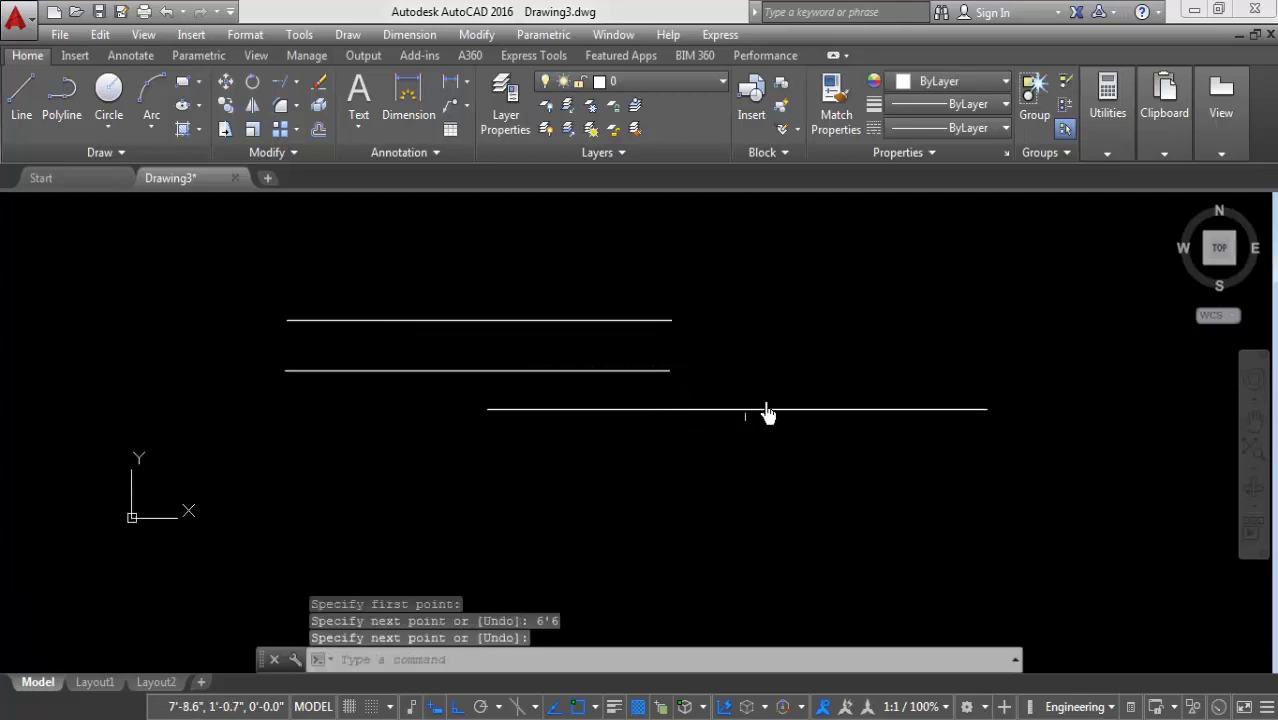
Step: Crossing-select and delete the two lower horizontal lines (60 and 6'6)
click(1005, 355)
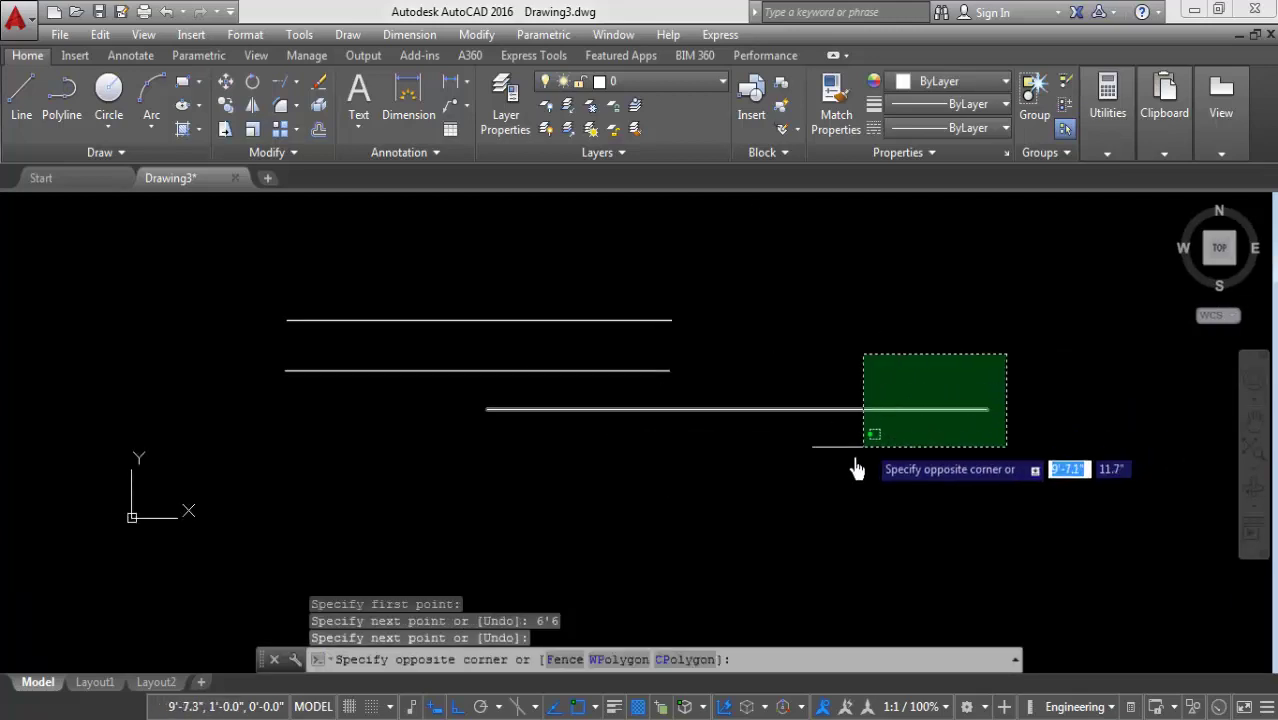
click(864, 443)
key(Delete)
scroll(644, 324, up, 2)
click(605, 357)
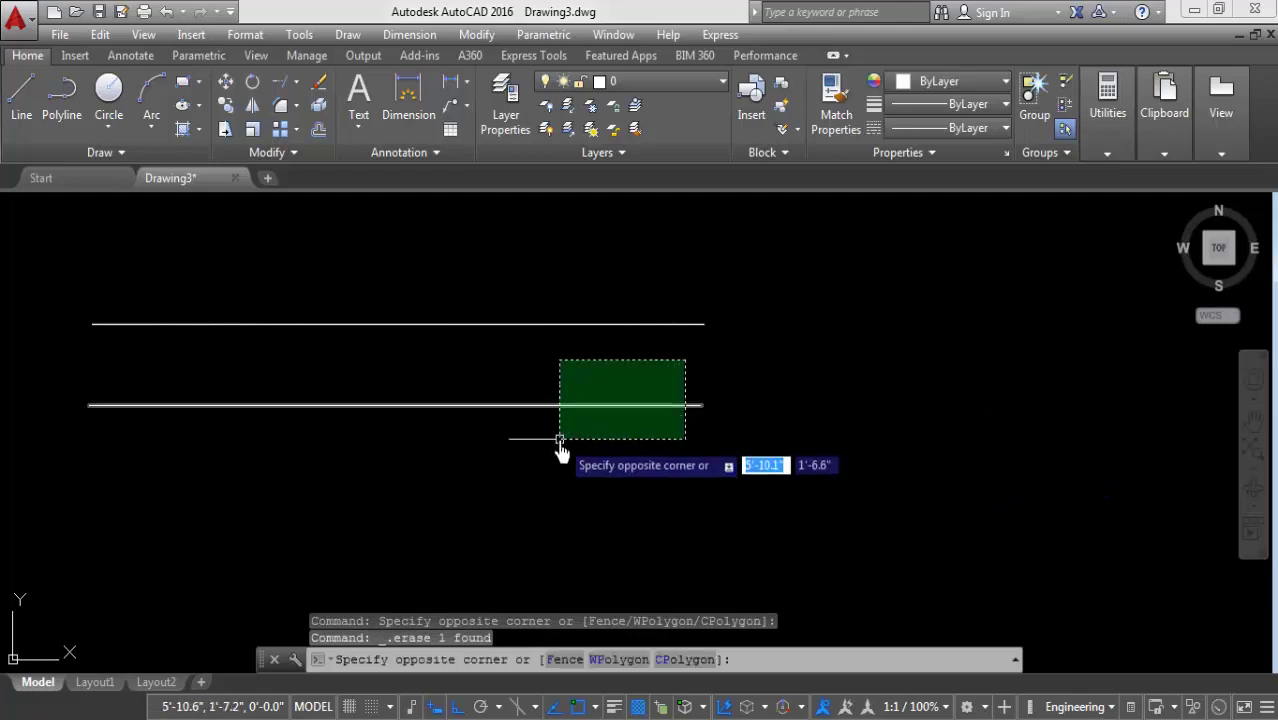
click(540, 442)
key(Delete)
middle_drag(551, 456, 548, 431)
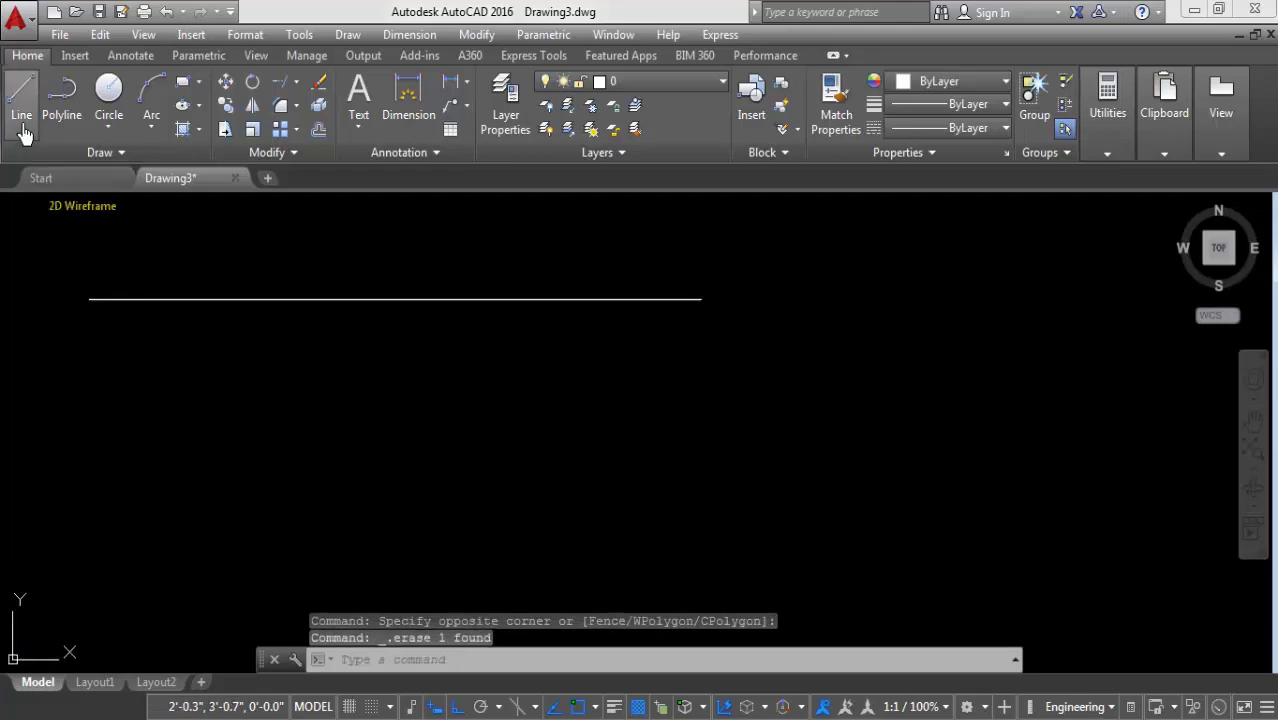
Step: Turn off object snap and draw a vertical line down from the top line's right end
click(21, 95)
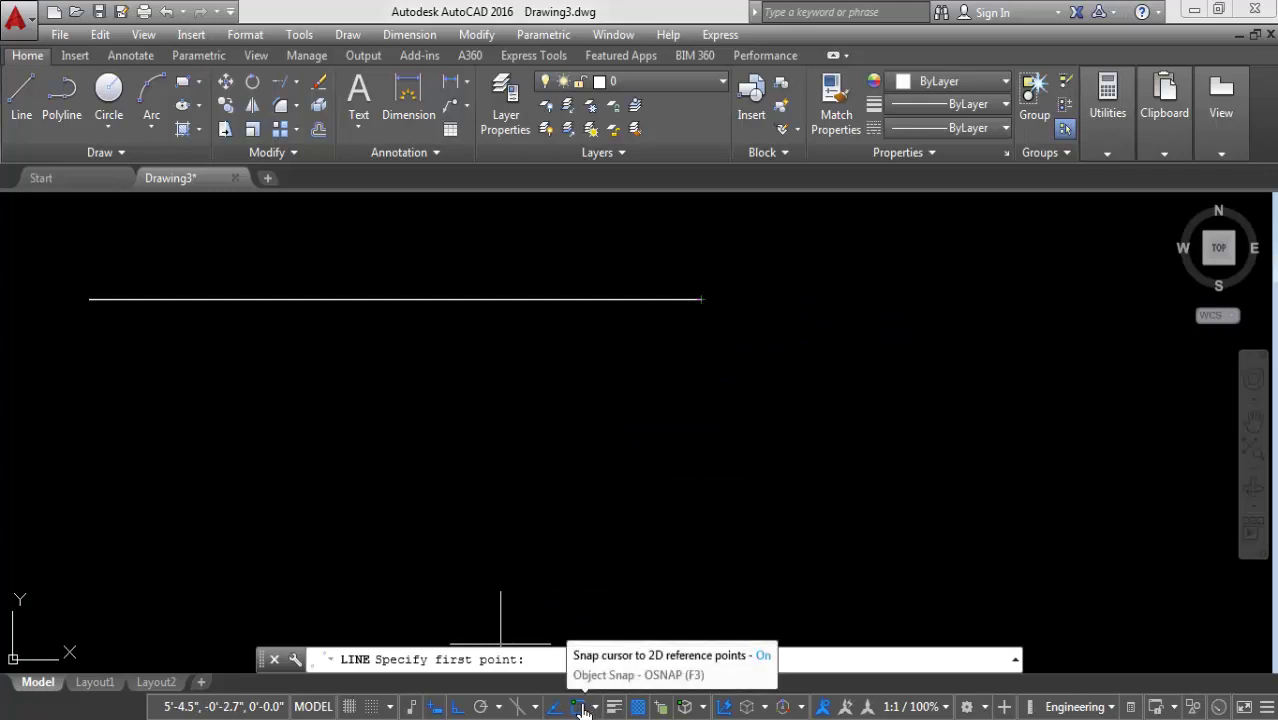
click(579, 707)
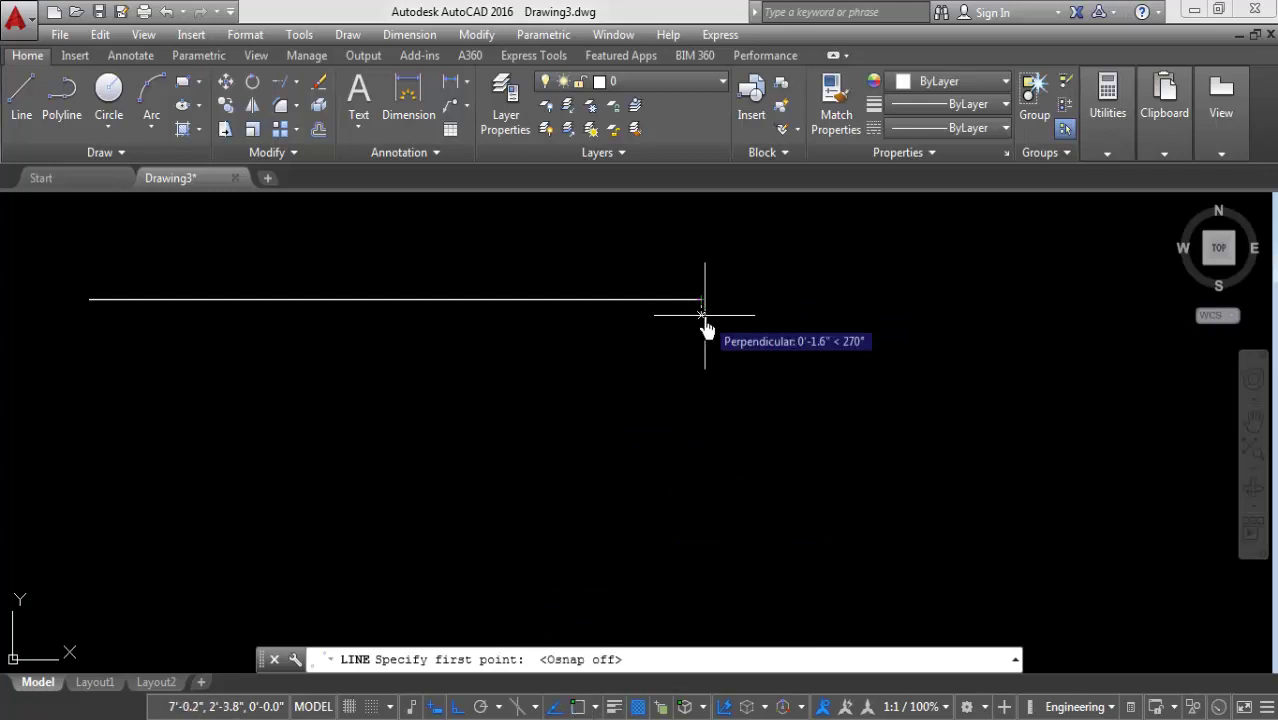
key(Escape)
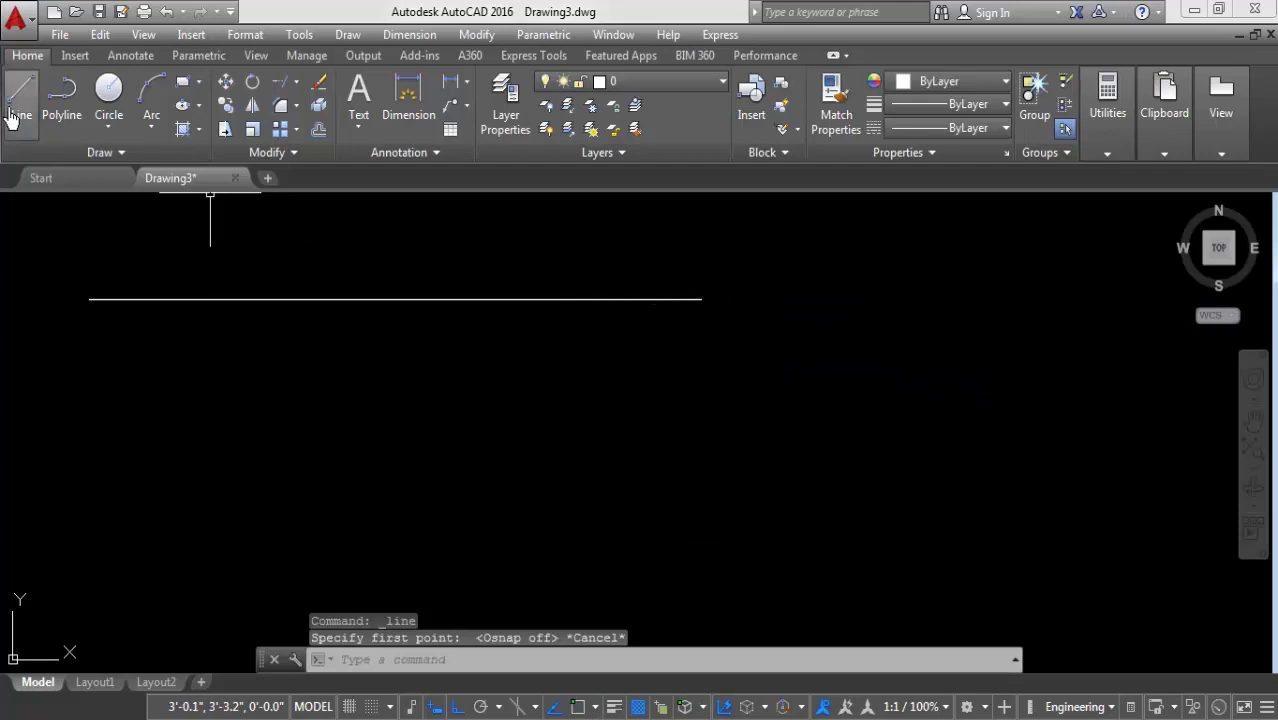
click(21, 100)
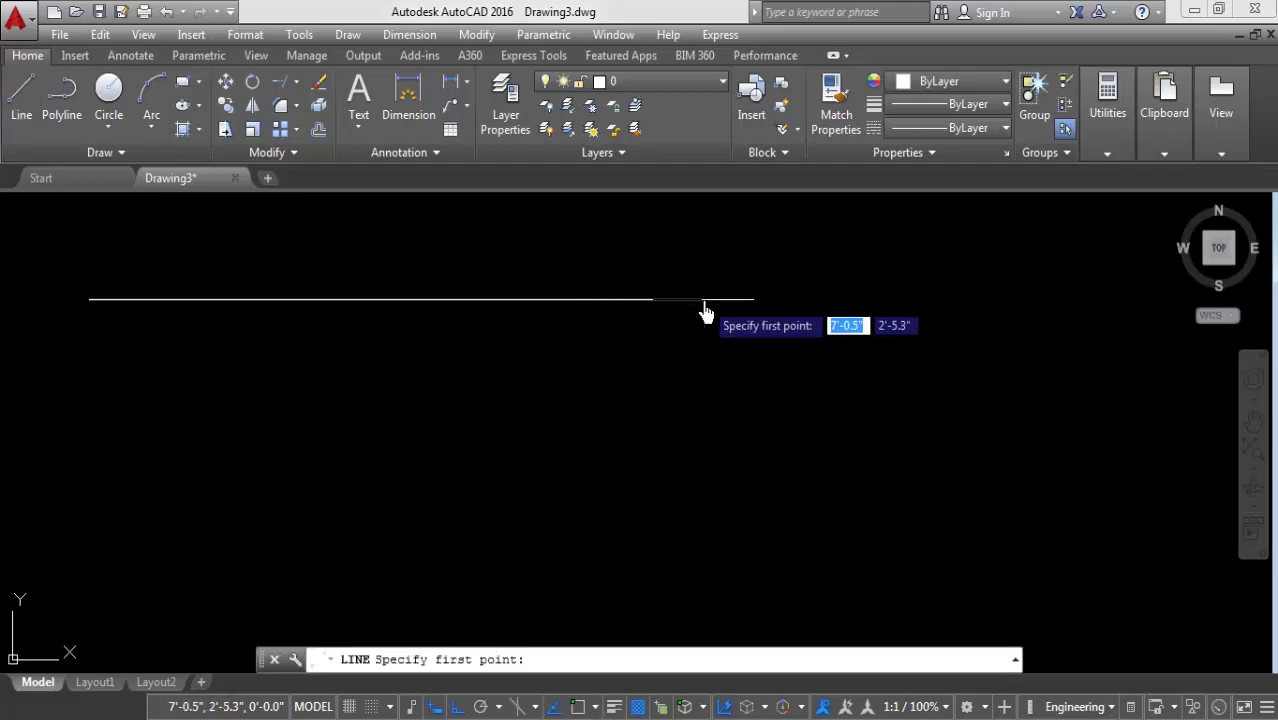
click(705, 300)
click(716, 588)
key(Return)
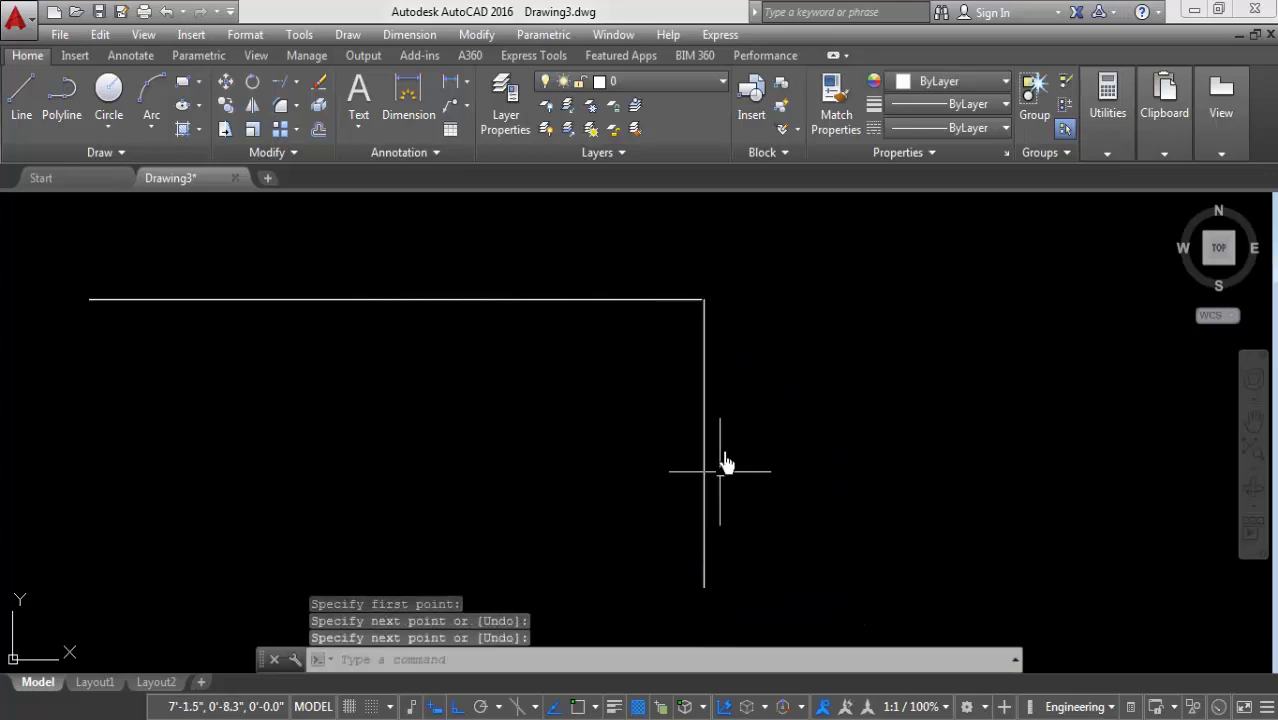
Step: Select the vertical line and erase it
middle_drag(713, 308, 765, 340)
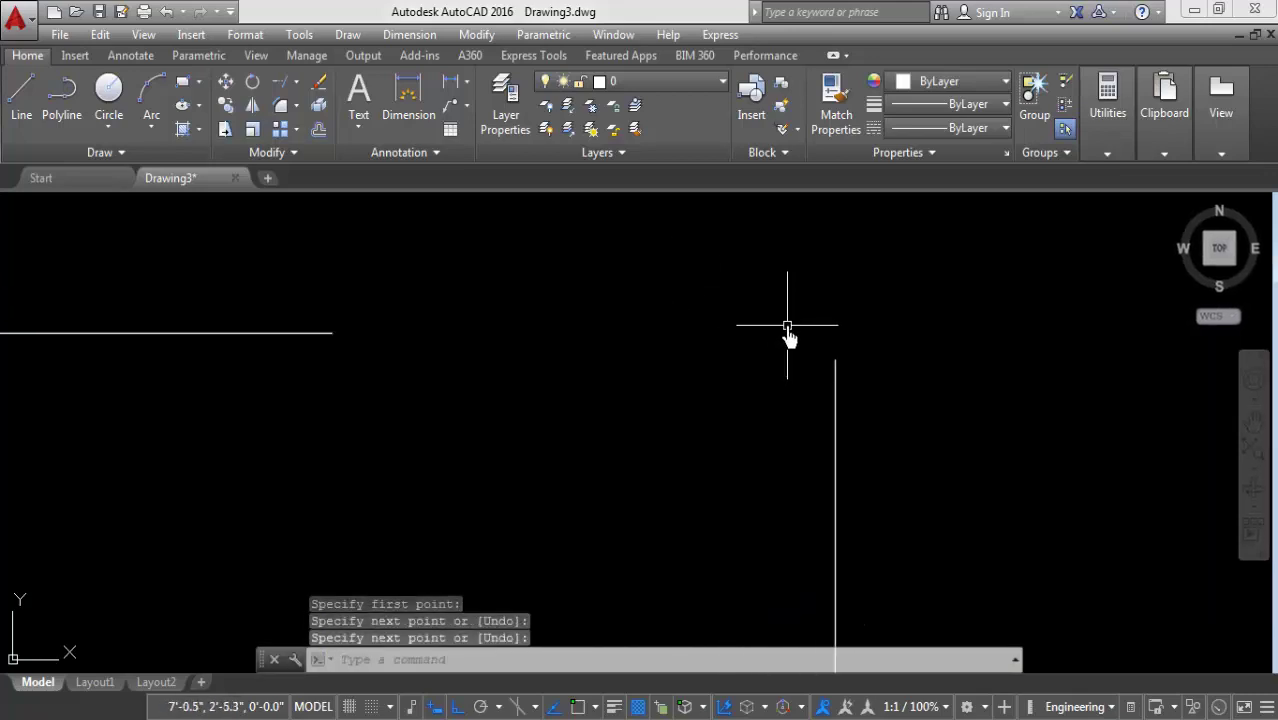
click(808, 431)
click(708, 455)
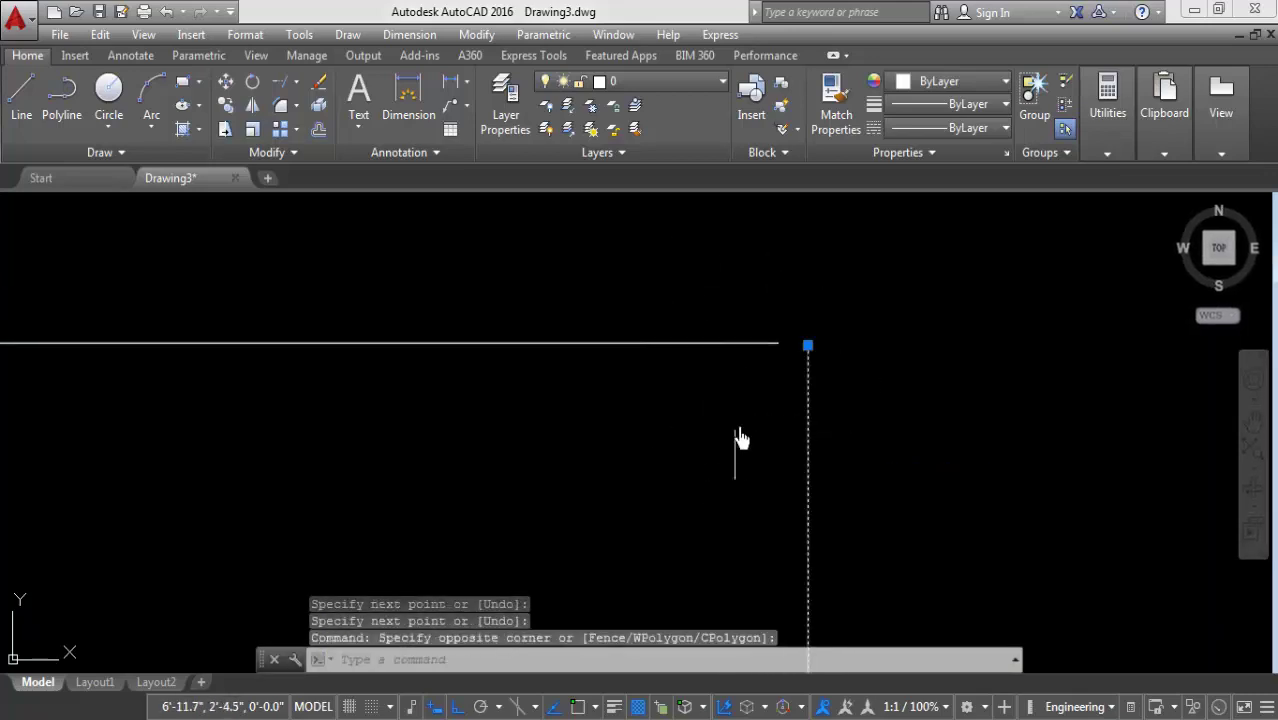
key(Delete)
click(21, 95)
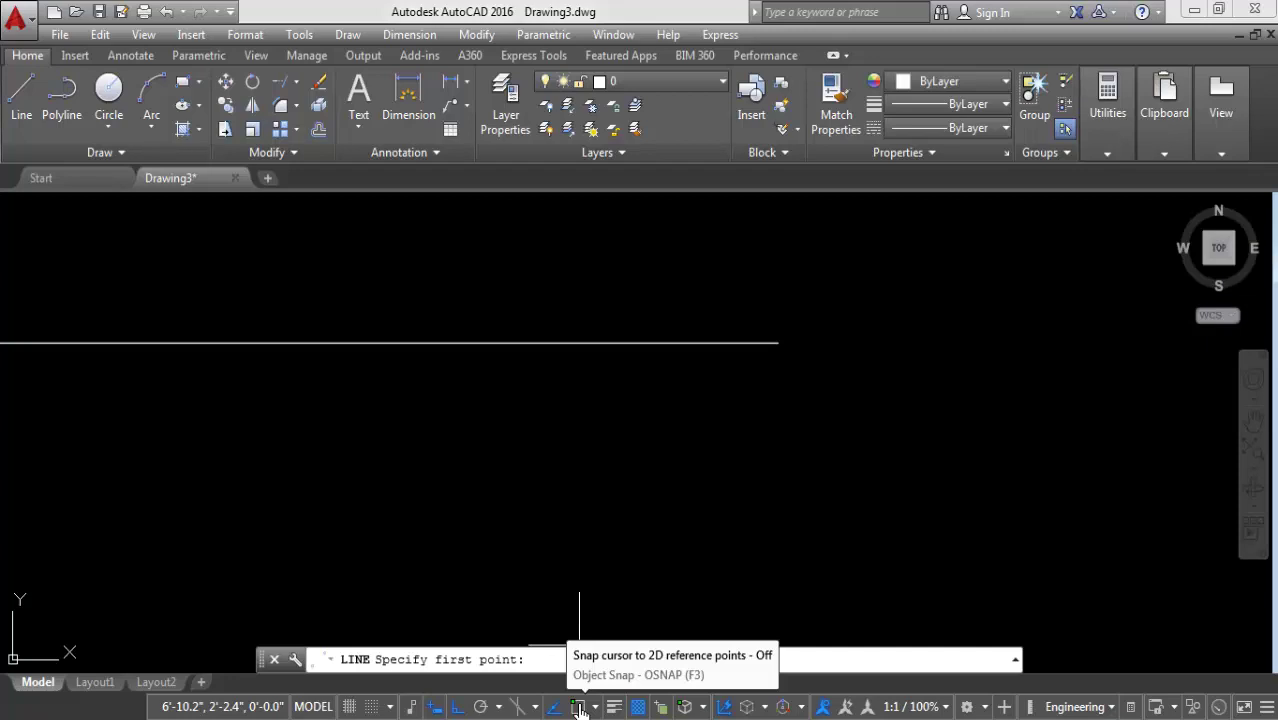
Step: Turn object snap back on and confirm all modes, including Endpoint and Perpendicular, in Object Snap Settings
click(578, 707)
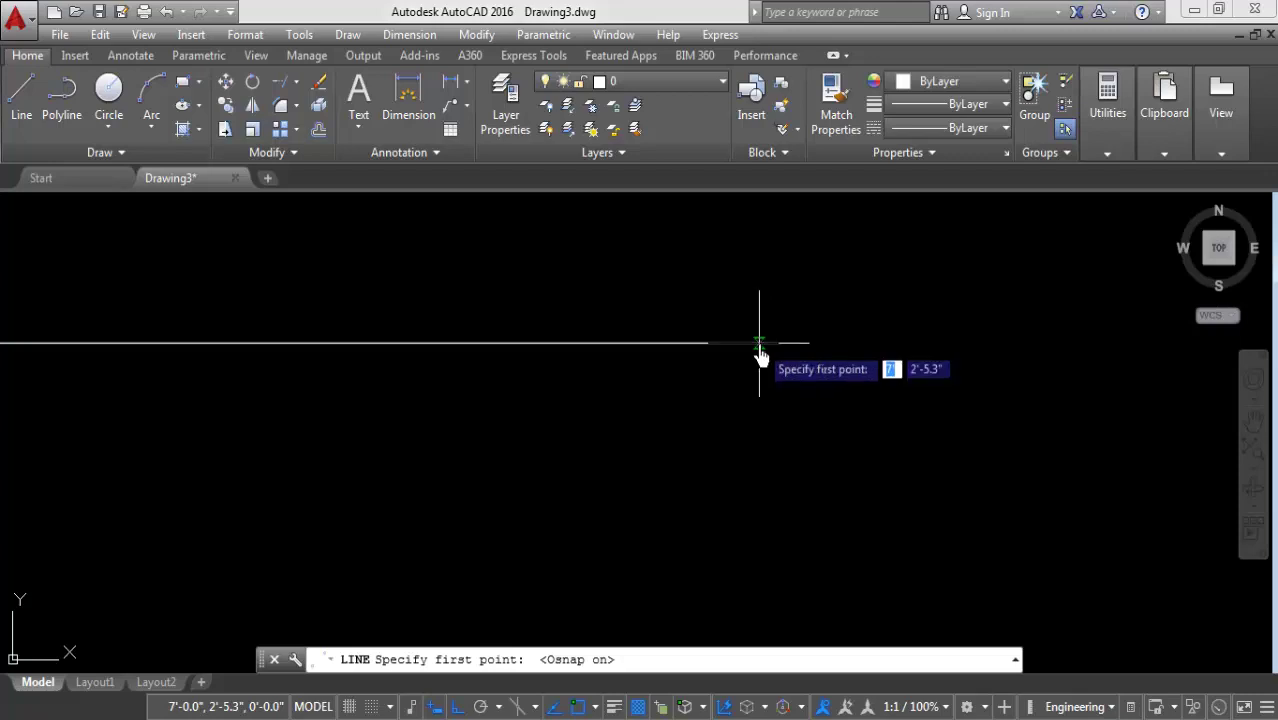
click(592, 707)
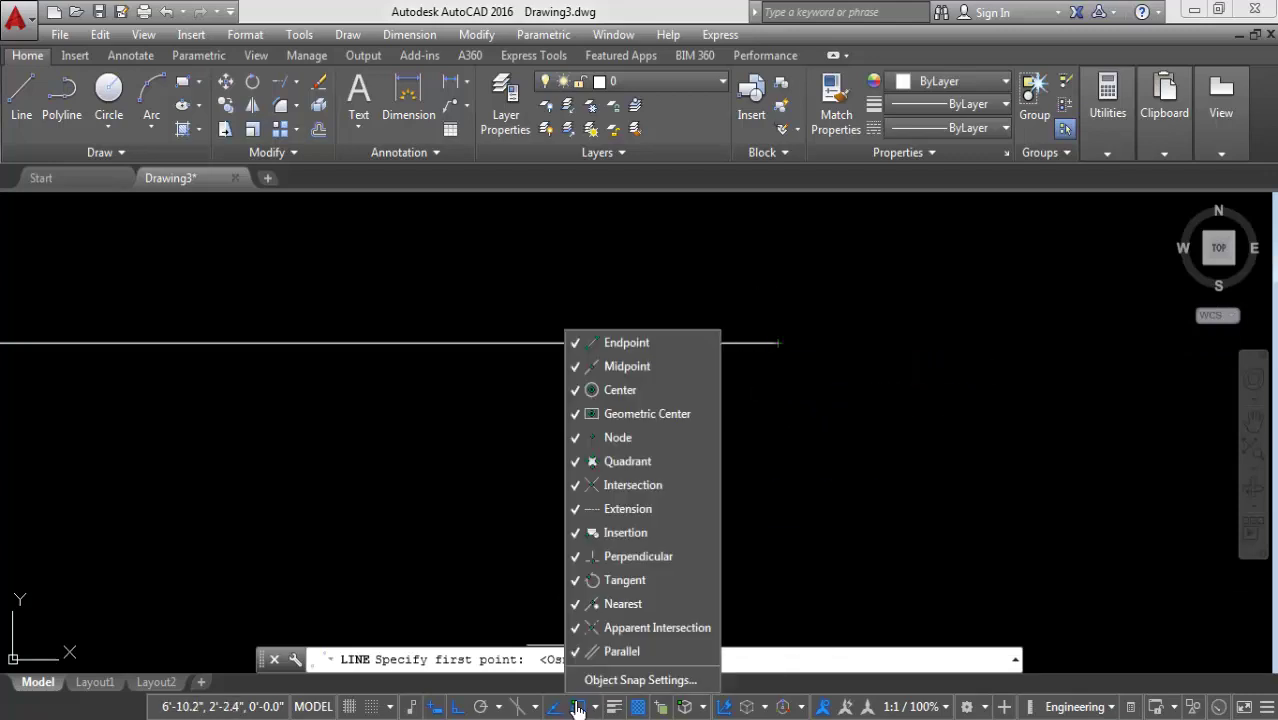
click(634, 682)
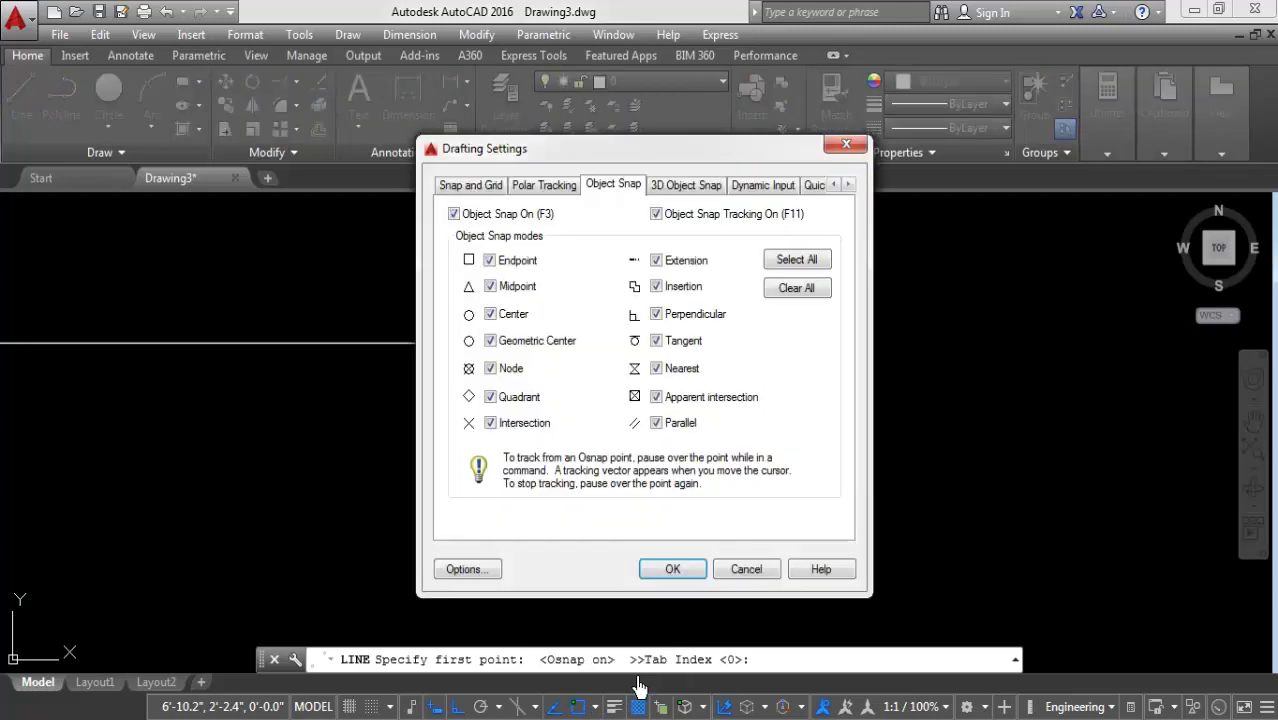
click(690, 573)
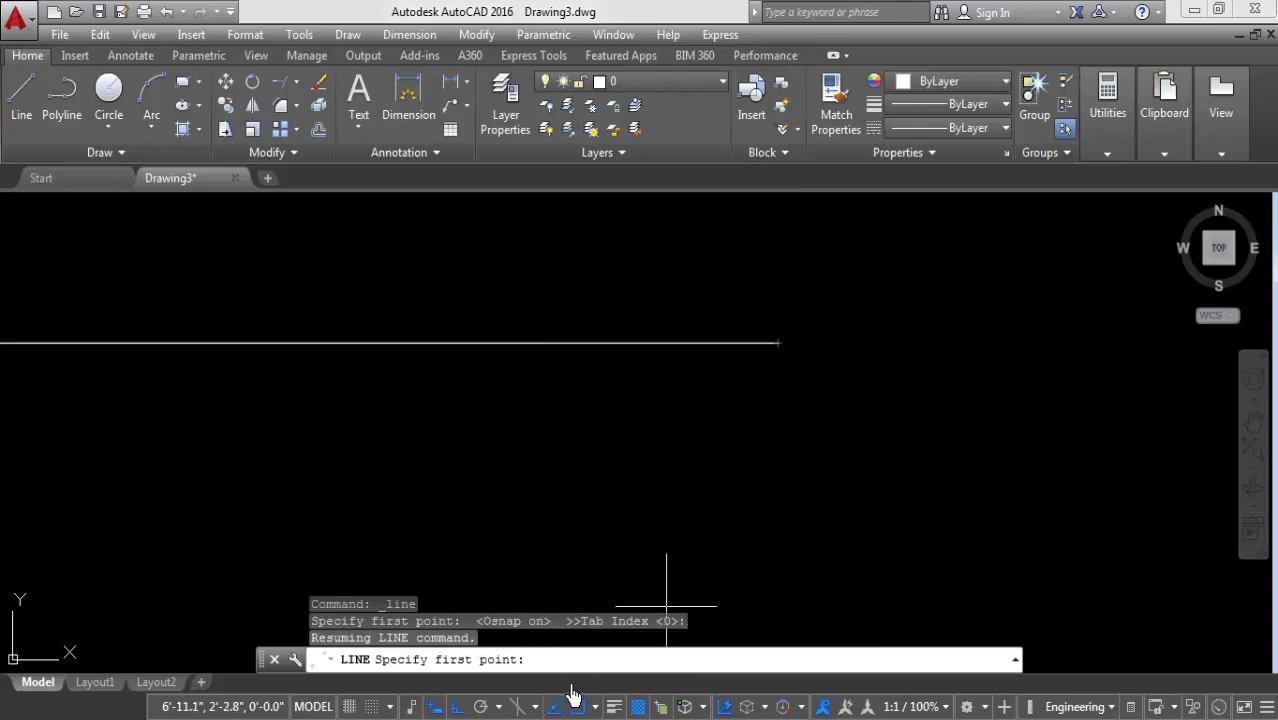
key(Escape)
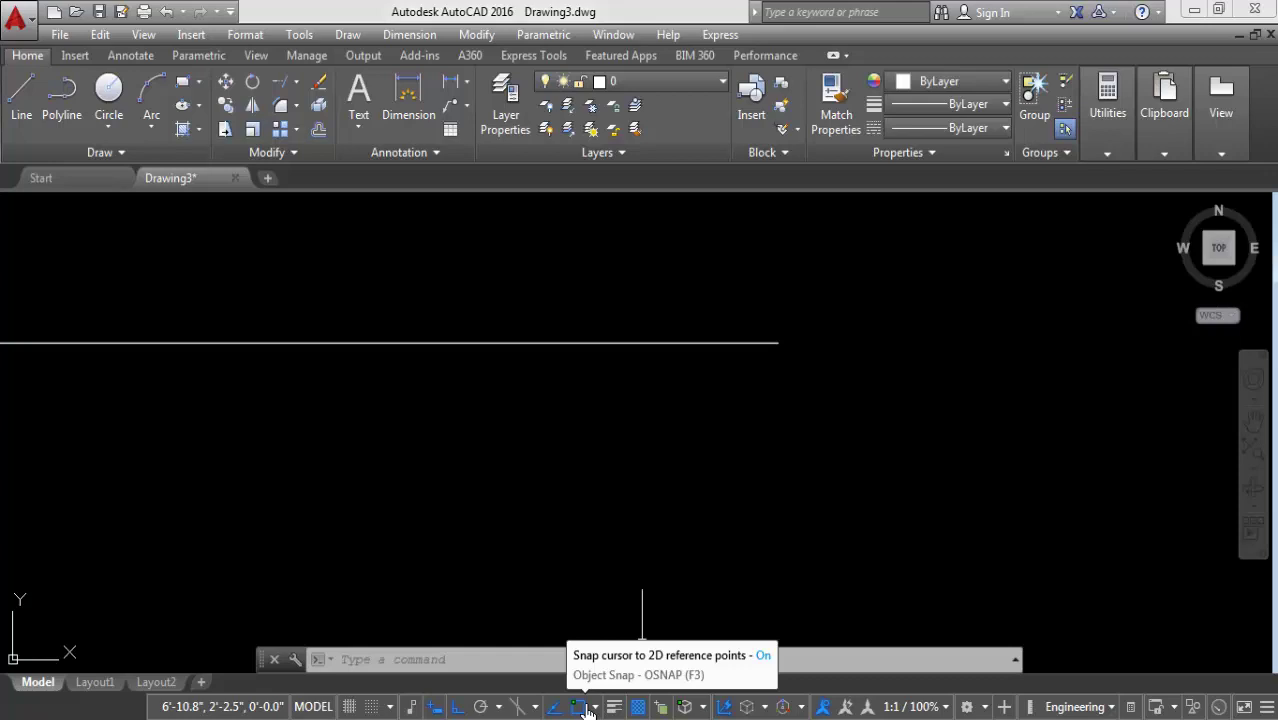
Step: From the horizontal line's endpoint, draw 5' sides down, left and up to close the square
click(21, 95)
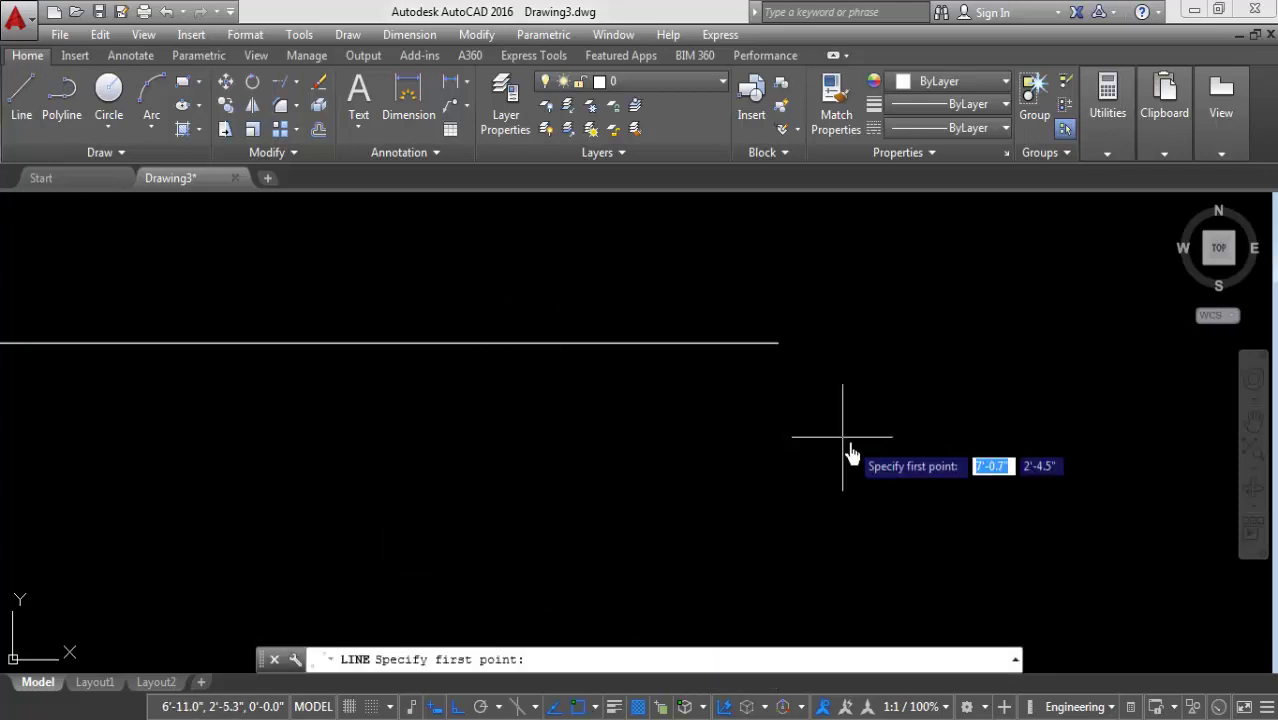
click(778, 343)
middle_drag(778, 345, 776, 304)
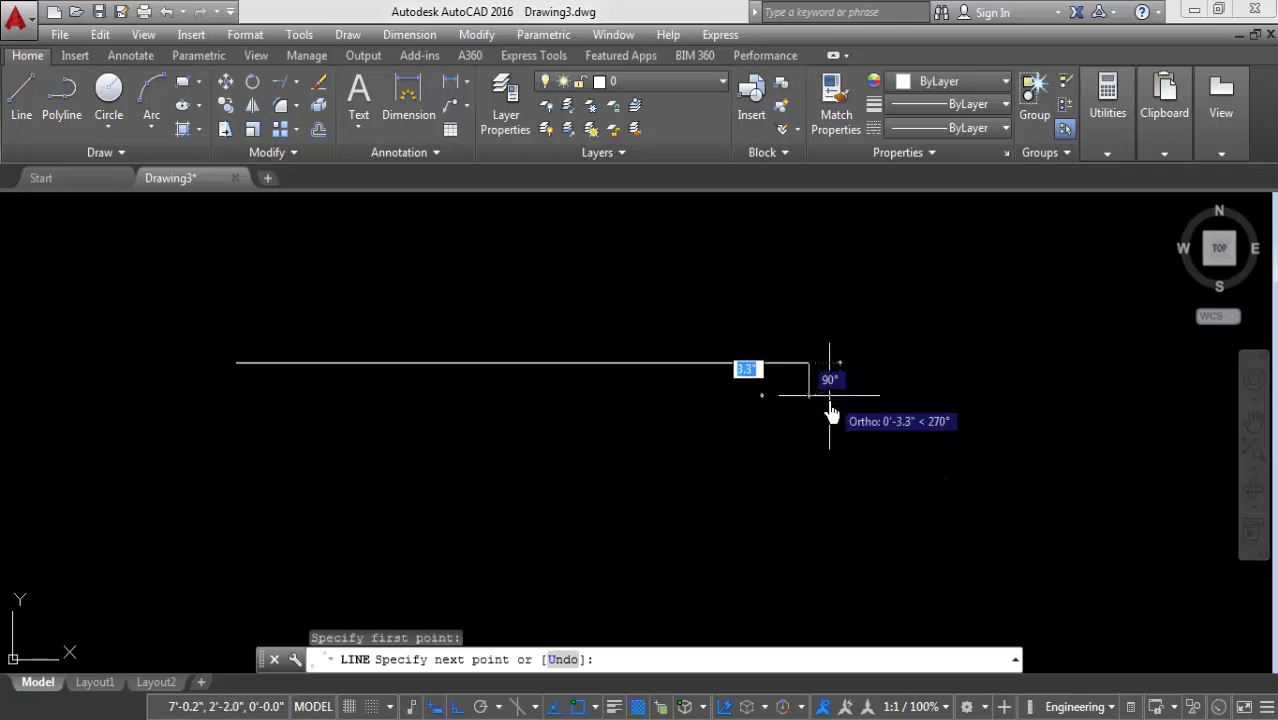
scroll(830, 415, down, 2)
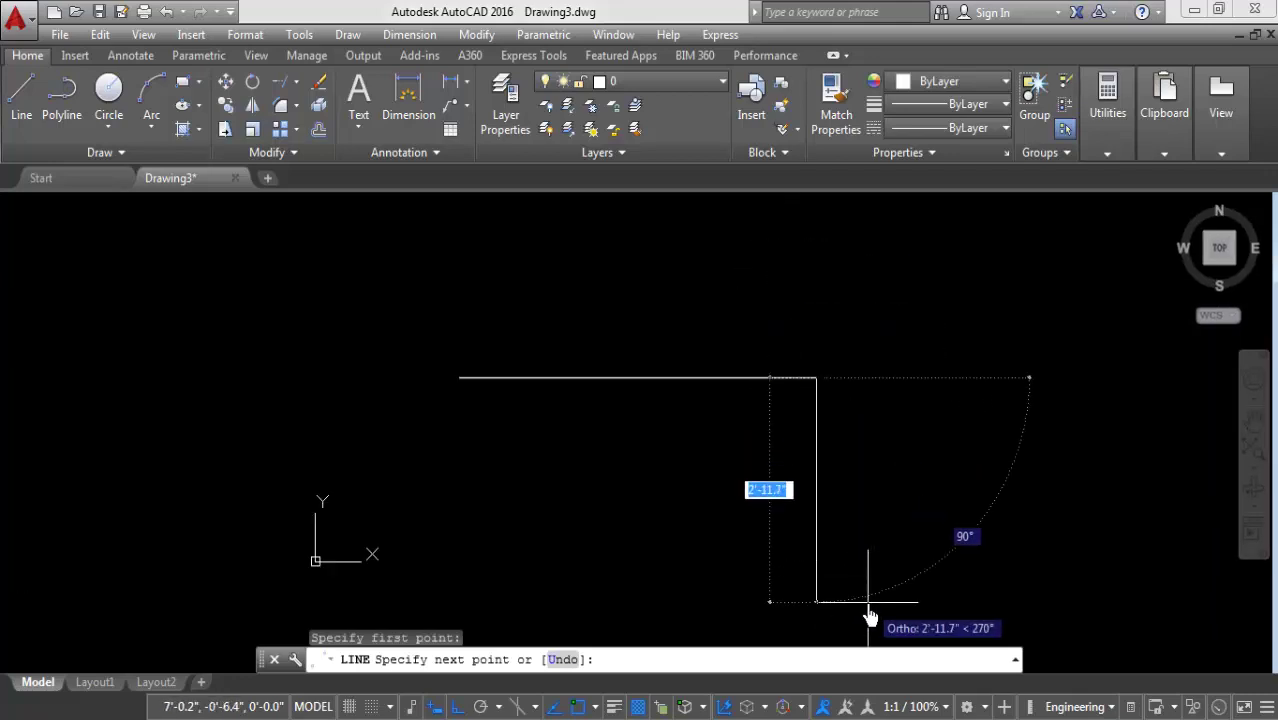
text(5)
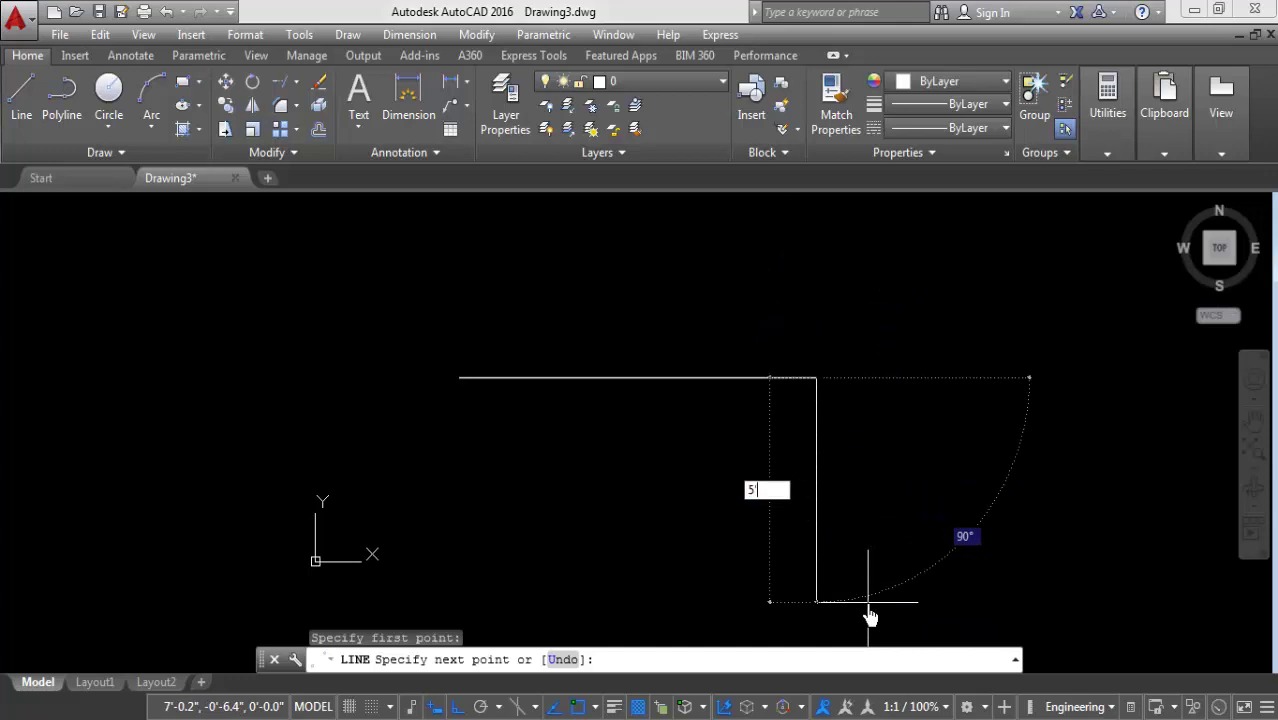
key(Return)
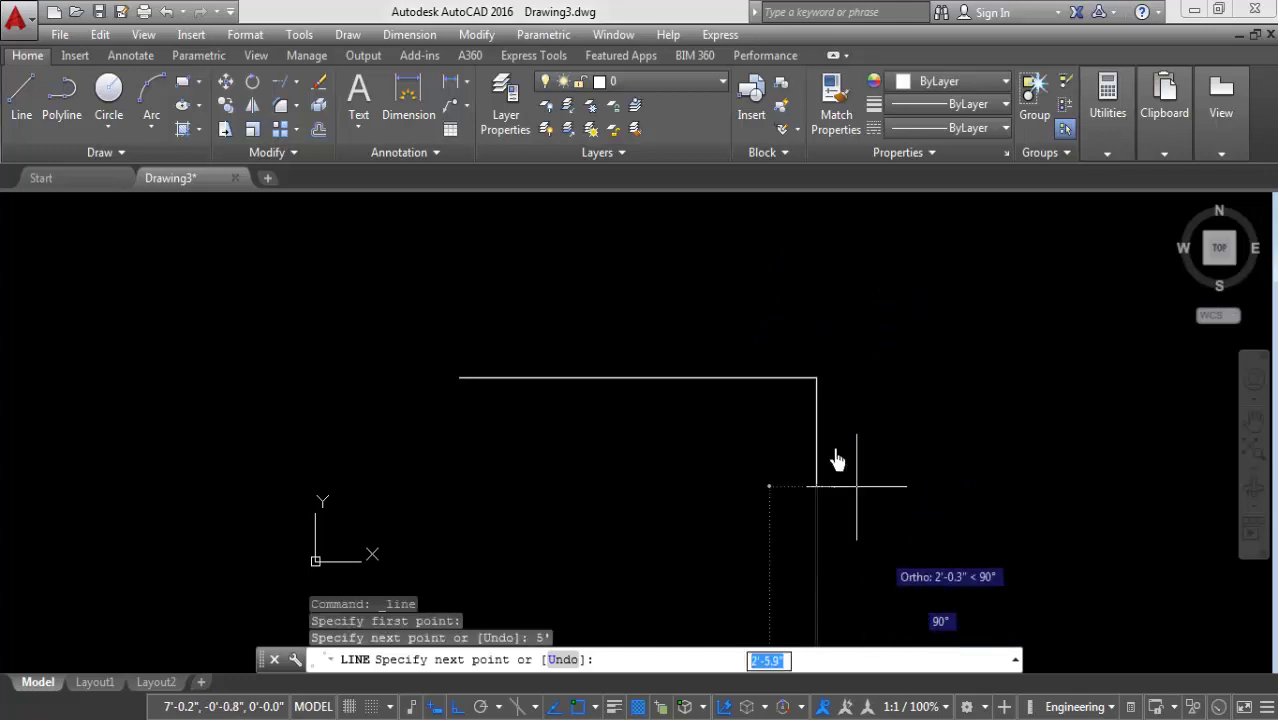
scroll(826, 441, down, 1)
middle_drag(760, 520, 805, 362)
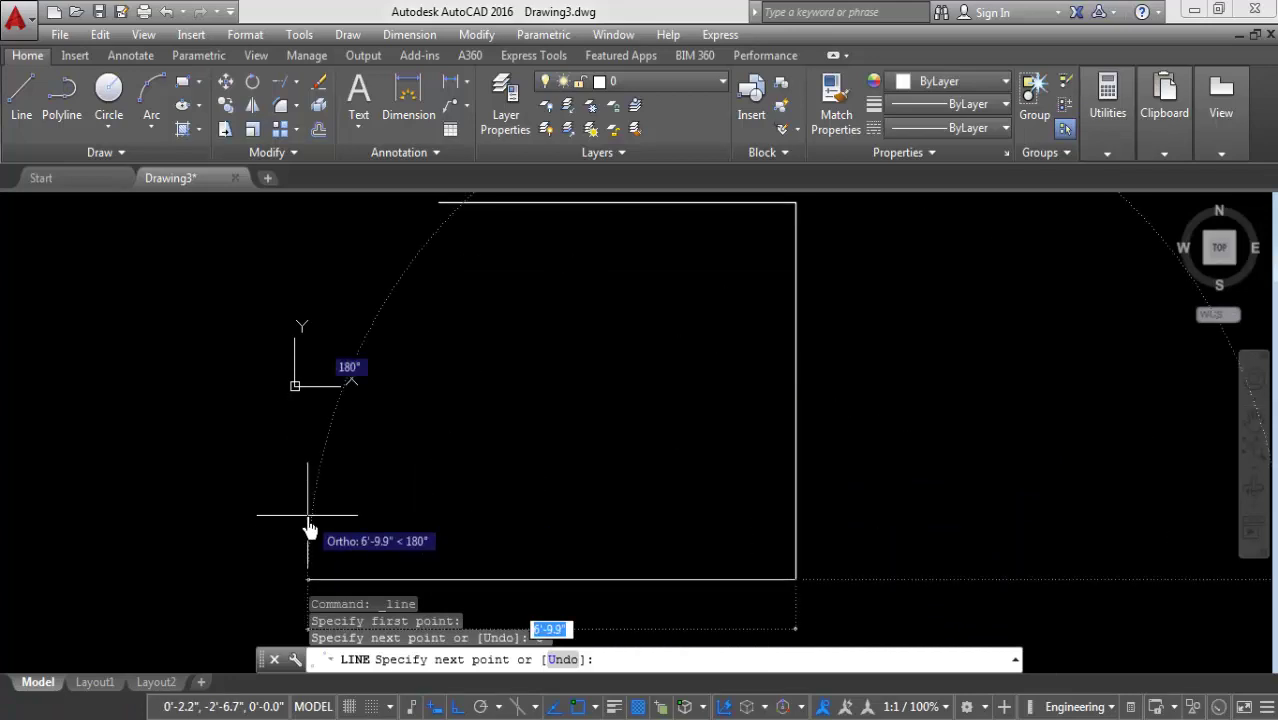
text(5)
key(Return)
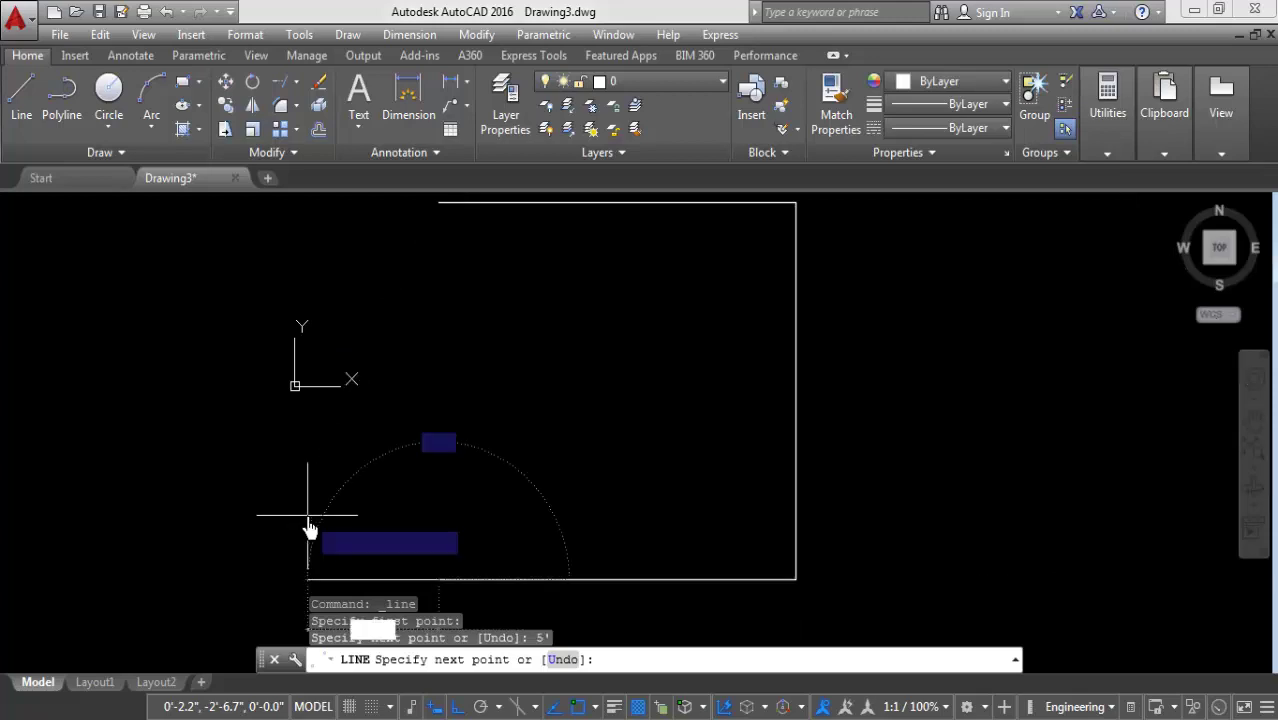
text(5)
key(Return)
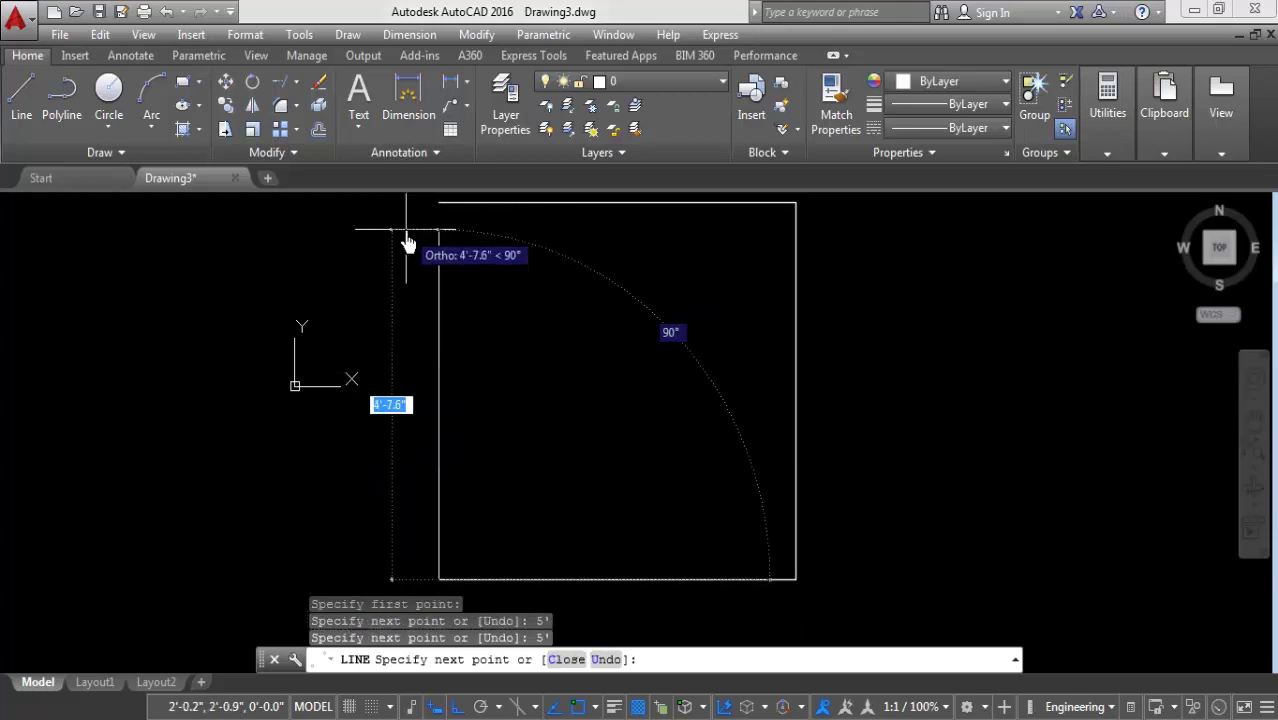
text(5)
key(Return)
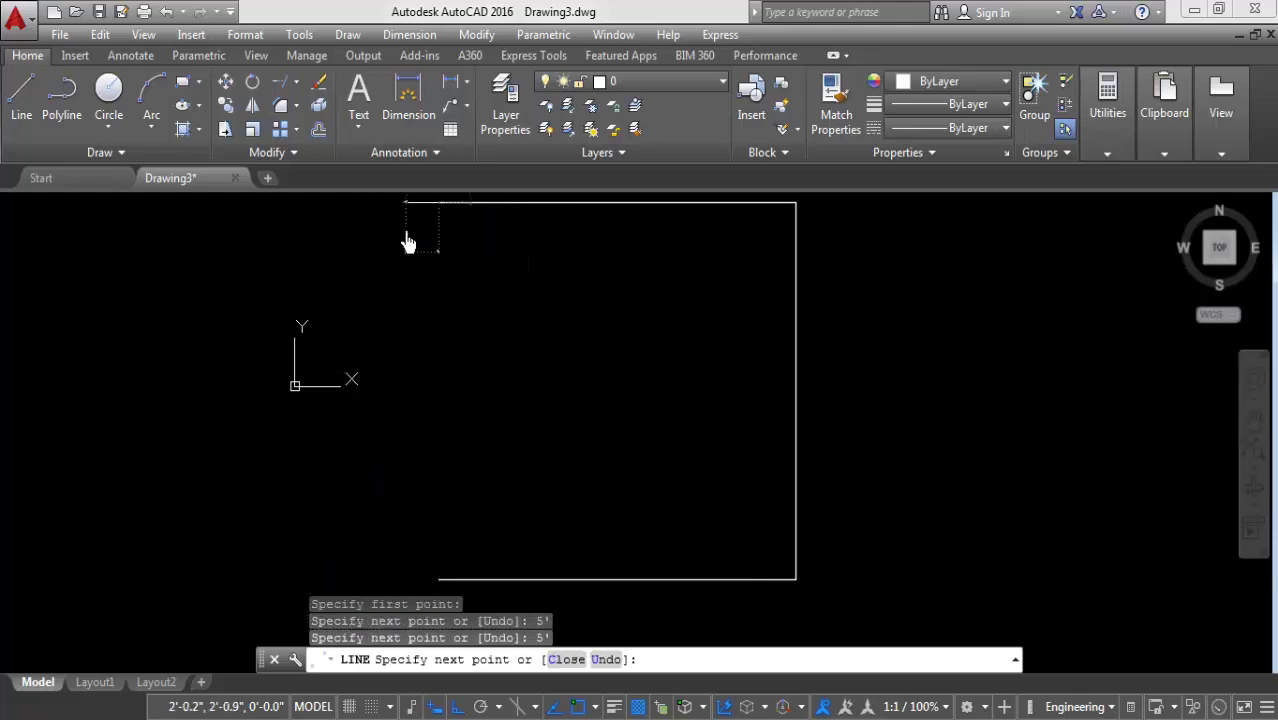
key(Return)
Step: Pan and zoom the view to move the square toward the left
scroll(426, 376, down, 2)
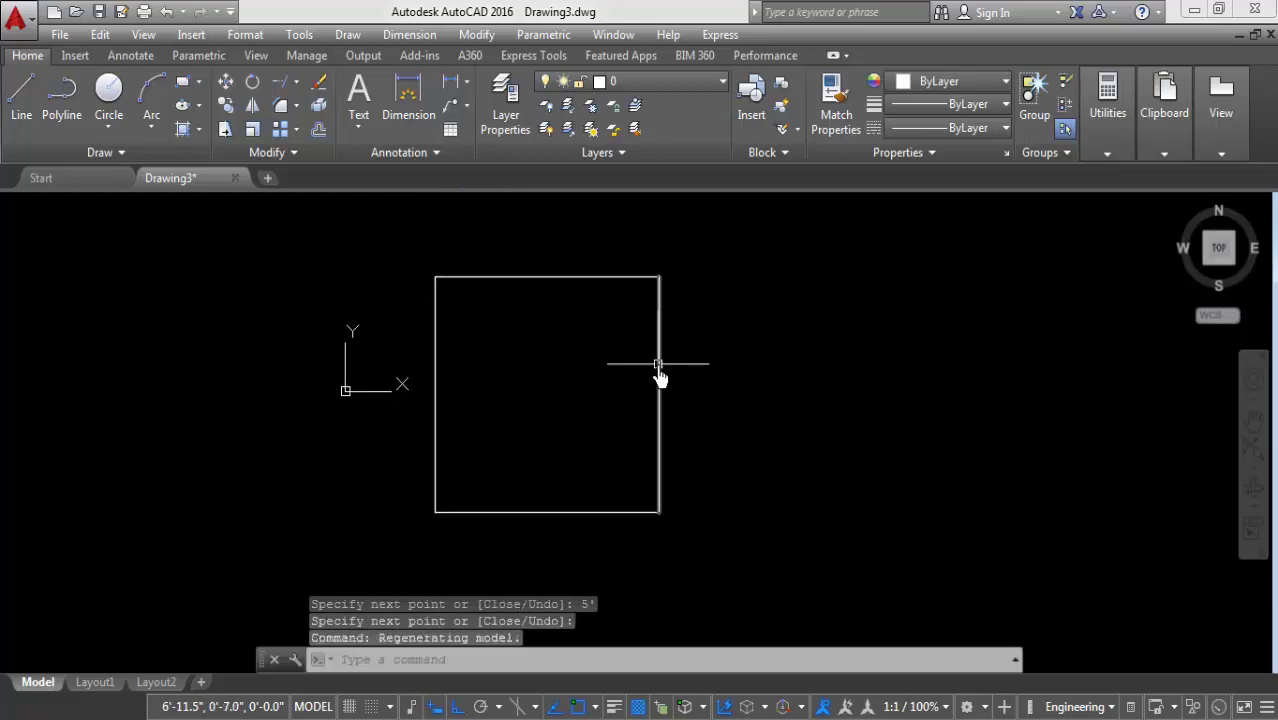
mouse_move(656, 371)
middle_down()
mouse_move(485, 360)
mouse_move(617, 302)
middle_up()
scroll(485, 360, up, 2)
click(225, 318)
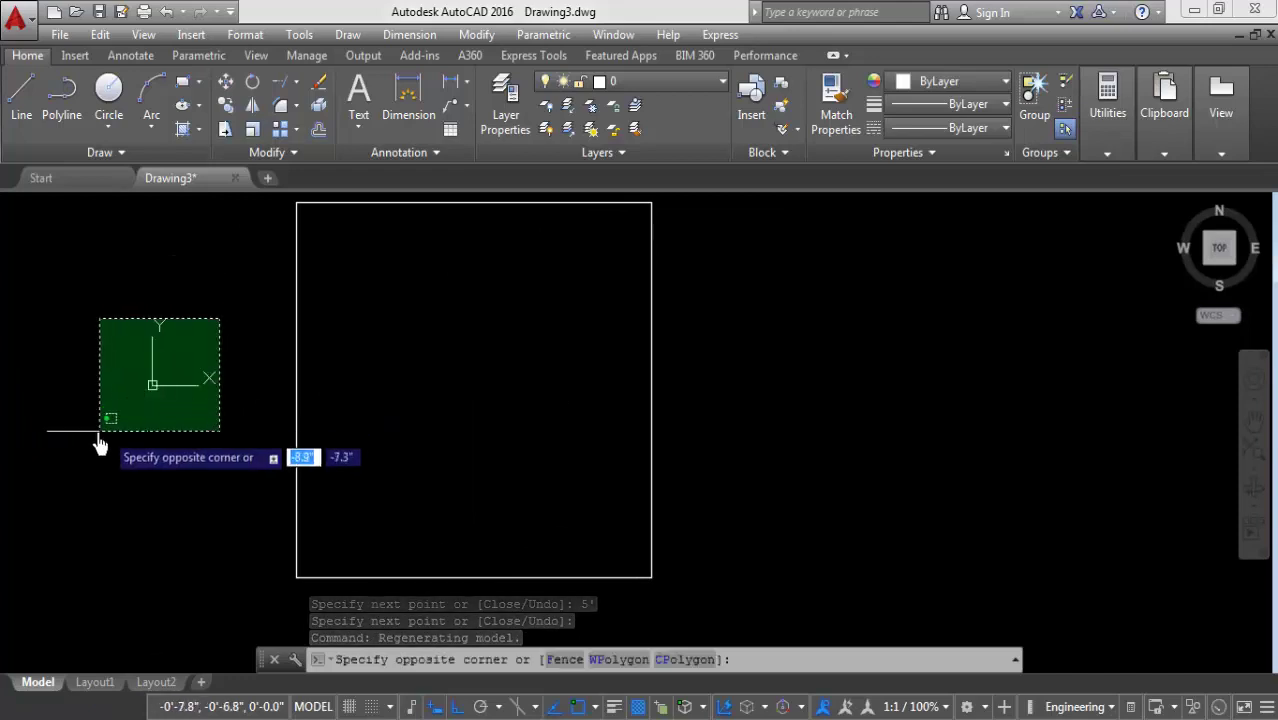
click(103, 426)
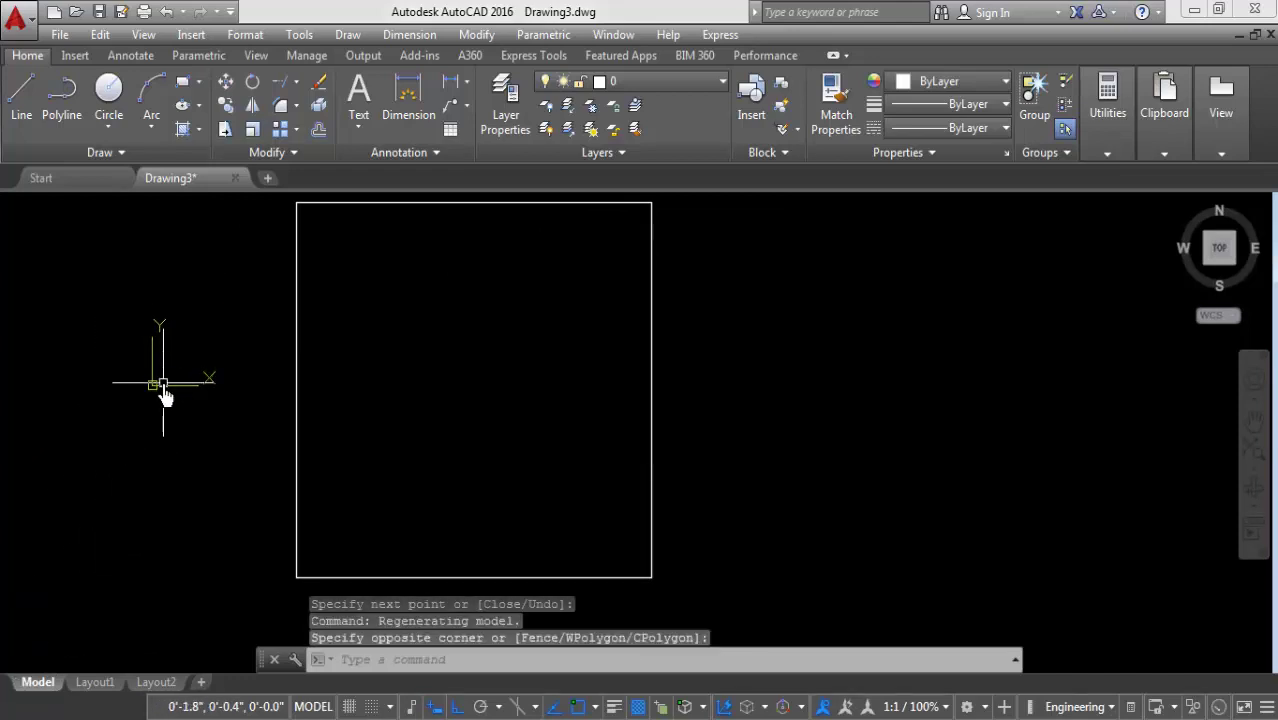
scroll(508, 405, down, 1)
scroll(553, 423, down, 1)
scroll(650, 342, up, 1)
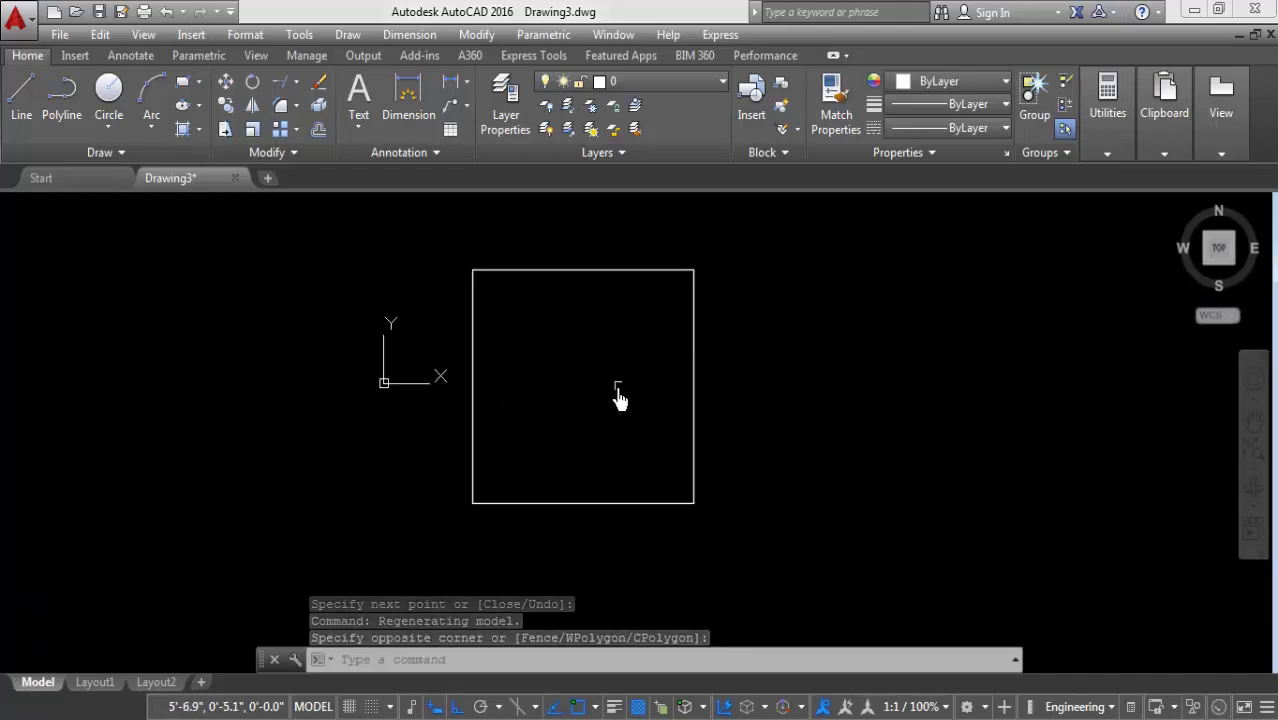
scroll(500, 385, up, 1)
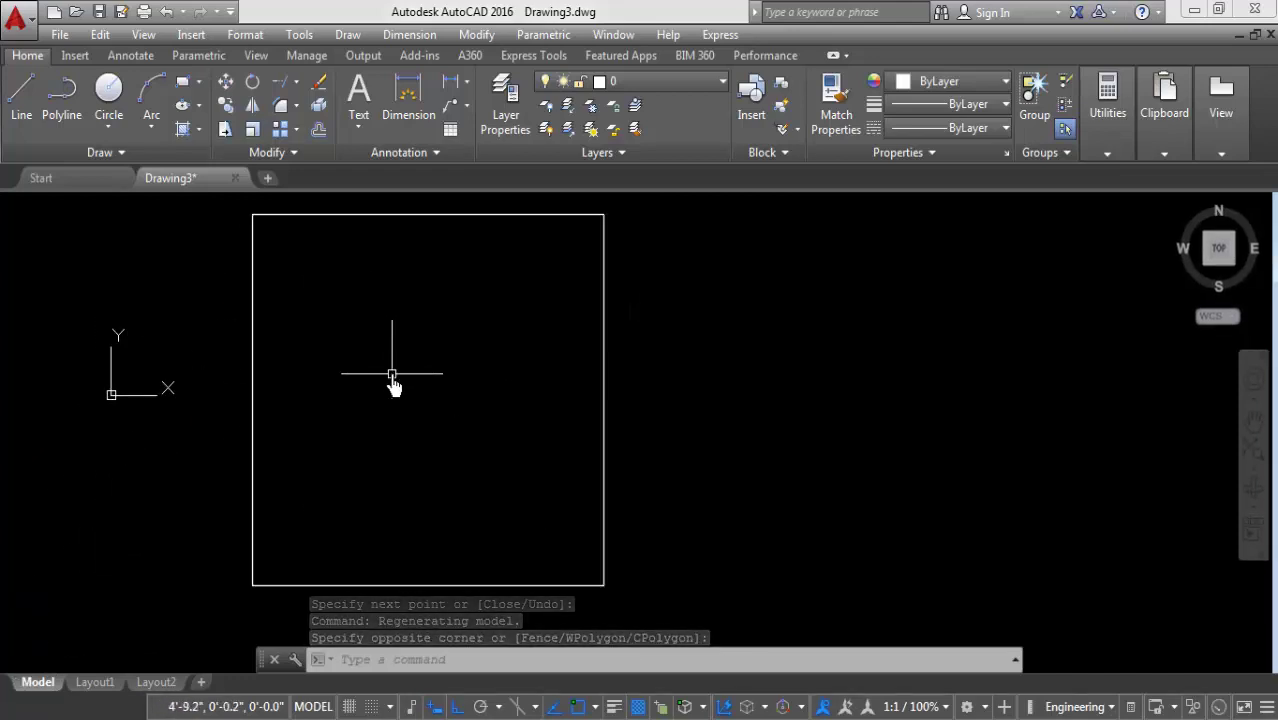
Step: Uncheck Origin under View > Display > UCS Icon so the icon stays at the lower-left corner
click(145, 36)
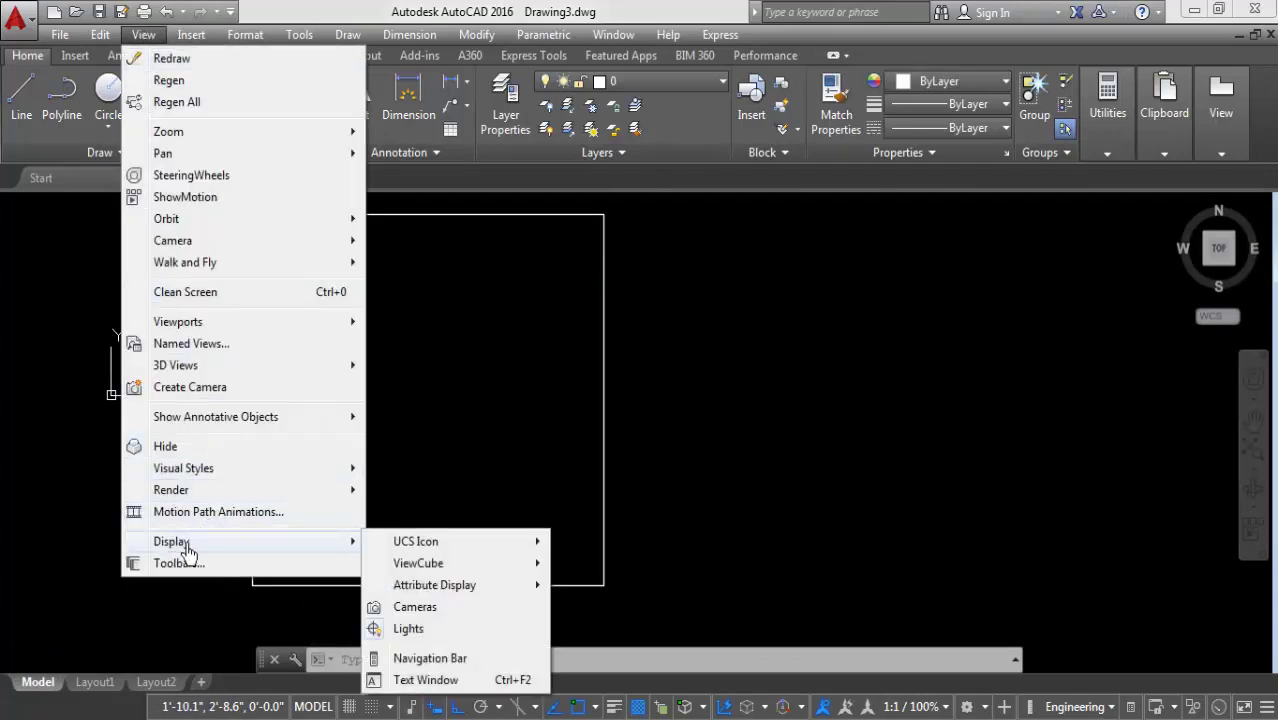
mouse_move(171, 541)
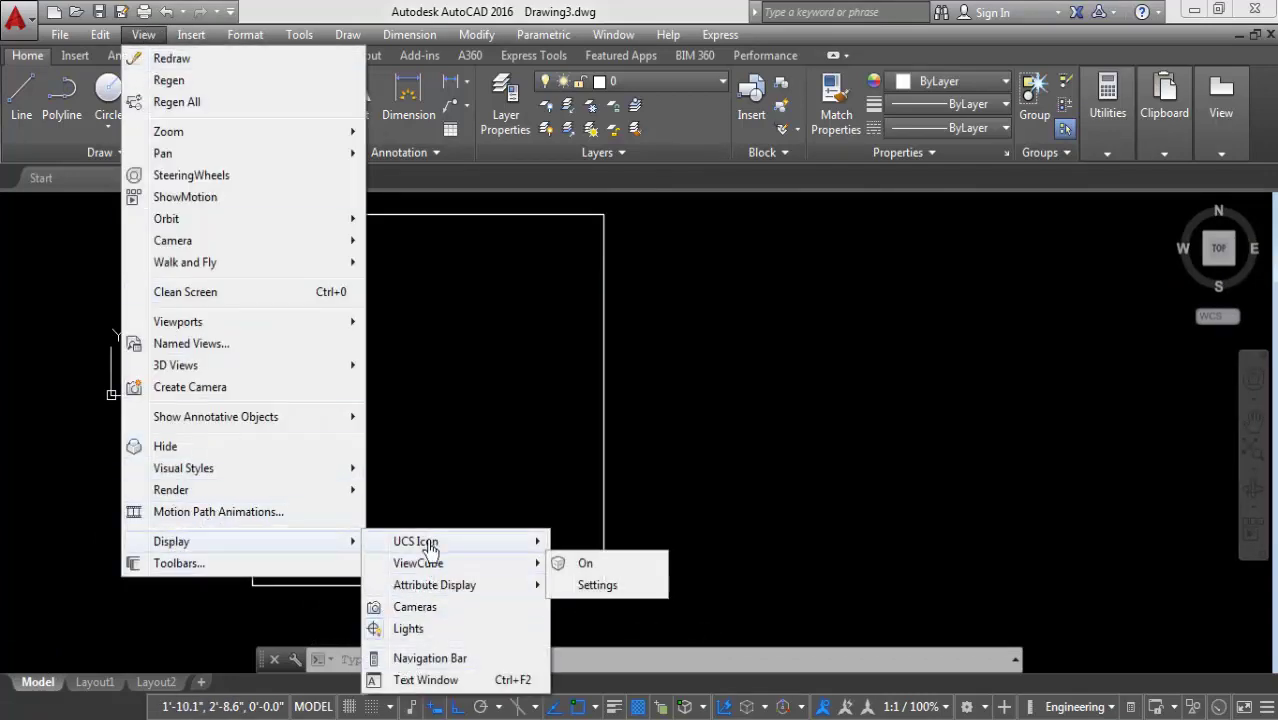
mouse_move(415, 541)
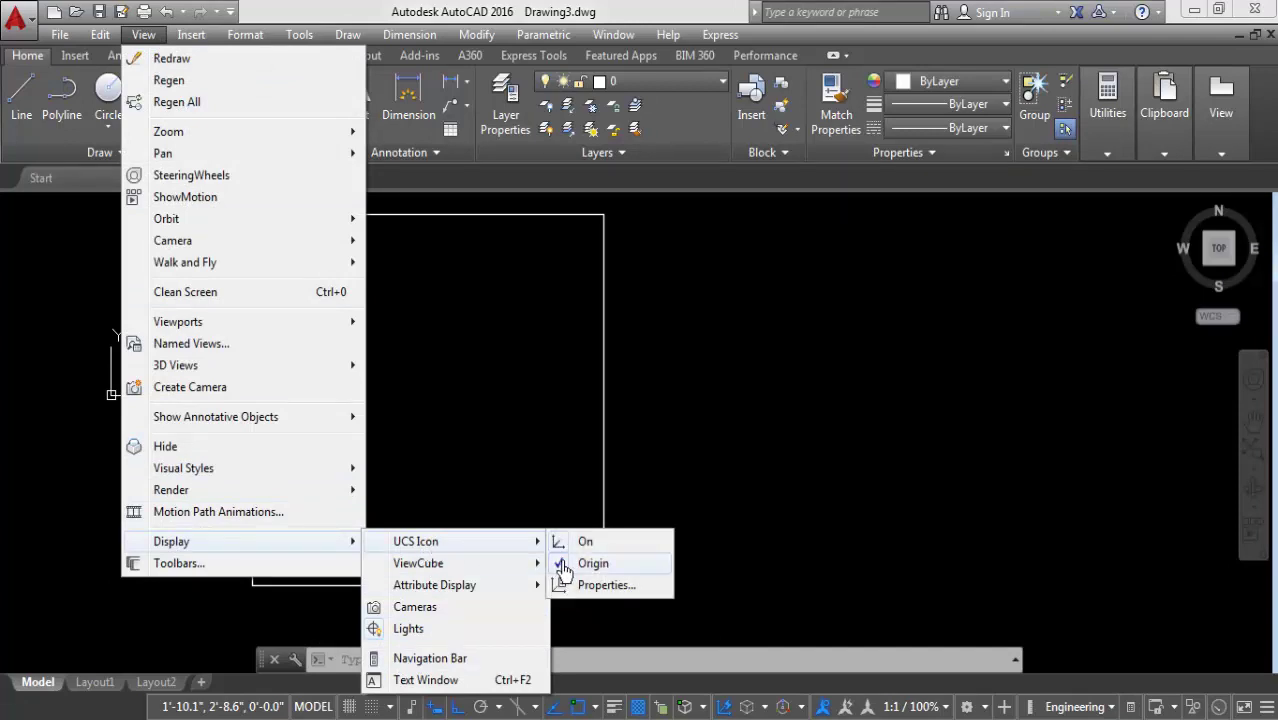
click(564, 570)
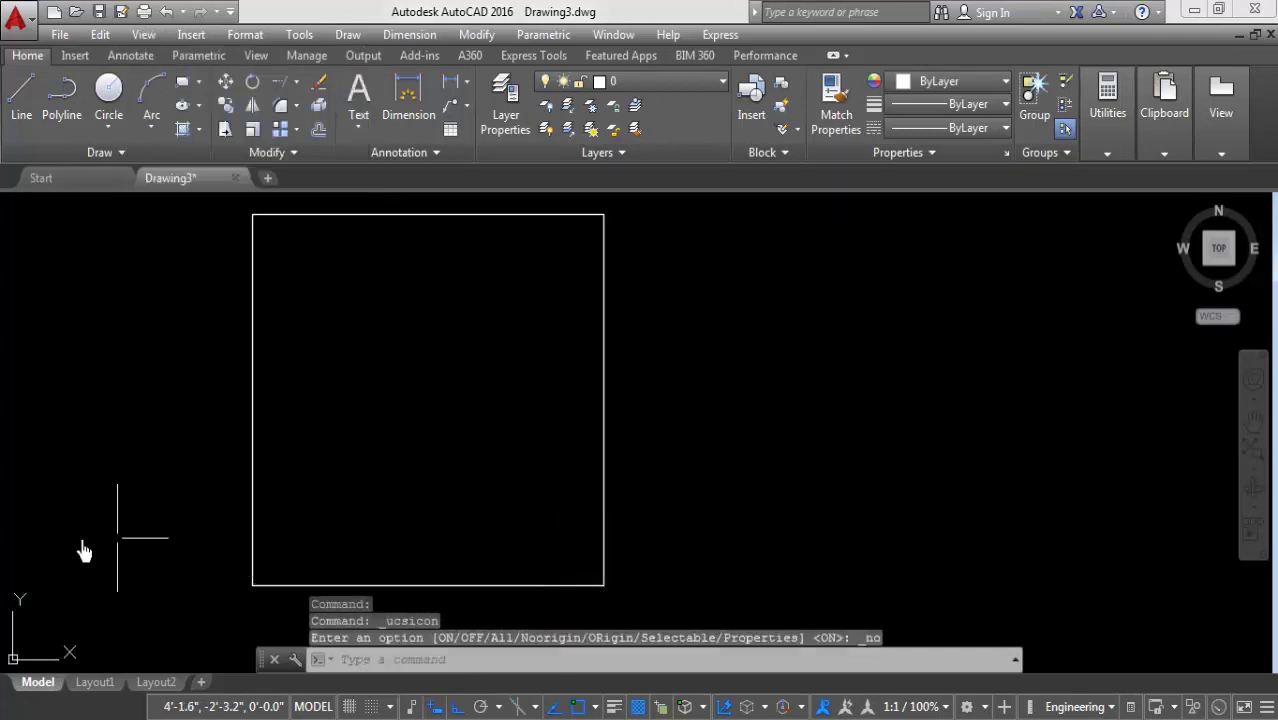
scroll(403, 473, down, 2)
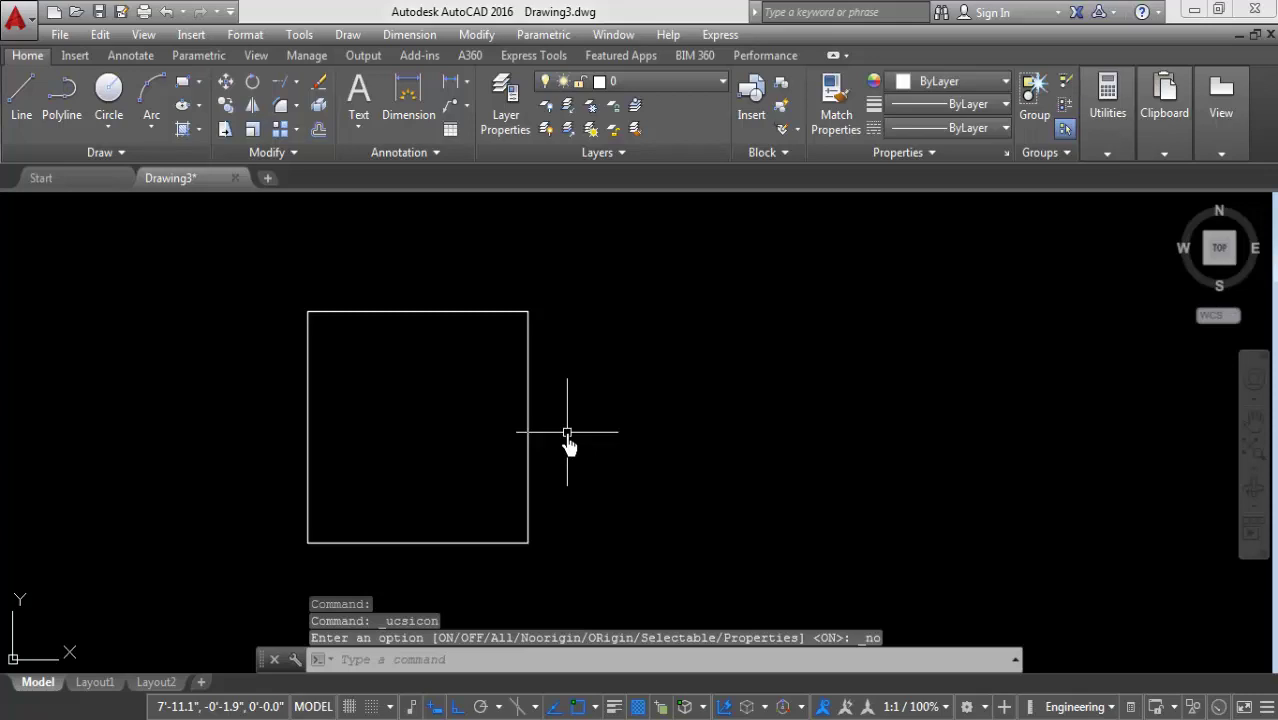
click(145, 36)
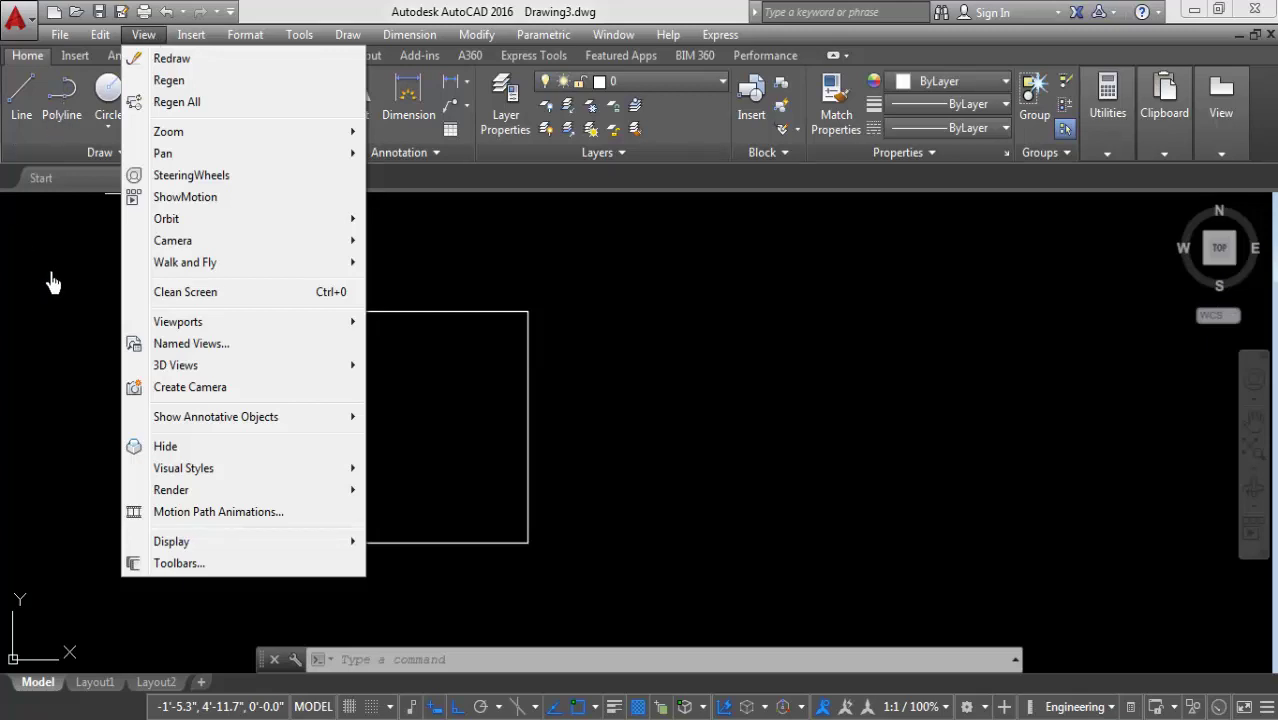
click(747, 282)
click(747, 275)
click(633, 271)
Step: Drag the view to bring the square back up into sight
scroll(455, 466, down, 3)
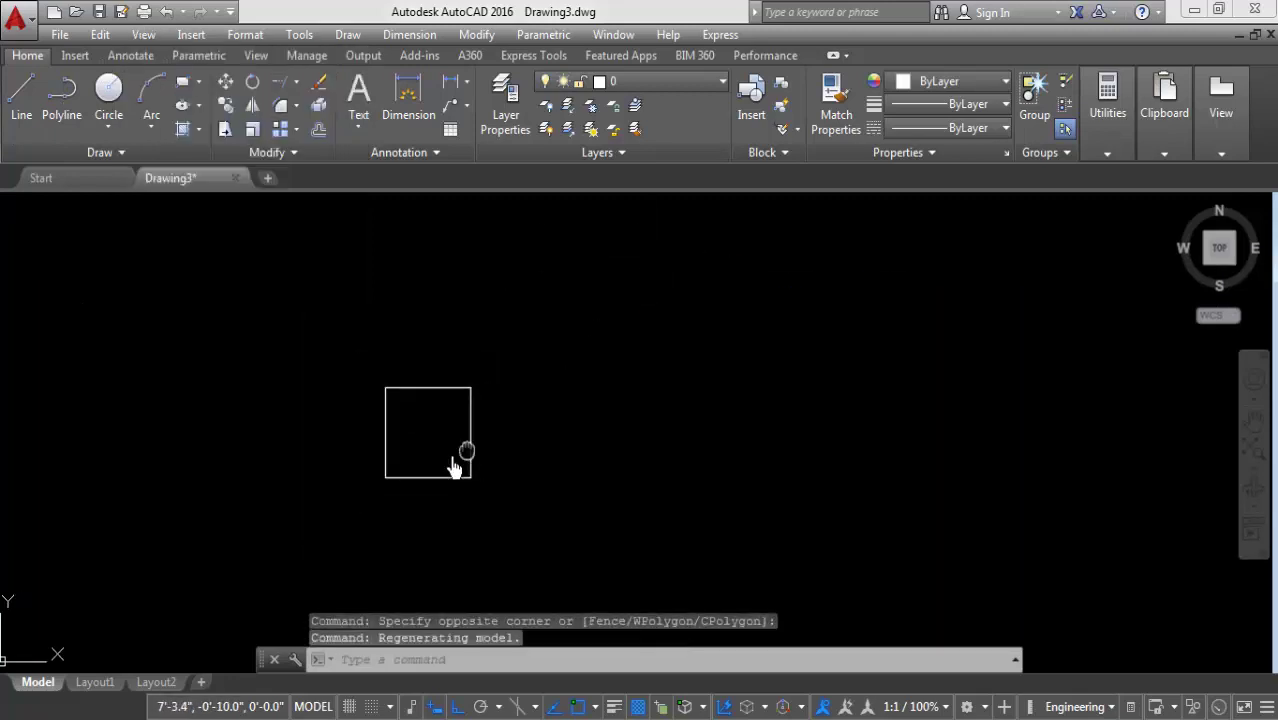
scroll(455, 466, up, 3)
middle_drag(265, 514, 328, 456)
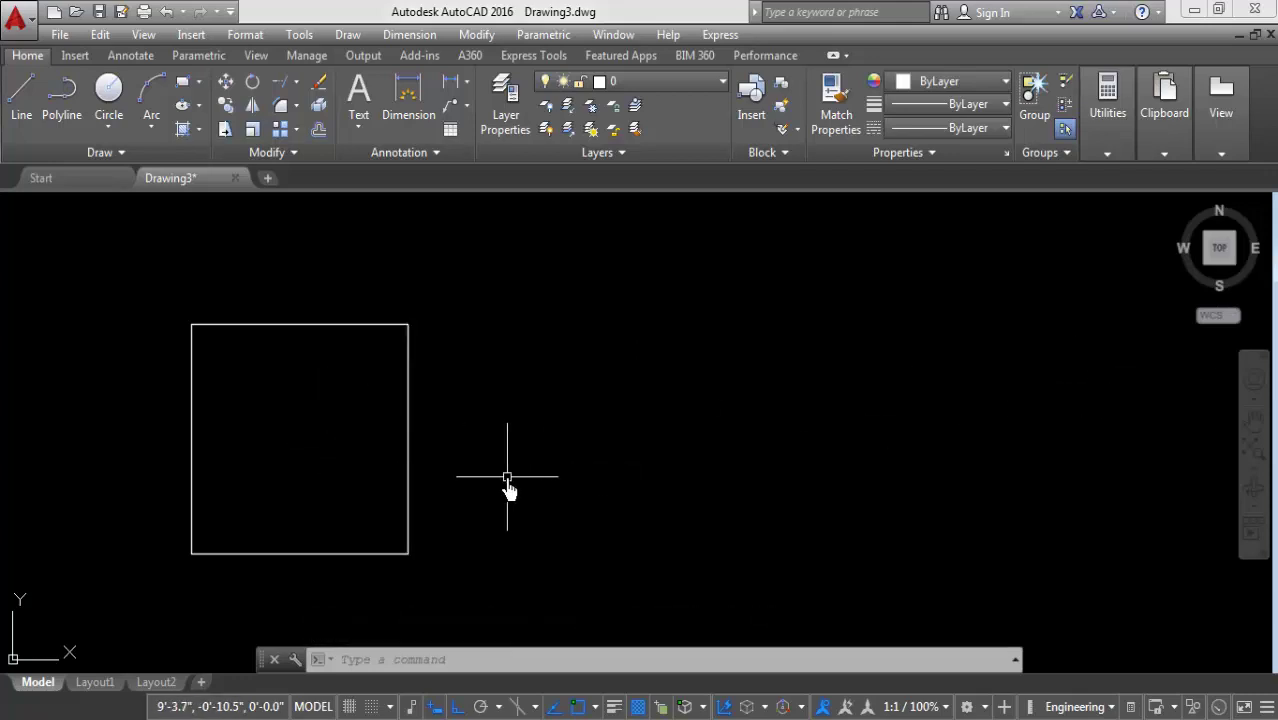
middle_drag(507, 477, 507, 478)
middle_drag(507, 477, 507, 478)
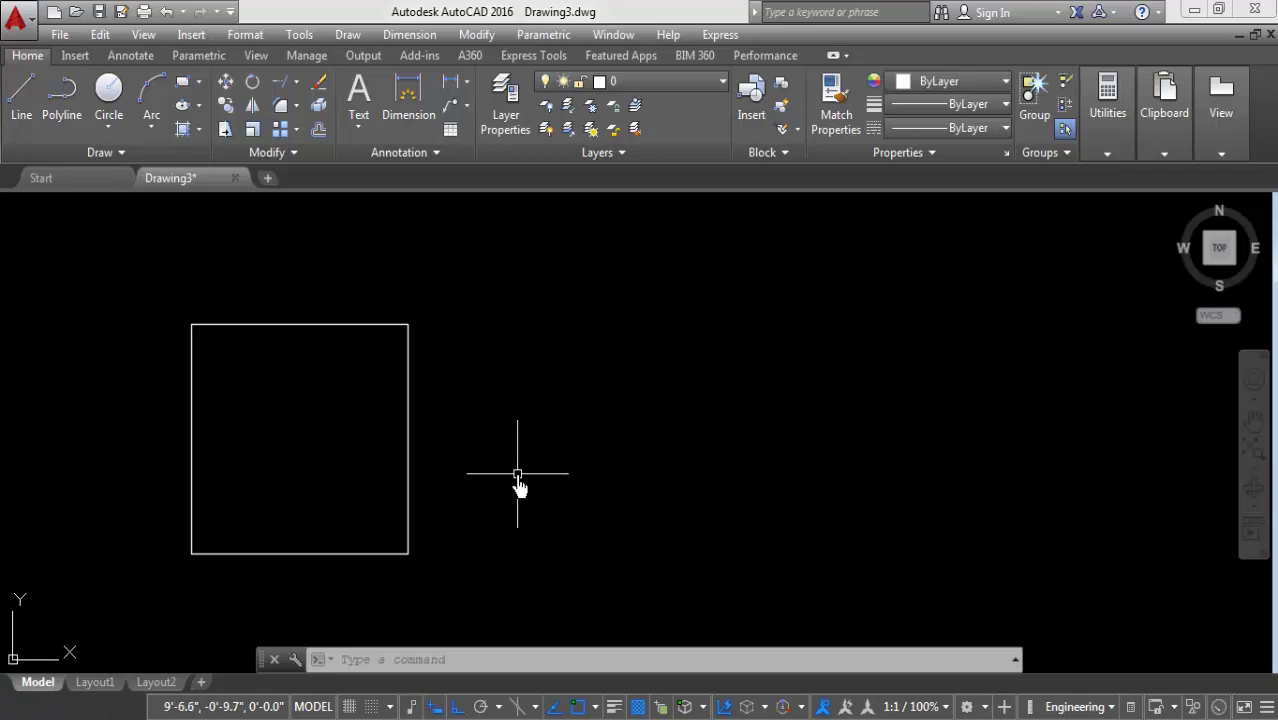
mouse_move(422, 428)
middle_down()
mouse_move(633, 348)
mouse_move(742, 359)
mouse_move(481, 344)
mouse_move(433, 384)
middle_up()
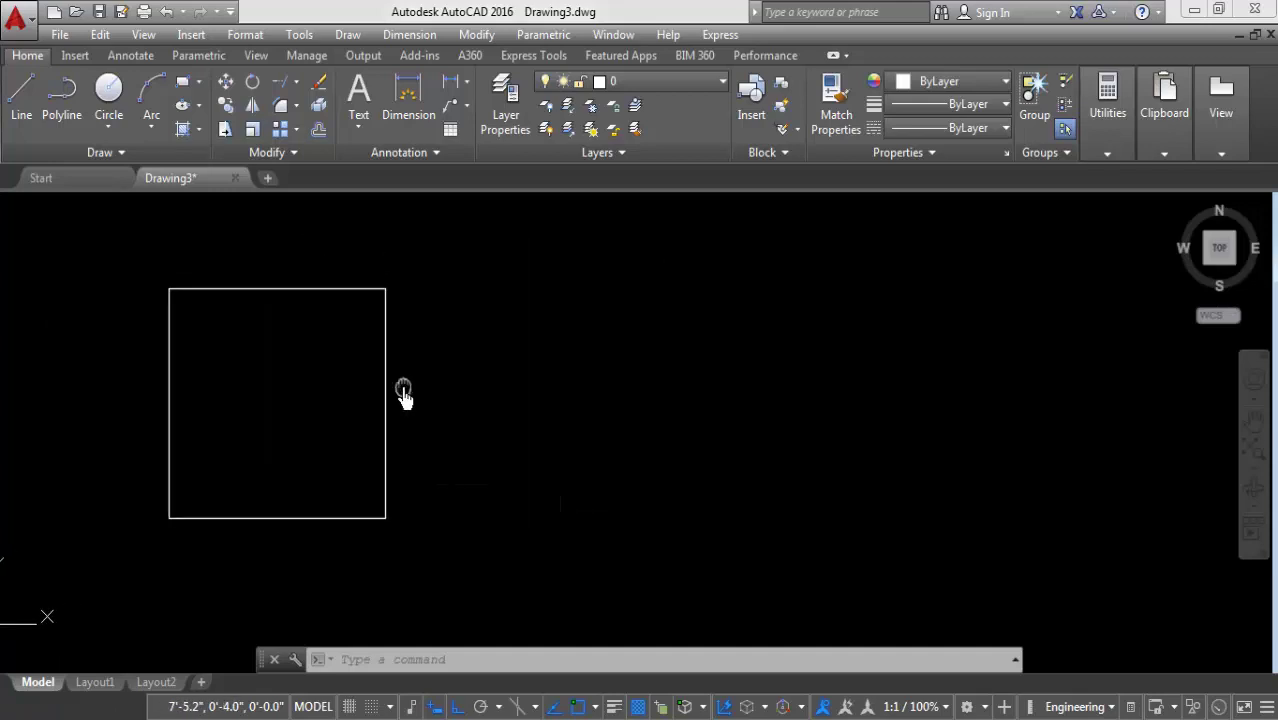
Step: Use the right-click Pan tool to reposition the square, then end panning with Esc
right_click(513, 228)
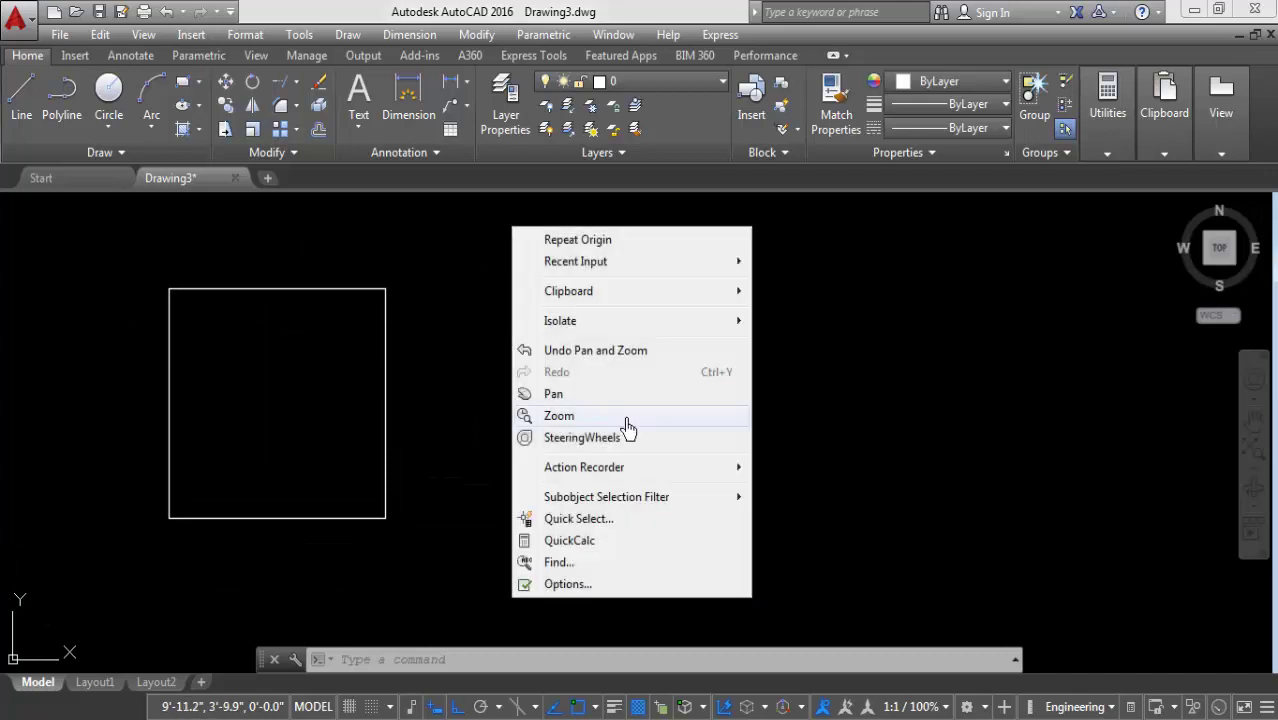
click(551, 395)
drag(296, 413, 714, 376)
mouse_move(640, 396)
mouse_down()
mouse_move(884, 366)
mouse_move(342, 423)
mouse_move(308, 387)
mouse_up()
mouse_move(262, 383)
mouse_down()
mouse_move(134, 456)
mouse_move(730, 488)
mouse_move(833, 462)
mouse_move(436, 455)
mouse_up()
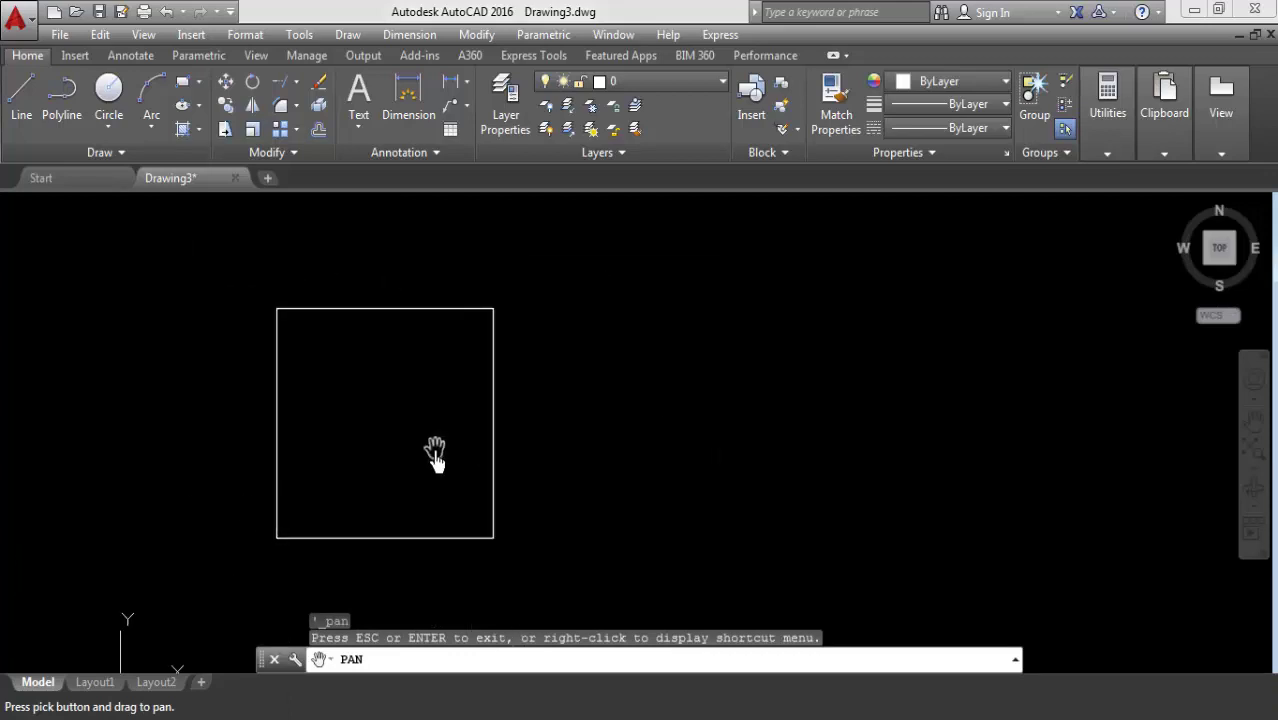
right_click(447, 418)
click(512, 430)
mouse_move(571, 408)
middle_down()
mouse_move(374, 425)
mouse_move(993, 370)
middle_up()
drag(997, 372, 492, 408)
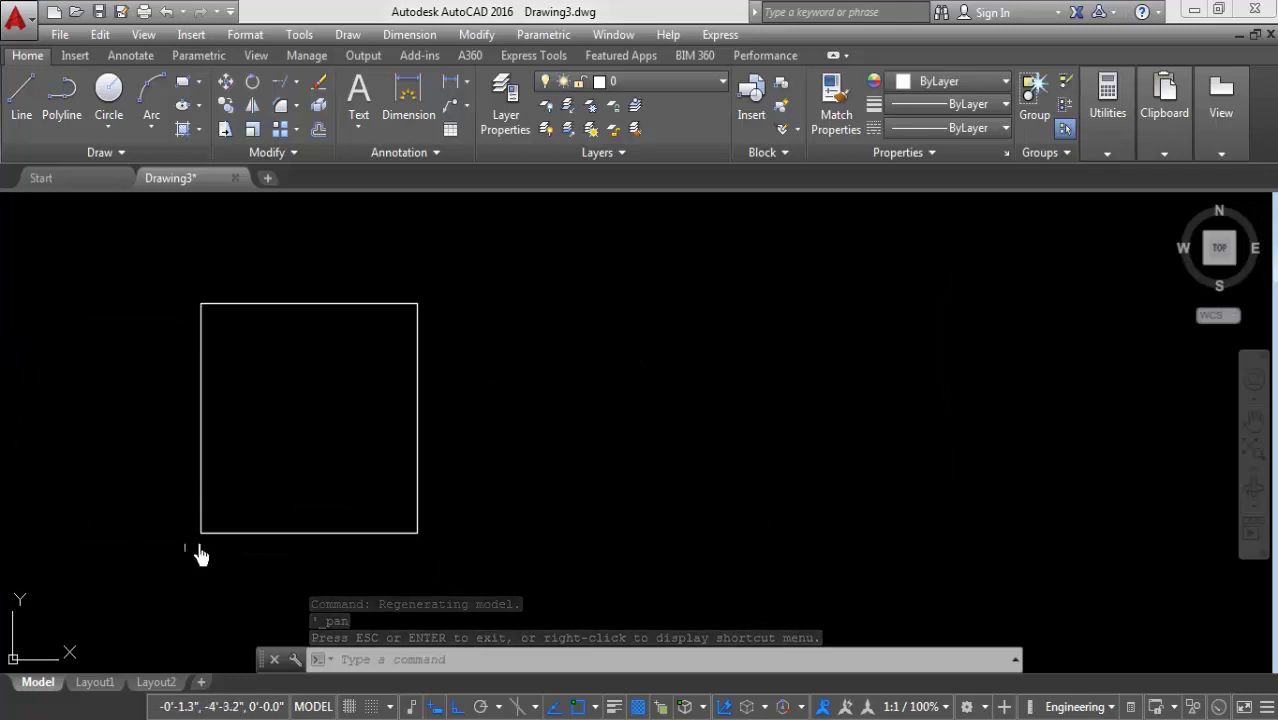
key(Escape)
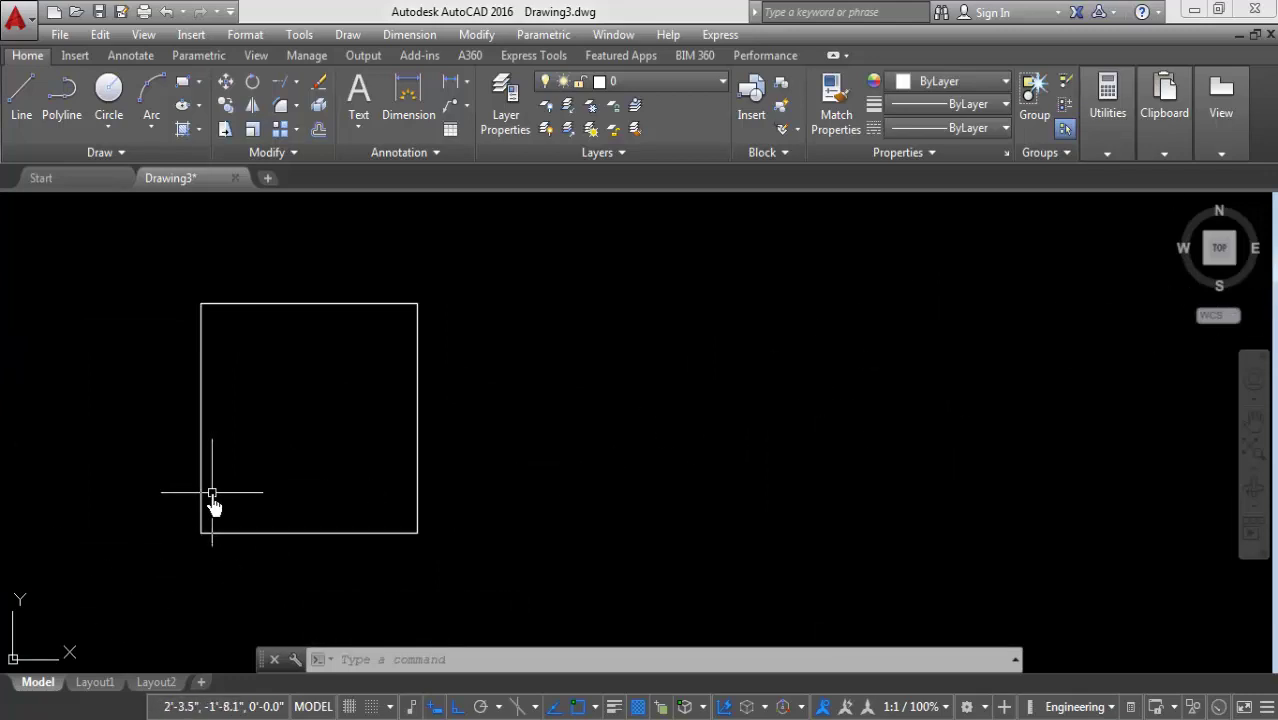
middle_drag(311, 465, 445, 397)
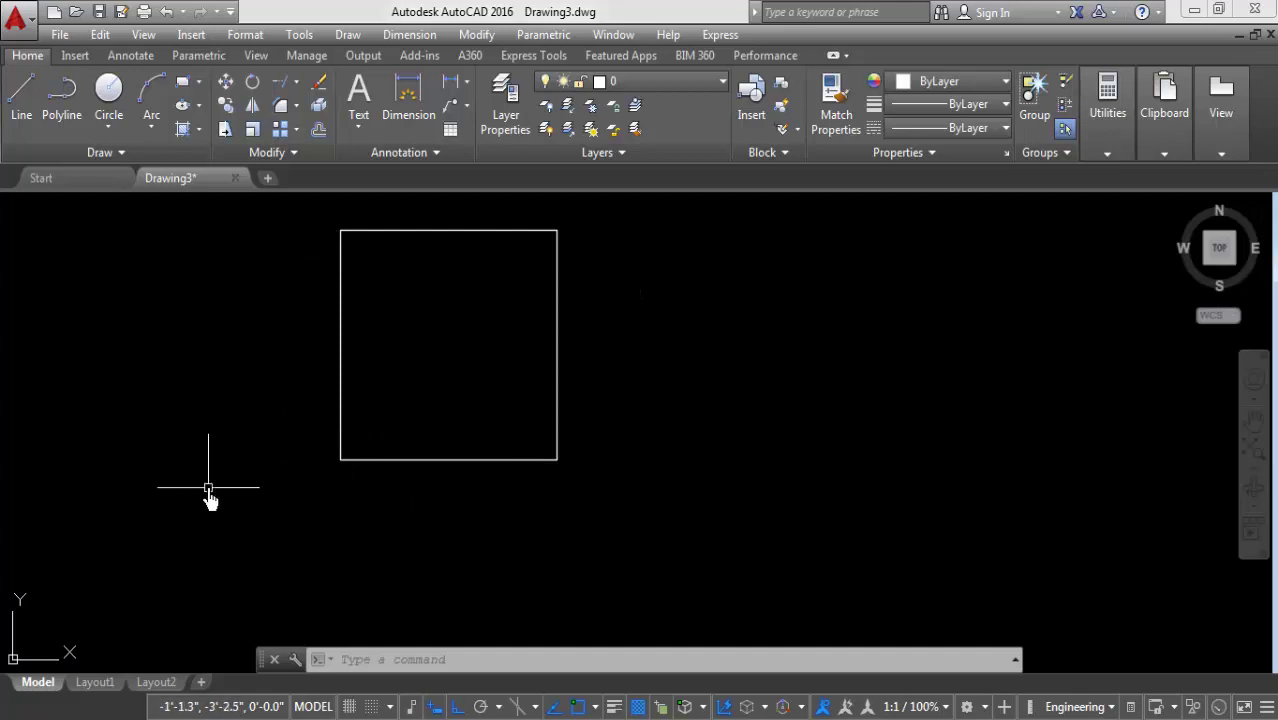
Step: Run Zoom All twice to show the whole drawing limits
scroll(405, 408, down, 5)
scroll(420, 375, down, 3)
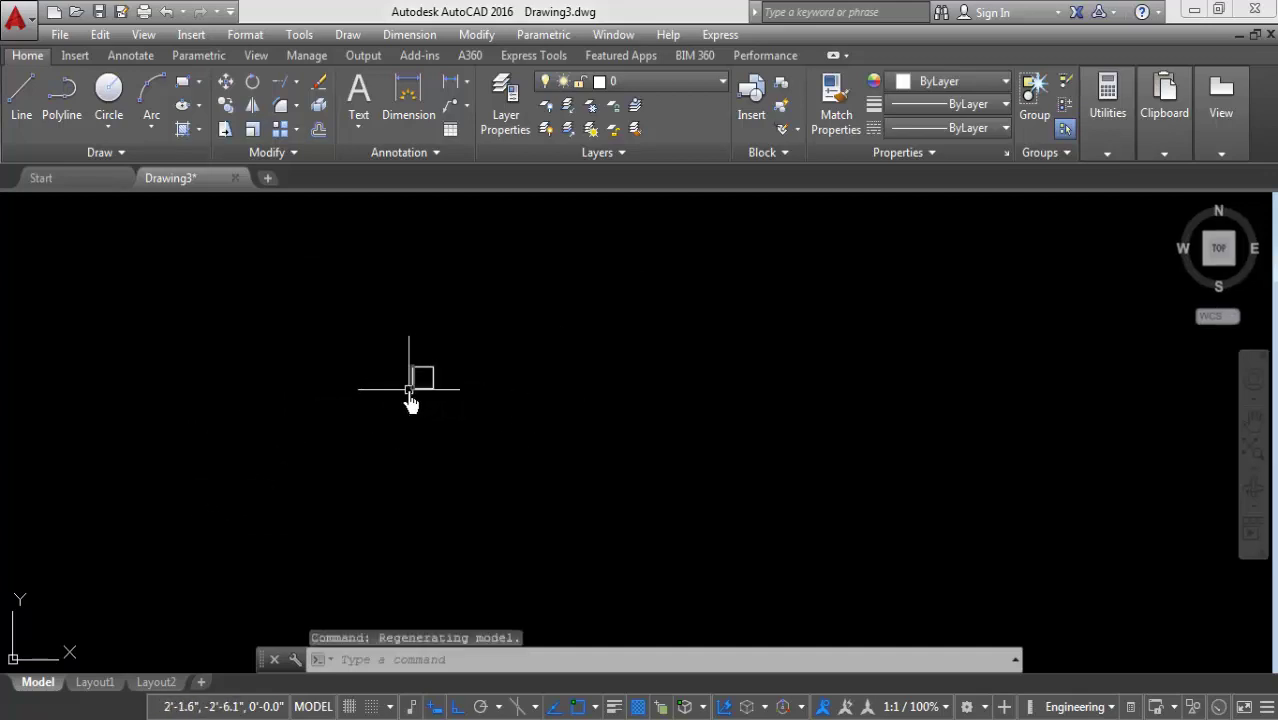
scroll(351, 371, up, 5)
scroll(353, 378, up, 3)
text(Z)
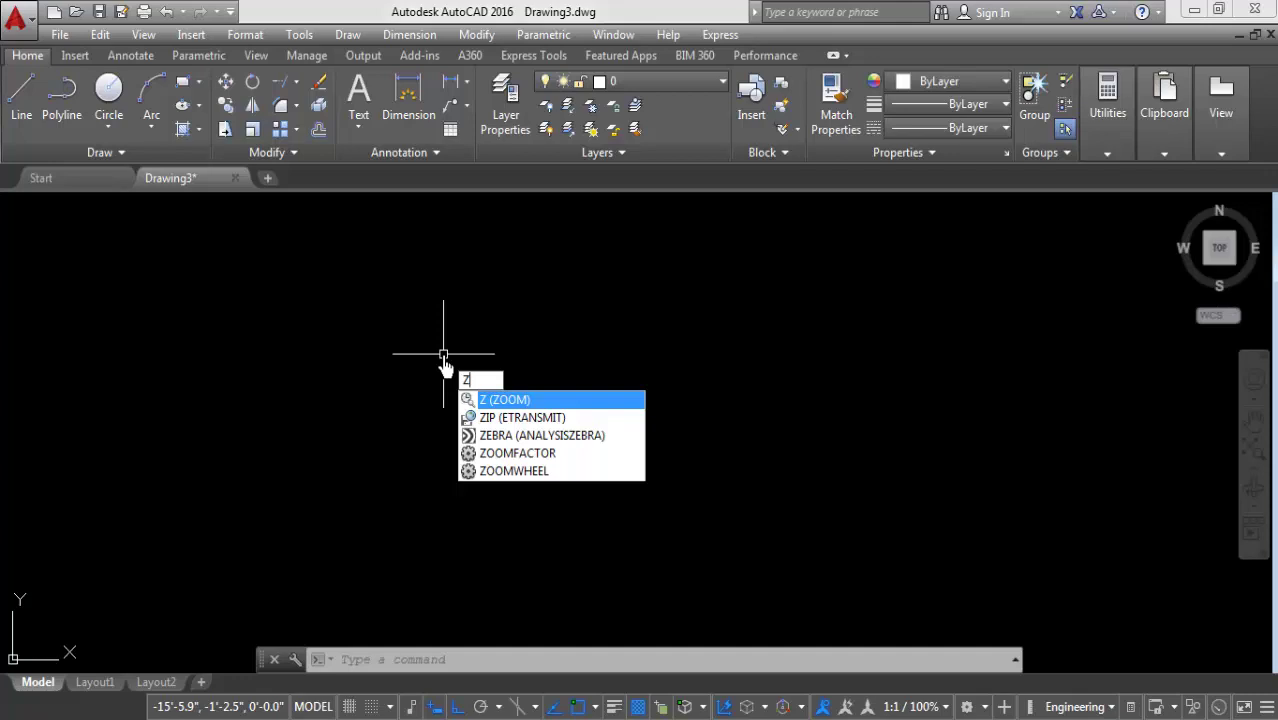
key(Return)
text(a)
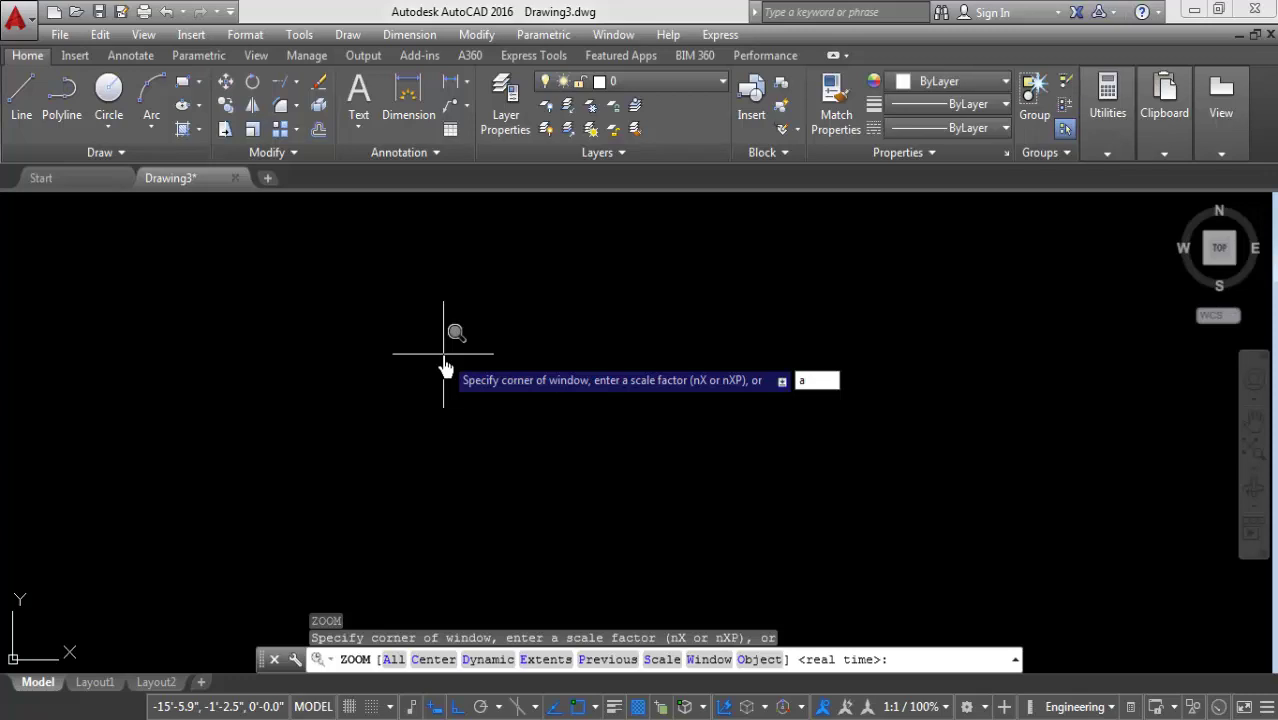
key(Return)
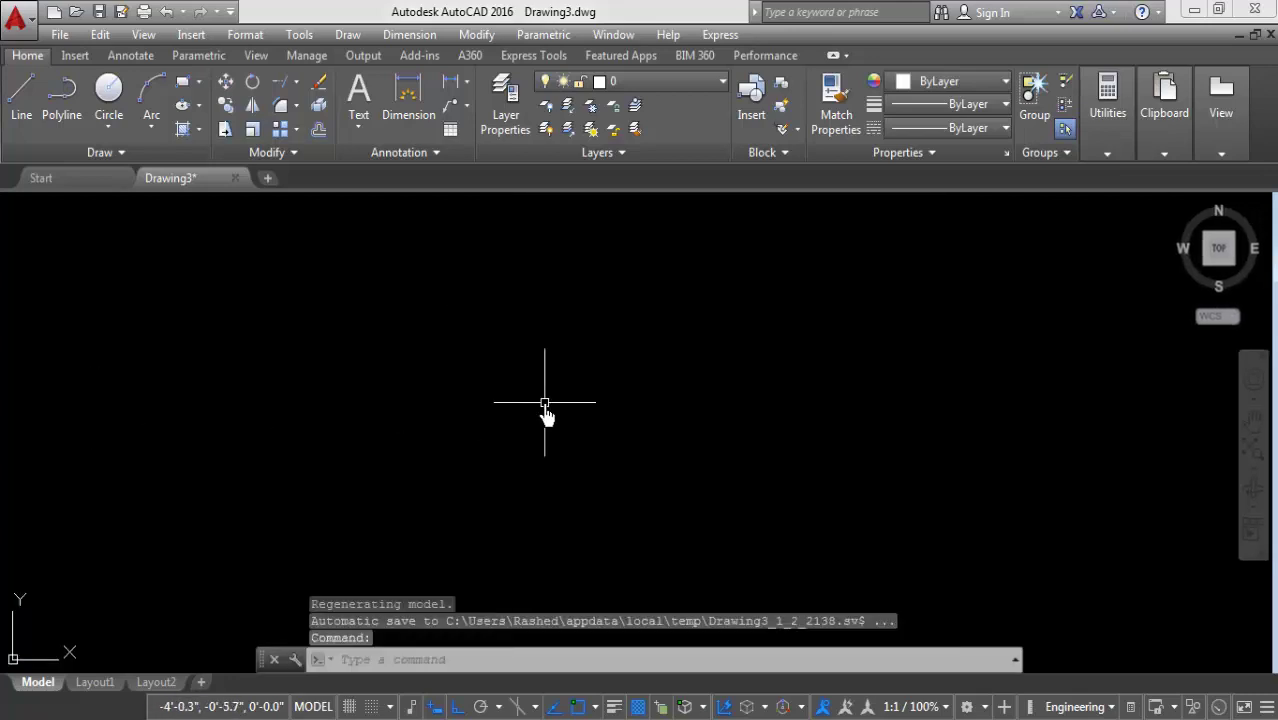
text(z)
key(Return)
text(a)
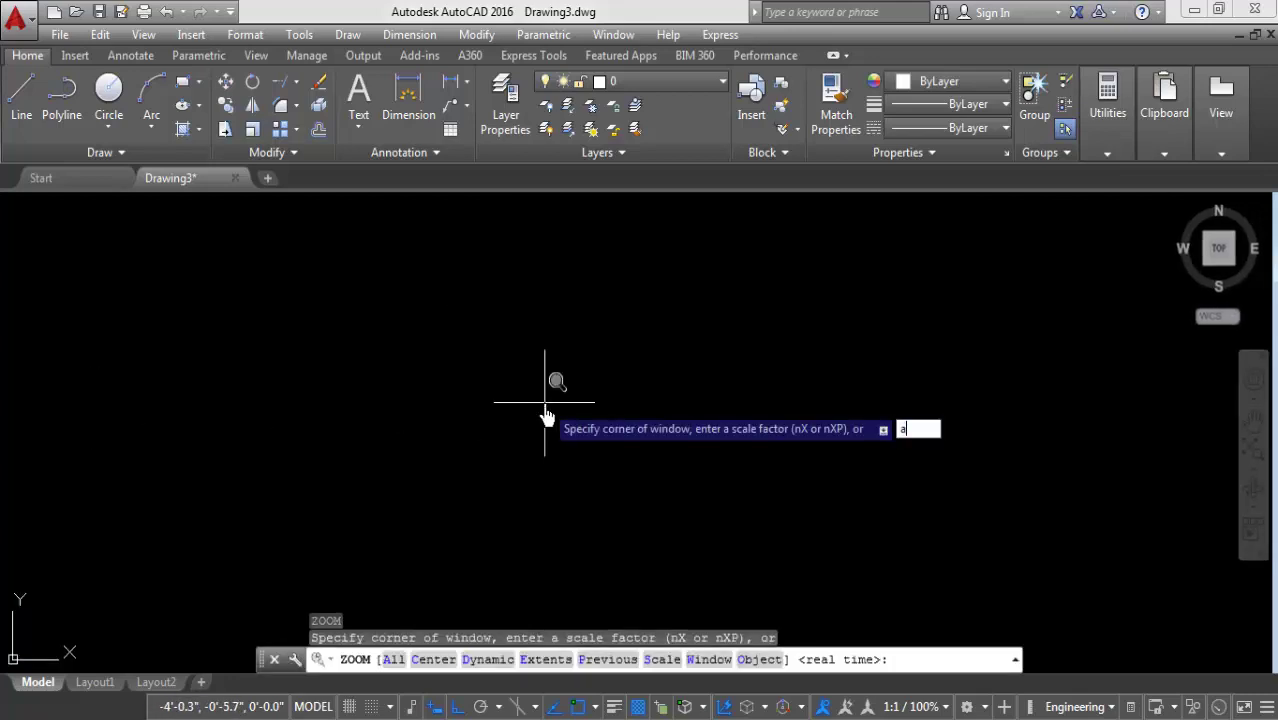
key(Return)
Step: Use the right-click Zoom tool to zoom to extents, then exit it
scroll(615, 318, down, 5)
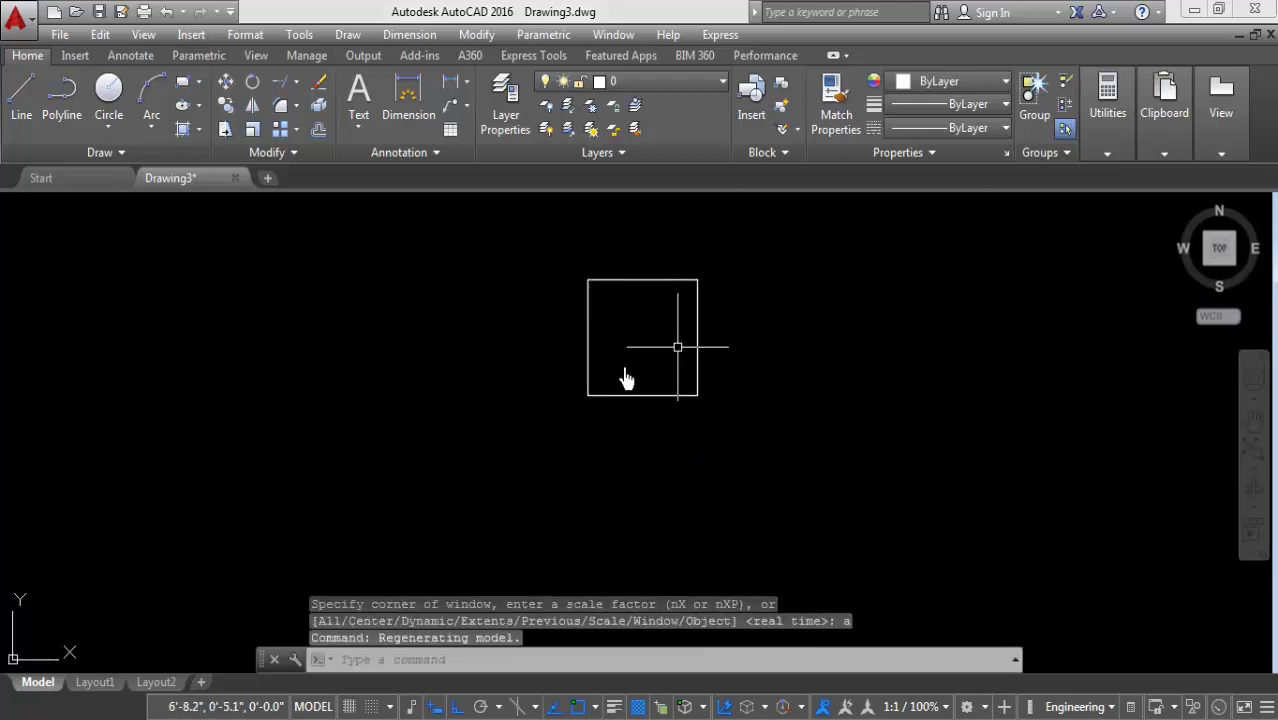
scroll(551, 331, down, 5)
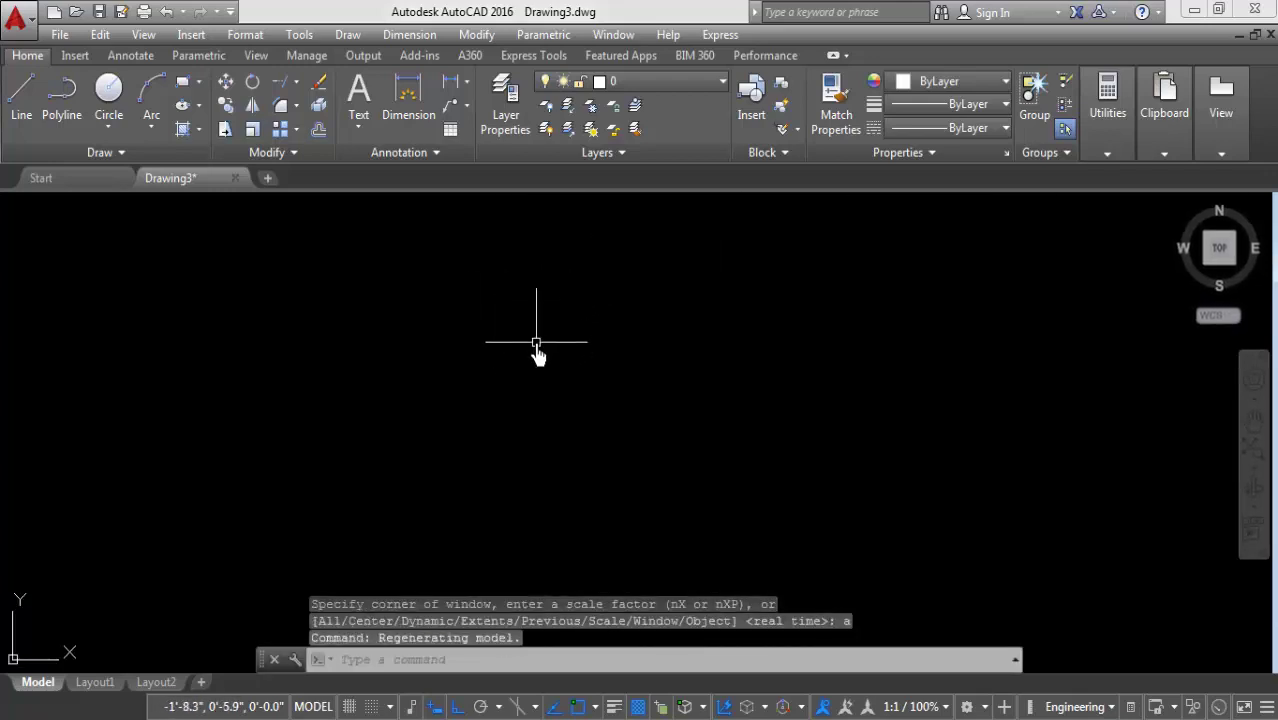
right_click(491, 266)
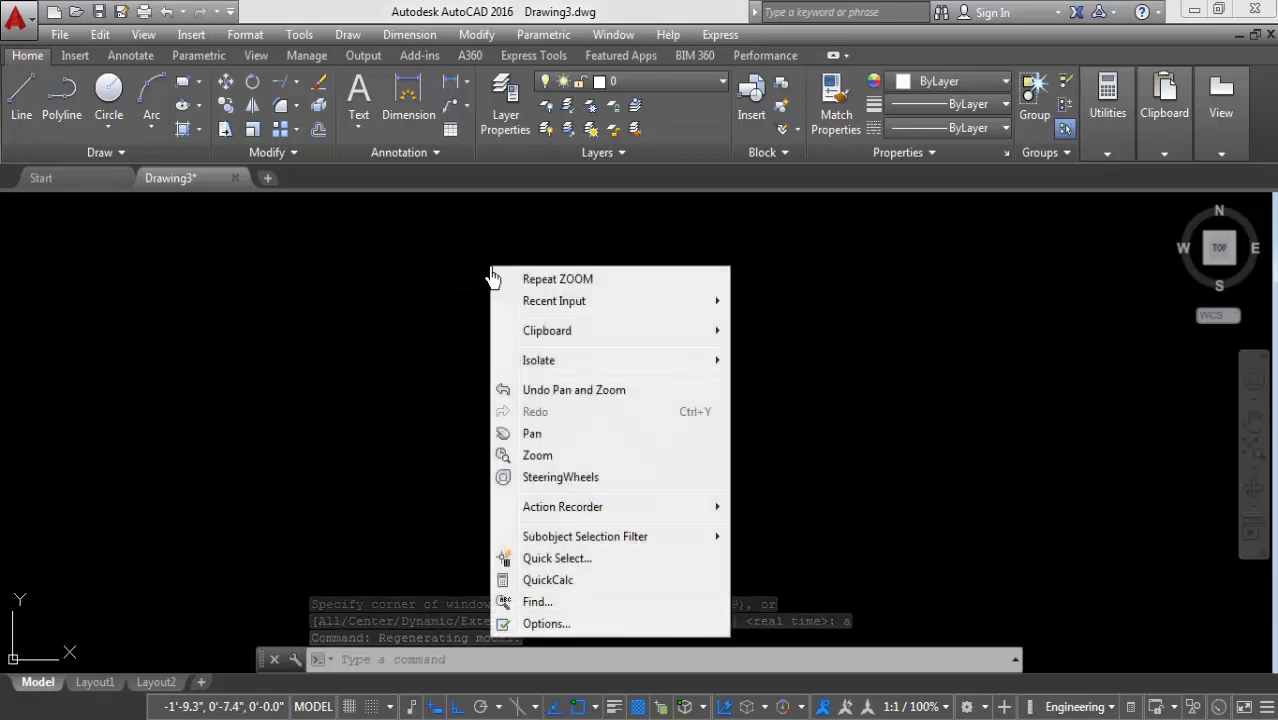
click(537, 456)
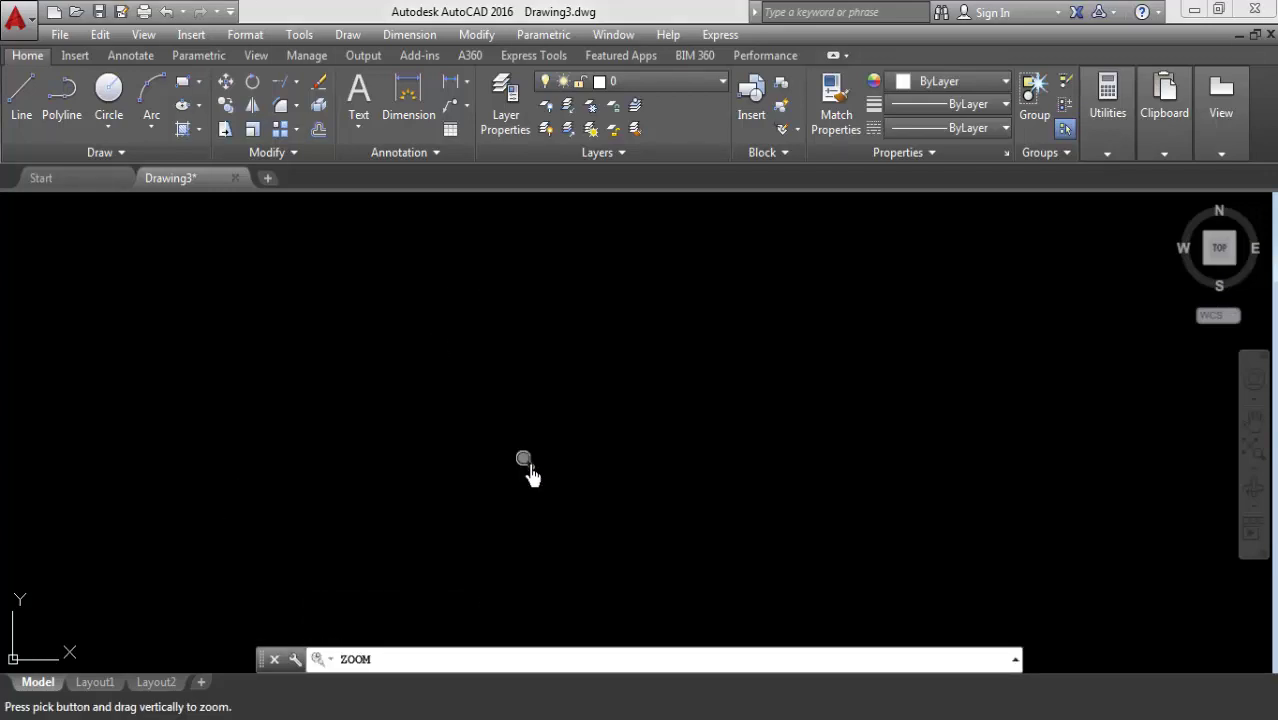
right_click(430, 306)
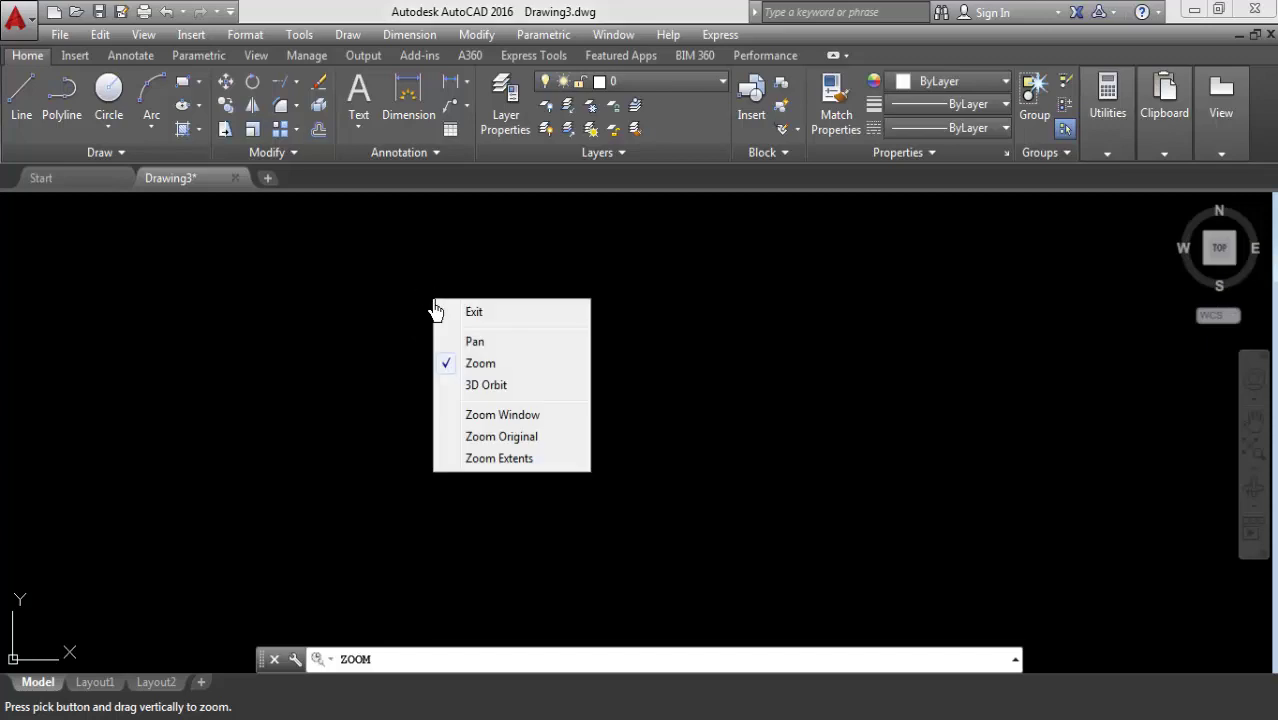
click(498, 462)
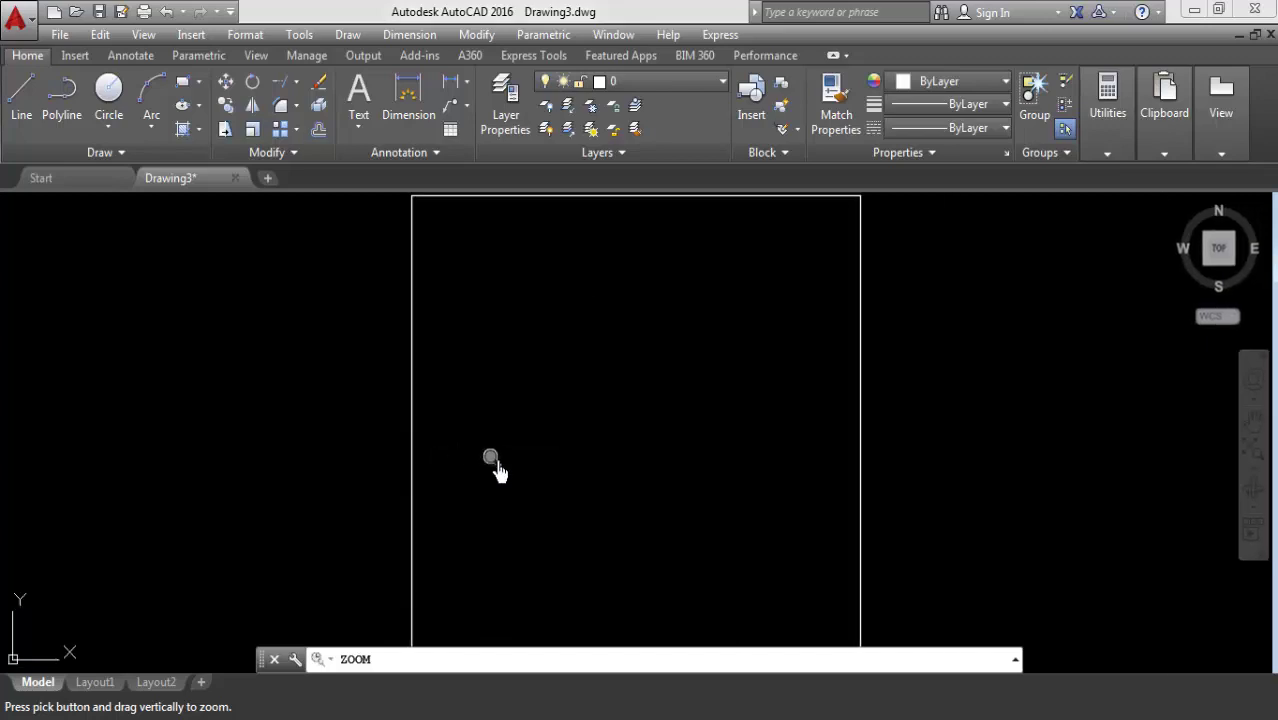
scroll(500, 466, down, 4)
right_click(534, 441)
click(556, 456)
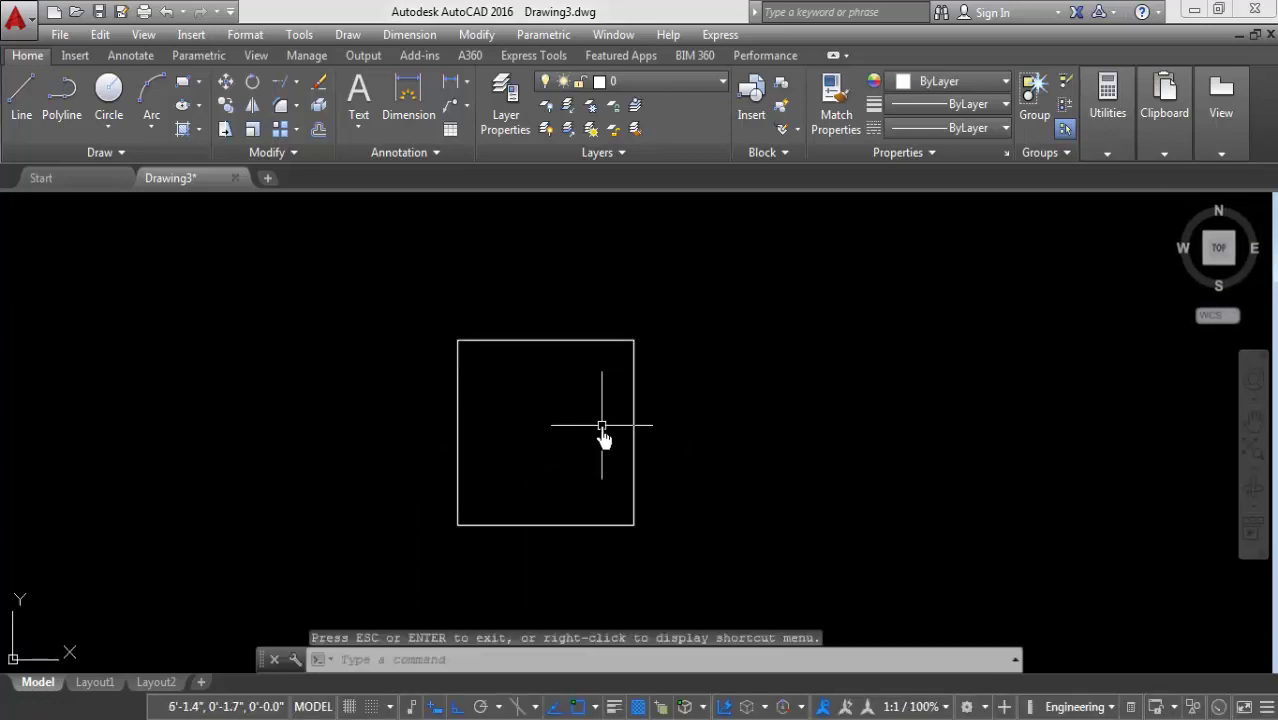
scroll(650, 440, up, 4)
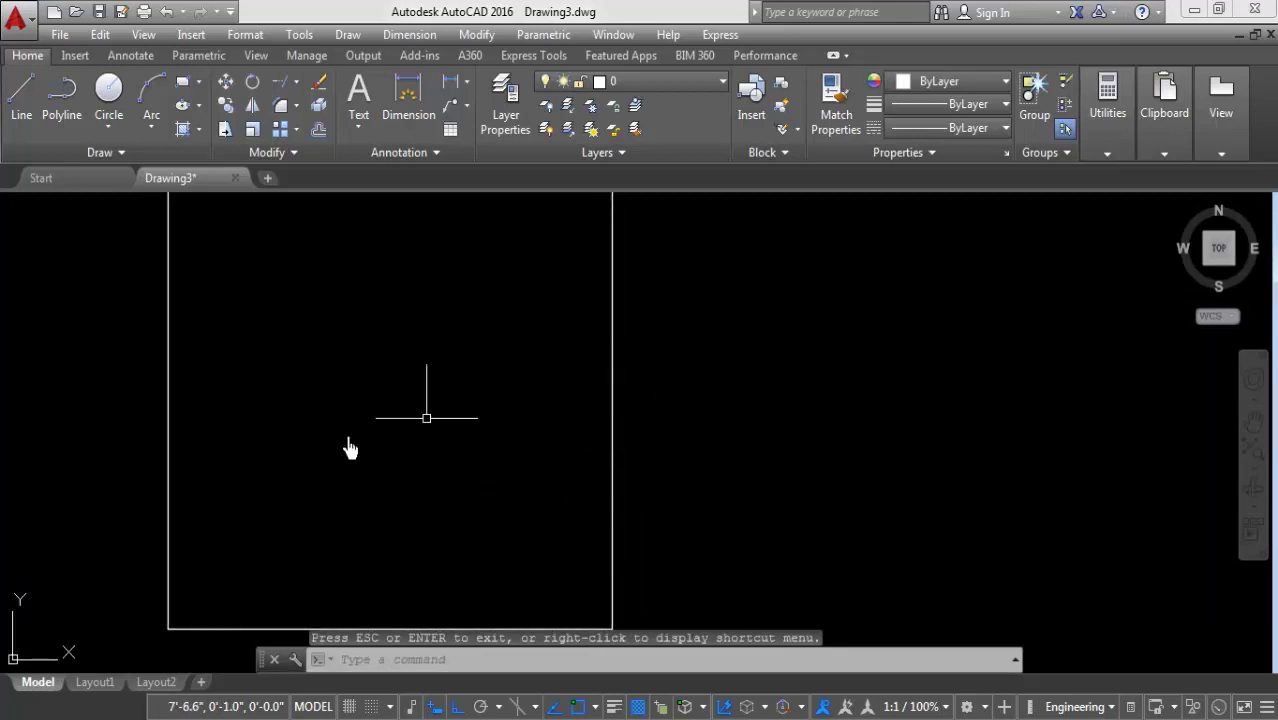
scroll(507, 399, down, 5)
scroll(350, 360, up, 5)
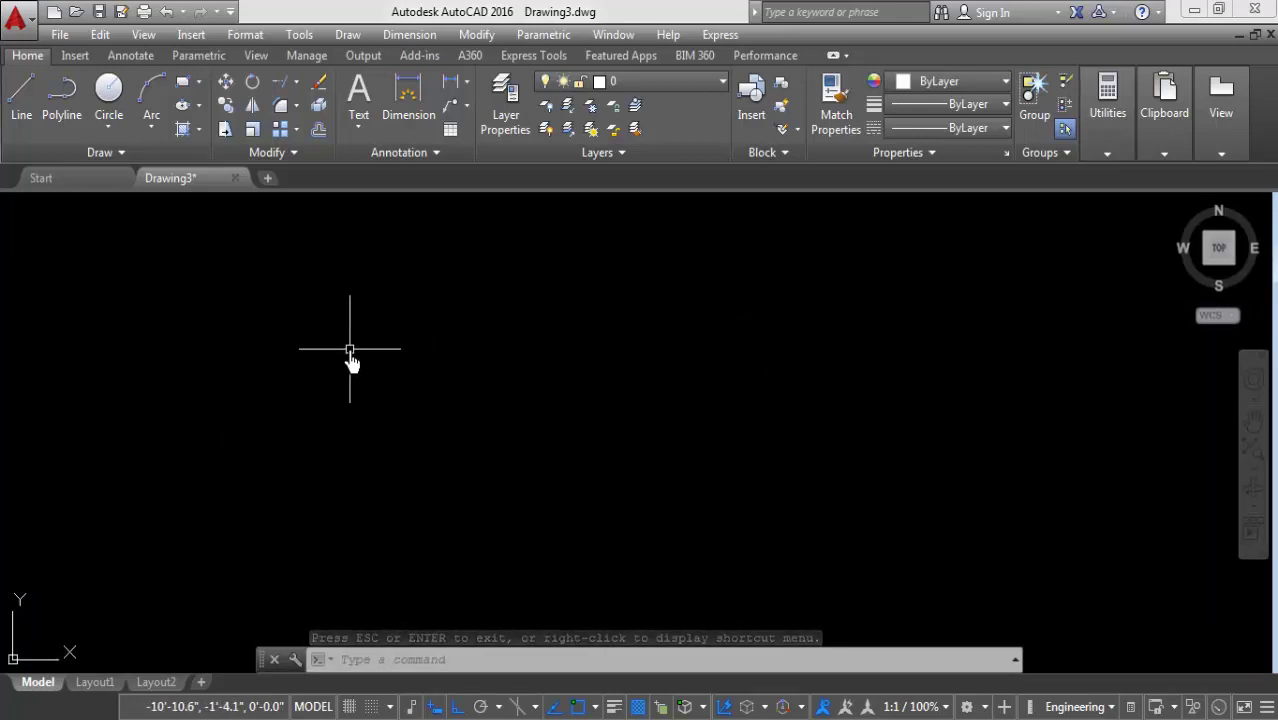
Step: Zoom All with Z, A, then pan the square toward the left of the canvas
text(z)
key(Return)
text(a)
key(Return)
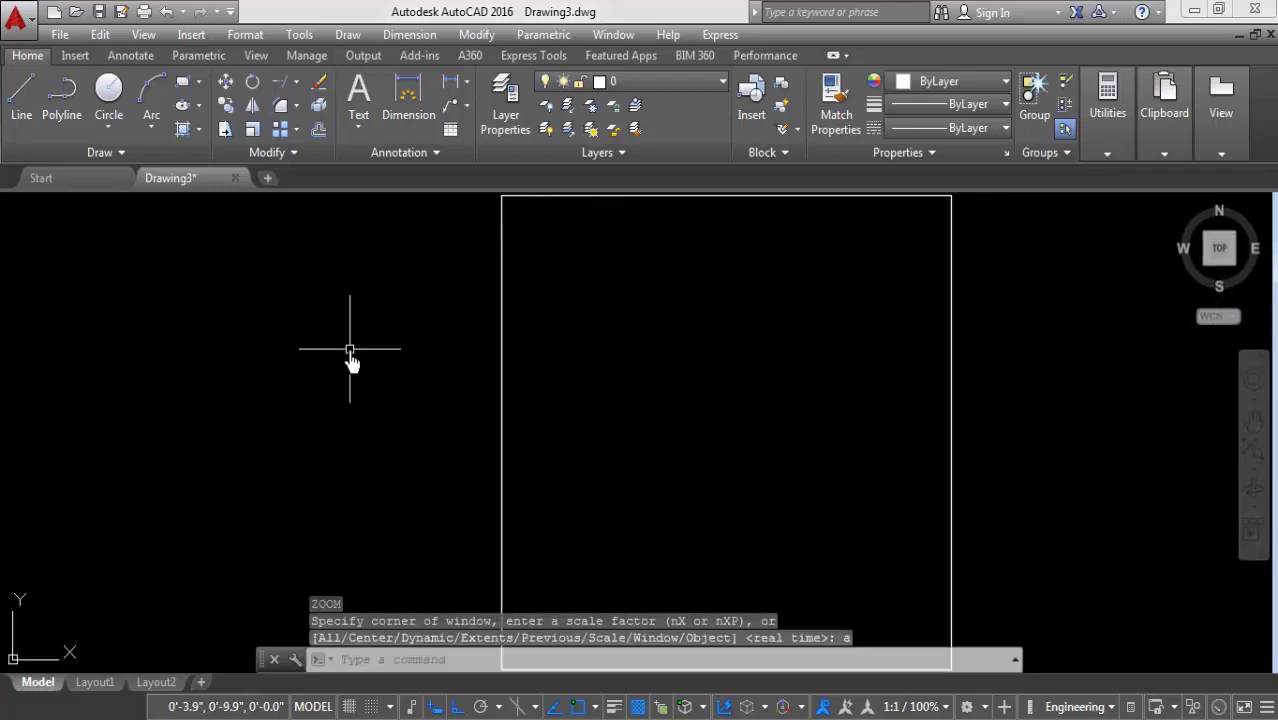
middle_drag(845, 371, 495, 326)
scroll(380, 322, down, 2)
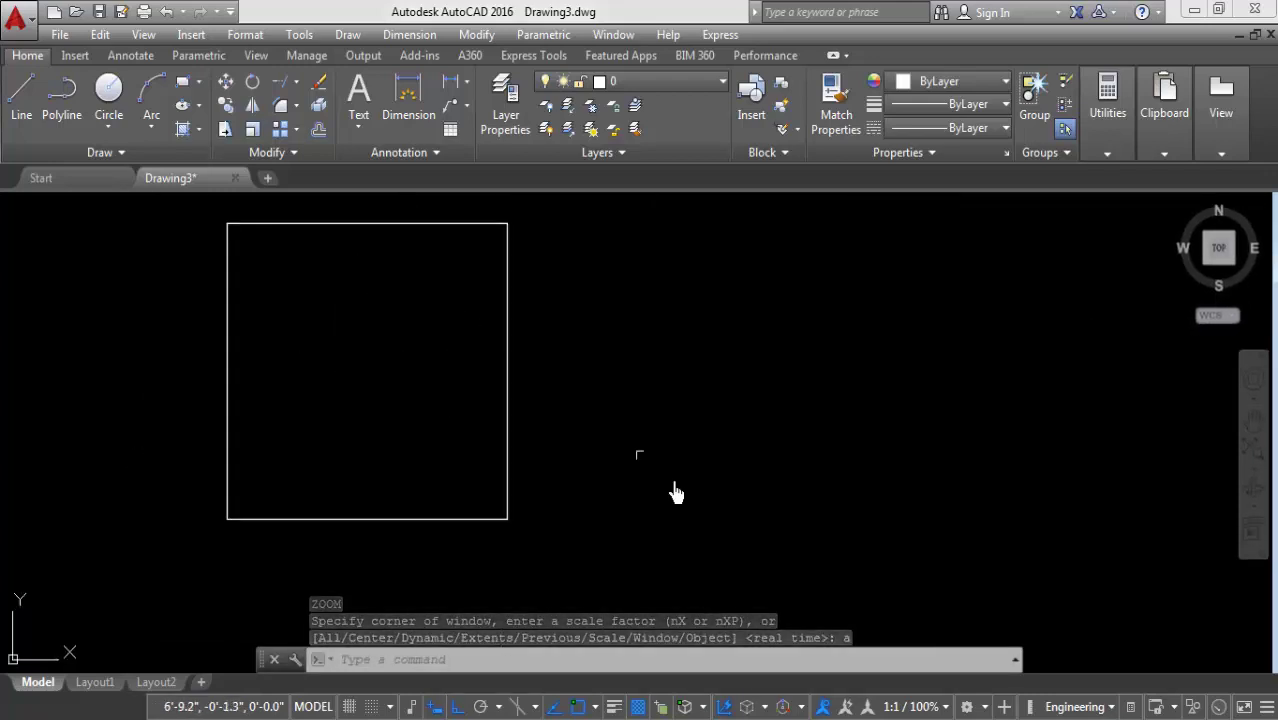
Step: Start a line right of the square and draw the 8' top edge and 5' drop
middle_drag(379, 257, 139, 292)
mouse_move(251, 314)
middle_down()
mouse_move(394, 294)
mouse_move(280, 334)
middle_up()
click(22, 98)
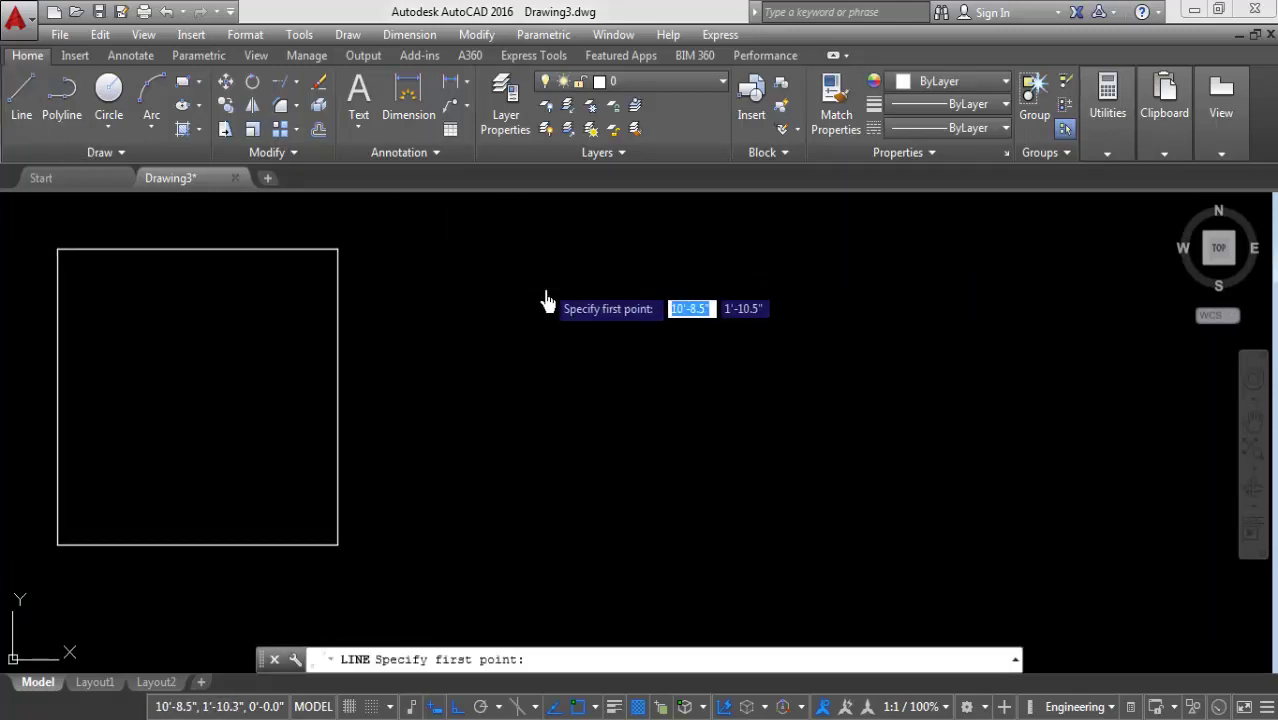
middle_drag(547, 300, 471, 333)
click(406, 300)
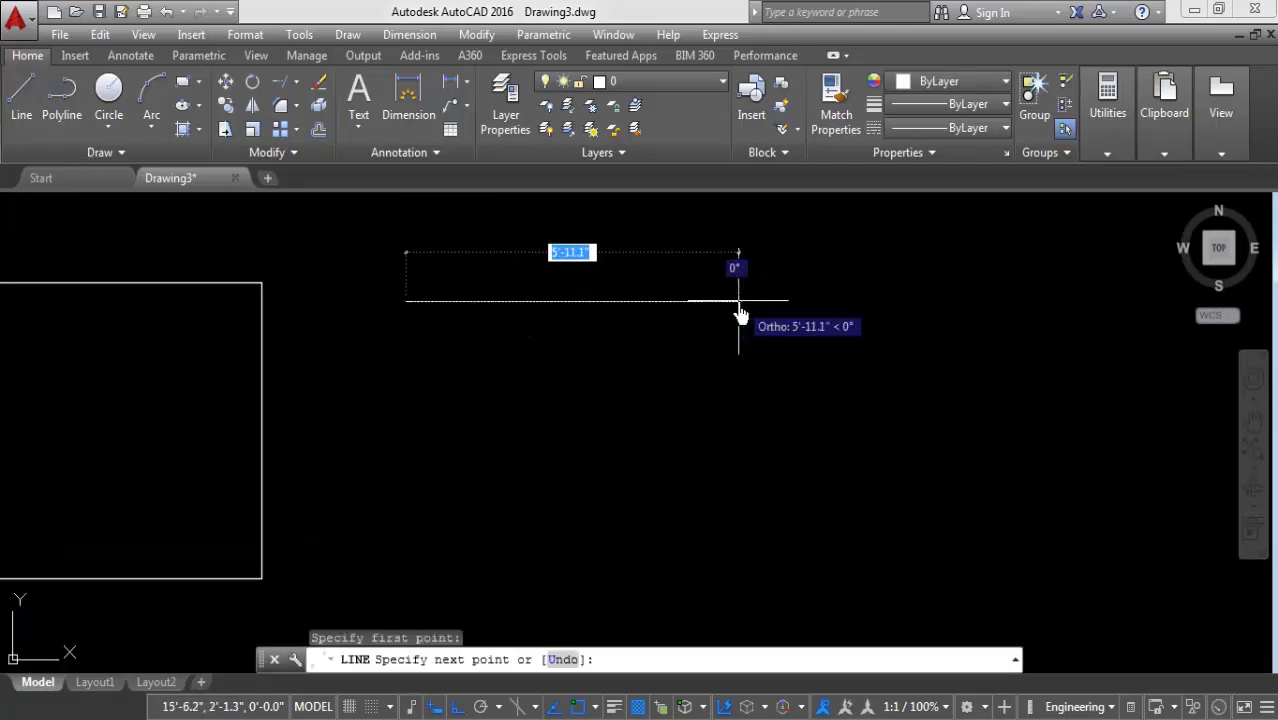
text(8')
key(Return)
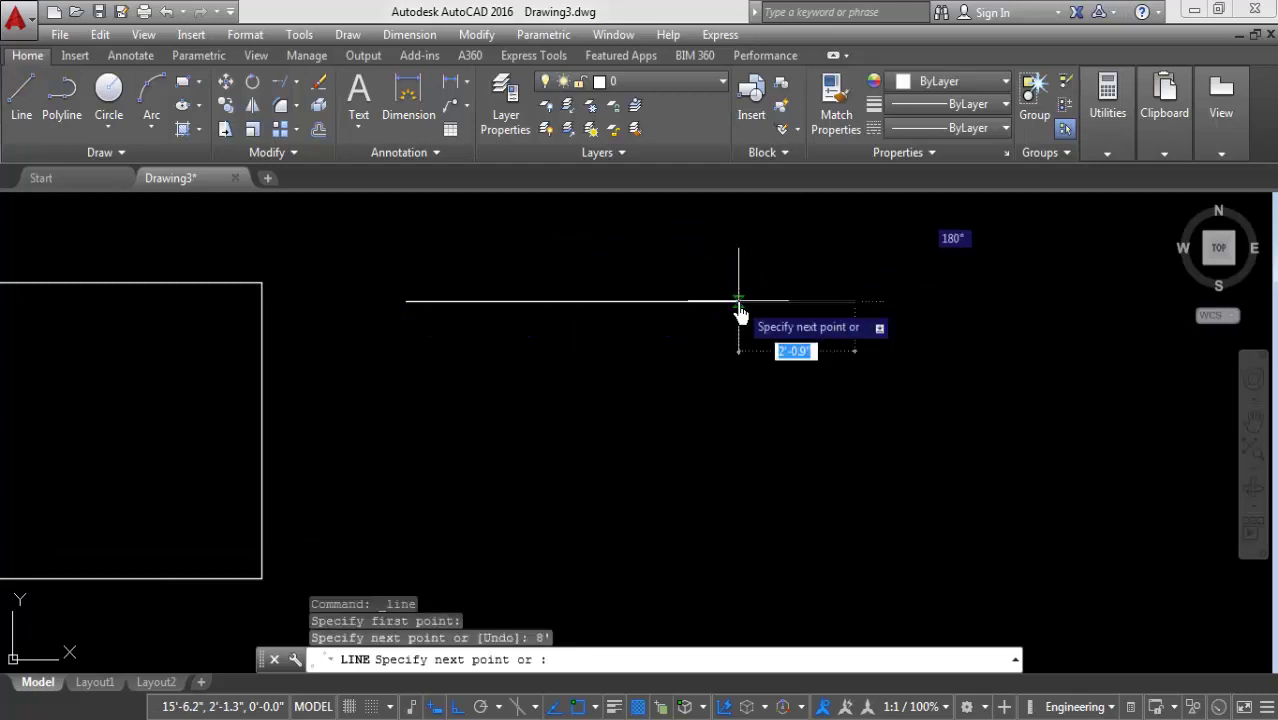
key(BackSpace)
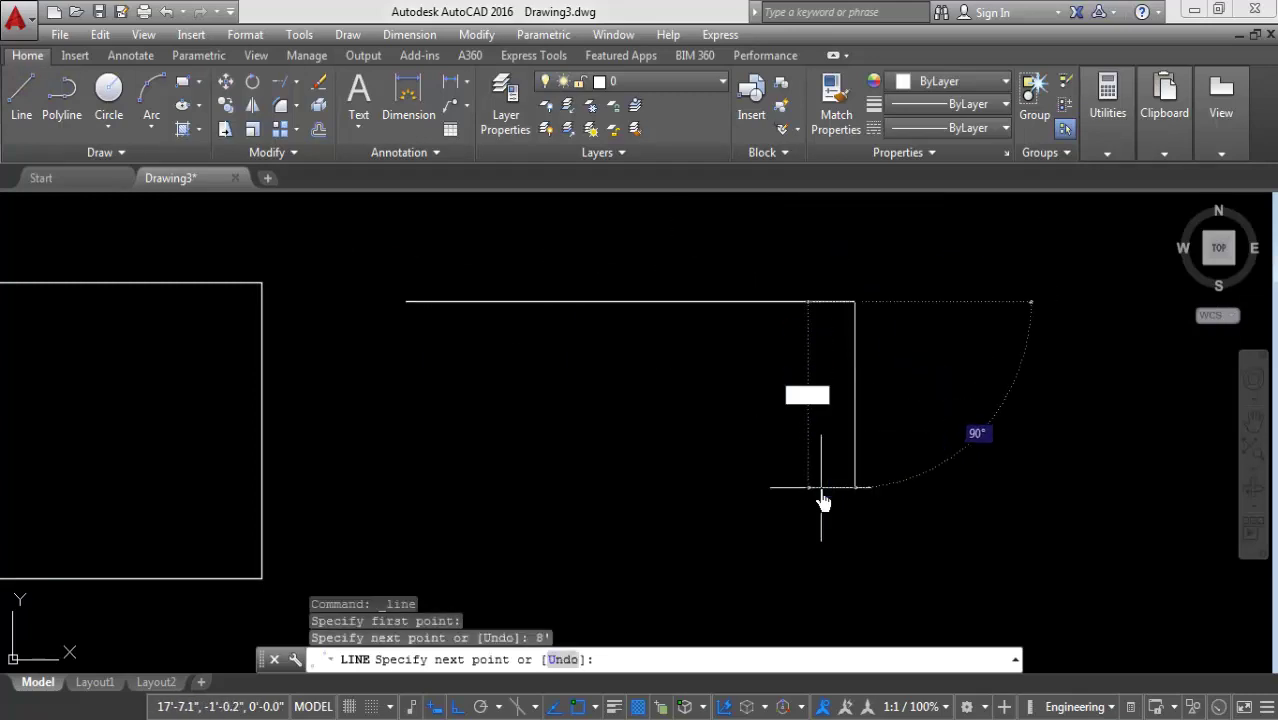
key(Return)
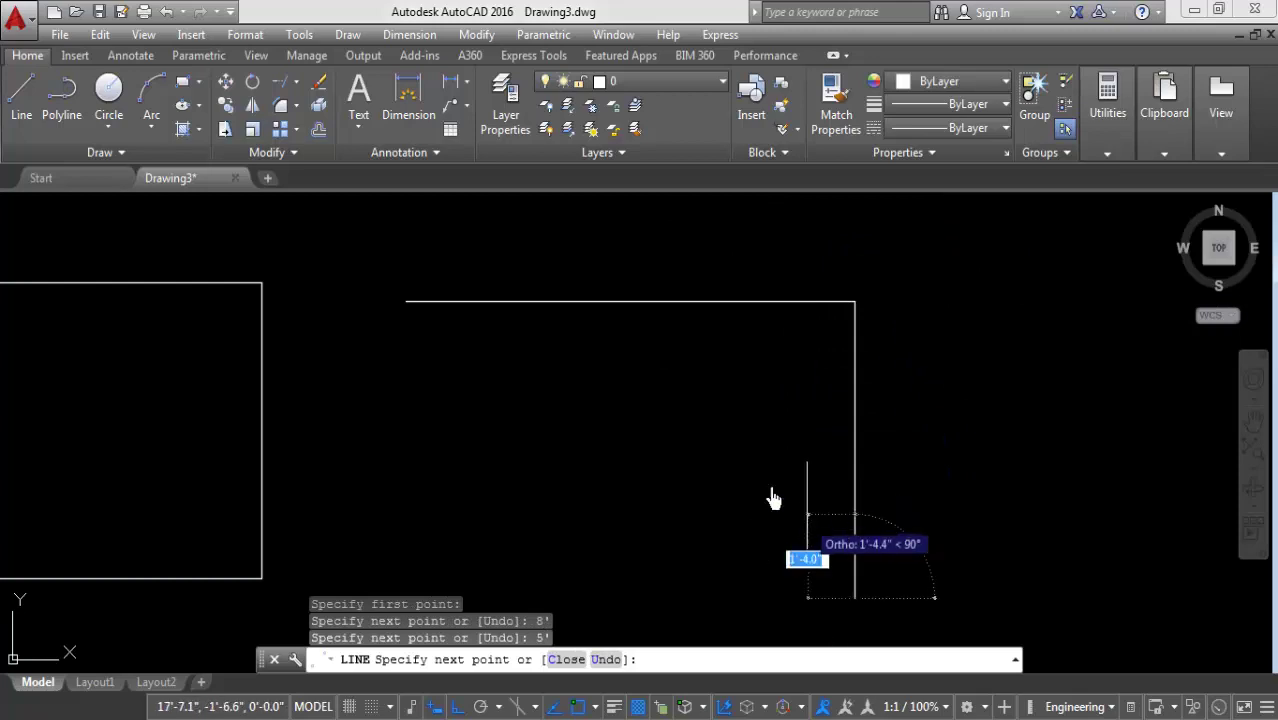
Step: Continue the outline with a 5' horizontal edge and a 5' downward edge, then end the line
middle_drag(770, 500, 597, 415)
text(5)
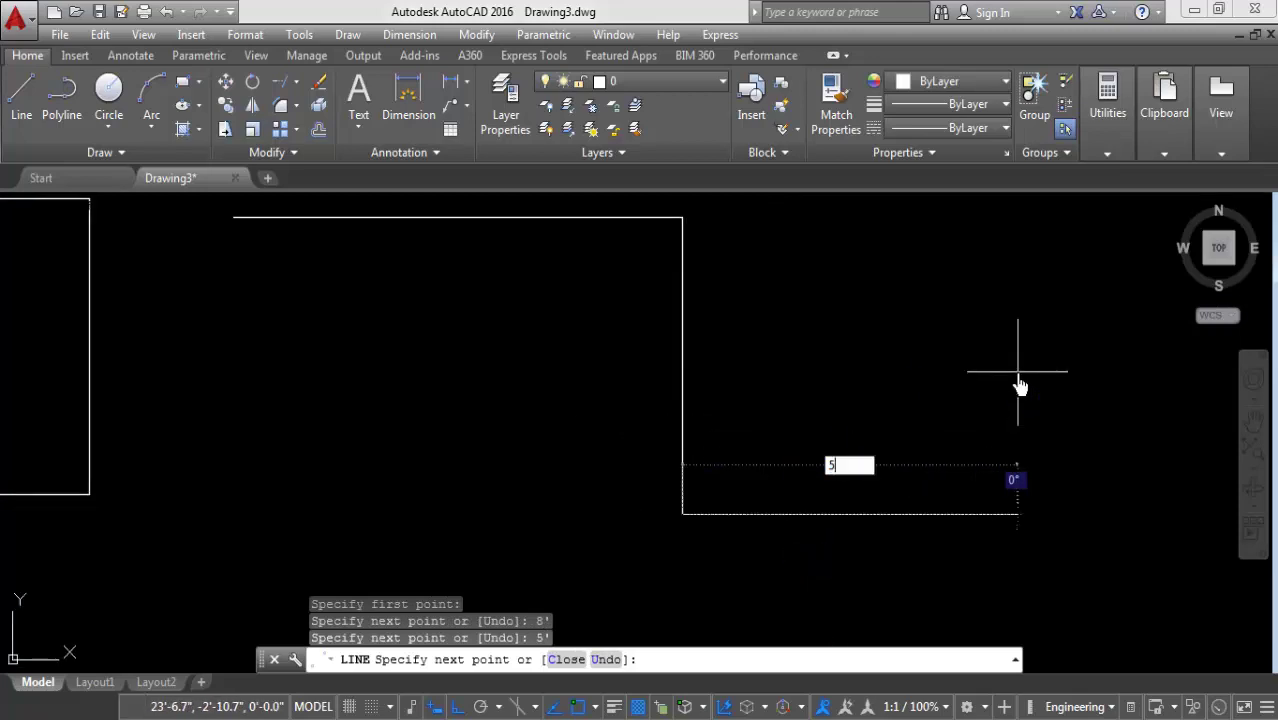
key(Return)
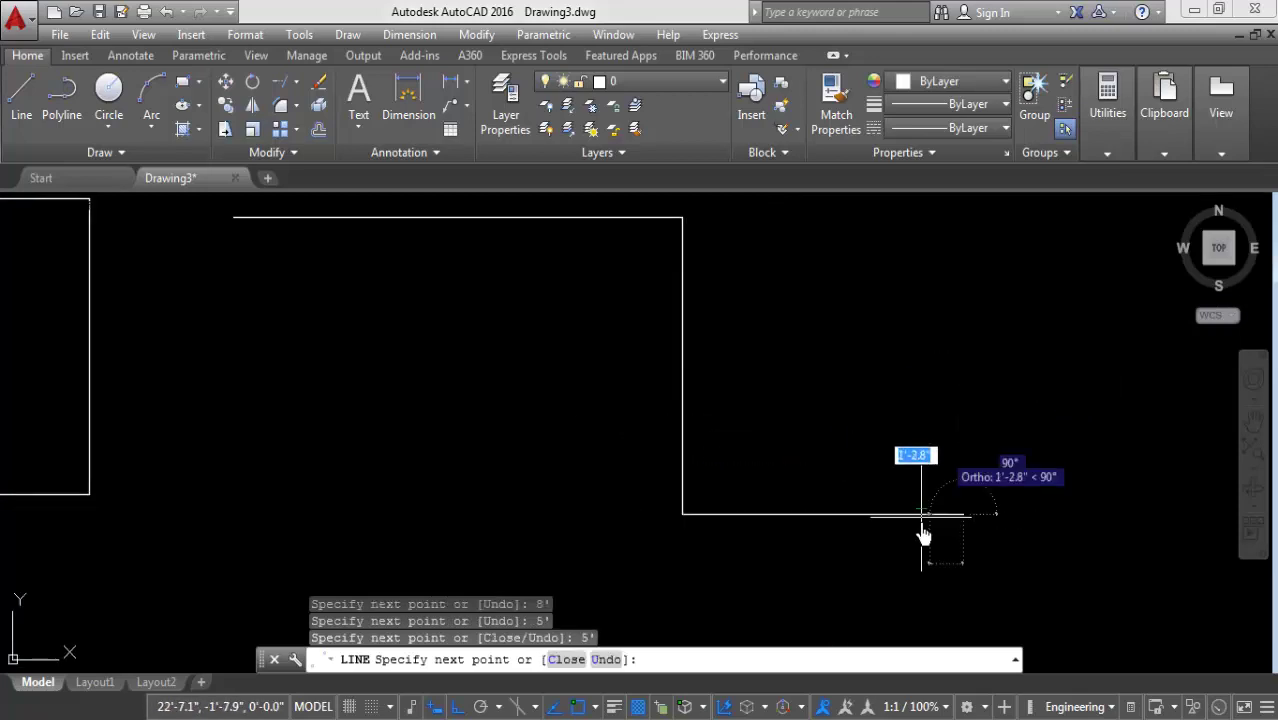
middle_drag(913, 544, 919, 466)
text(5)
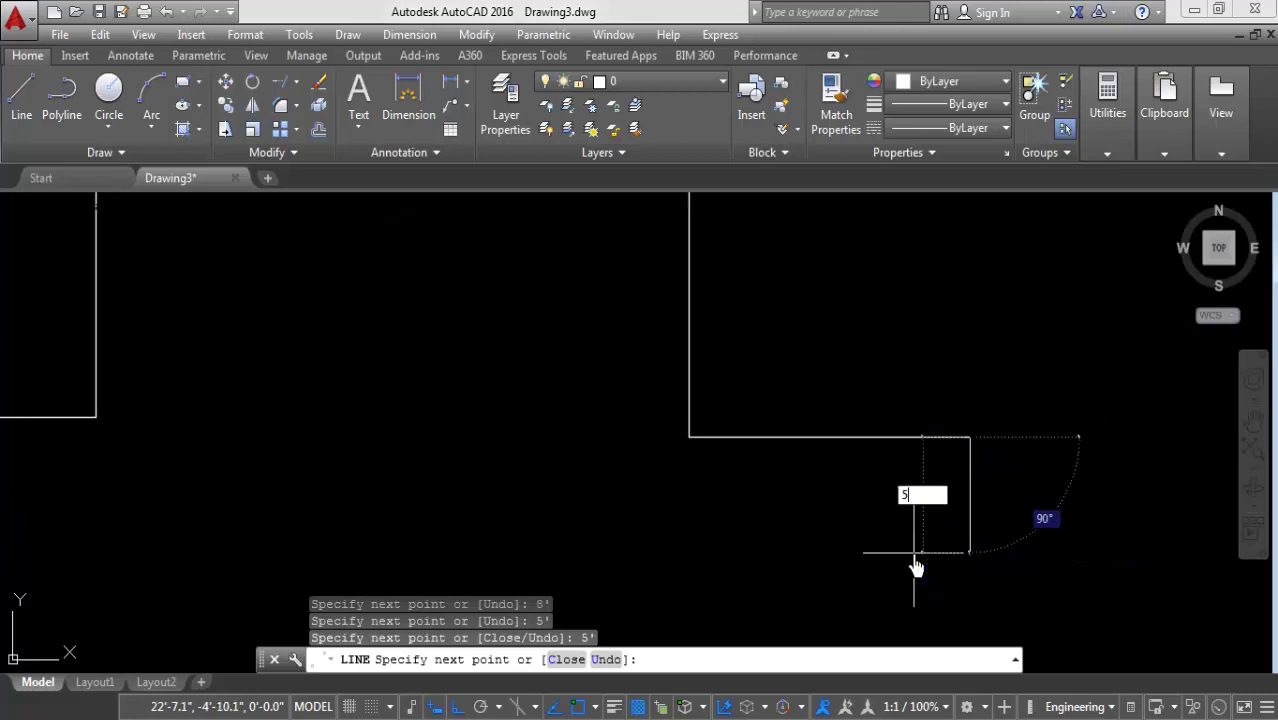
key(Return)
scroll(913, 545, down, 2)
scroll(895, 560, down, 3)
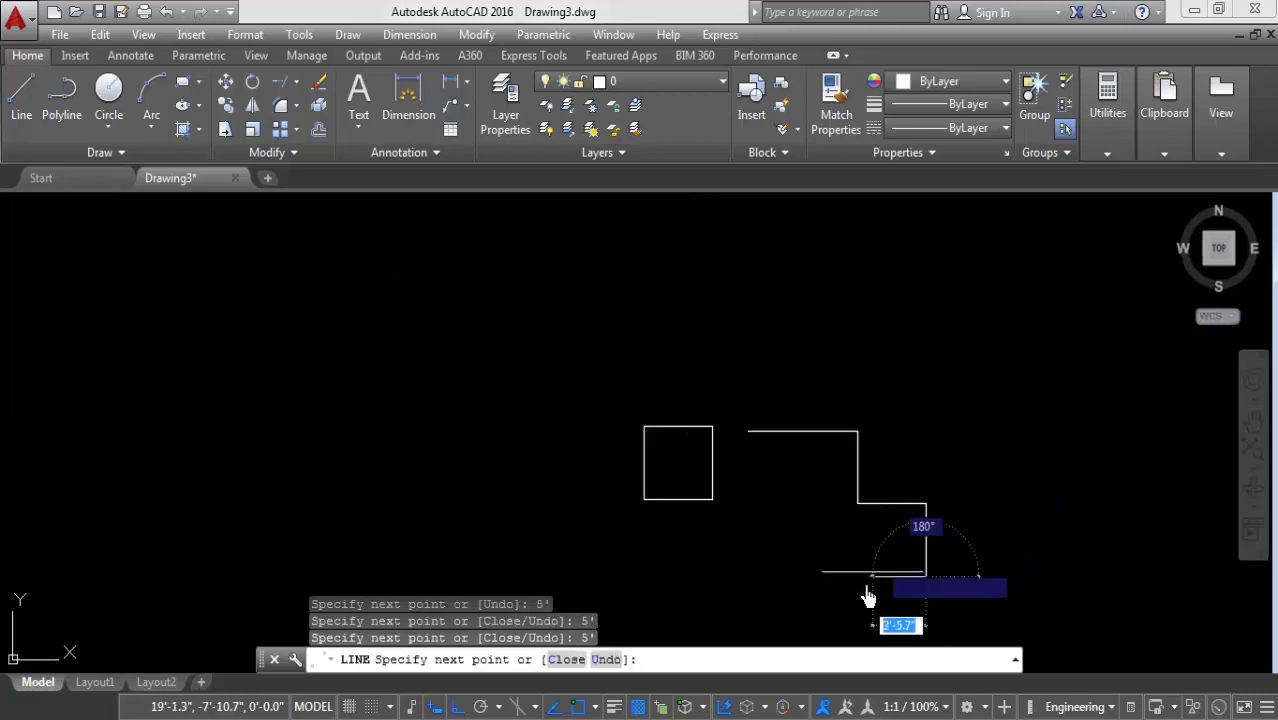
scroll(845, 612, up, 2)
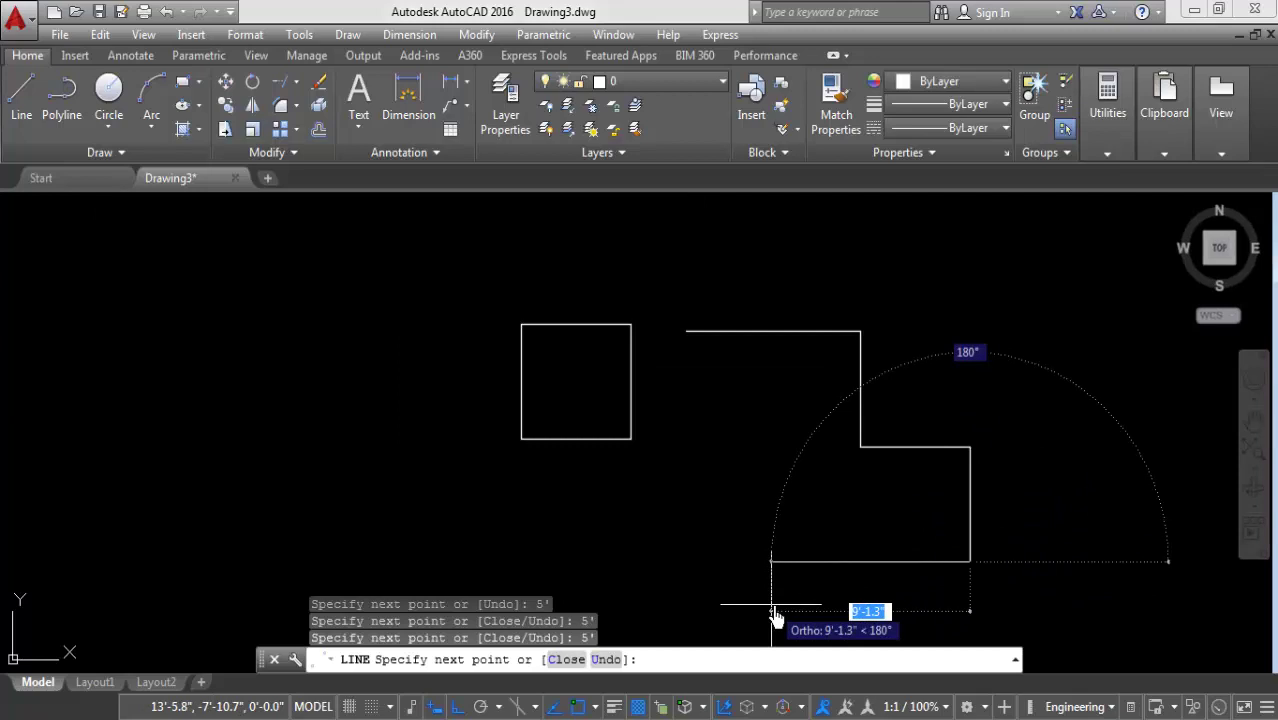
key(Escape)
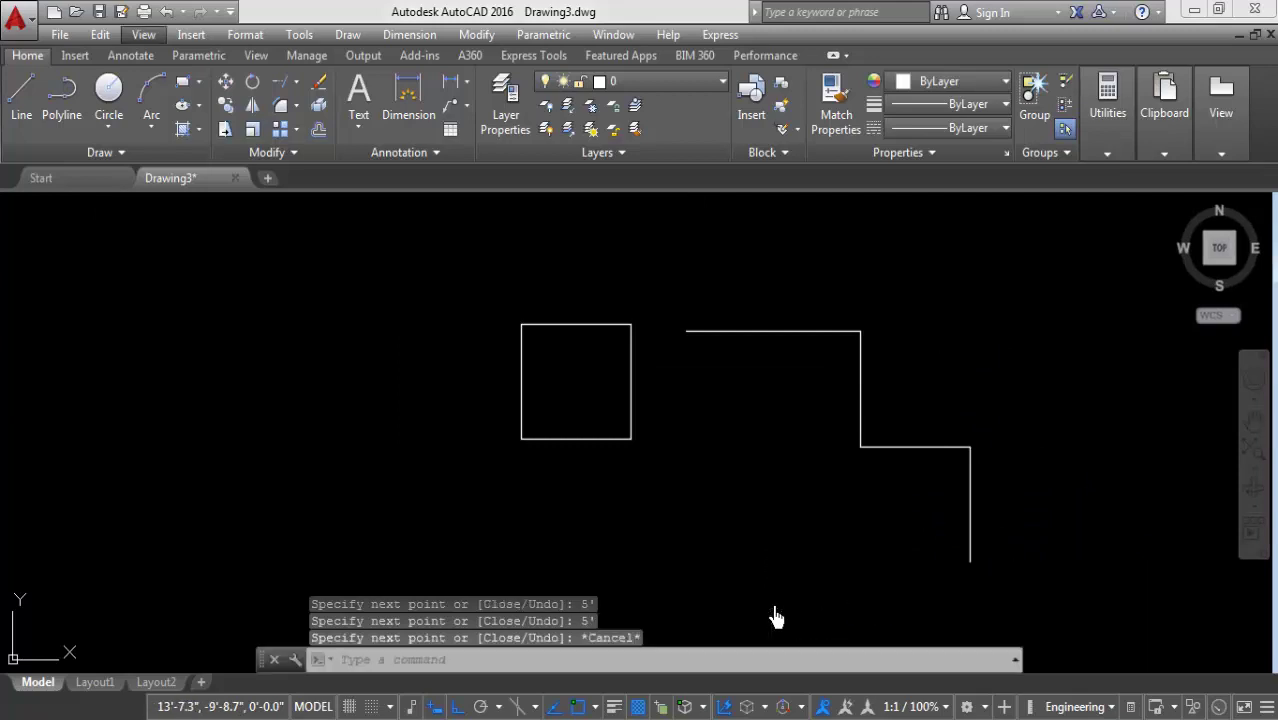
Step: Start a new line at the outline's bottom end and close it with 13' and 10' edges
middle_drag(965, 548, 916, 556)
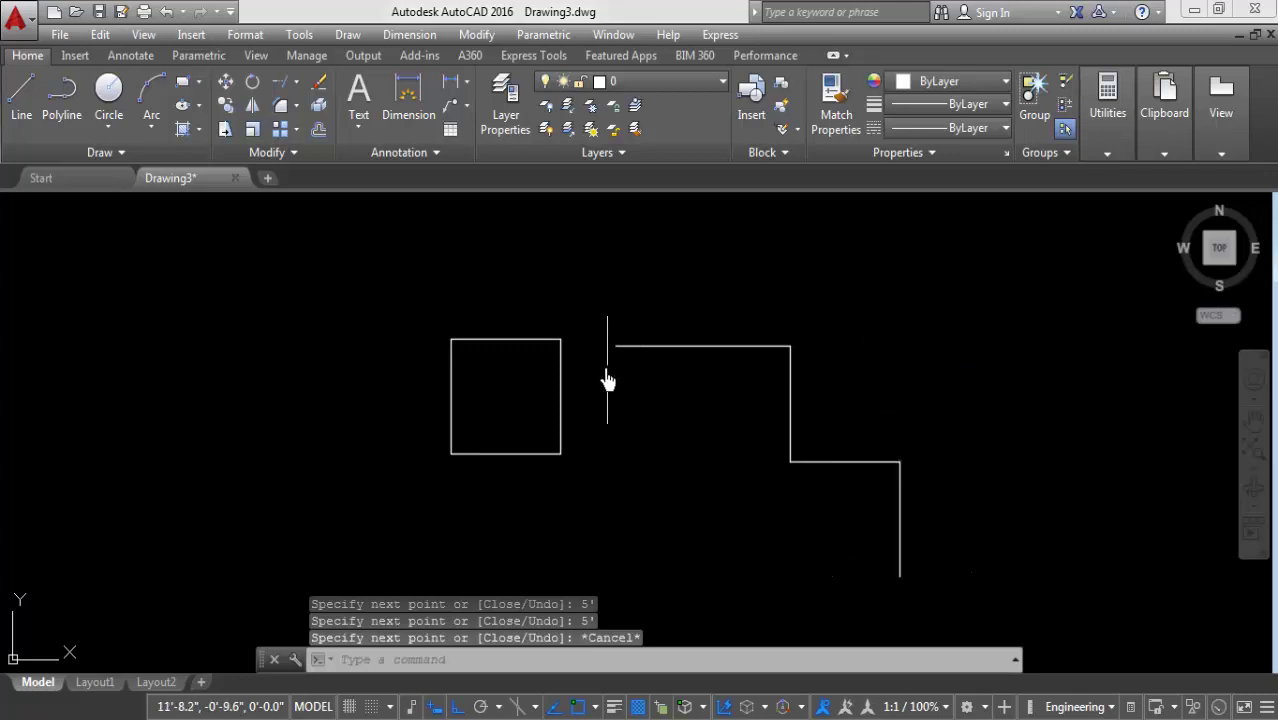
middle_drag(785, 553, 759, 508)
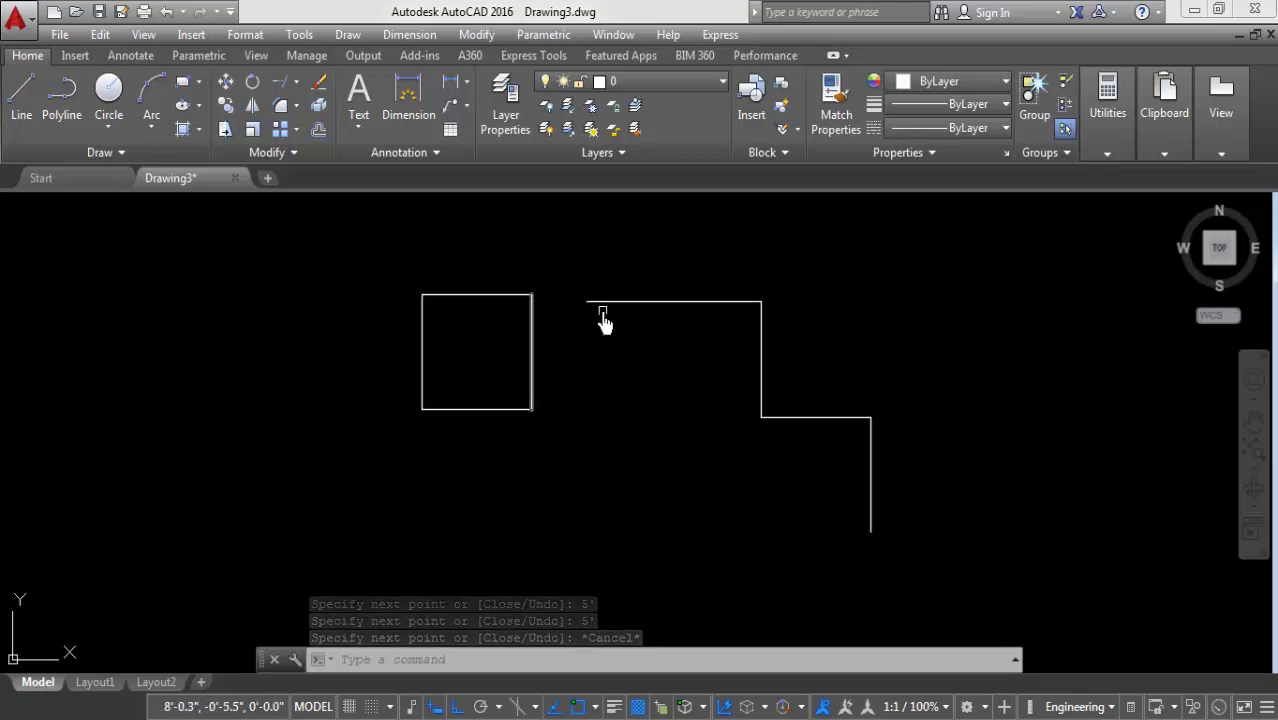
click(21, 95)
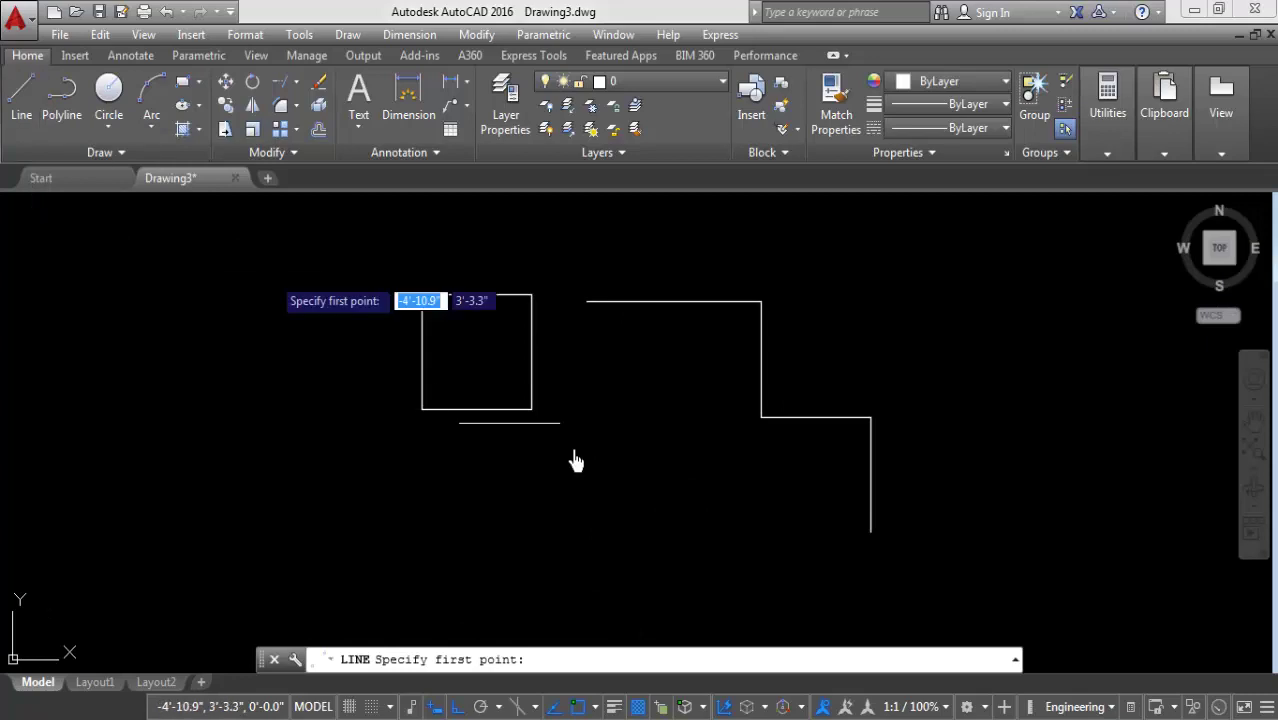
click(871, 532)
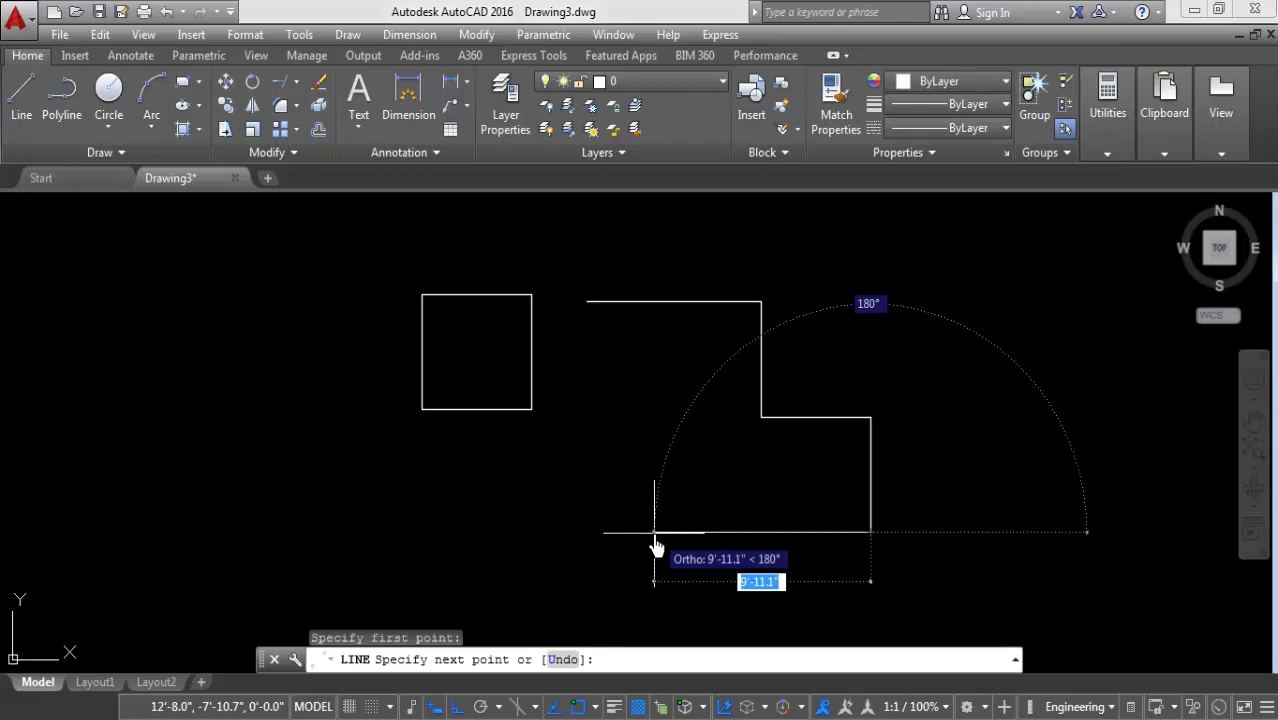
text(13)
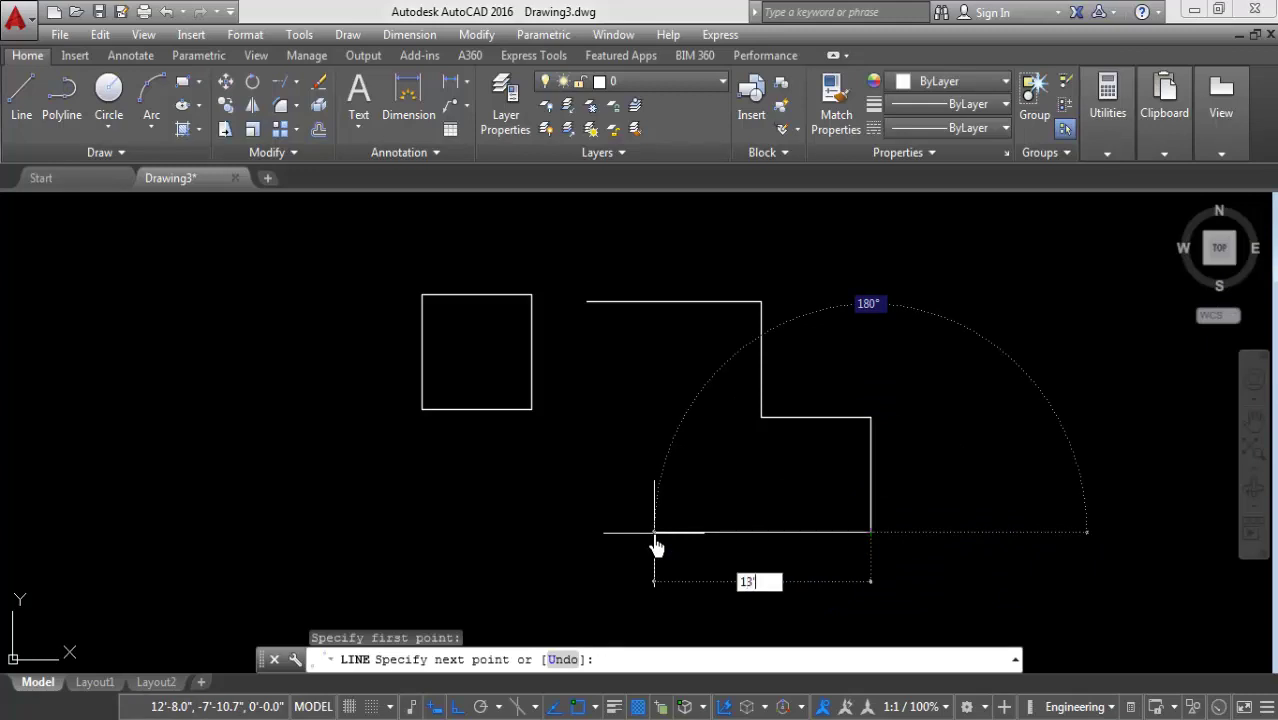
key(Return)
text(10')
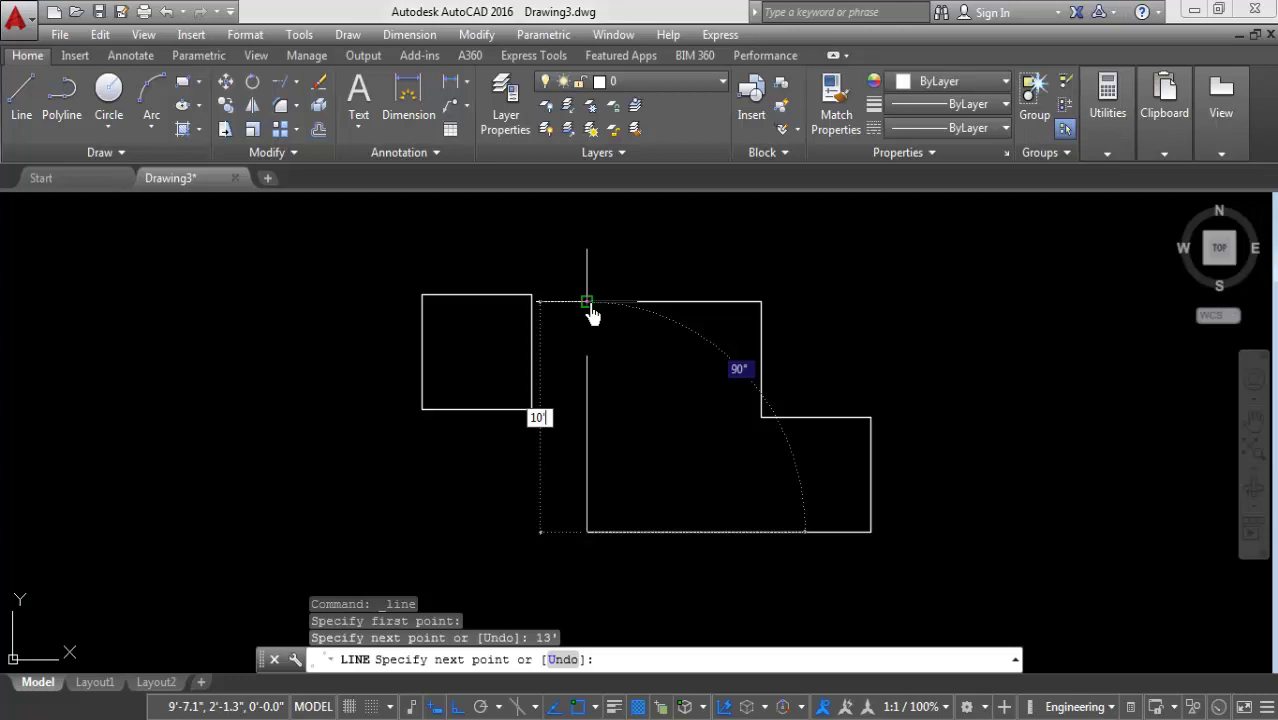
key(Return)
key(Return)
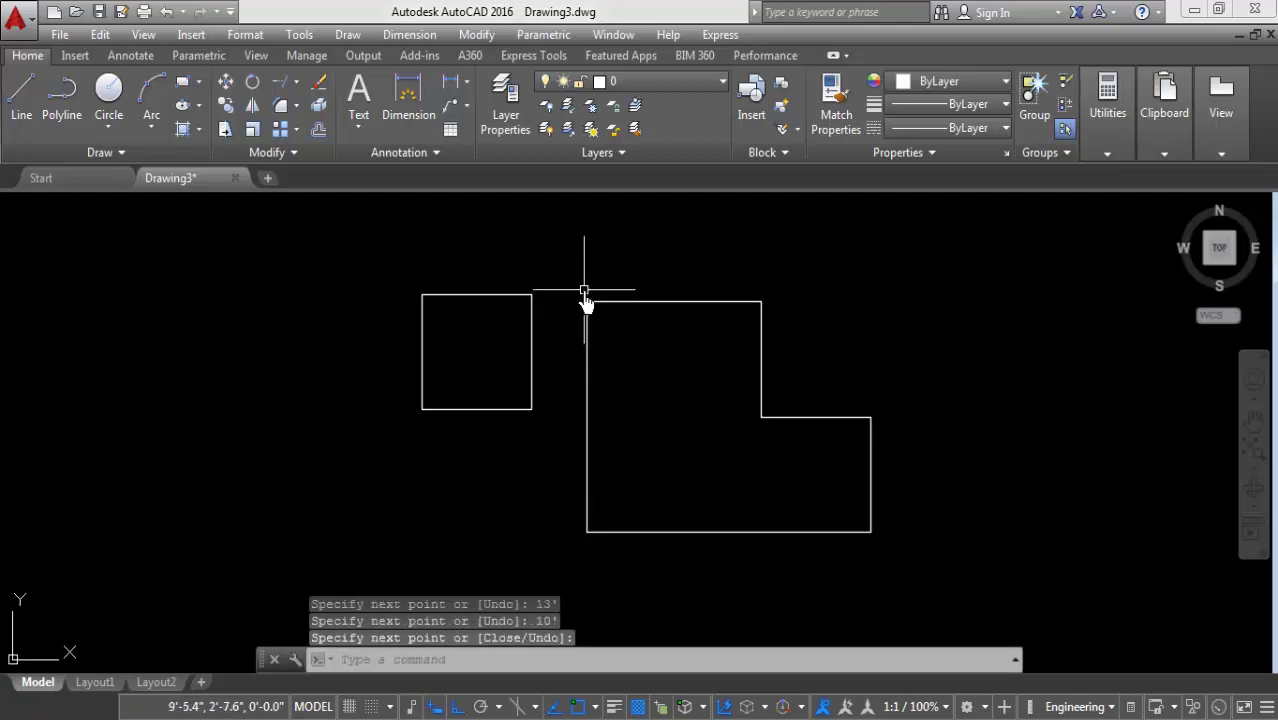
Step: Center the square and stepped outline in view and open the dimension type flyout
middle_drag(680, 371, 560, 361)
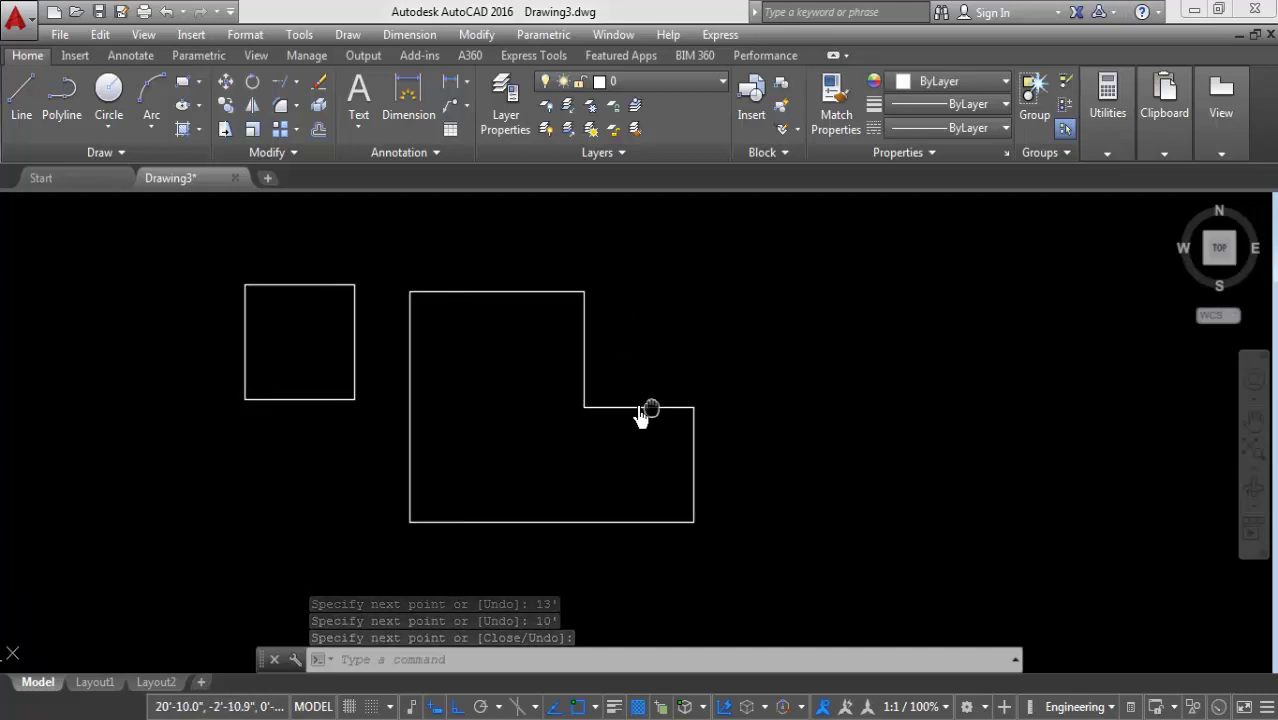
middle_drag(659, 376, 512, 348)
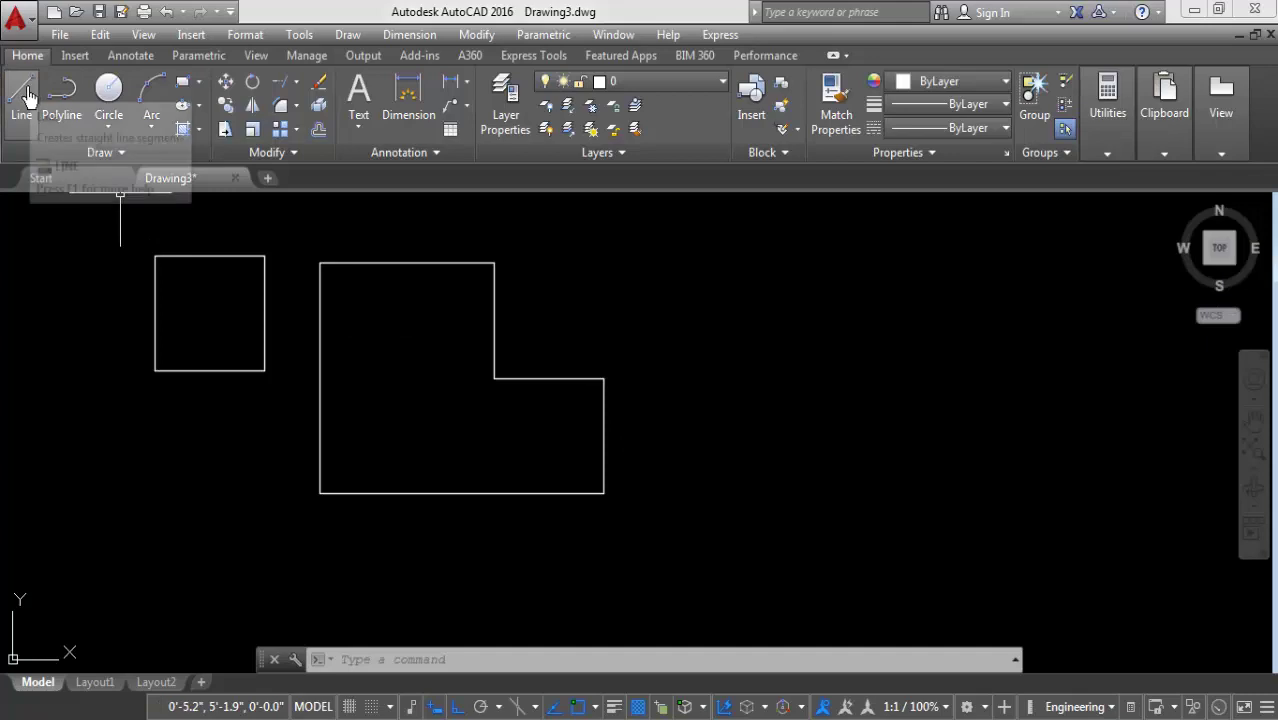
mouse_move(300, 271)
middle_down()
mouse_move(334, 371)
mouse_move(352, 345)
middle_up()
scroll(320, 310, up, 2)
scroll(375, 360, down, 2)
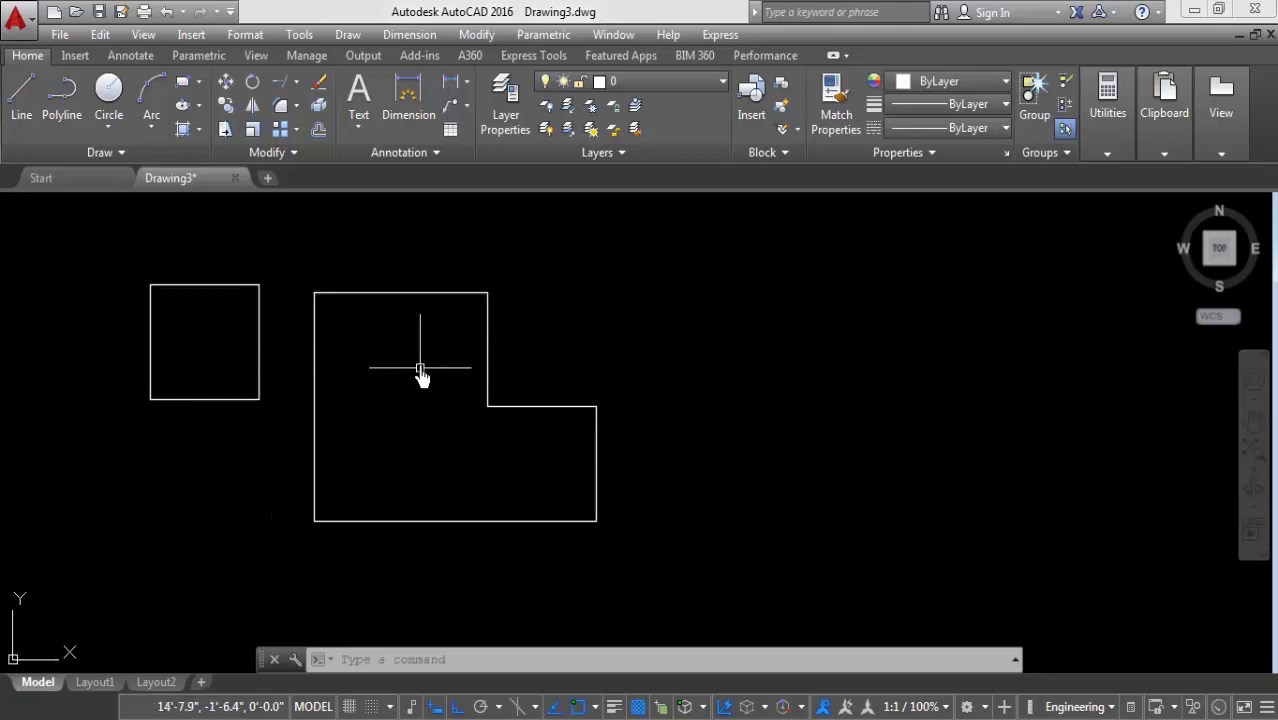
middle_drag(434, 419, 413, 412)
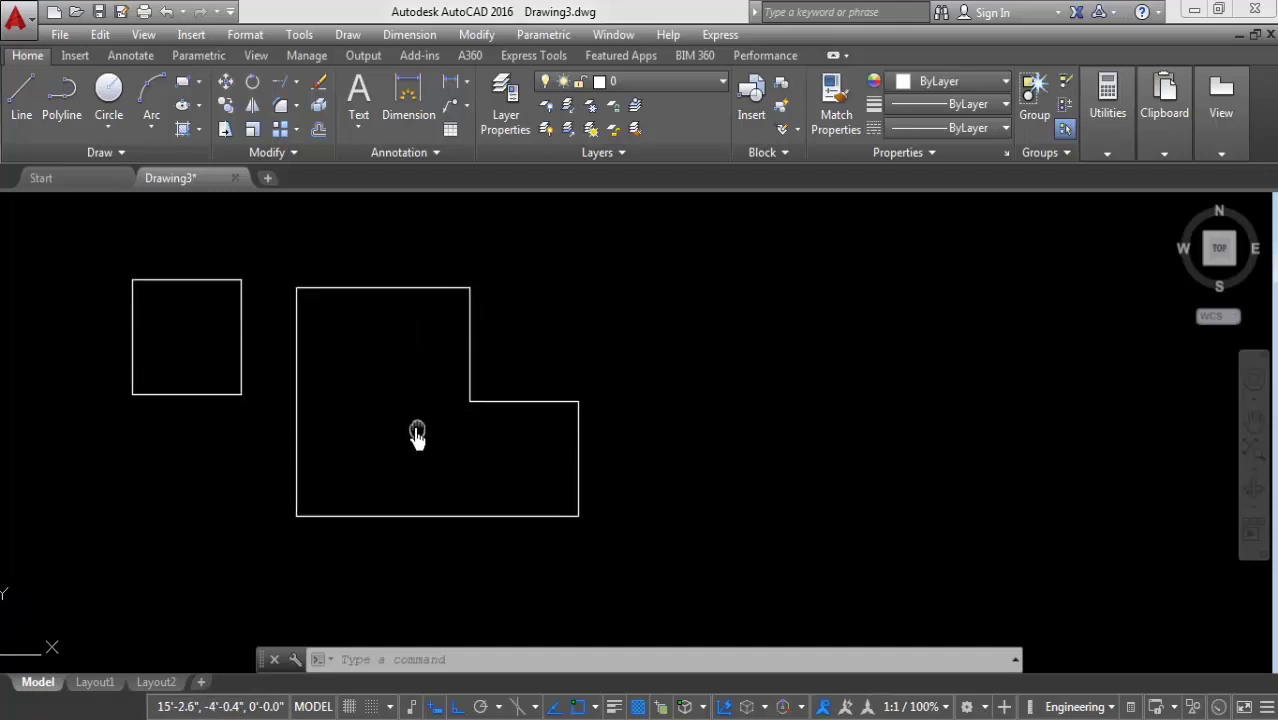
click(467, 84)
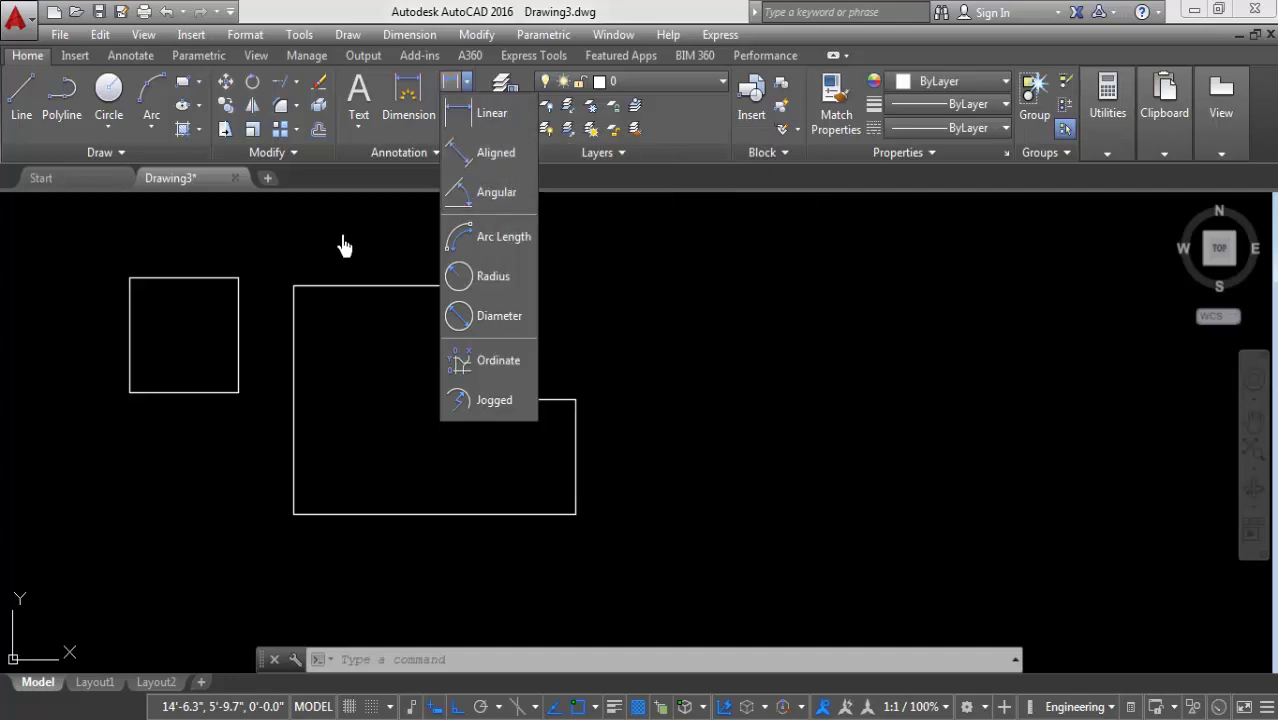
Step: Place a Linear dimension reading 96.0000 just above the stepped outline's 8' top edge
click(316, 283)
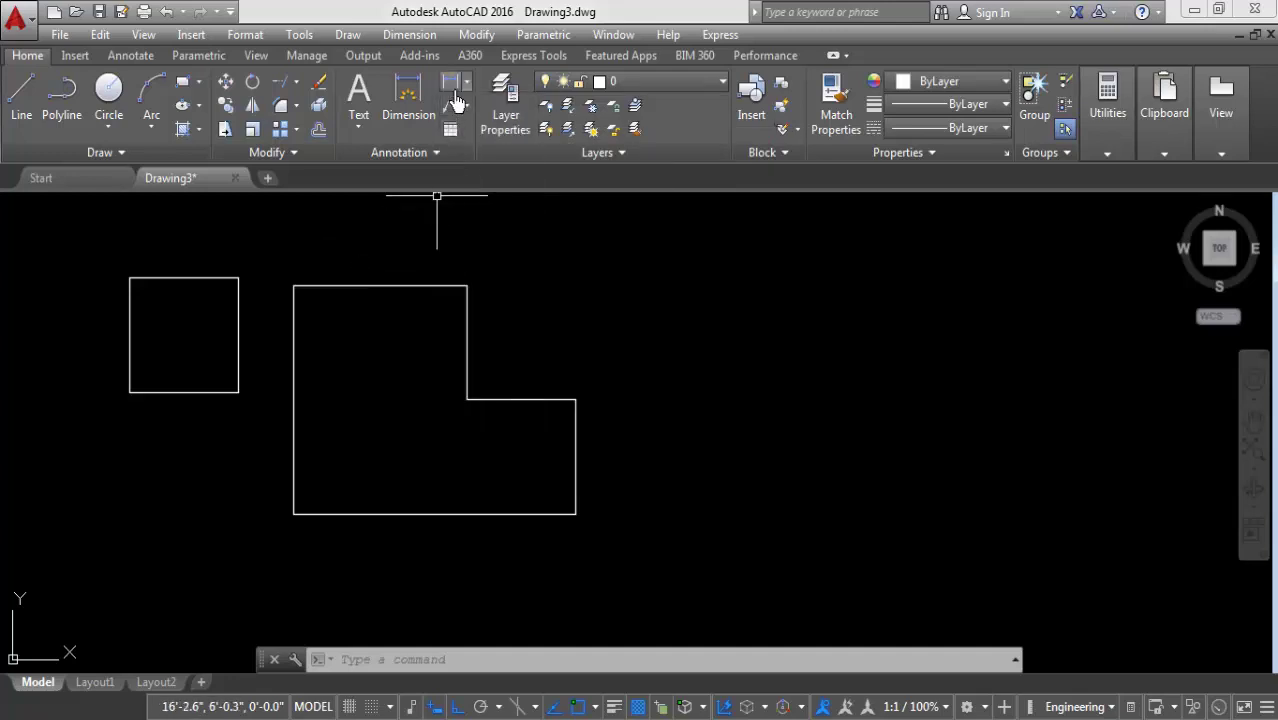
click(464, 86)
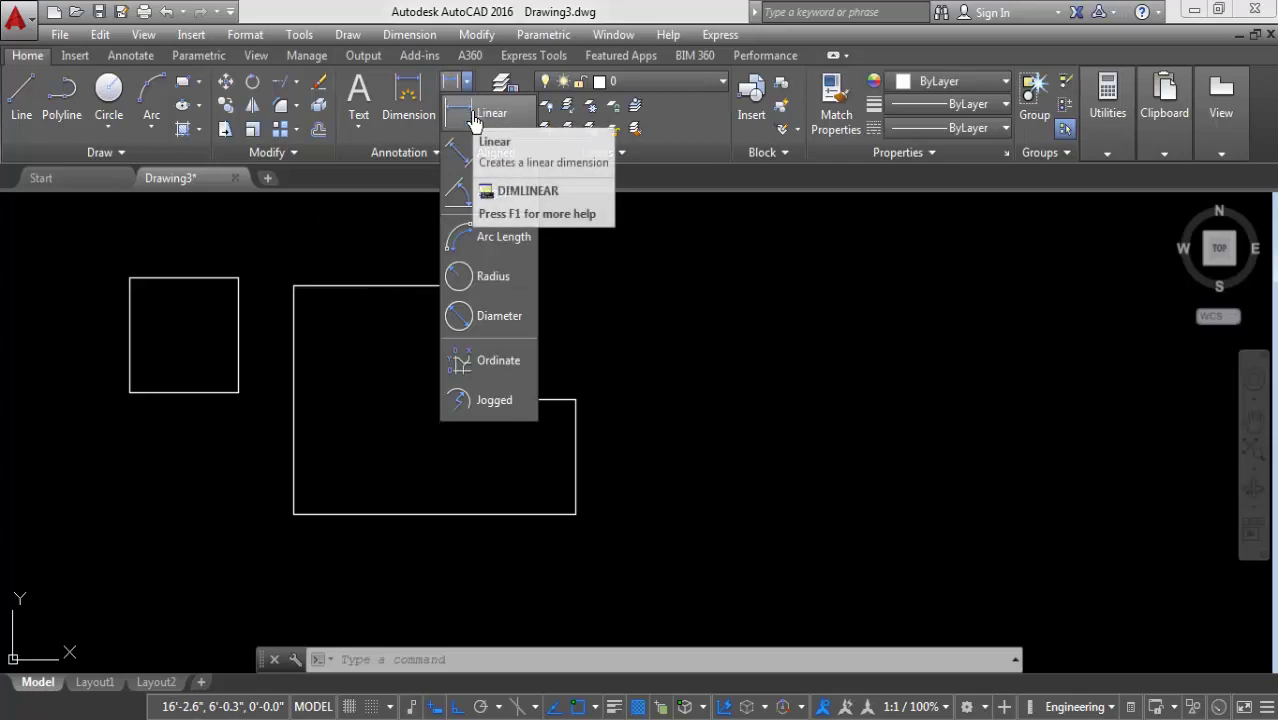
click(474, 118)
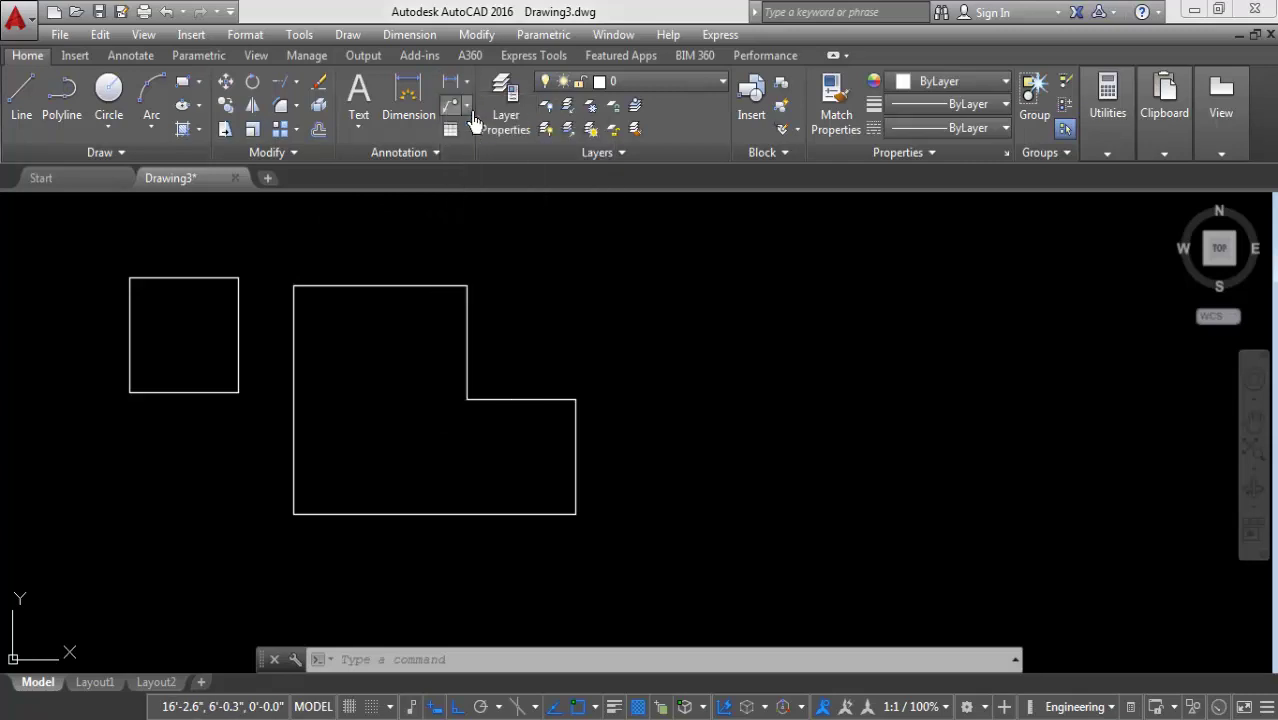
click(293, 287)
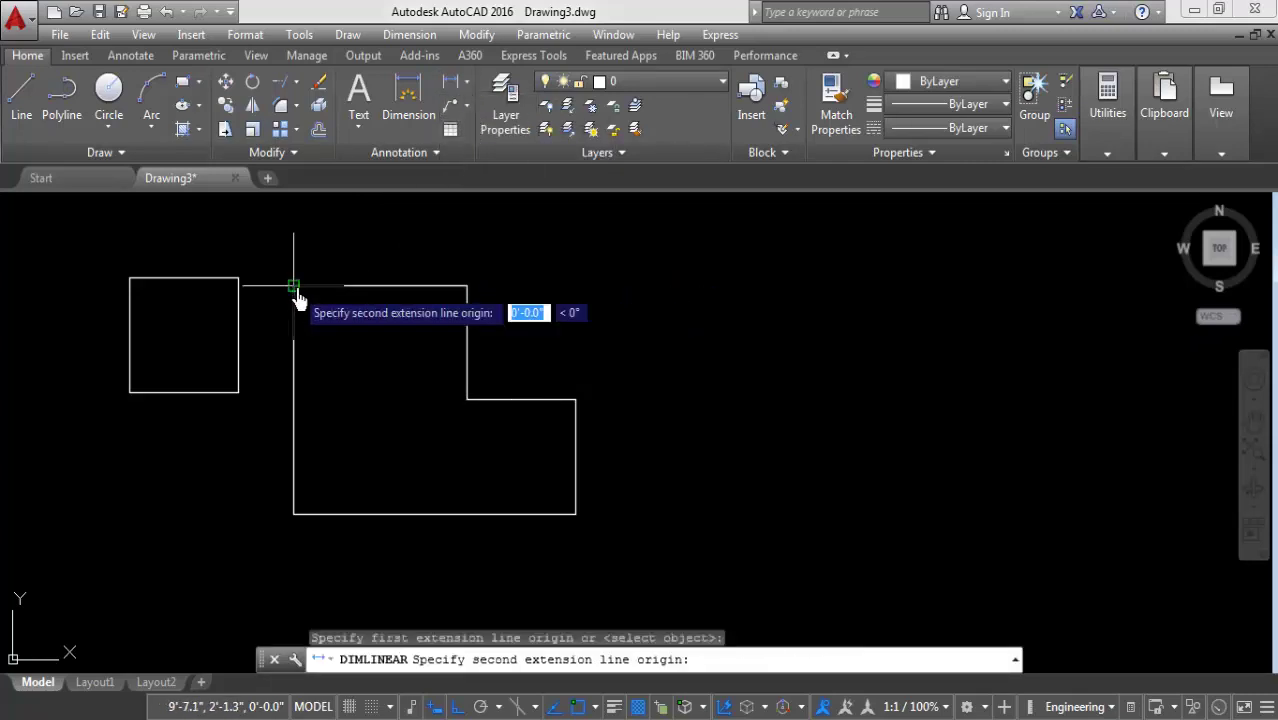
click(466, 287)
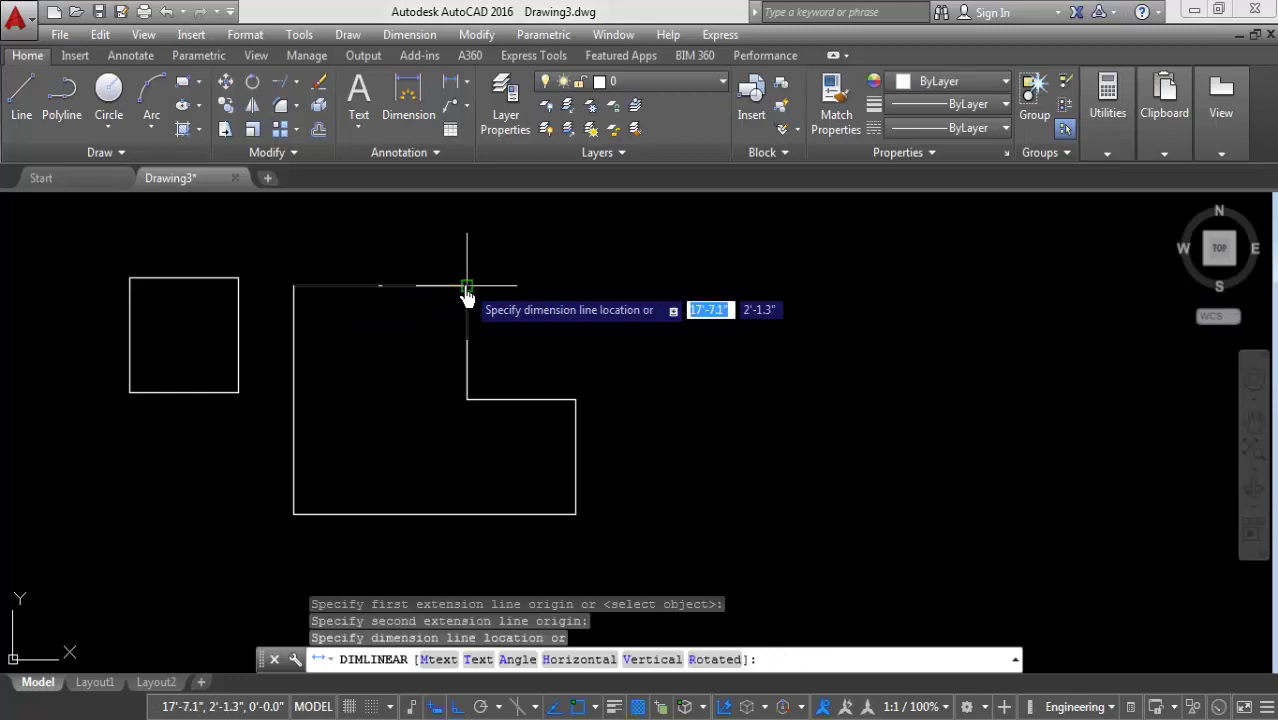
click(405, 279)
Step: Zoom around the new 96.0000 dimension and bring up the Dimension menu
scroll(379, 277, up, 3)
scroll(375, 280, up, 3)
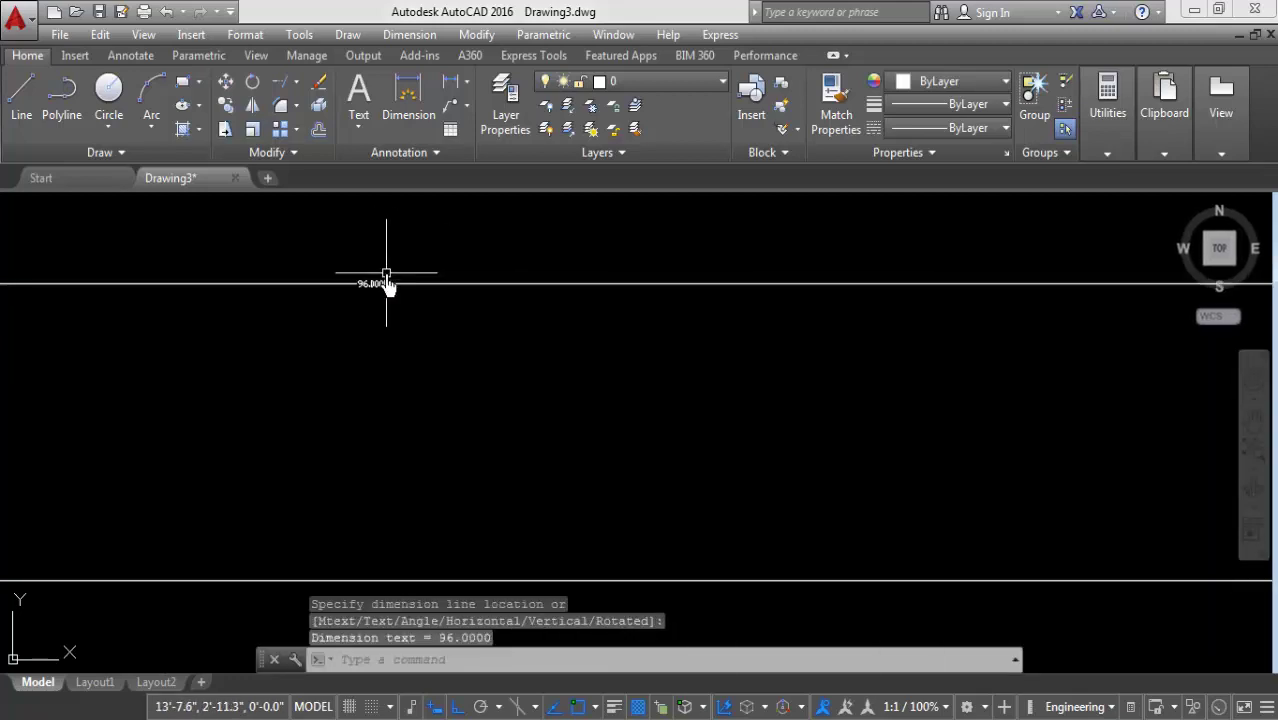
scroll(380, 285, up, 3)
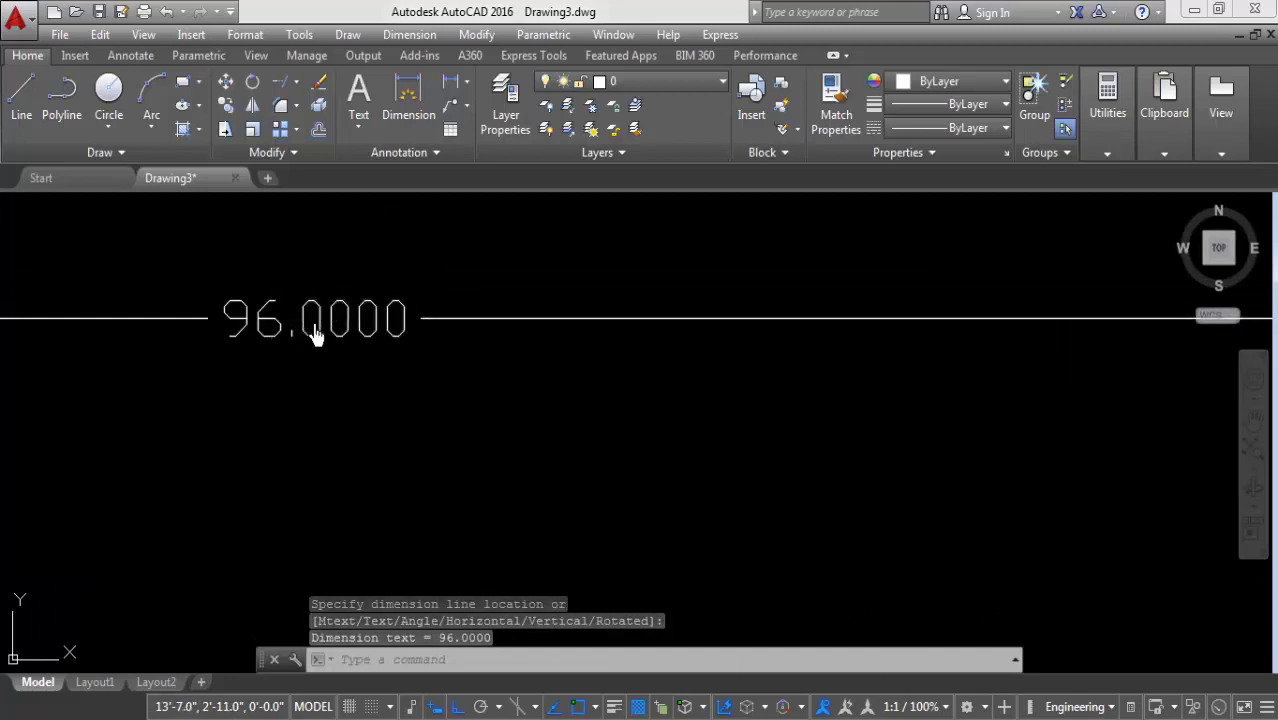
scroll(433, 351, down, 5)
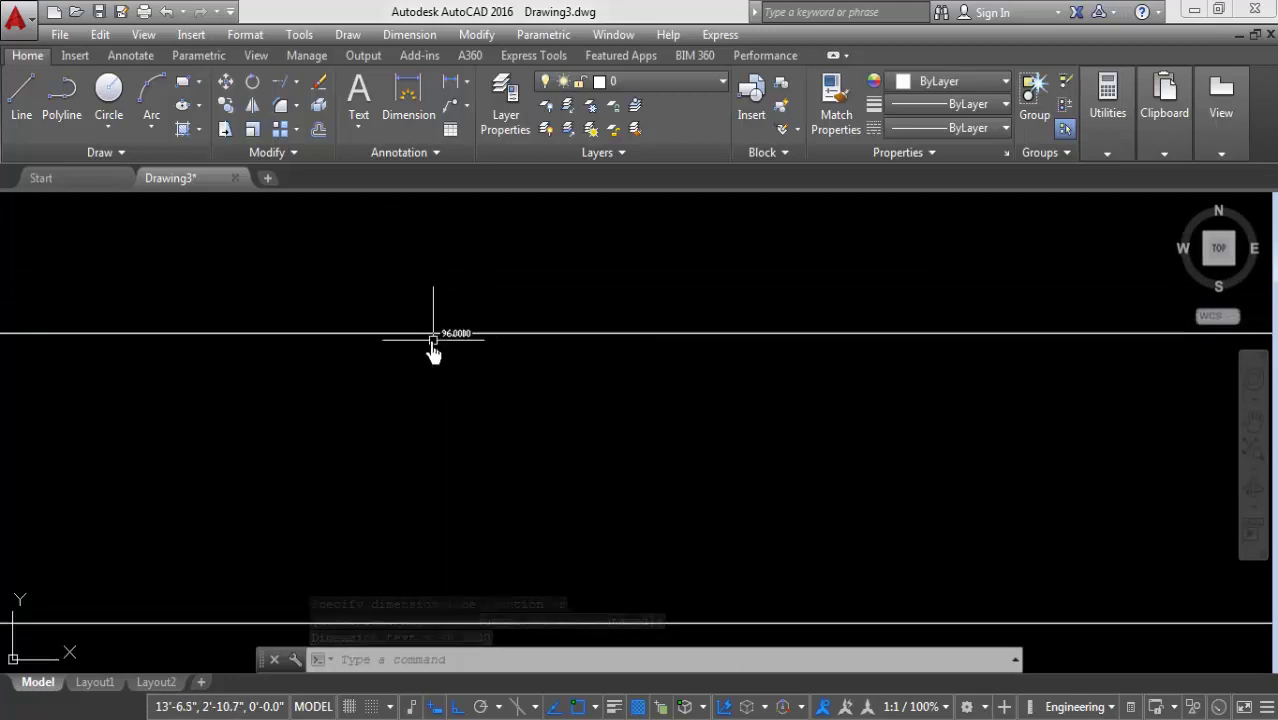
scroll(490, 330, up, 4)
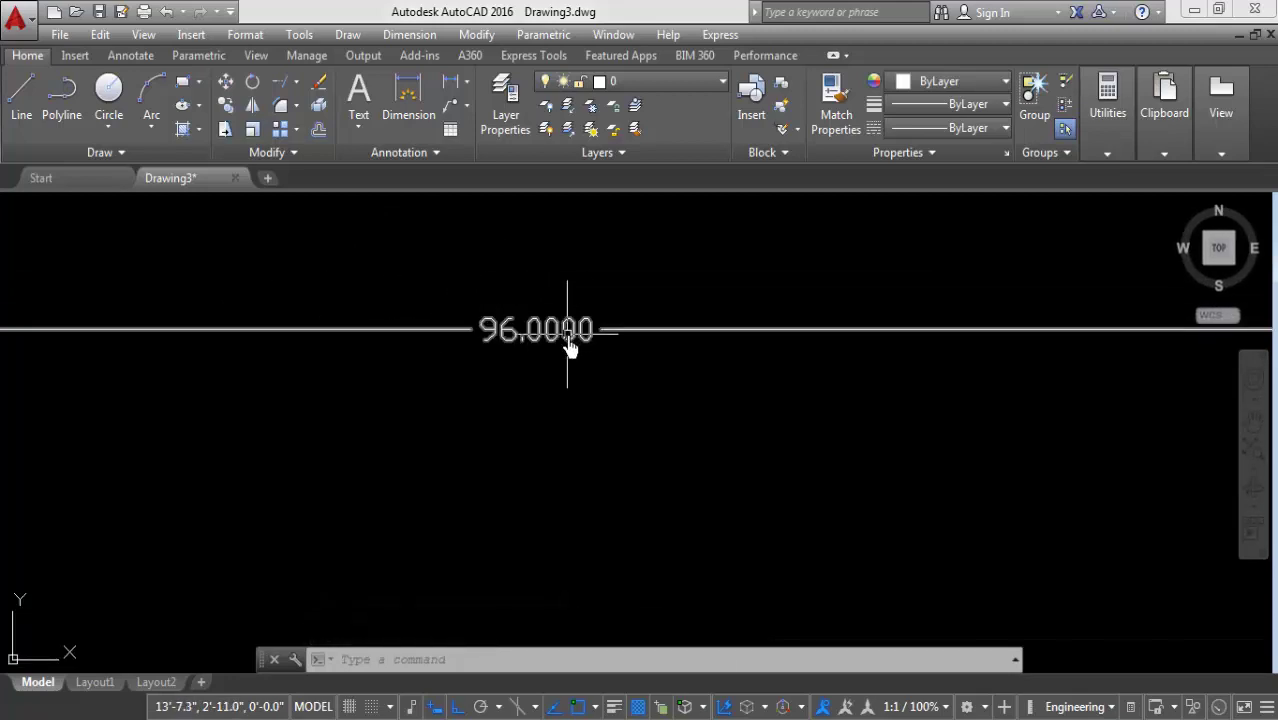
scroll(522, 285, down, 3)
scroll(437, 280, down, 2)
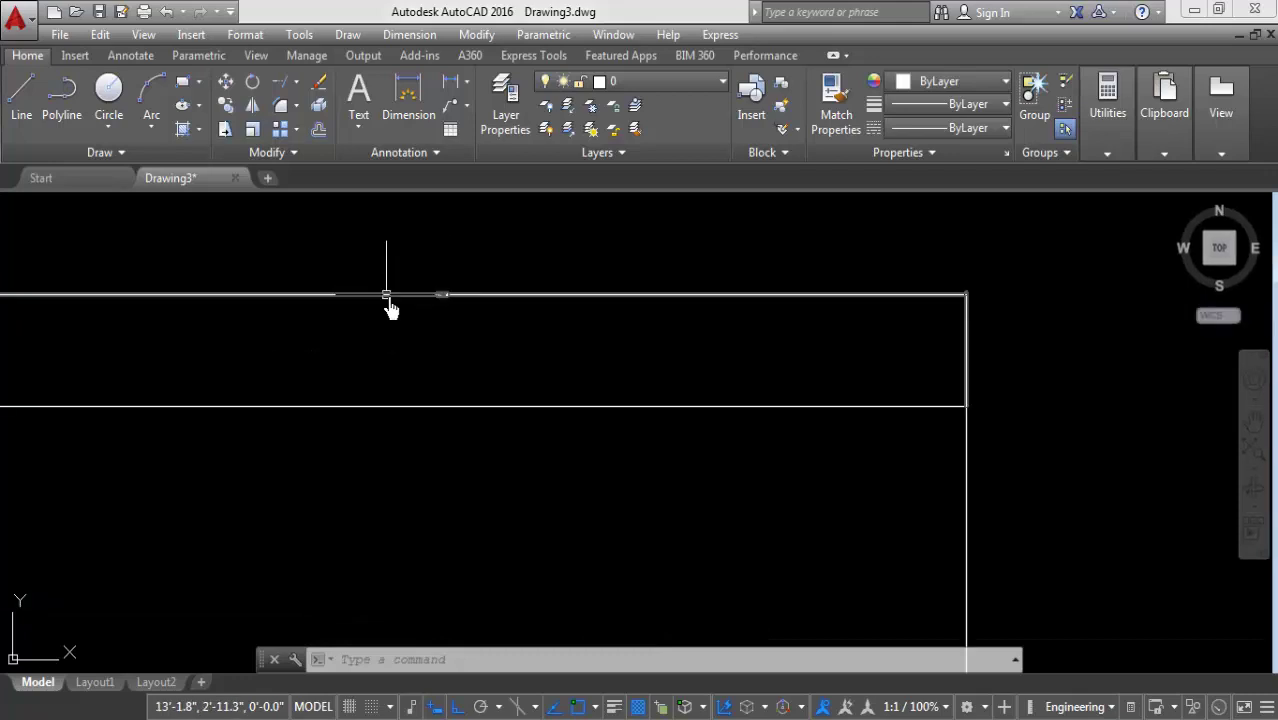
scroll(950, 305, up, 3)
scroll(905, 300, up, 4)
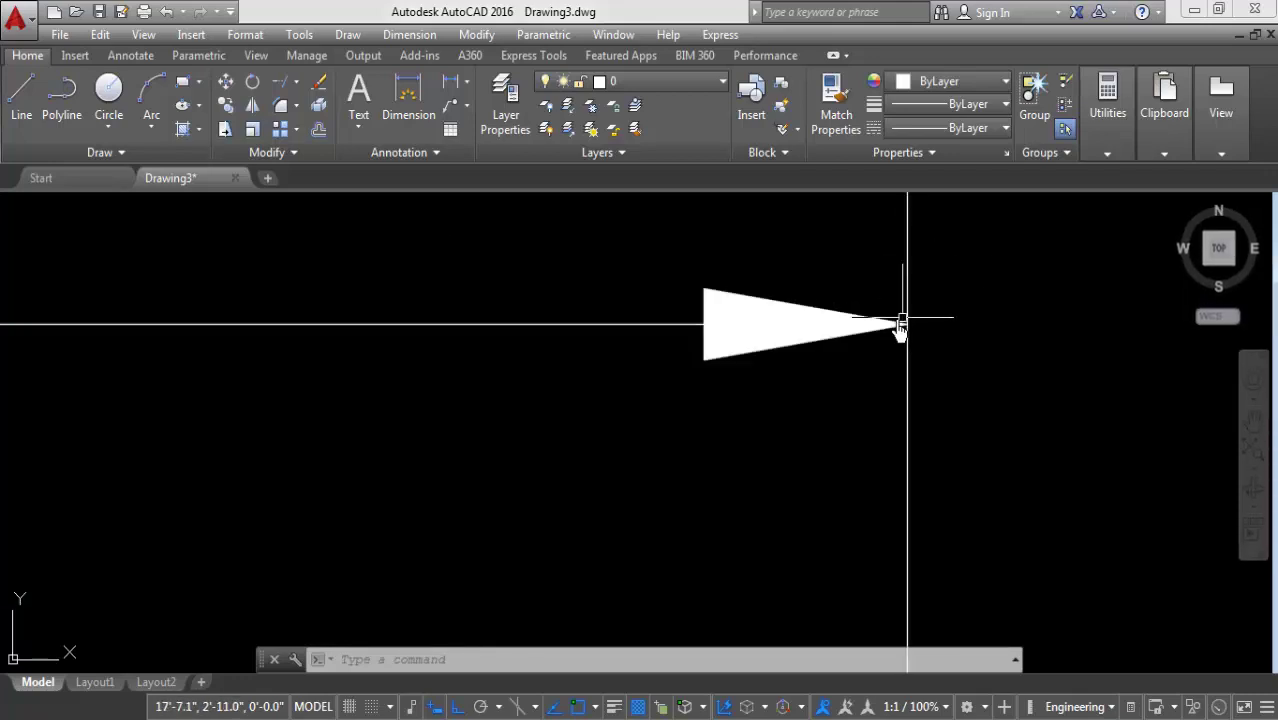
scroll(905, 315, down, 2)
scroll(880, 318, down, 2)
scroll(760, 345, down, 3)
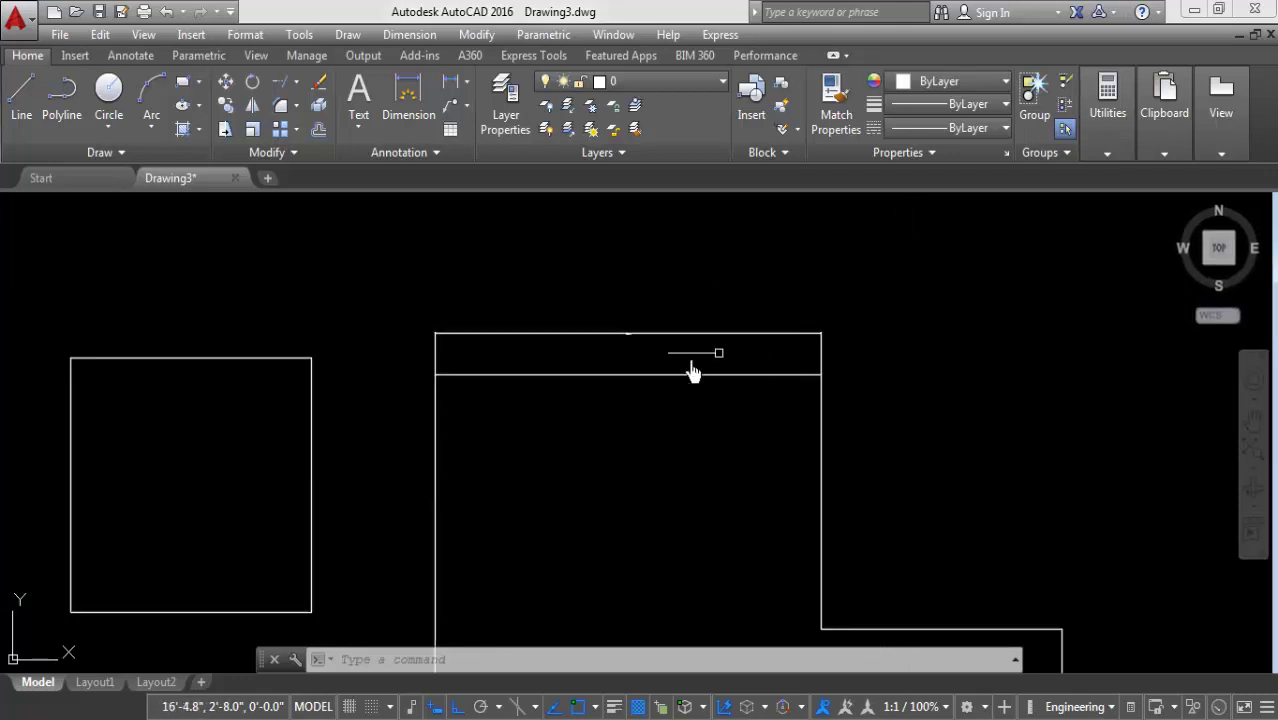
scroll(640, 345, up, 2)
scroll(607, 335, up, 1)
scroll(607, 345, down, 1)
scroll(600, 345, up, 1)
scroll(580, 340, down, 1)
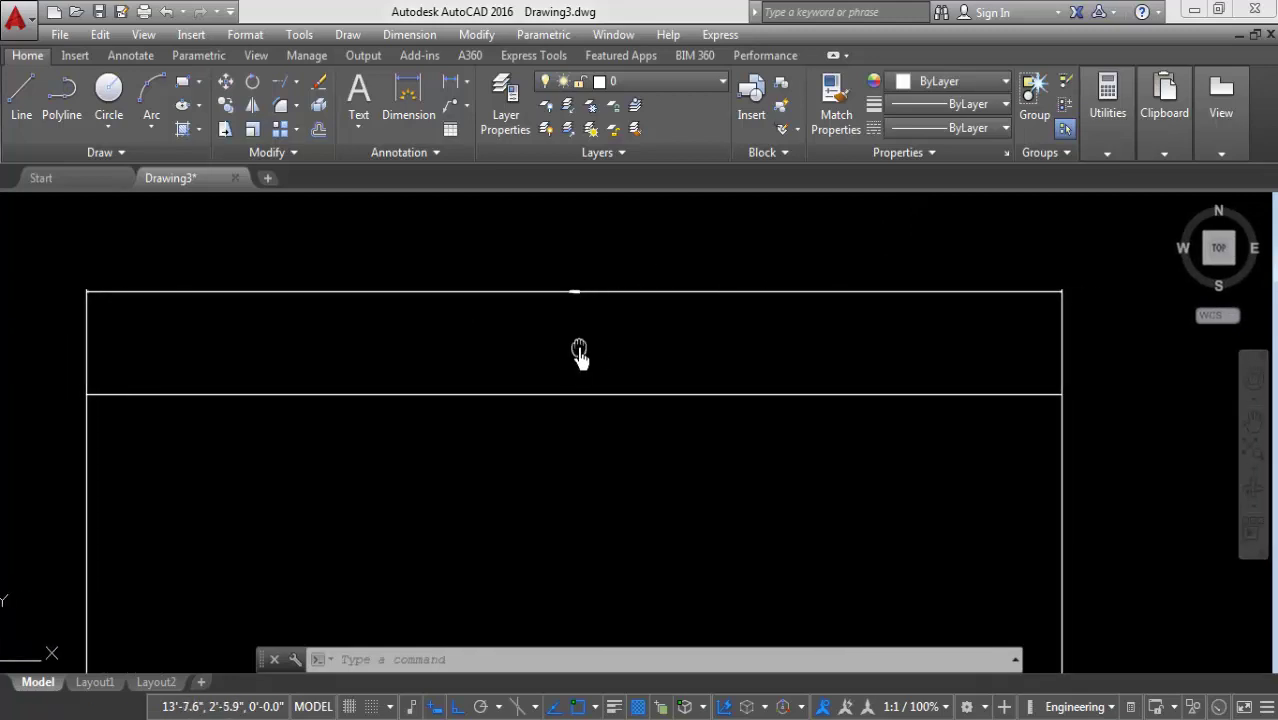
click(415, 38)
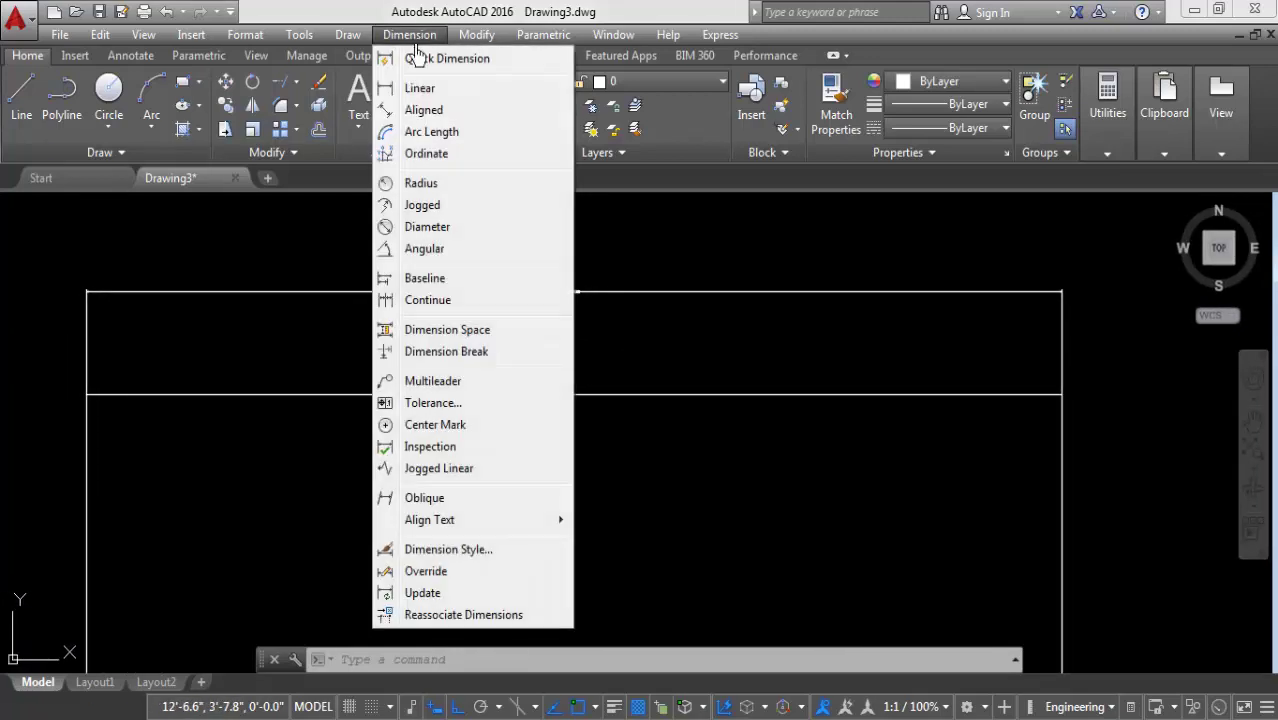
Step: Open and close the Dimension Style Manager from the Dimension menu and with the D command
click(448, 550)
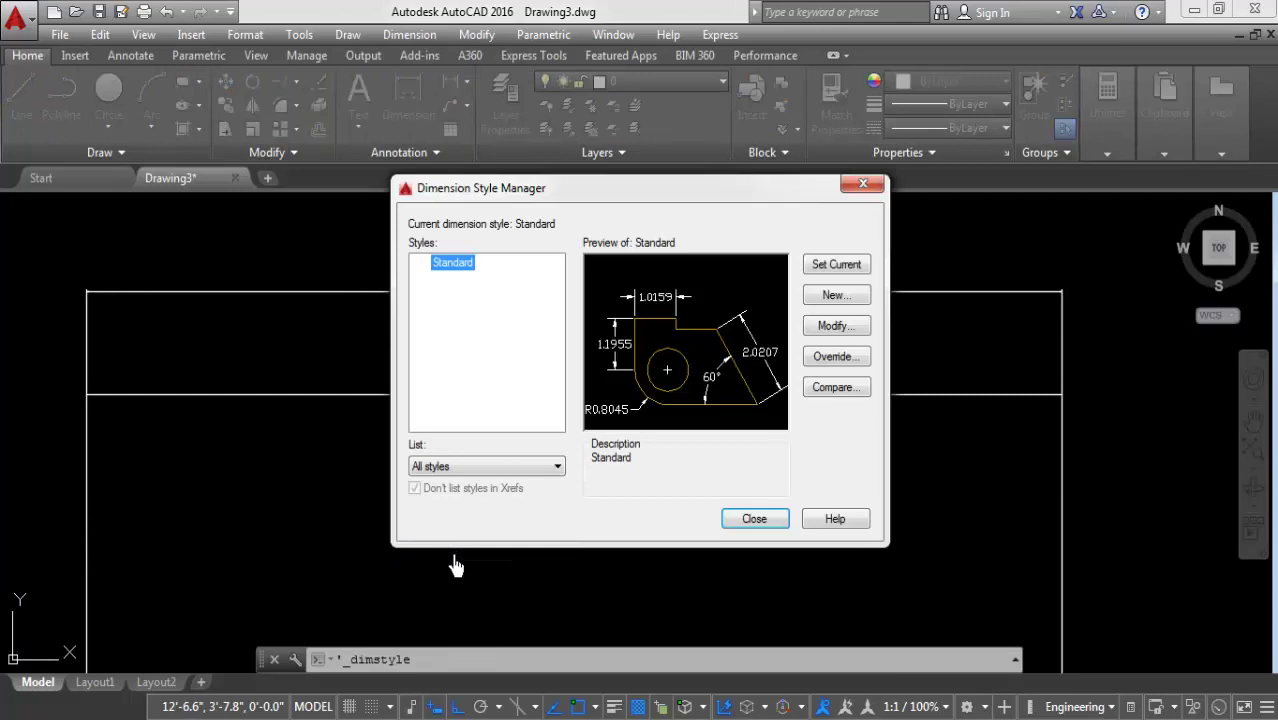
click(864, 187)
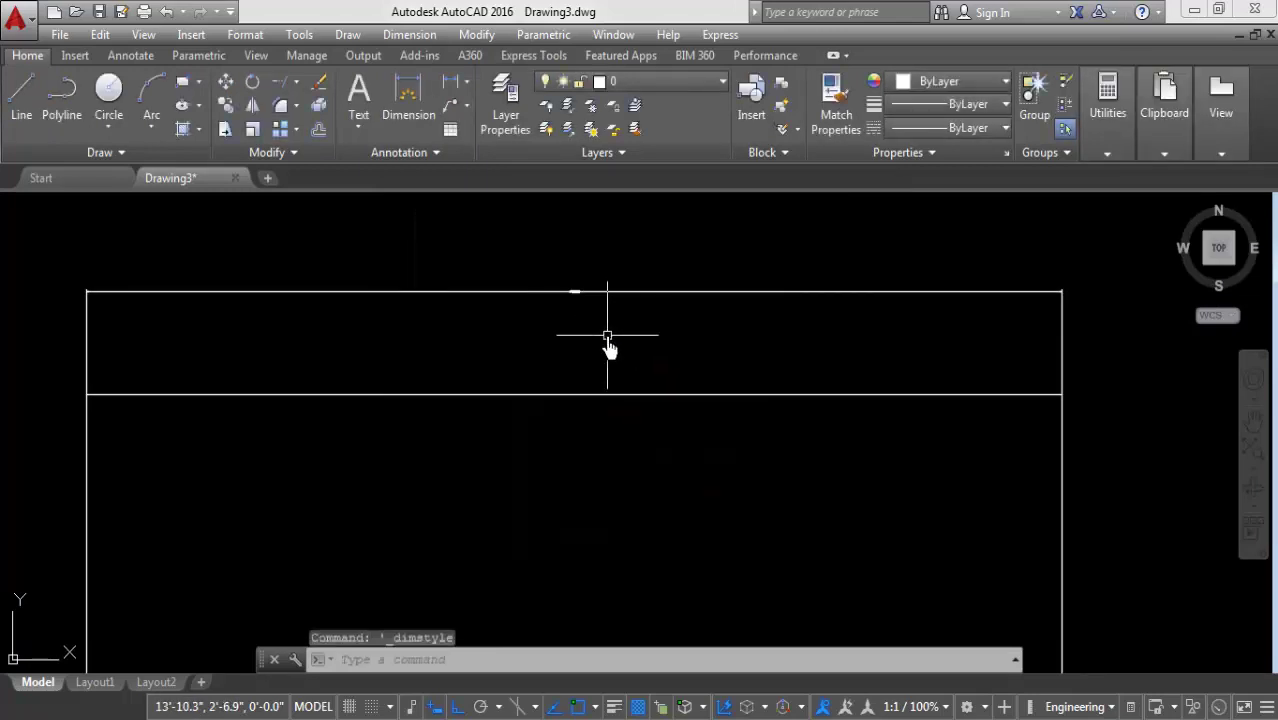
text(D)
key(Return)
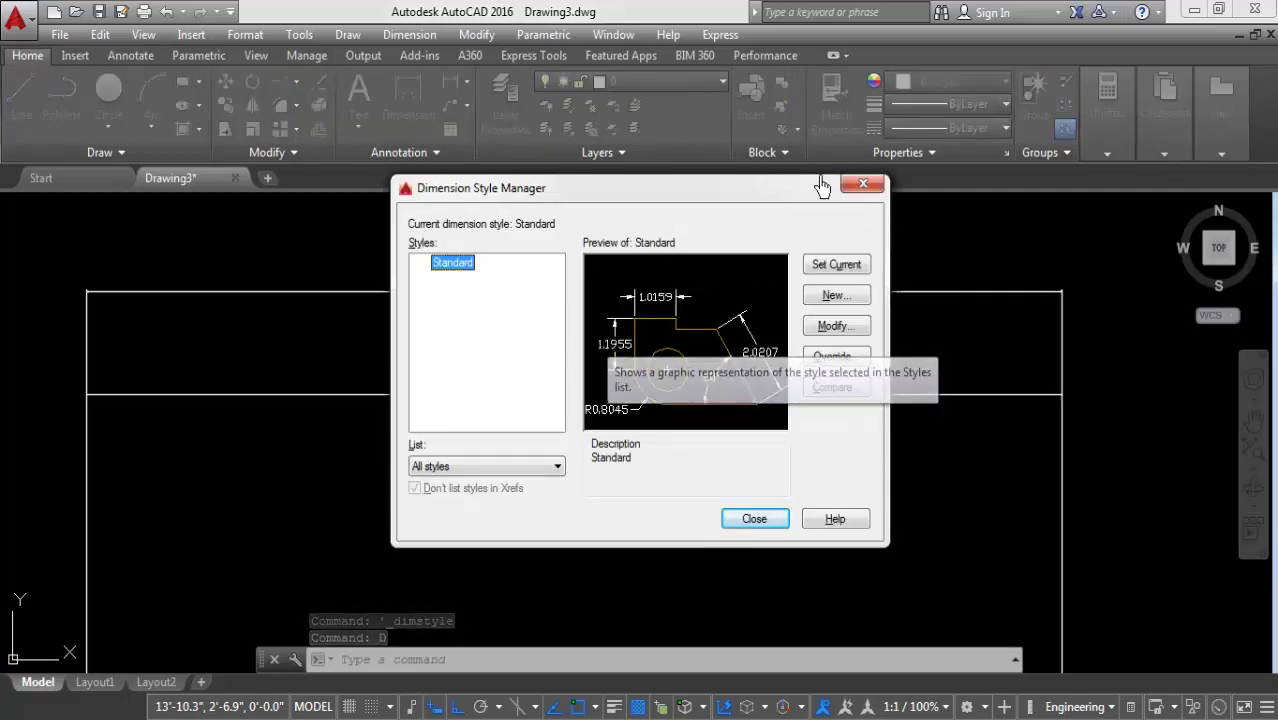
click(863, 186)
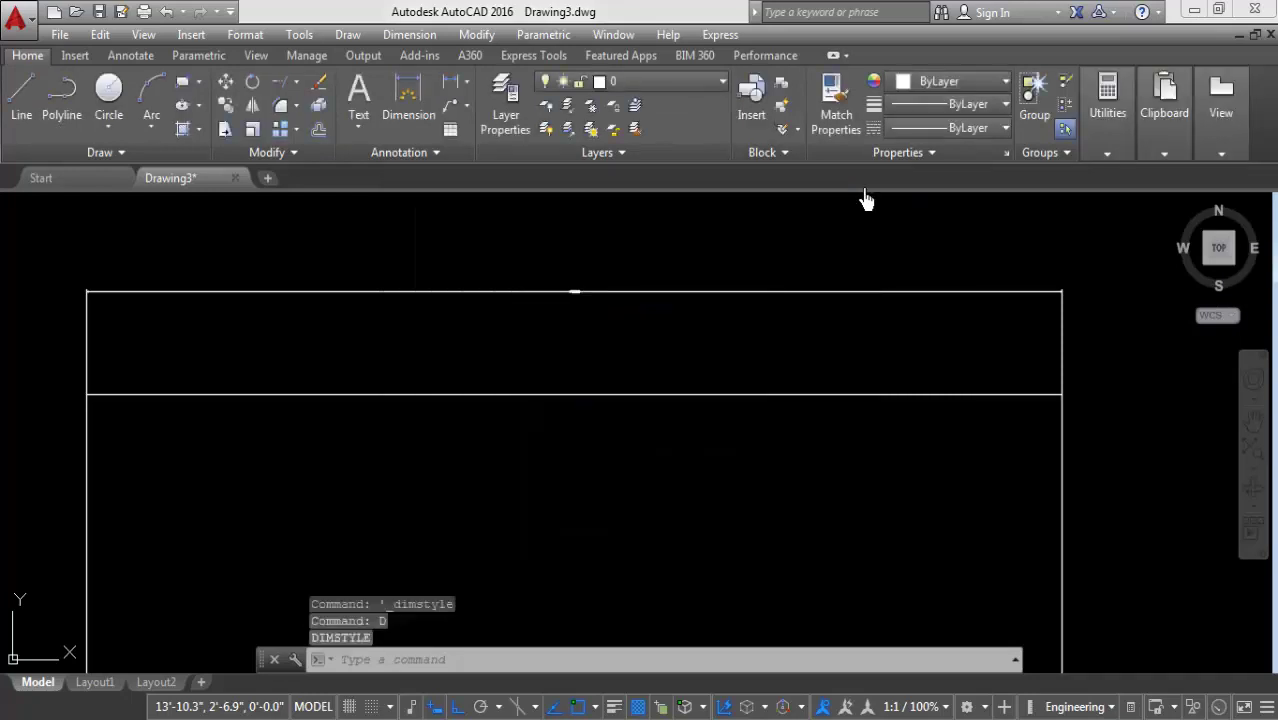
click(410, 38)
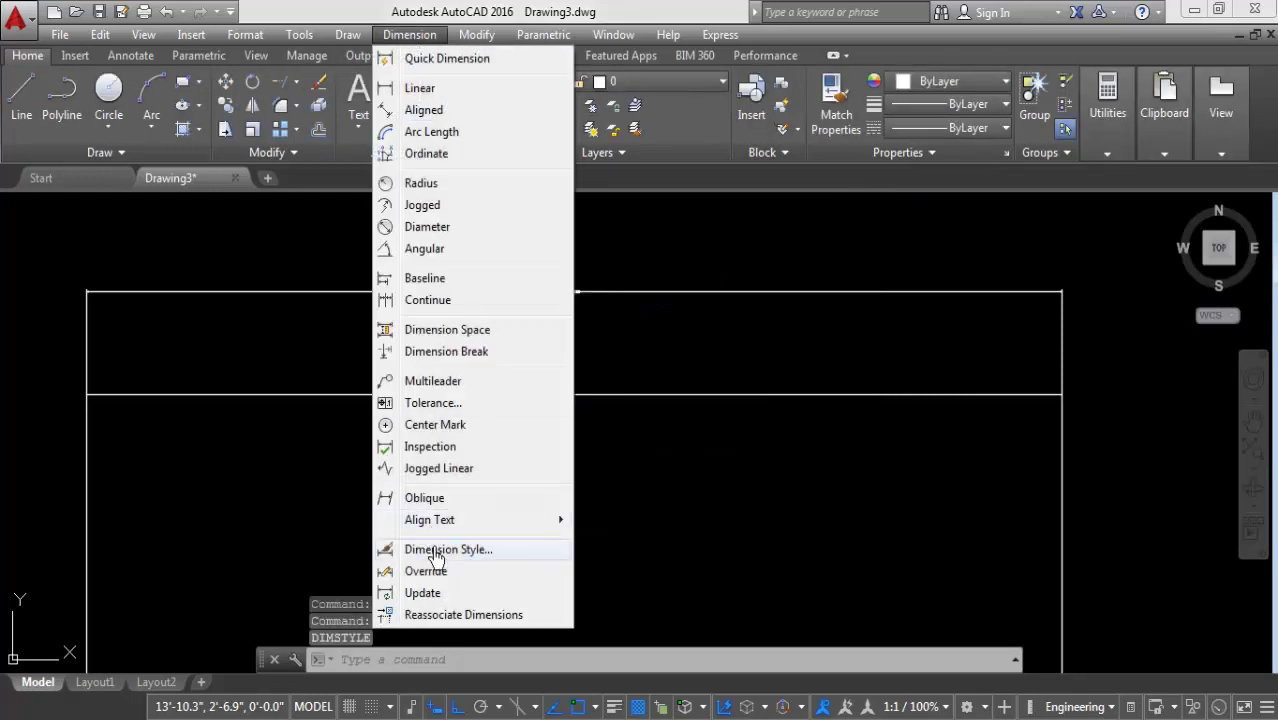
click(437, 552)
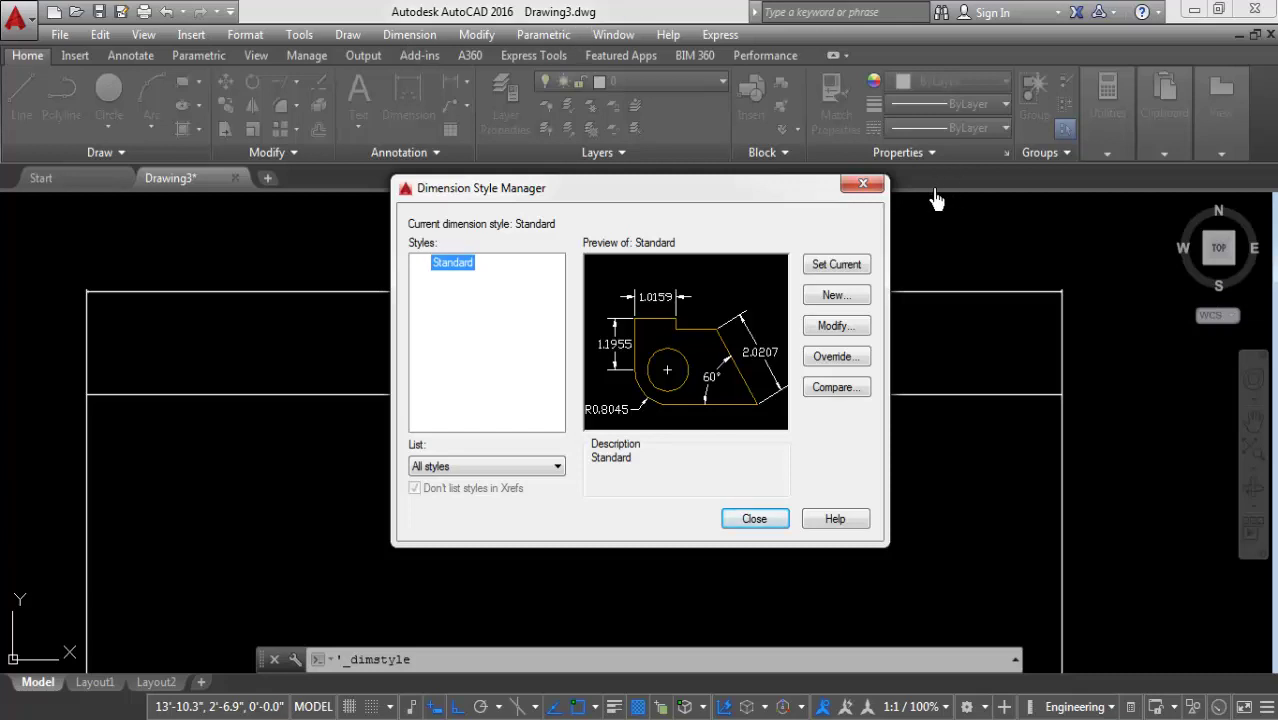
click(860, 186)
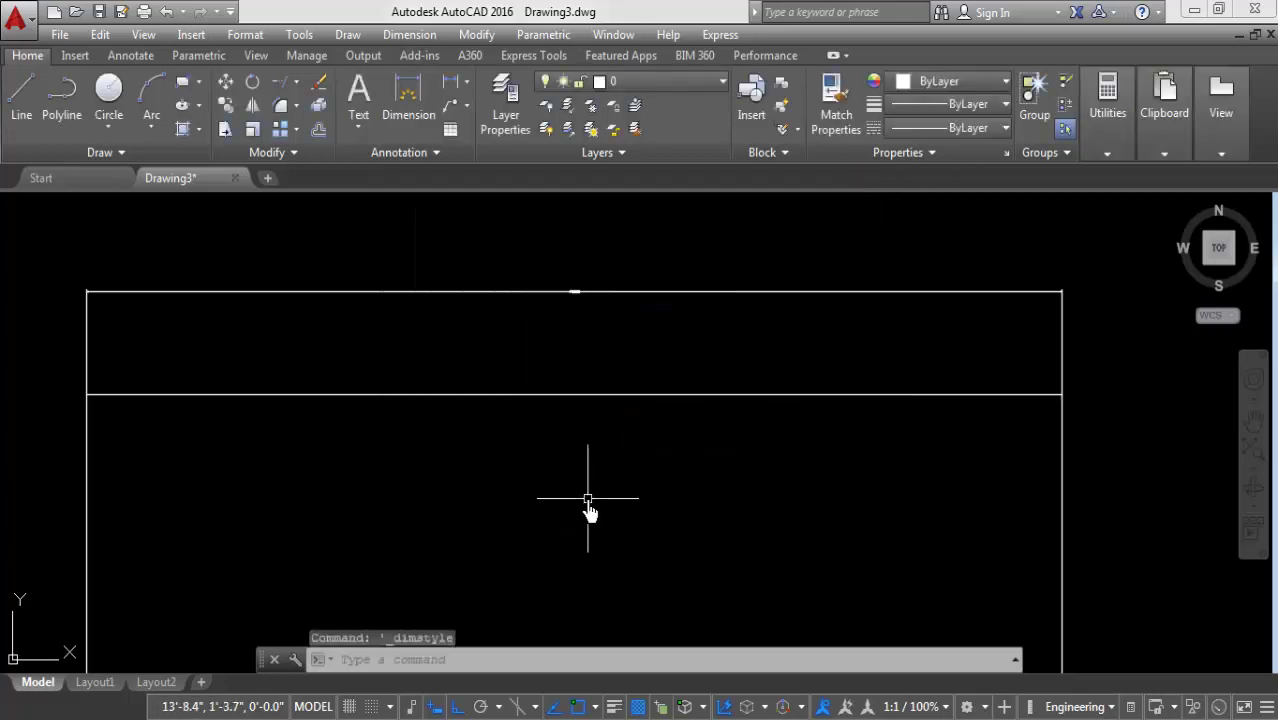
Step: Reopen the Dimension Style Manager with D and move its window into place
text(D)
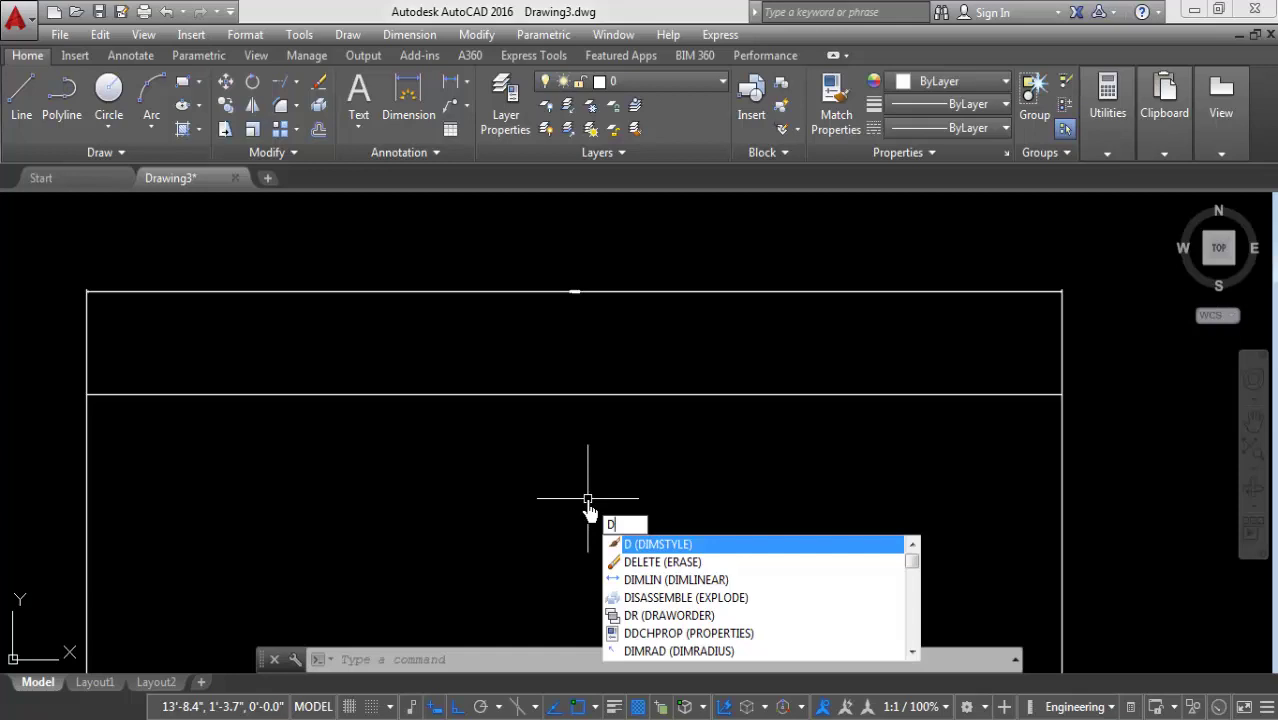
key(Return)
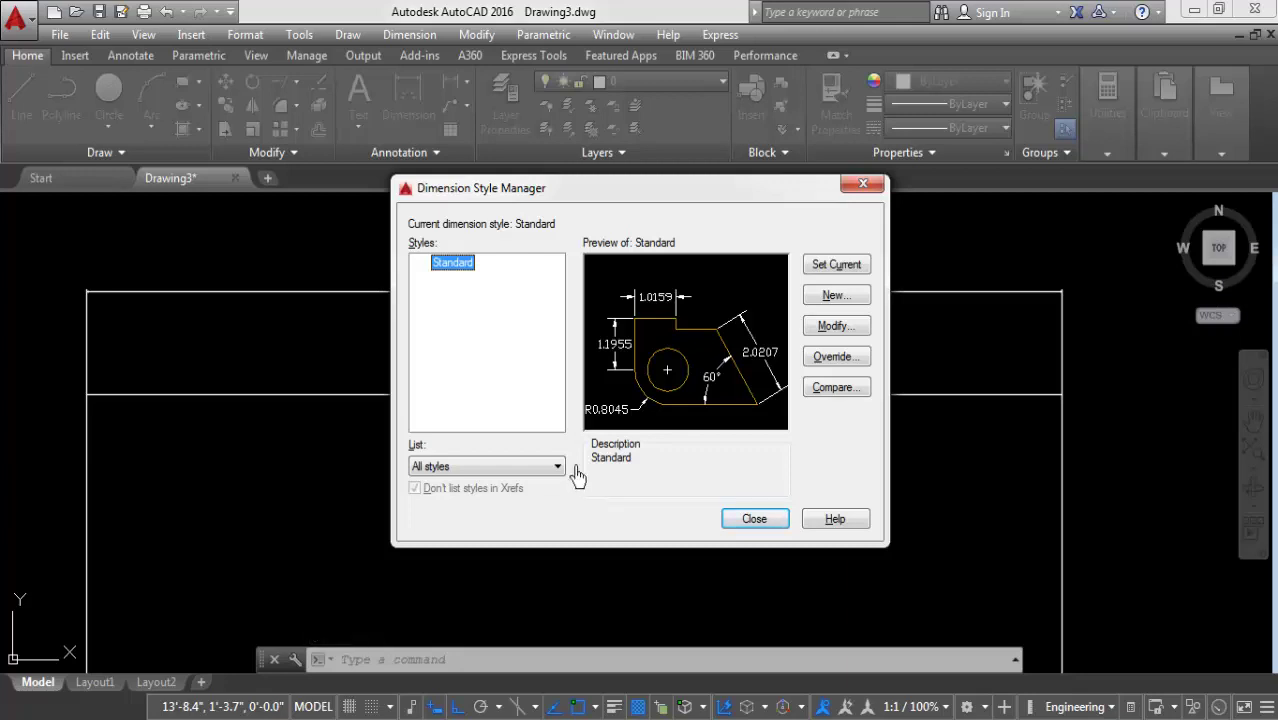
click(862, 184)
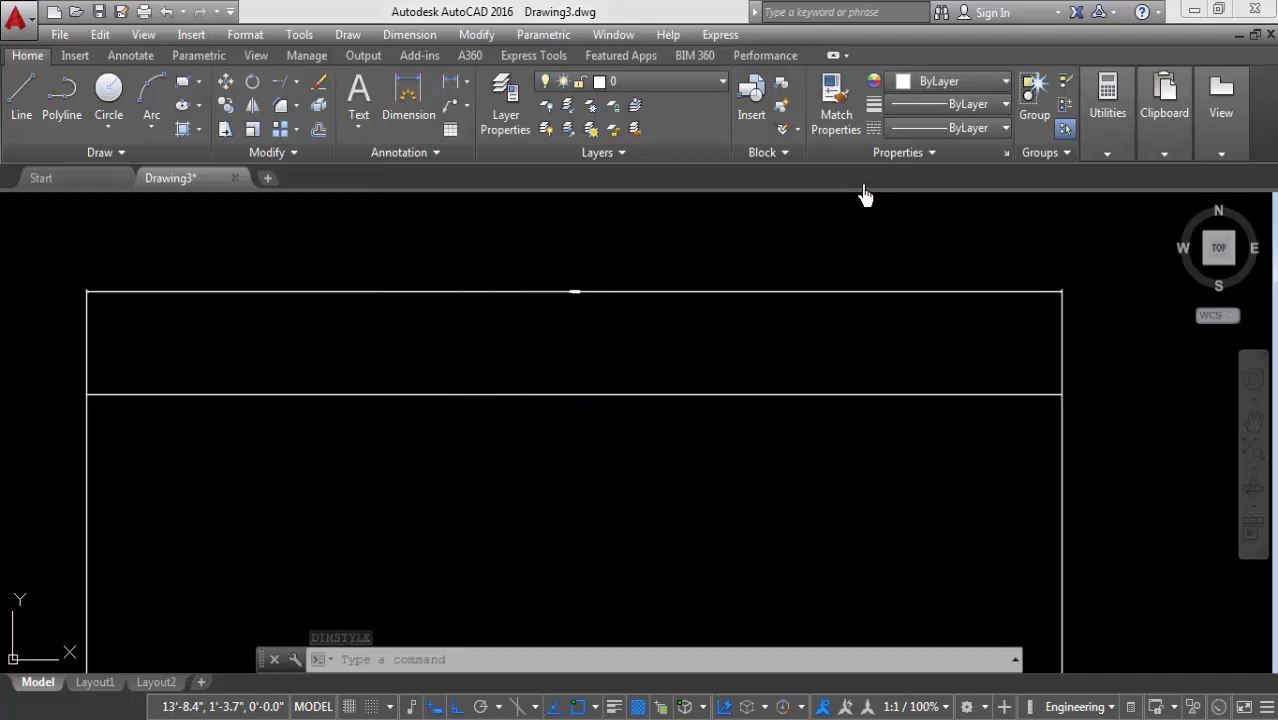
text(D)
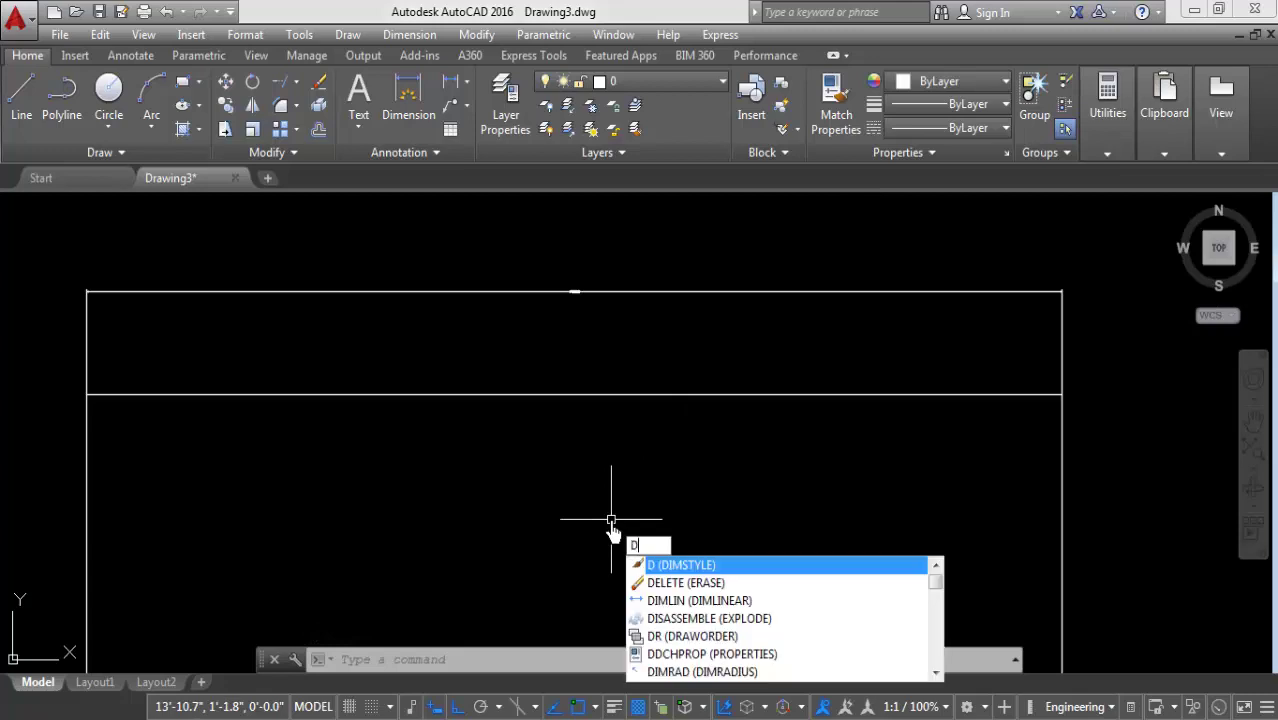
key(Return)
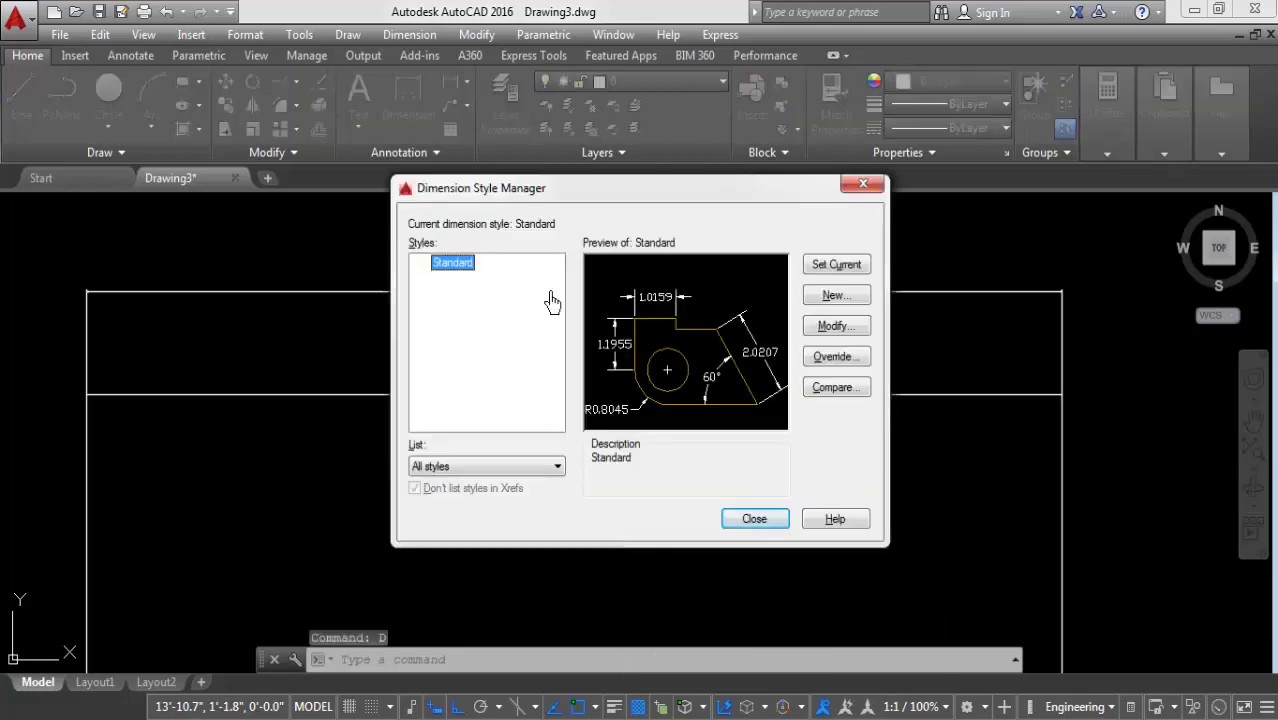
drag(585, 197, 383, 203)
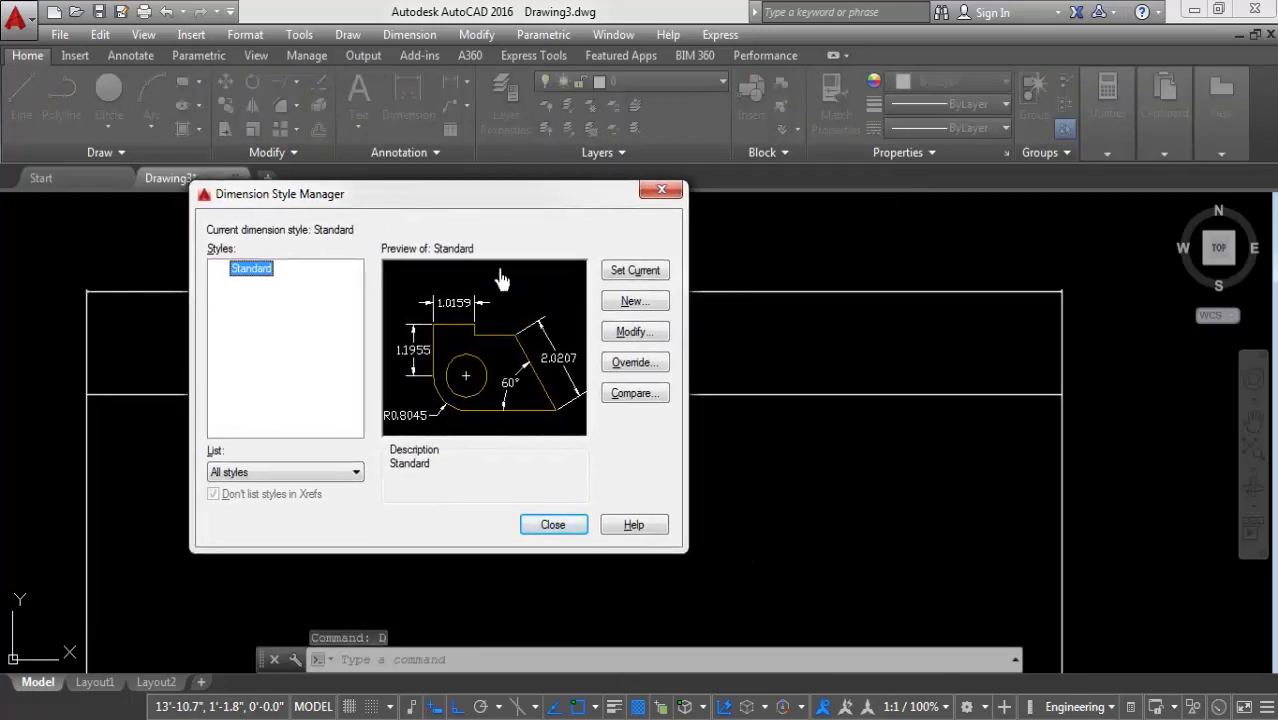
drag(508, 206, 538, 185)
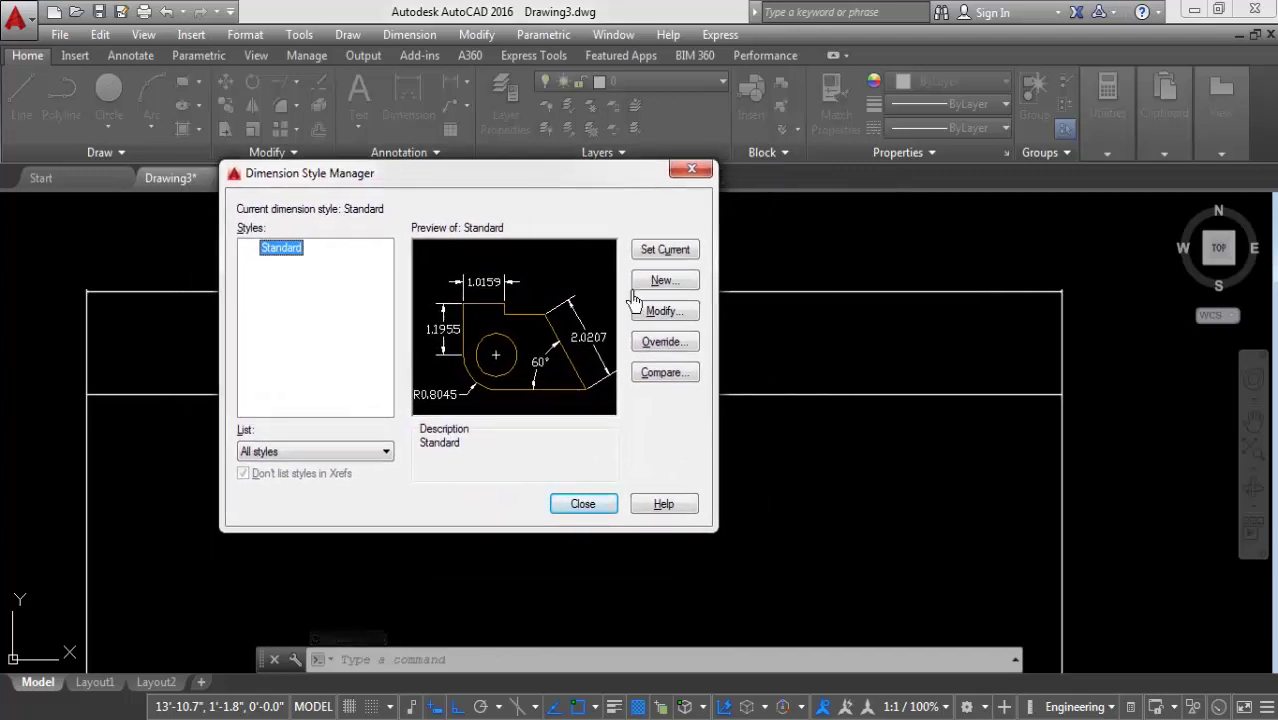
Step: Modify Standard to Engineering units at 0'-0.0" precision, then select the text height to retype as 6
click(668, 318)
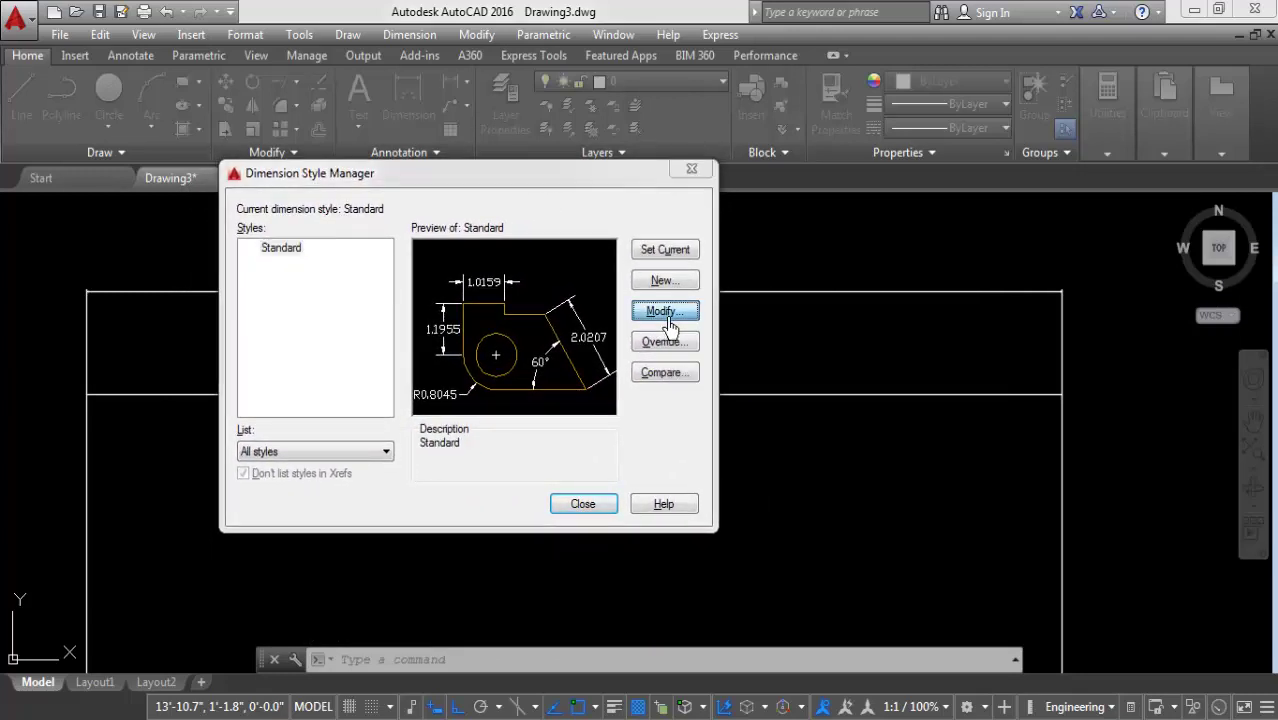
drag(541, 117, 494, 171)
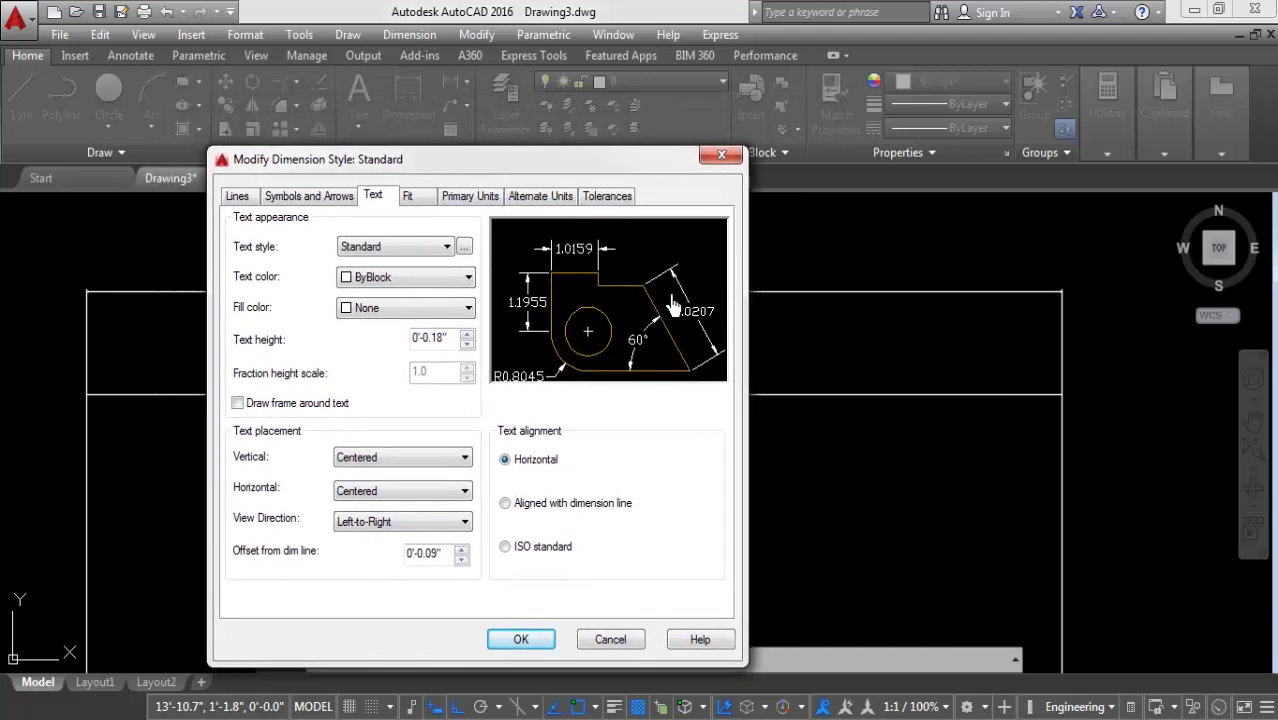
click(465, 207)
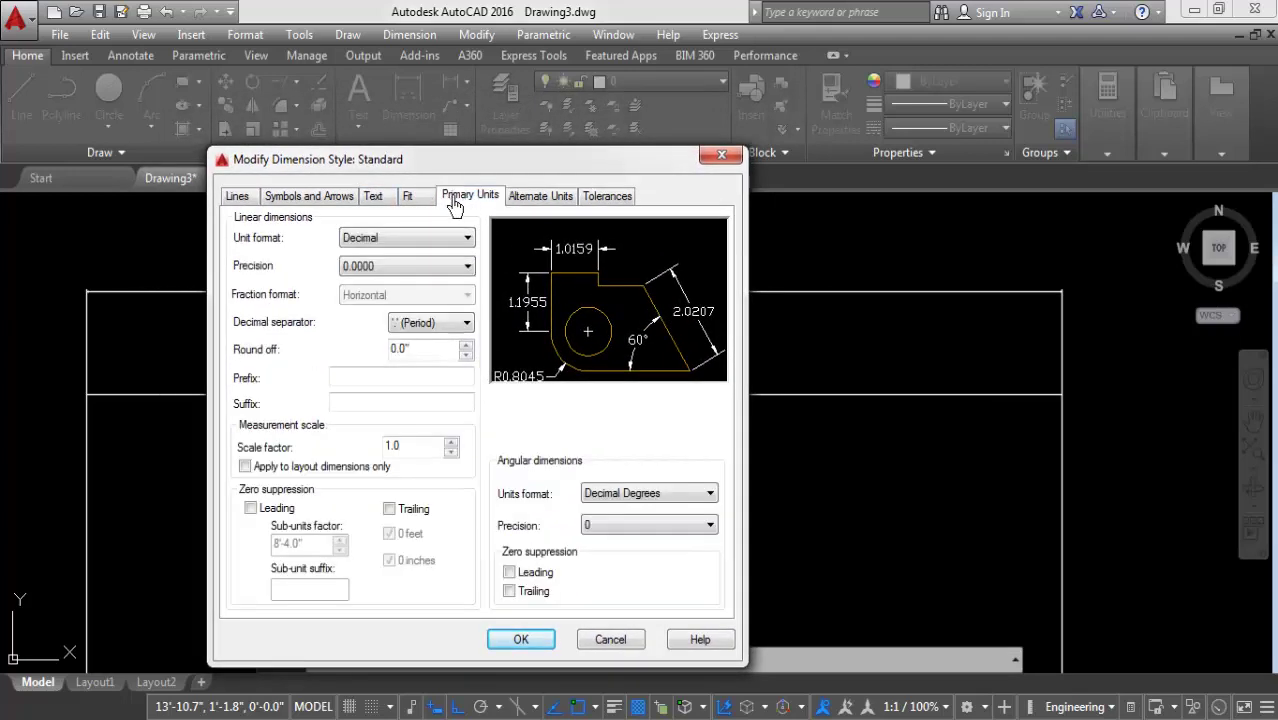
click(411, 247)
click(381, 283)
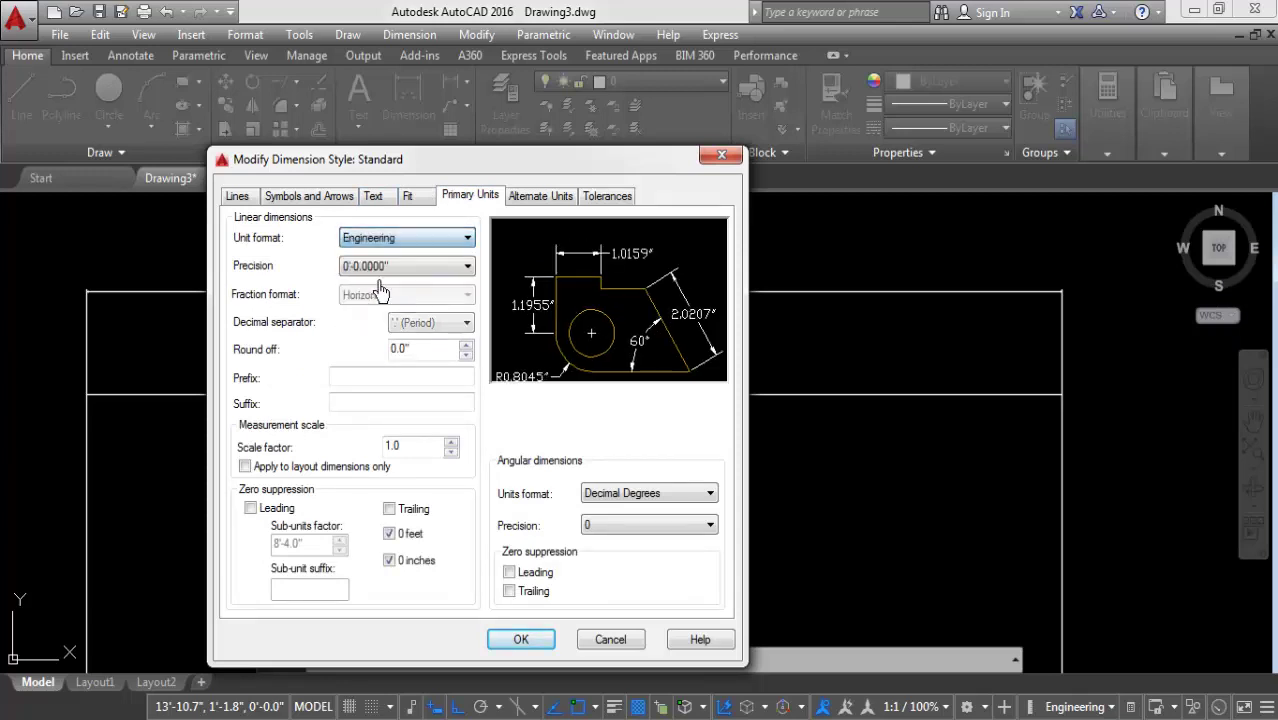
click(388, 270)
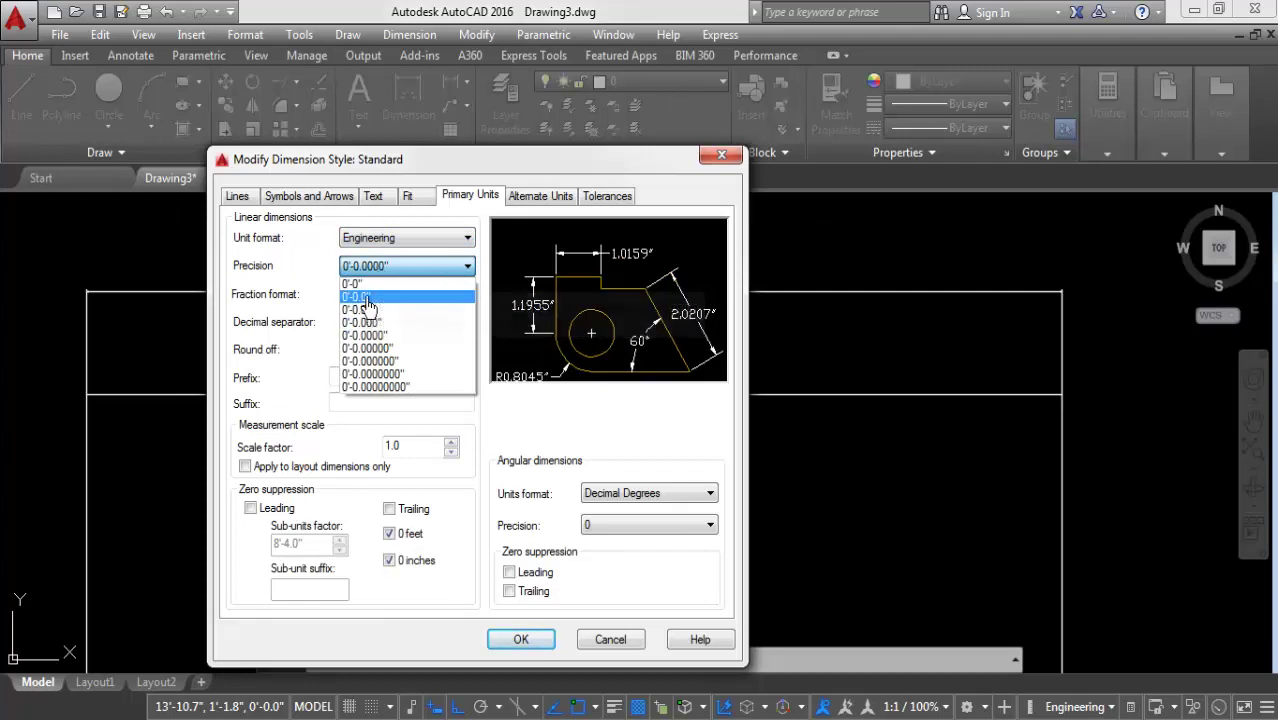
click(362, 297)
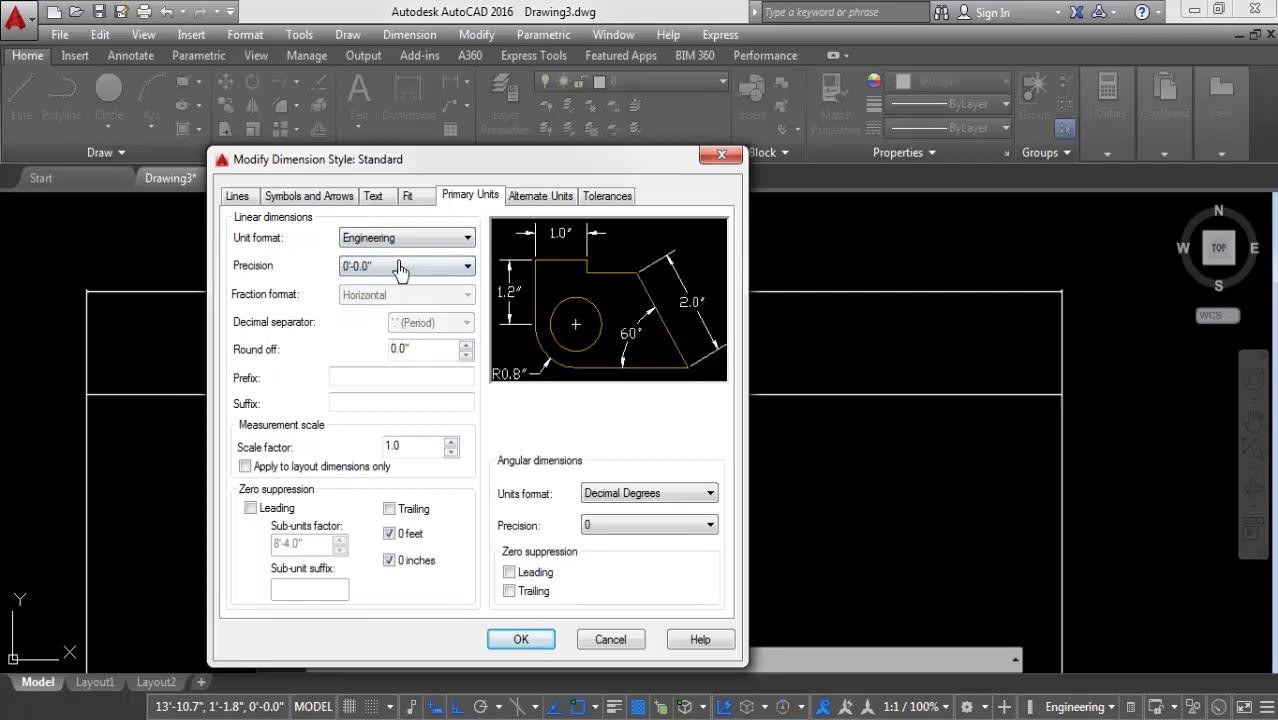
click(374, 198)
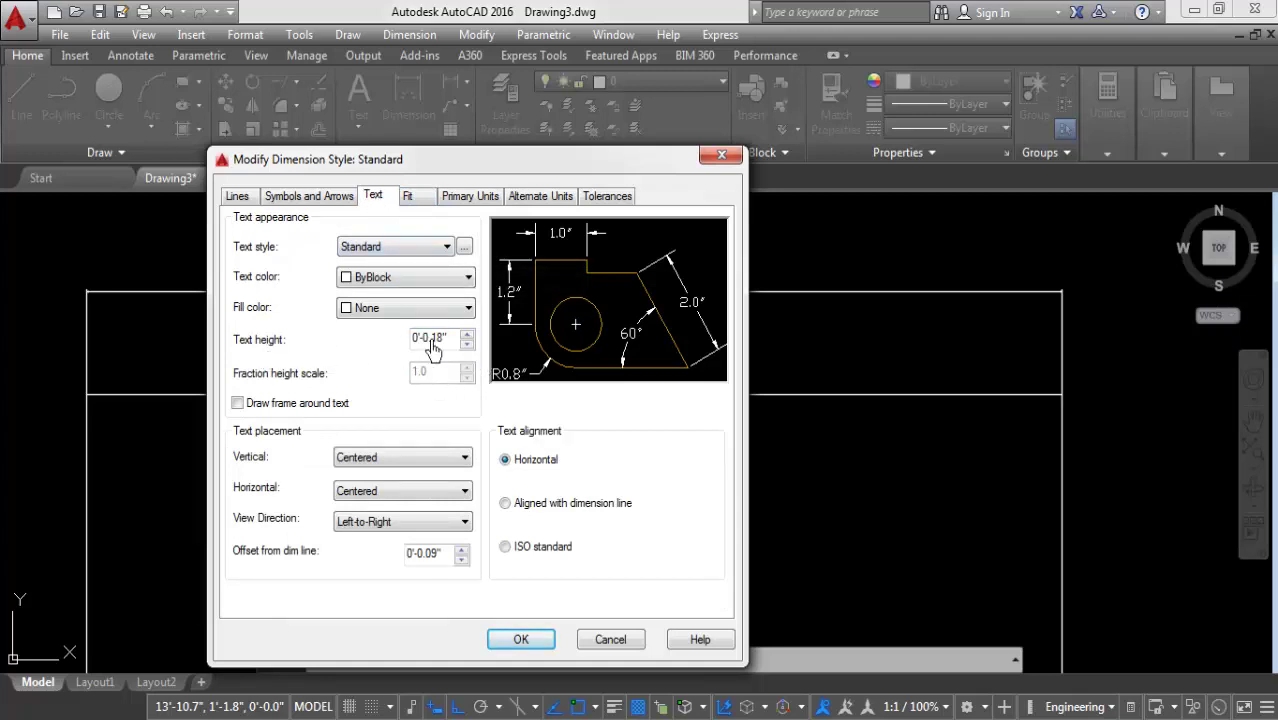
drag(432, 345, 280, 342)
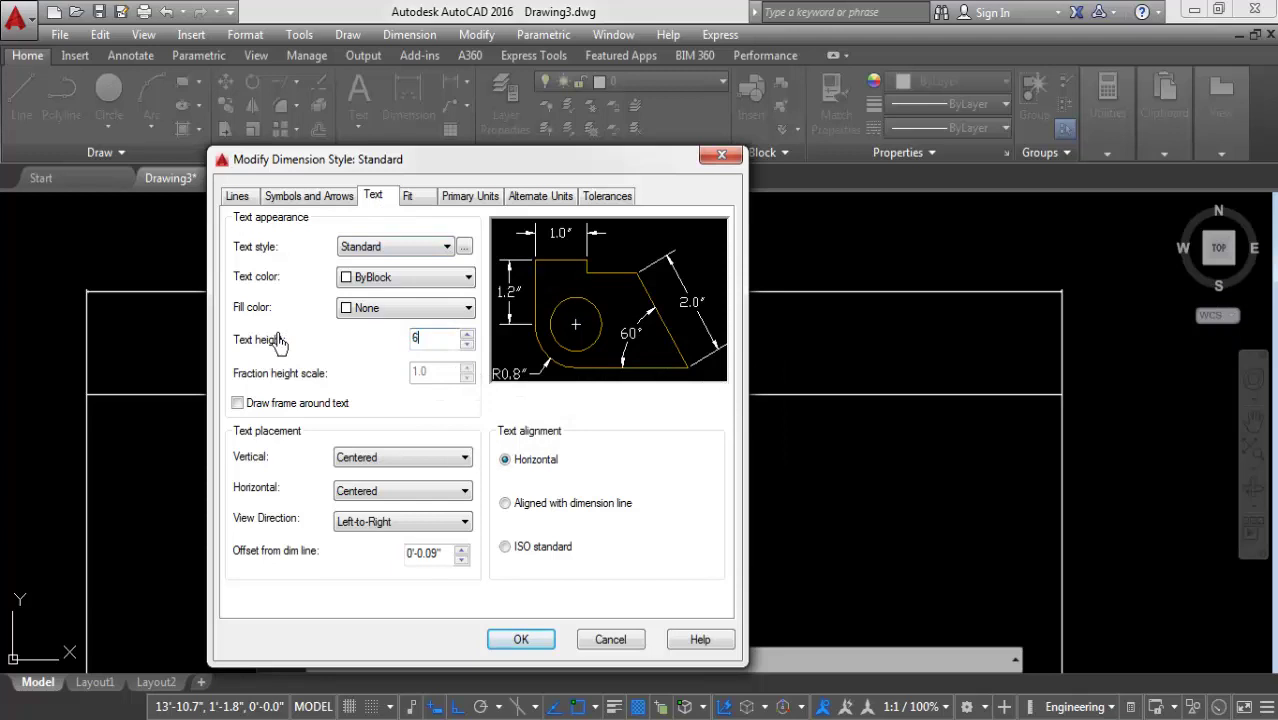
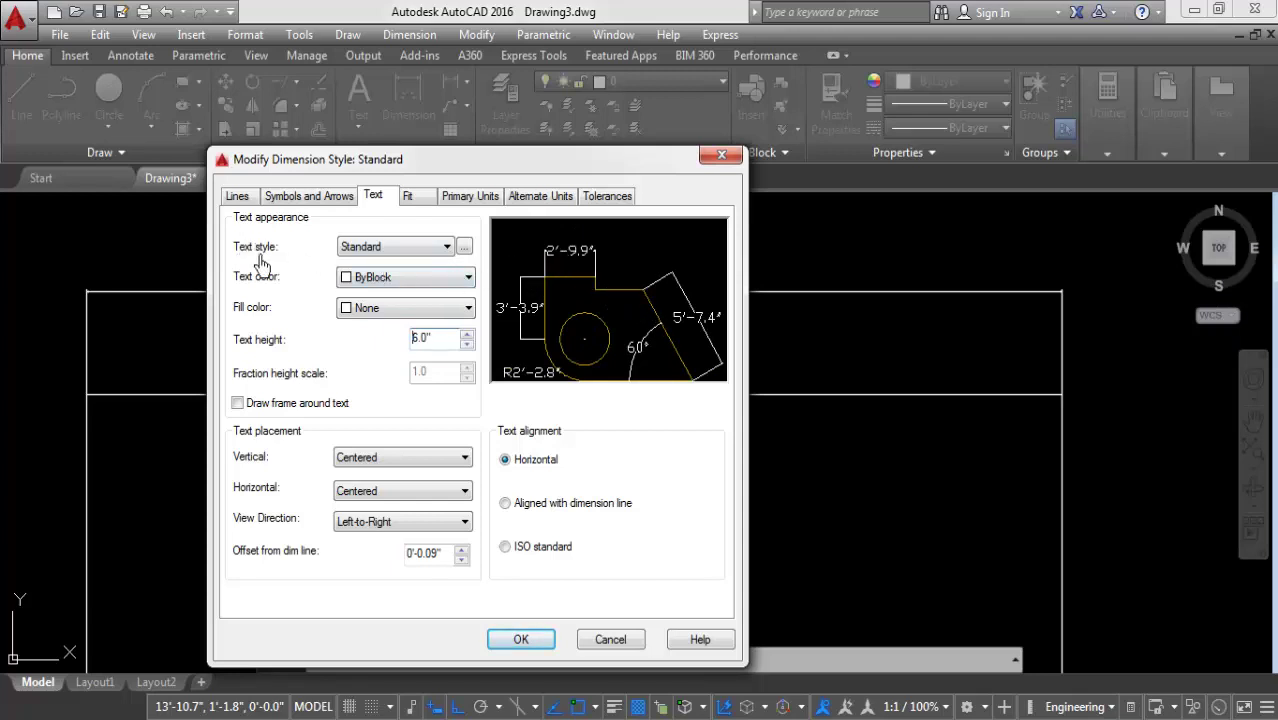
Step: Change the Standard text style's font to Times New Roman and apply it
click(411, 258)
click(464, 248)
drag(472, 220, 568, 163)
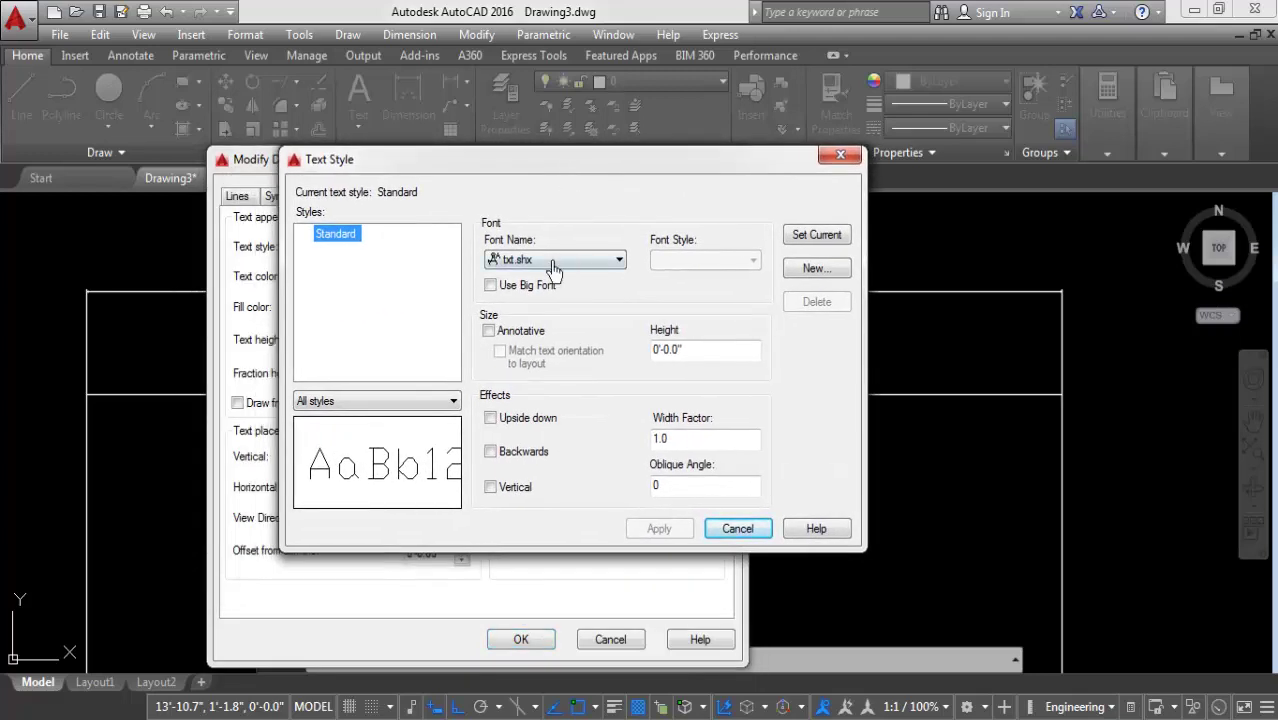
click(546, 262)
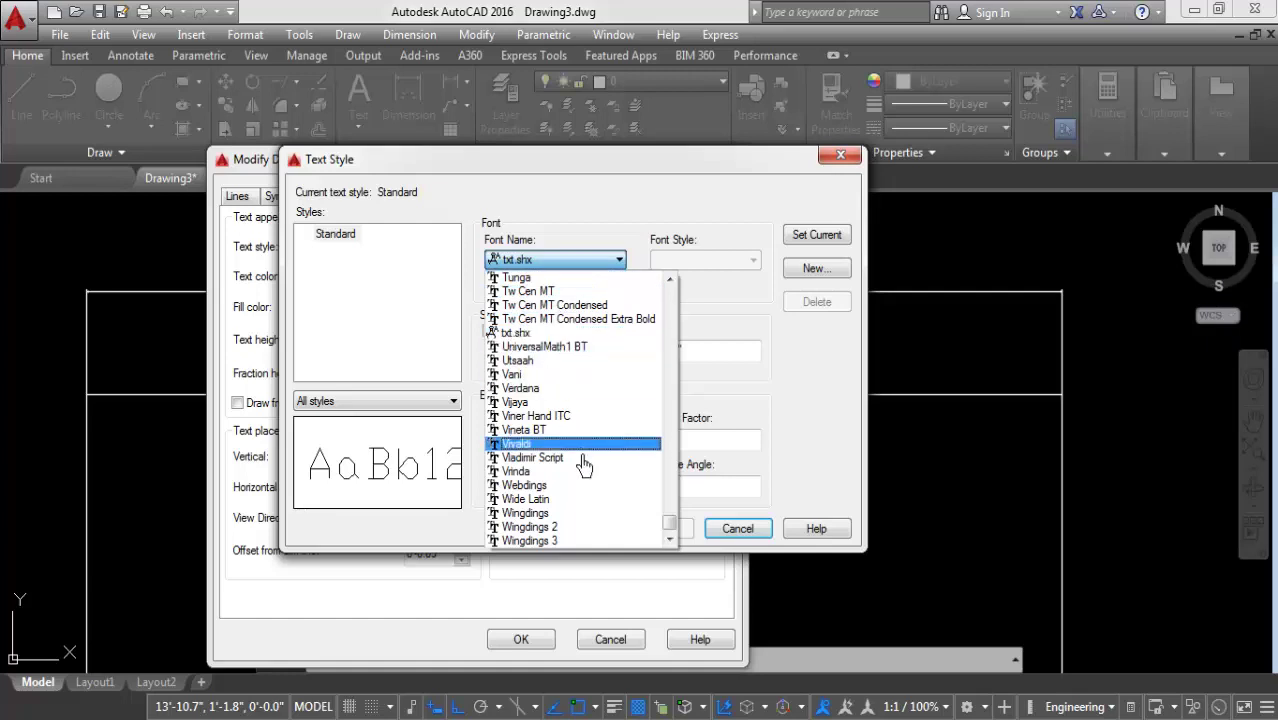
scroll(580, 444, up, 5)
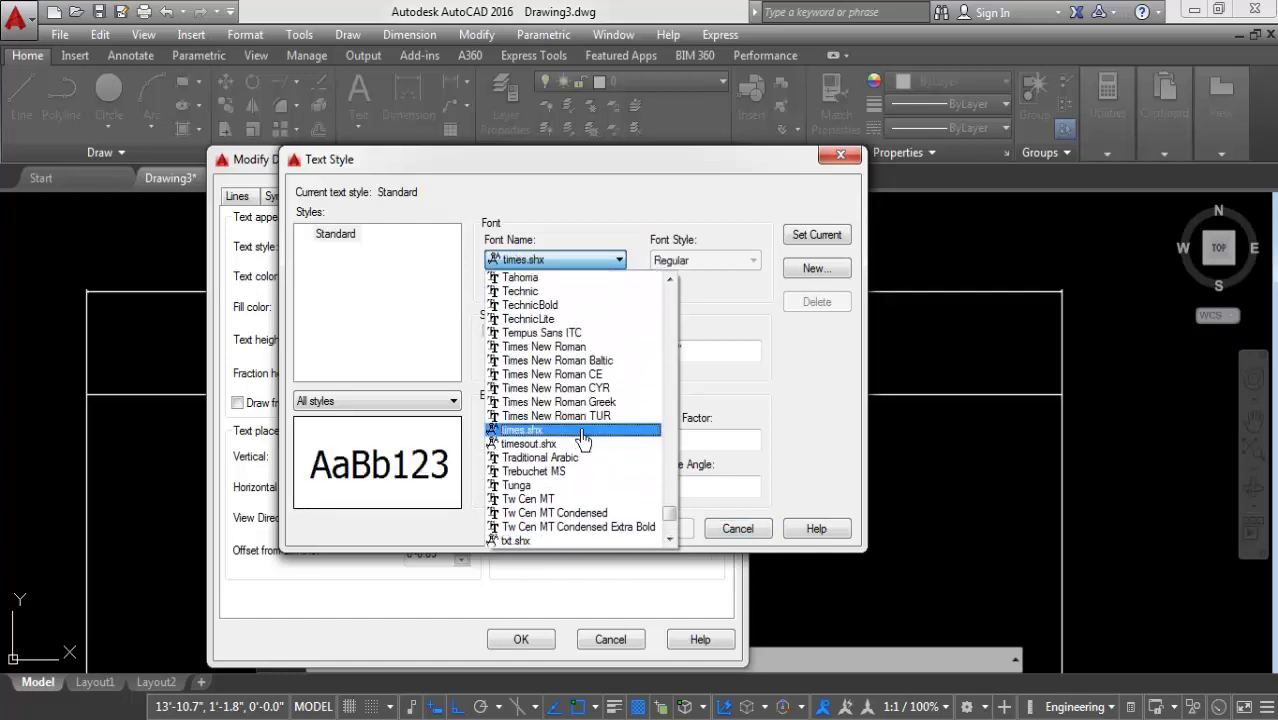
click(568, 350)
click(659, 528)
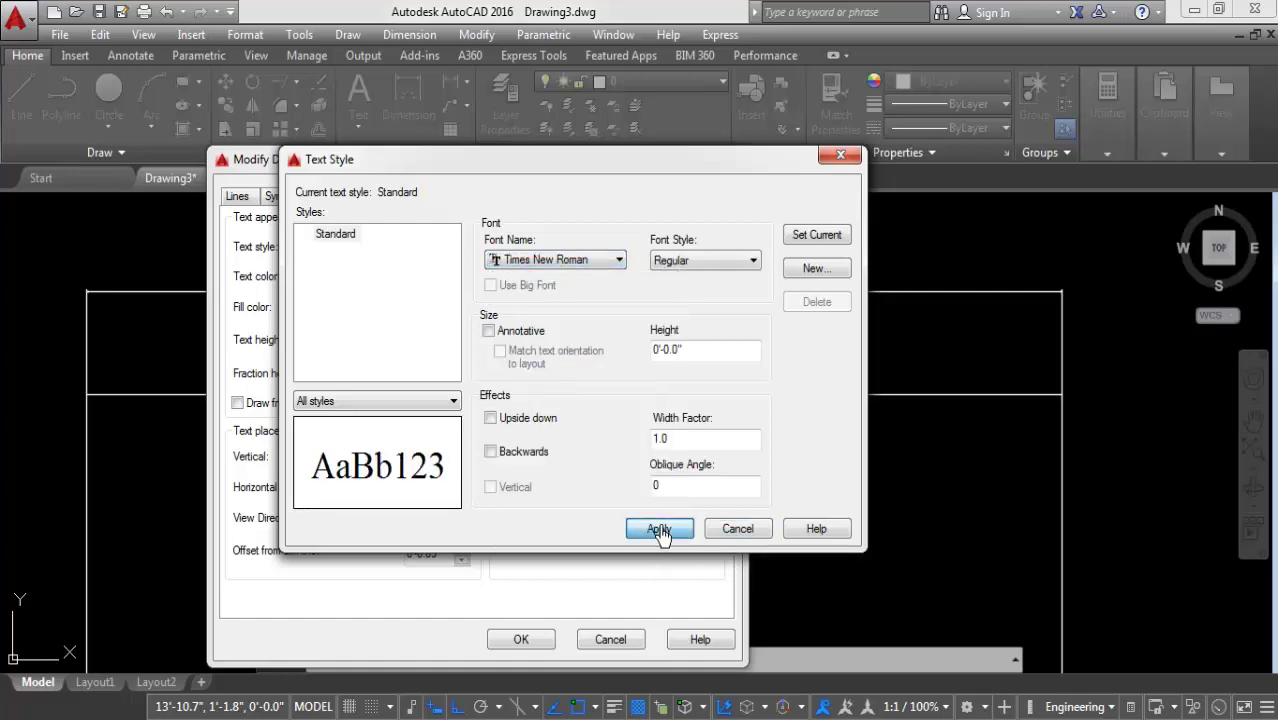
click(840, 154)
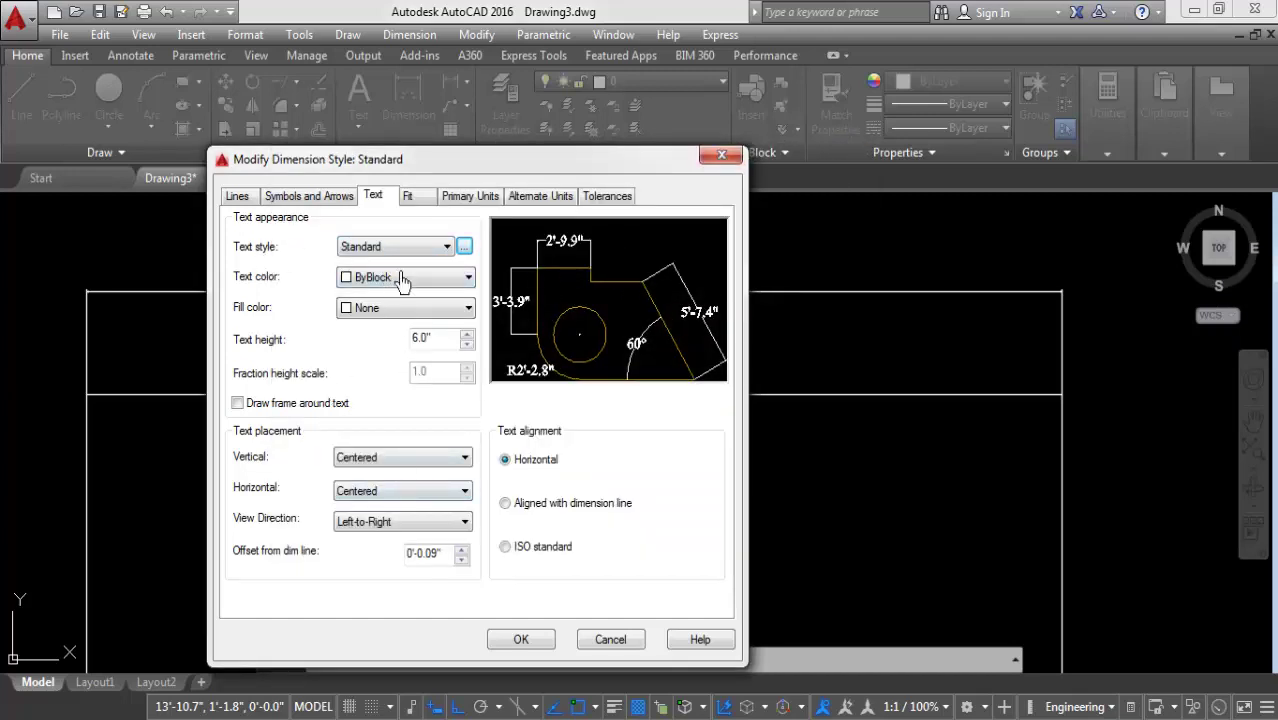
Step: Set both arrowheads to Oblique with a 3.0" arrow size and save the dimension style
click(290, 199)
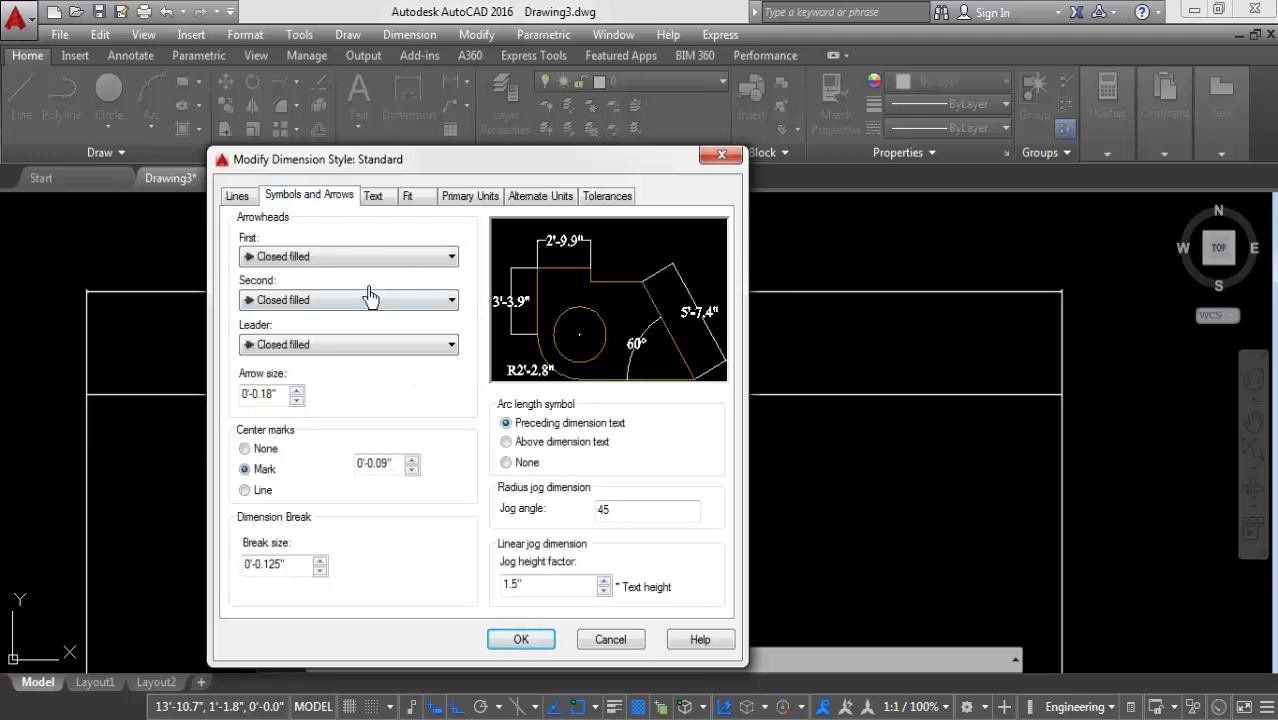
click(362, 257)
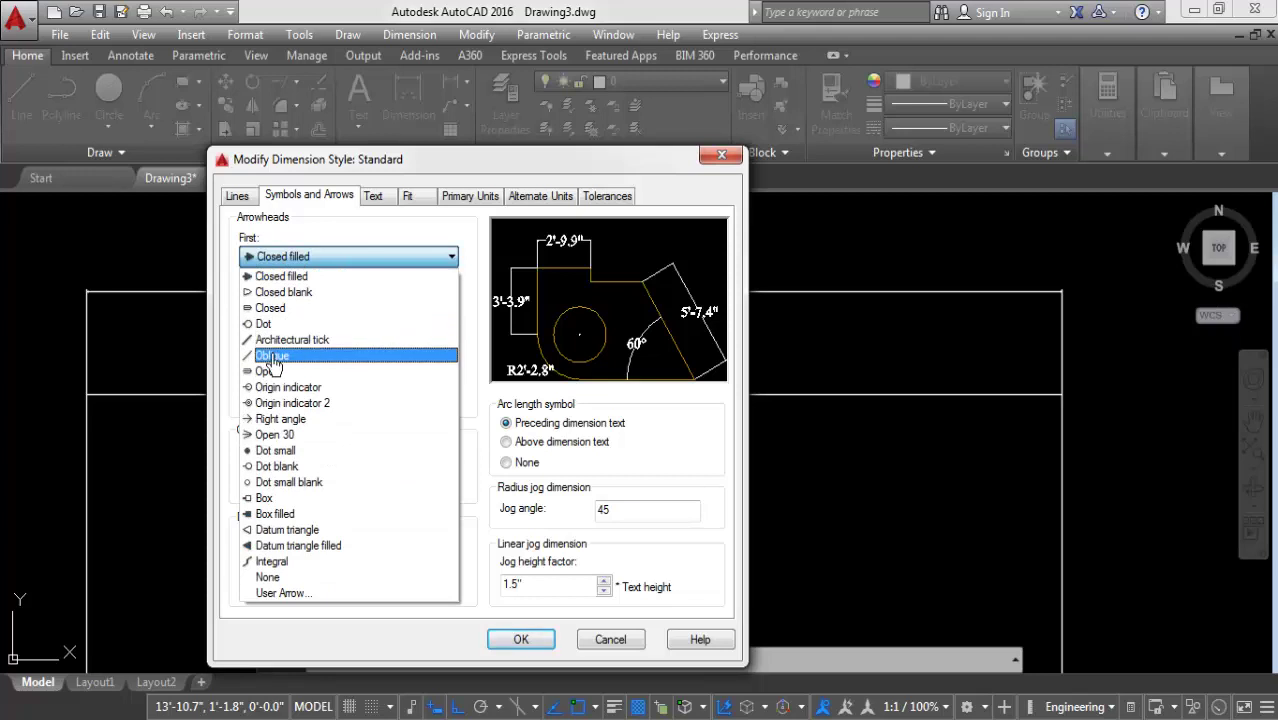
click(268, 357)
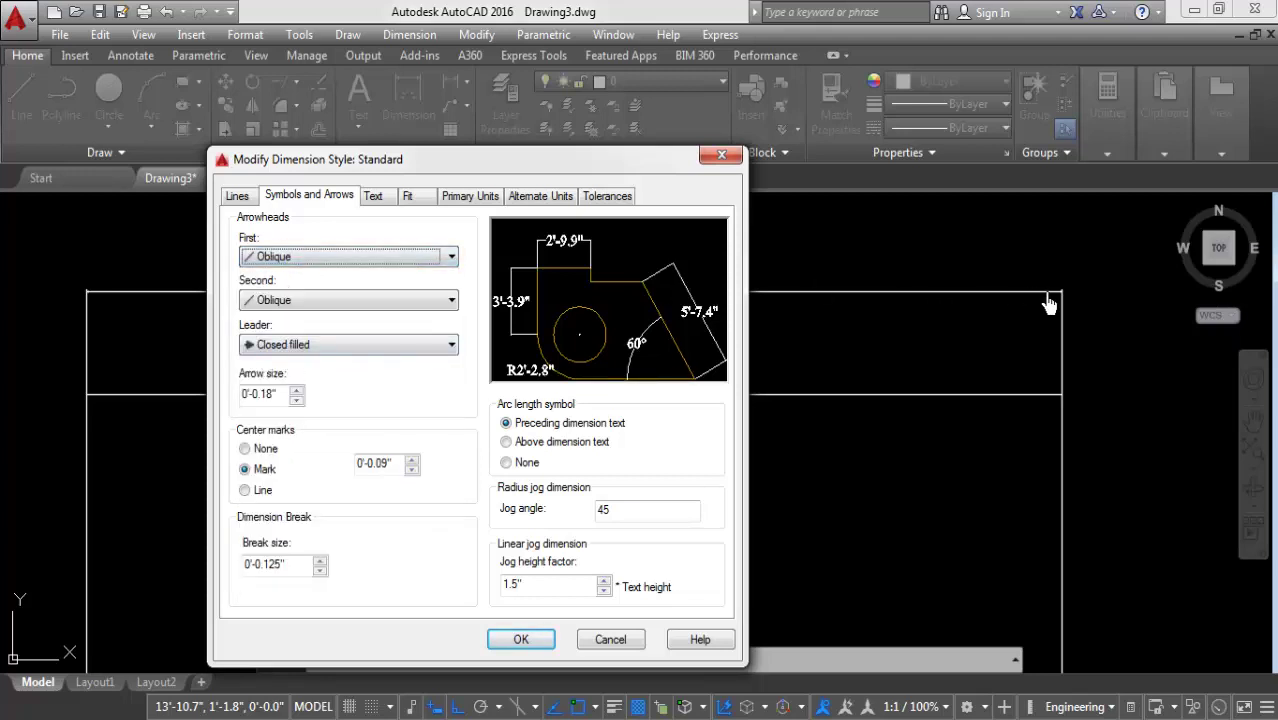
double_click(274, 405)
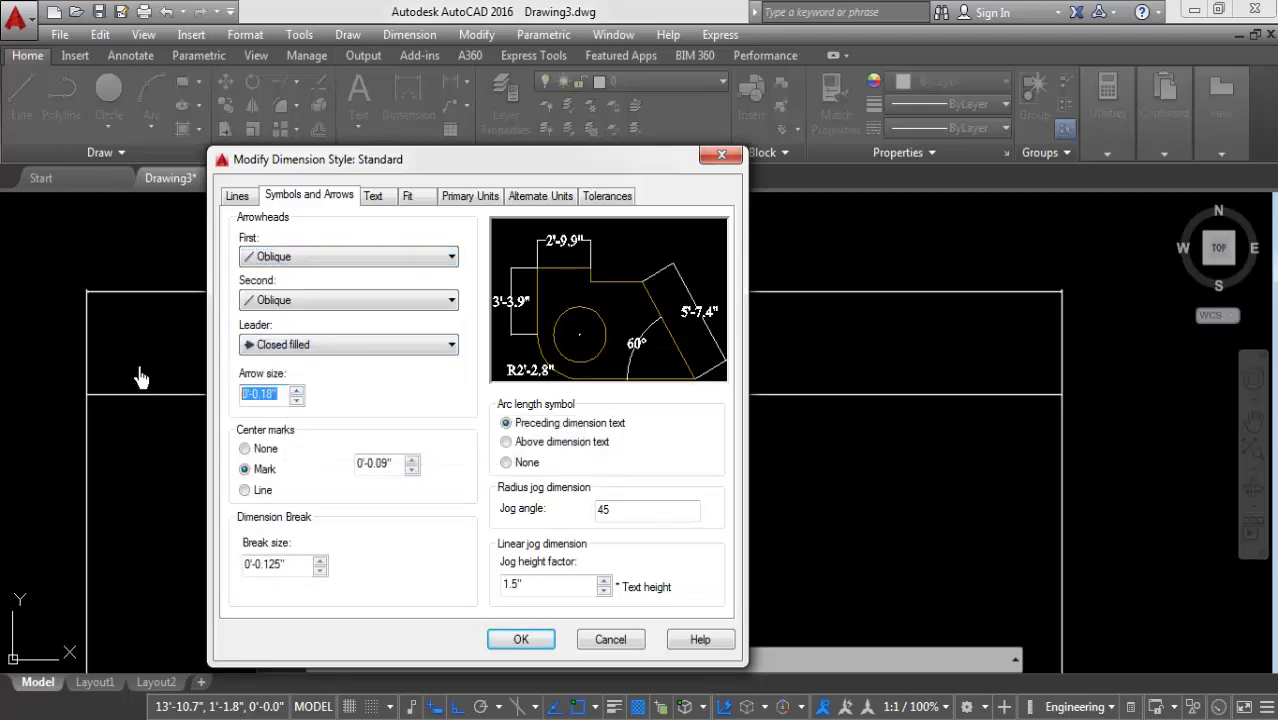
text(3)
key(Tab)
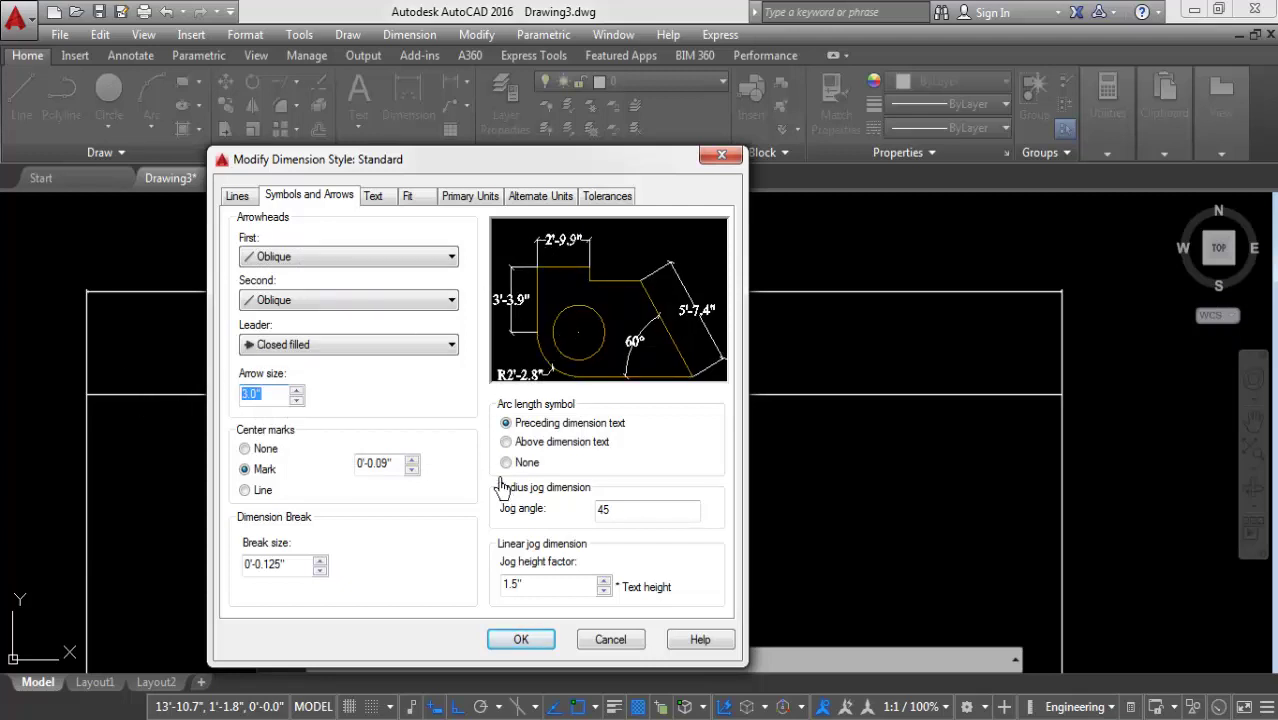
click(236, 198)
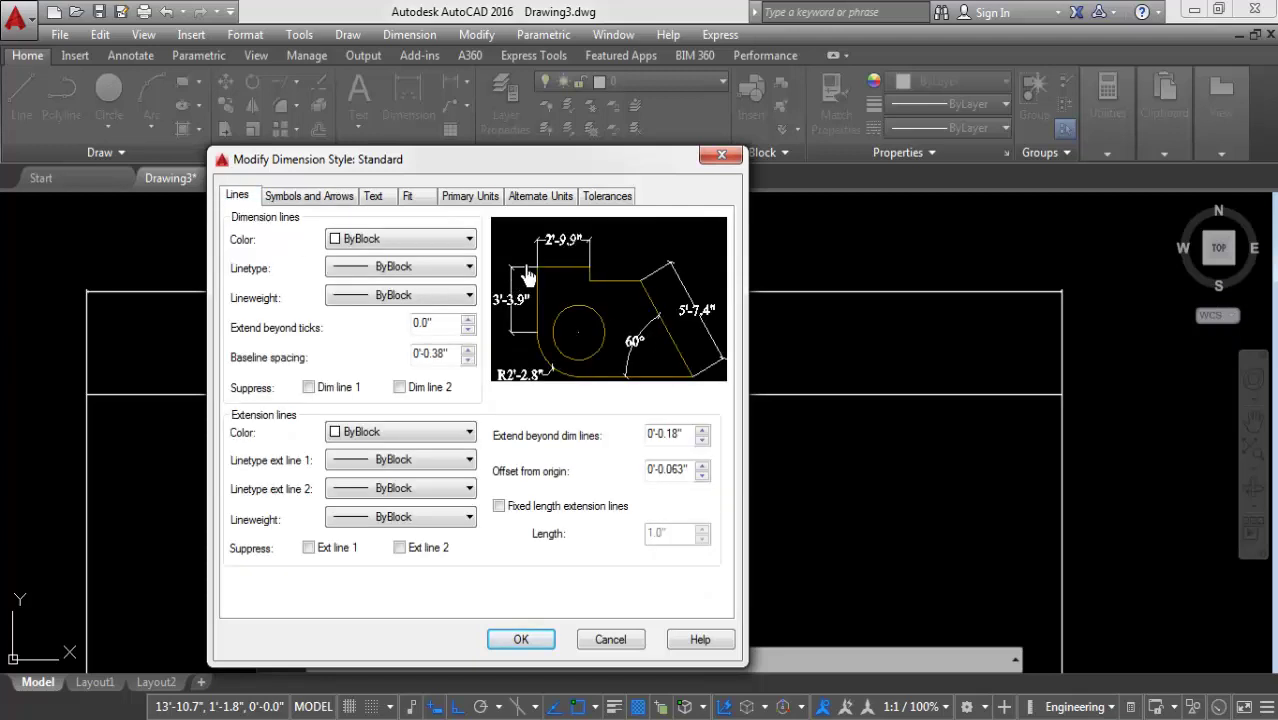
click(520, 638)
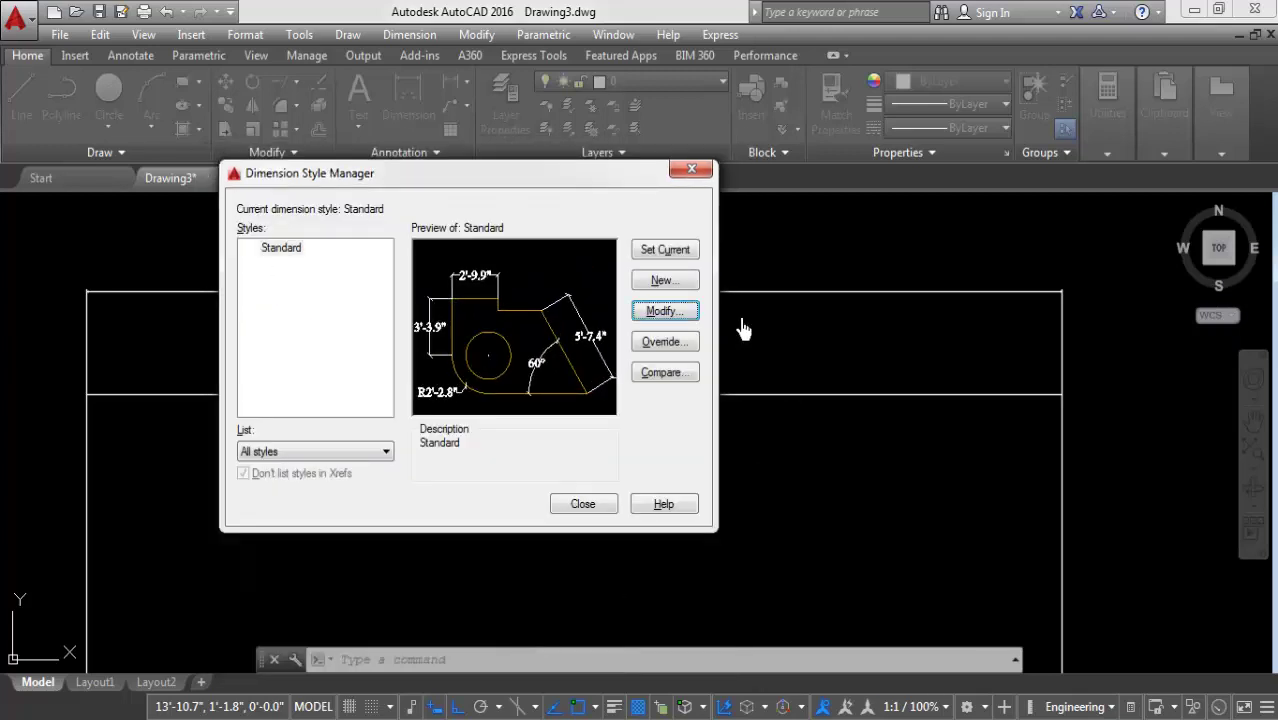
Step: Close the Dimension Style Manager and select the 8' dimension to check its new look
click(691, 169)
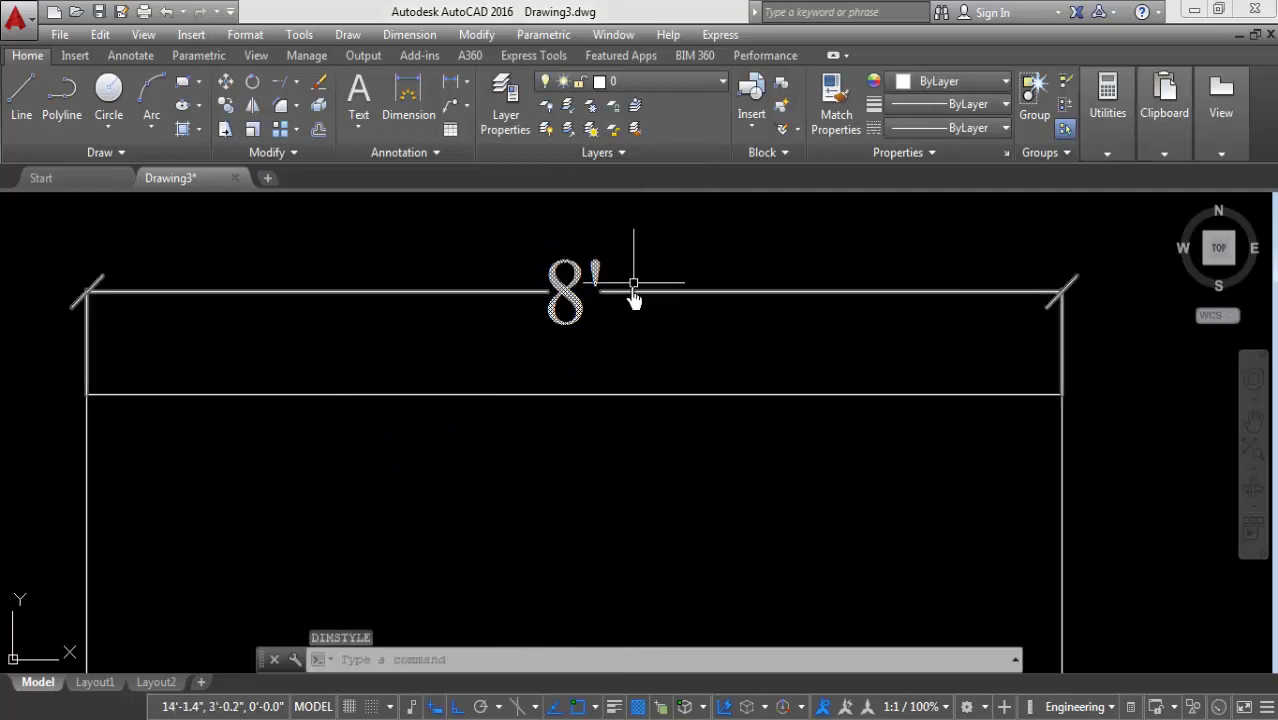
click(1063, 320)
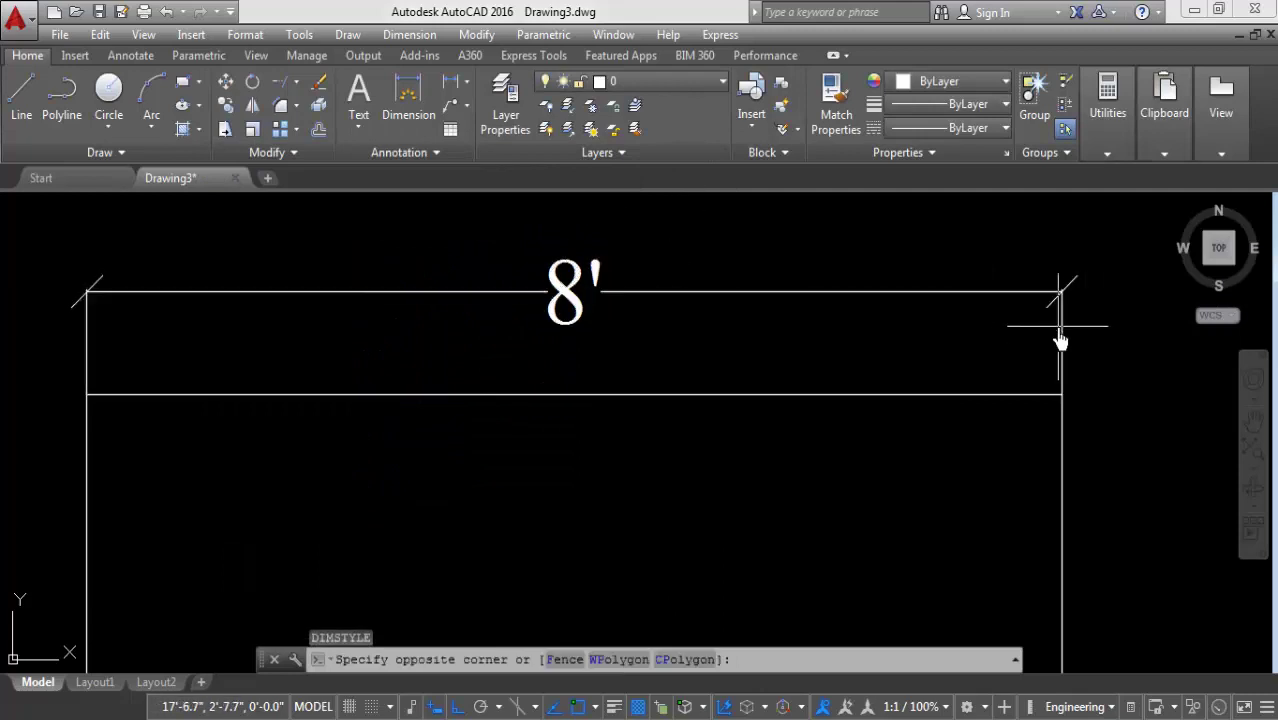
click(1061, 308)
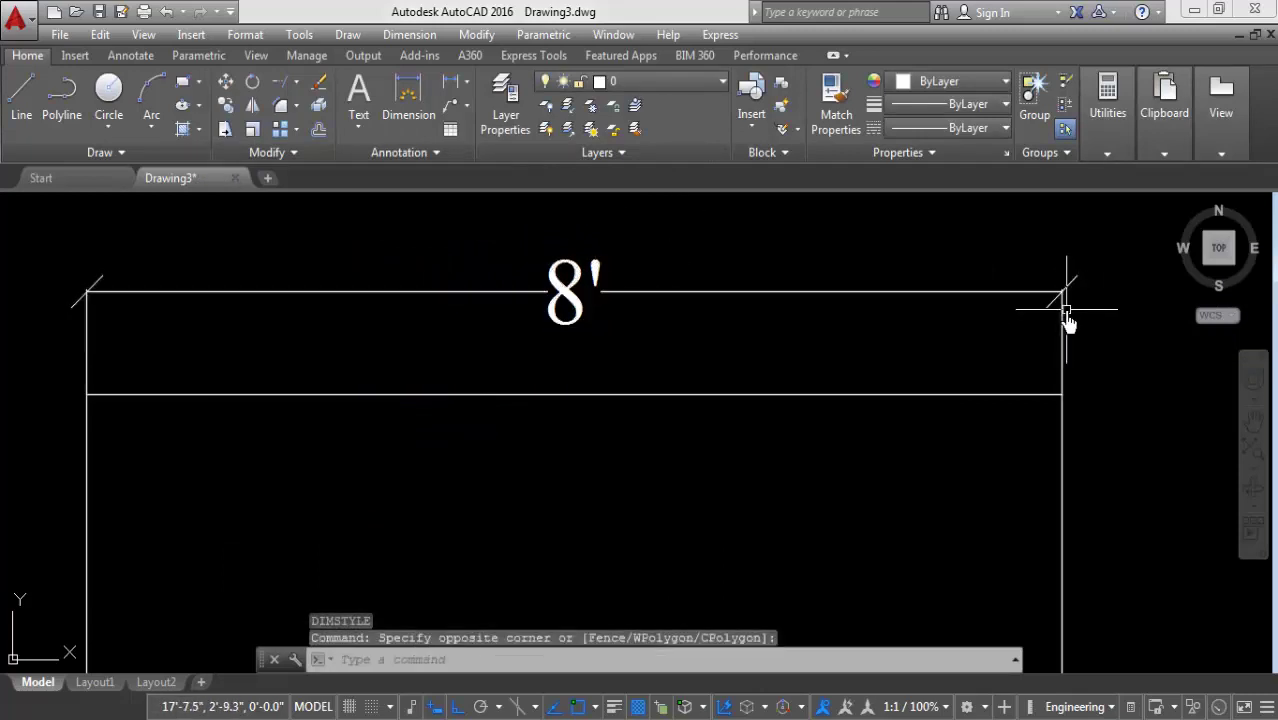
scroll(855, 340, down, 2)
middle_drag(775, 422, 712, 430)
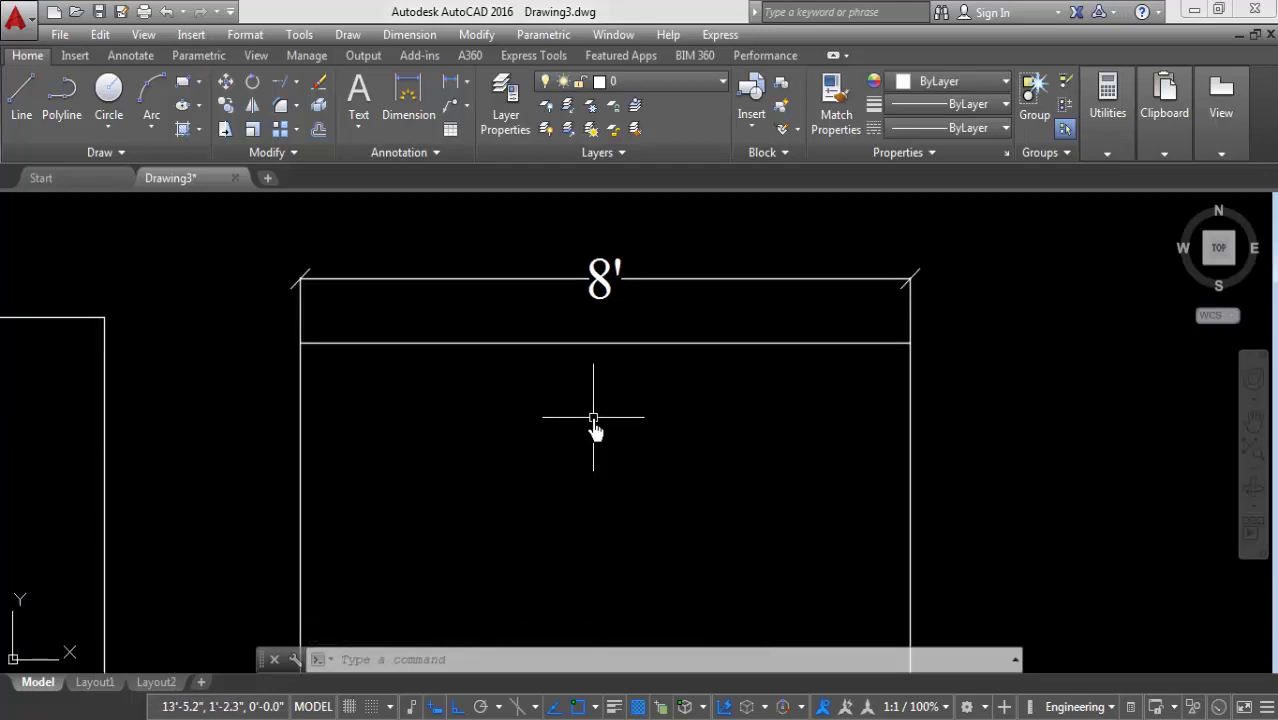
Step: Reopen the Standard dimension style via D and suppress Ext line 1 and Ext line 2
text(d)
key(Return)
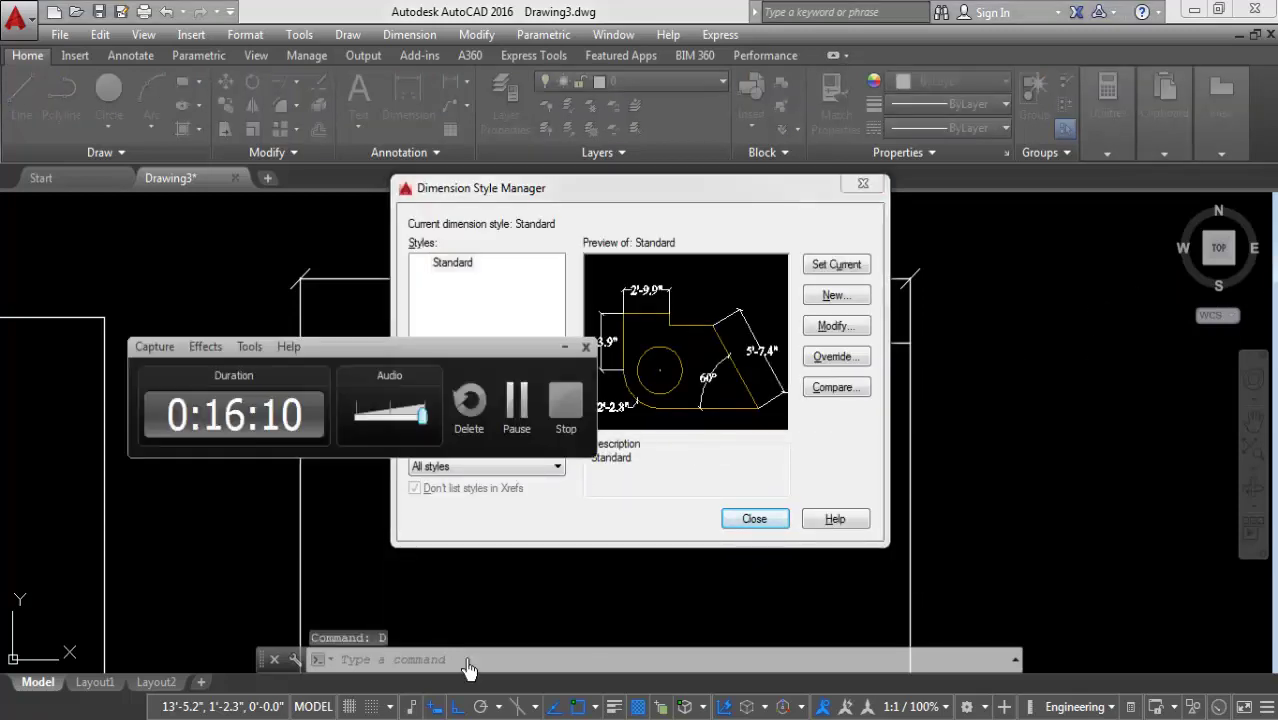
click(838, 326)
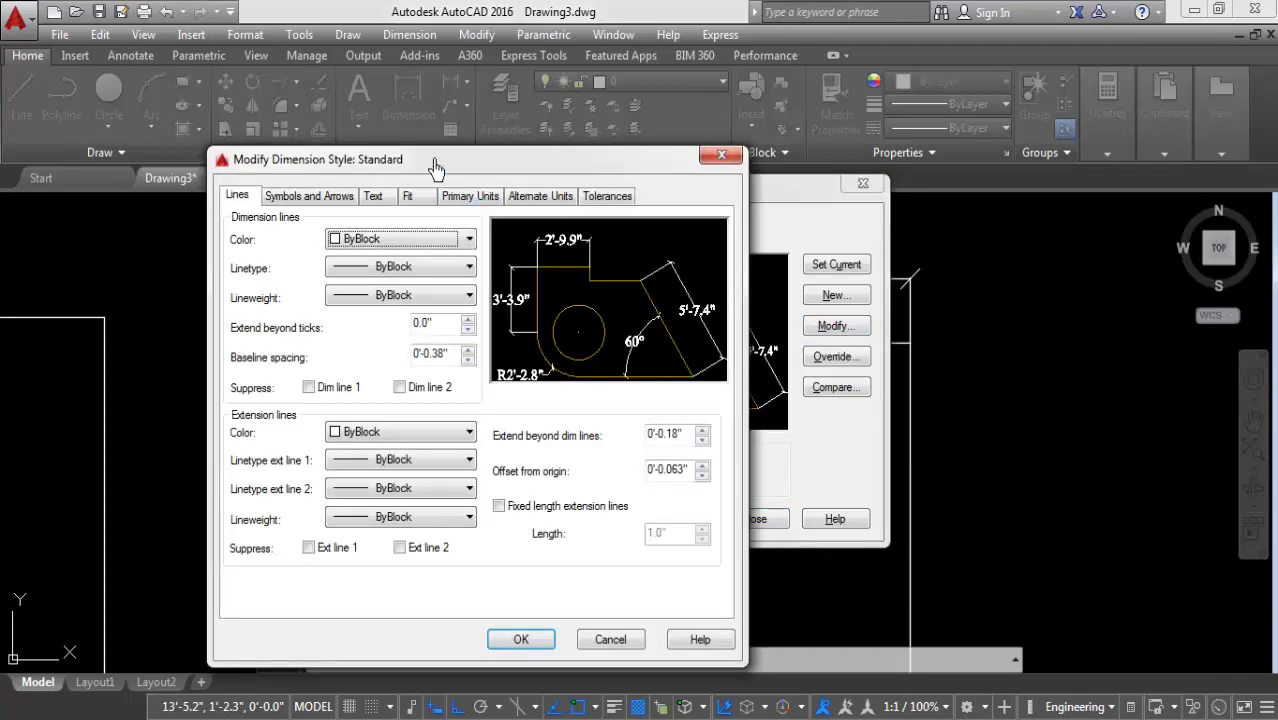
drag(436, 163, 608, 120)
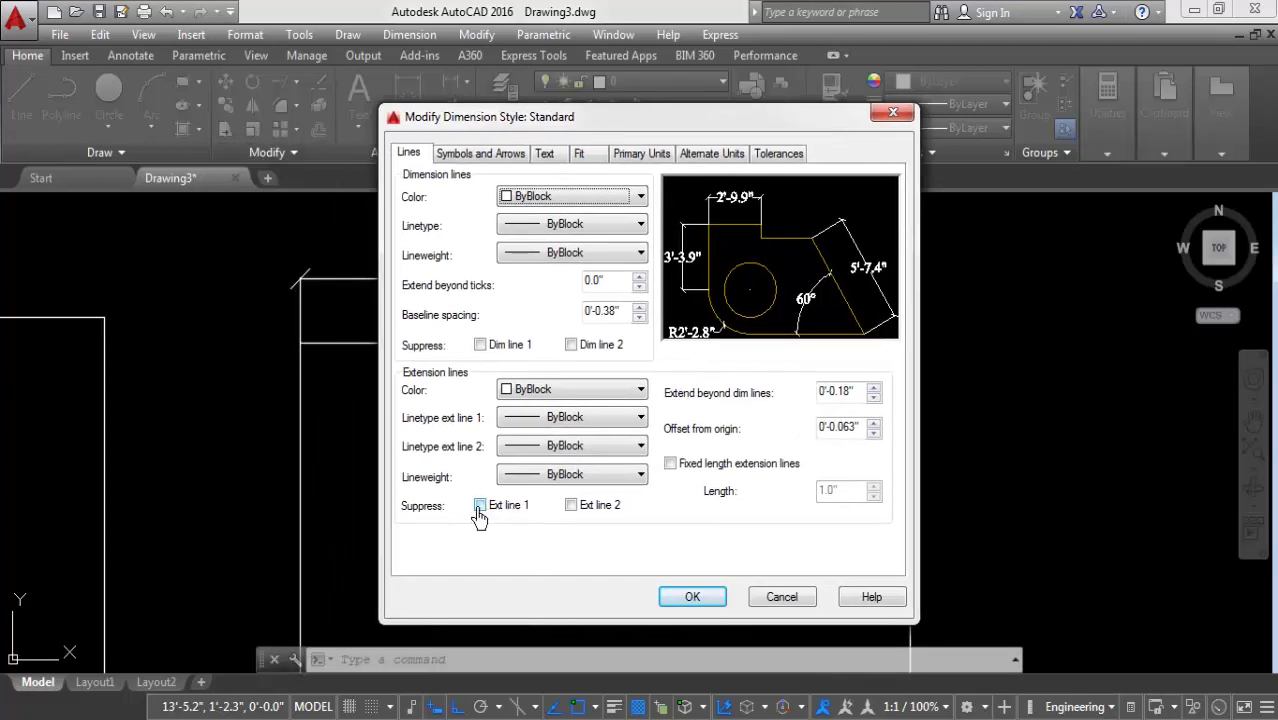
click(412, 158)
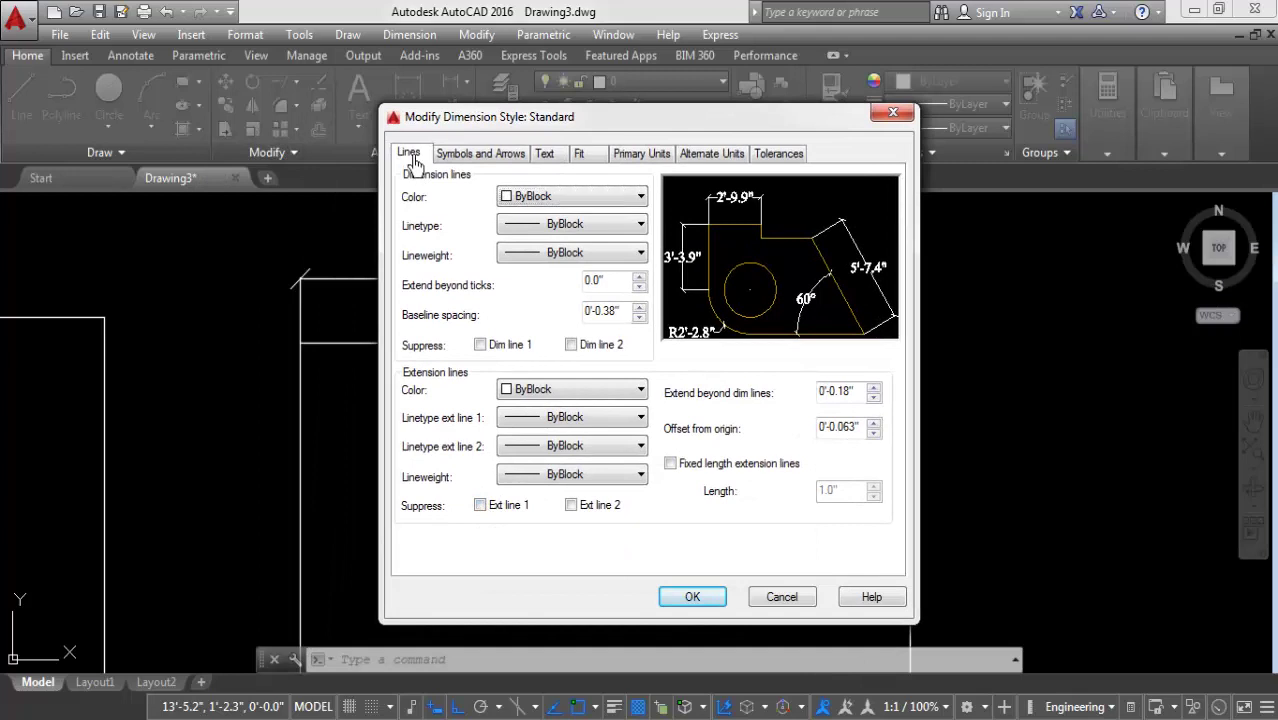
click(480, 505)
click(571, 506)
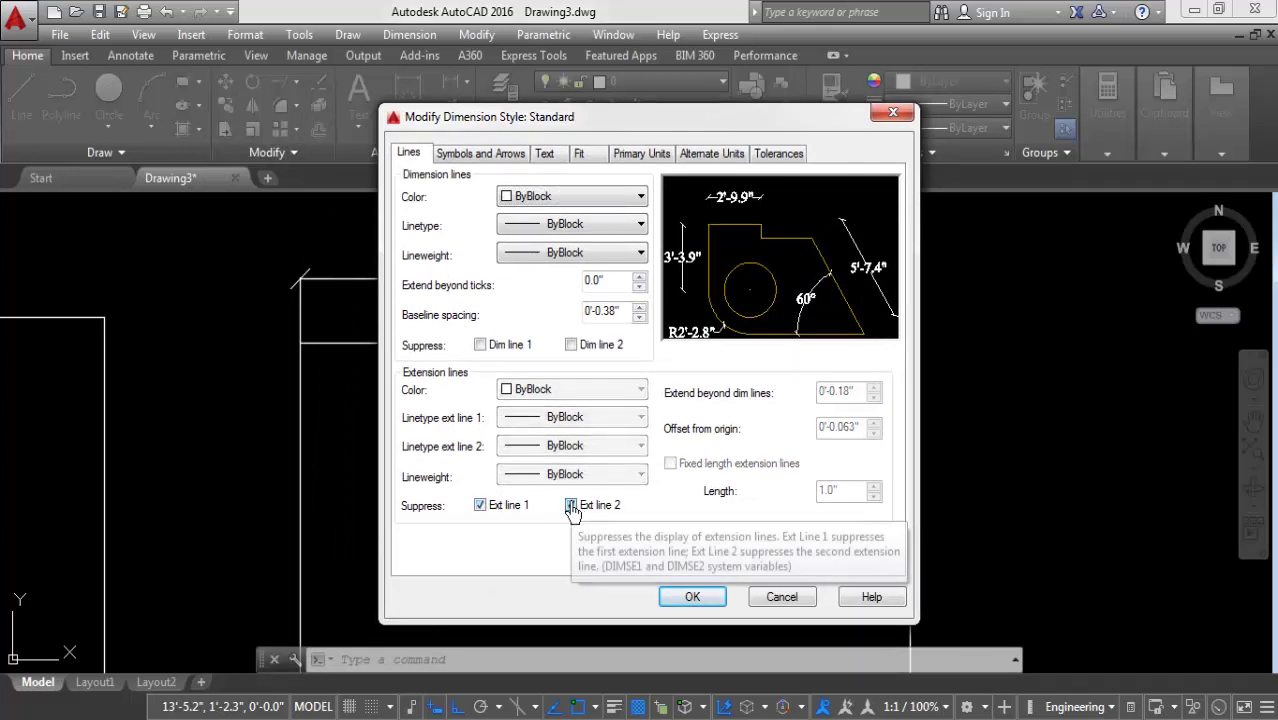
click(722, 600)
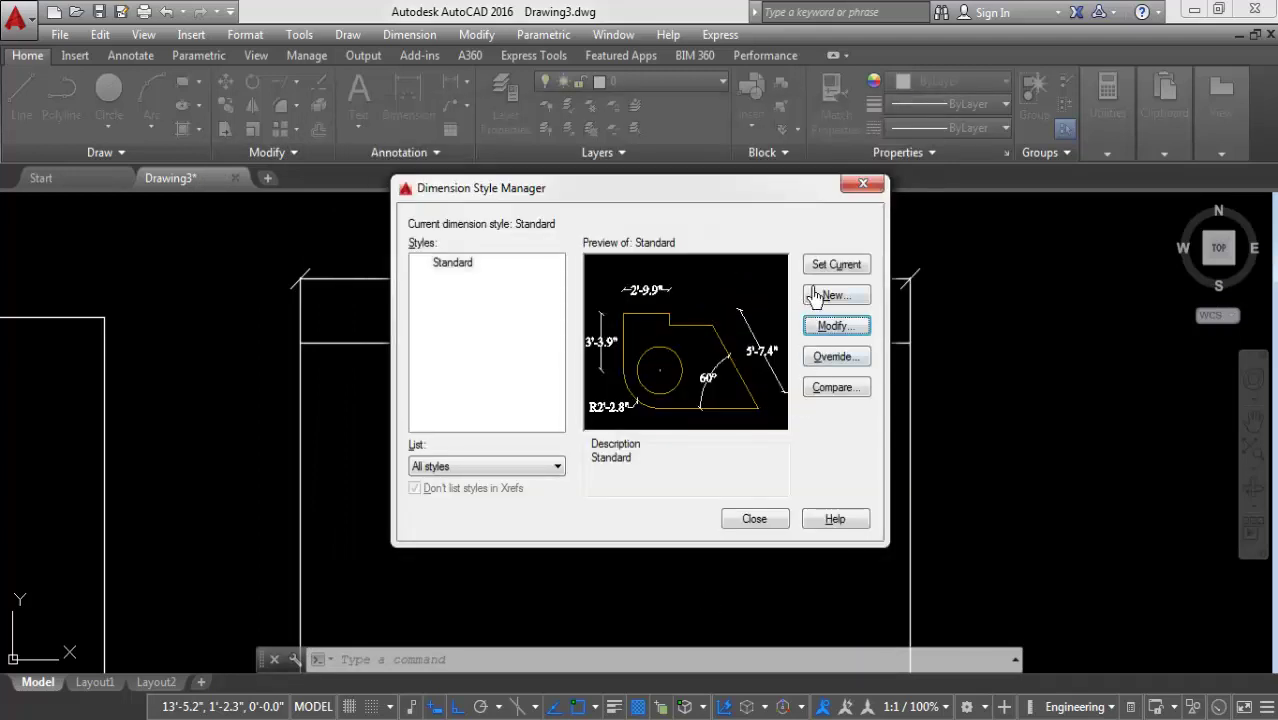
click(863, 183)
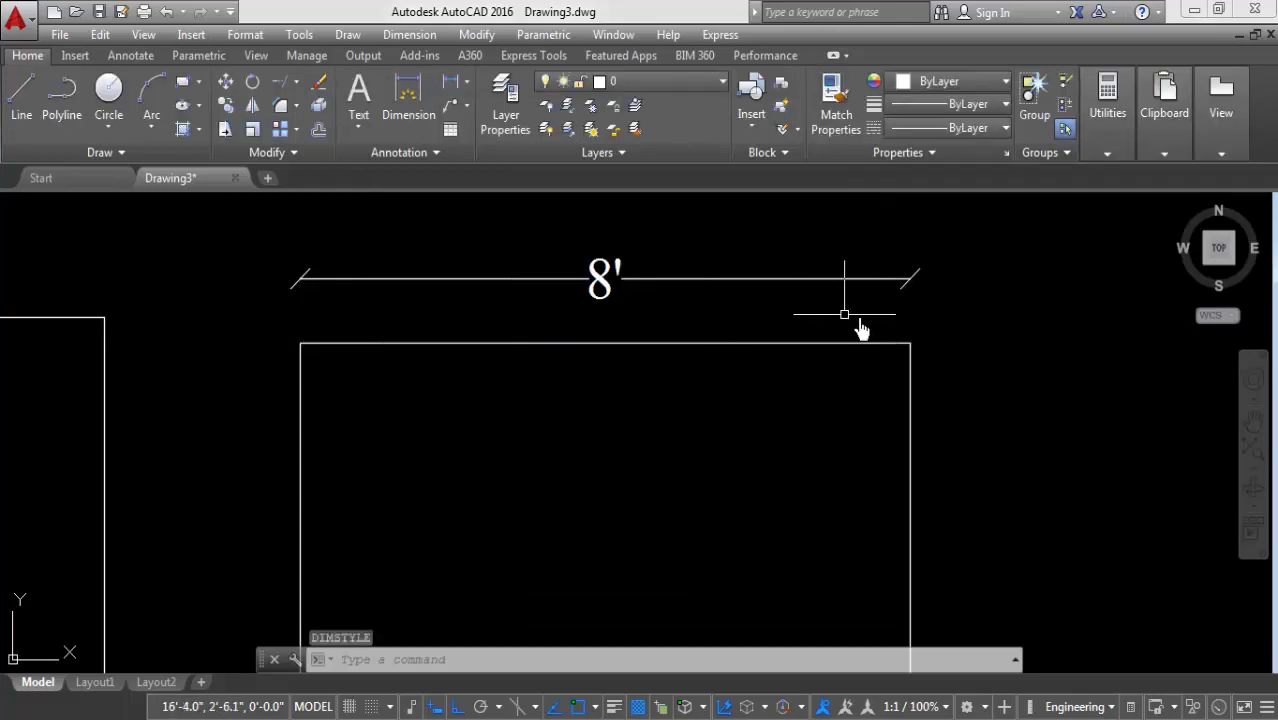
Step: Add linear 5' dimensions to the inner vertical, inner horizontal and right edges
scroll(465, 413, down, 2)
scroll(427, 290, down, 2)
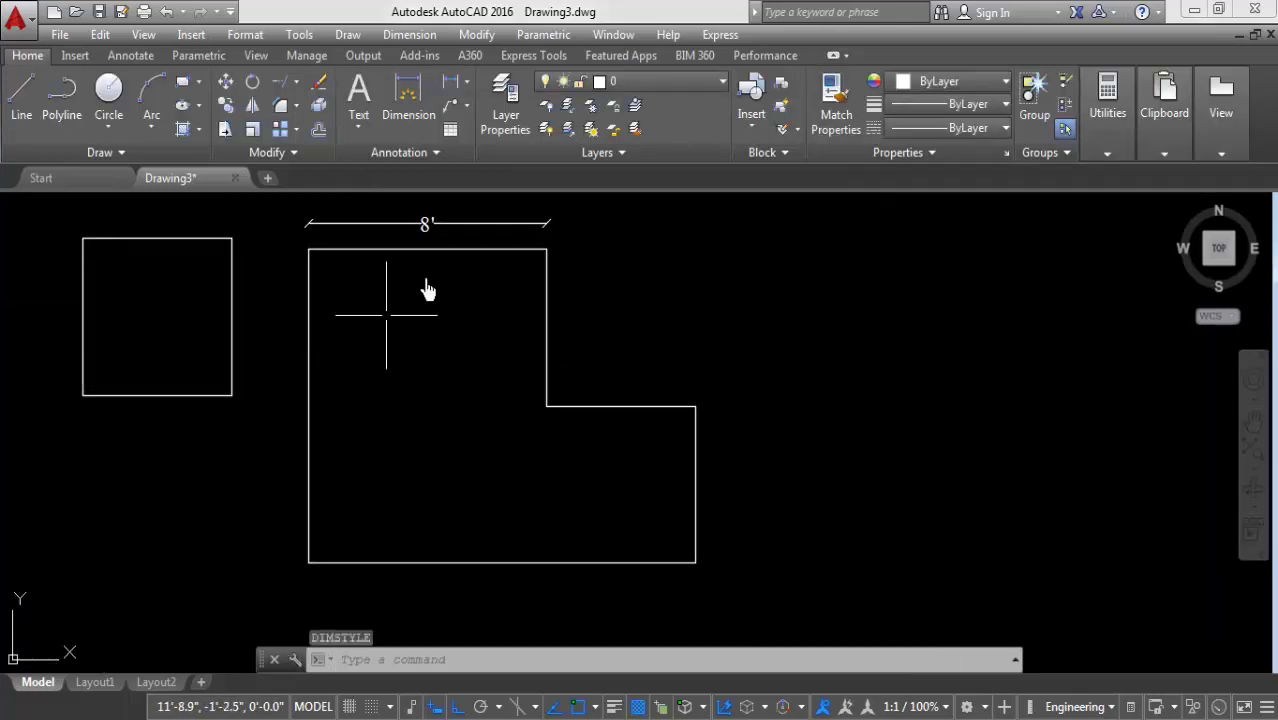
click(450, 82)
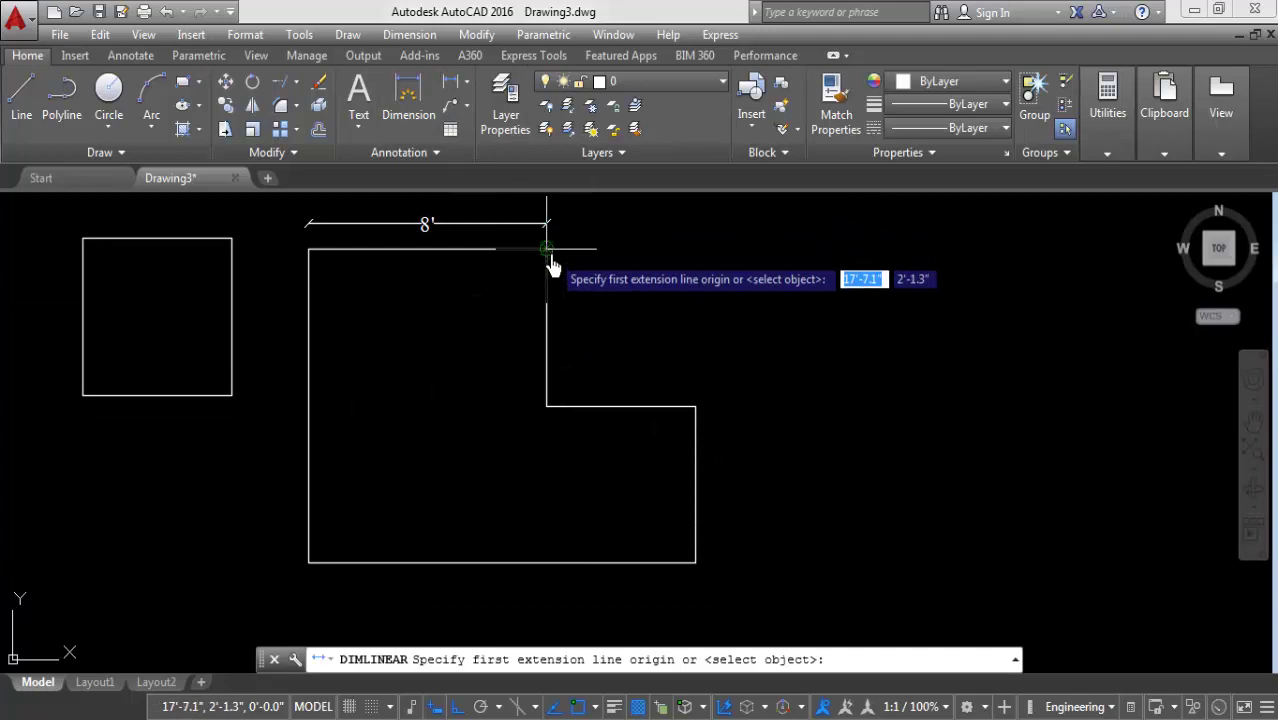
click(549, 255)
click(549, 405)
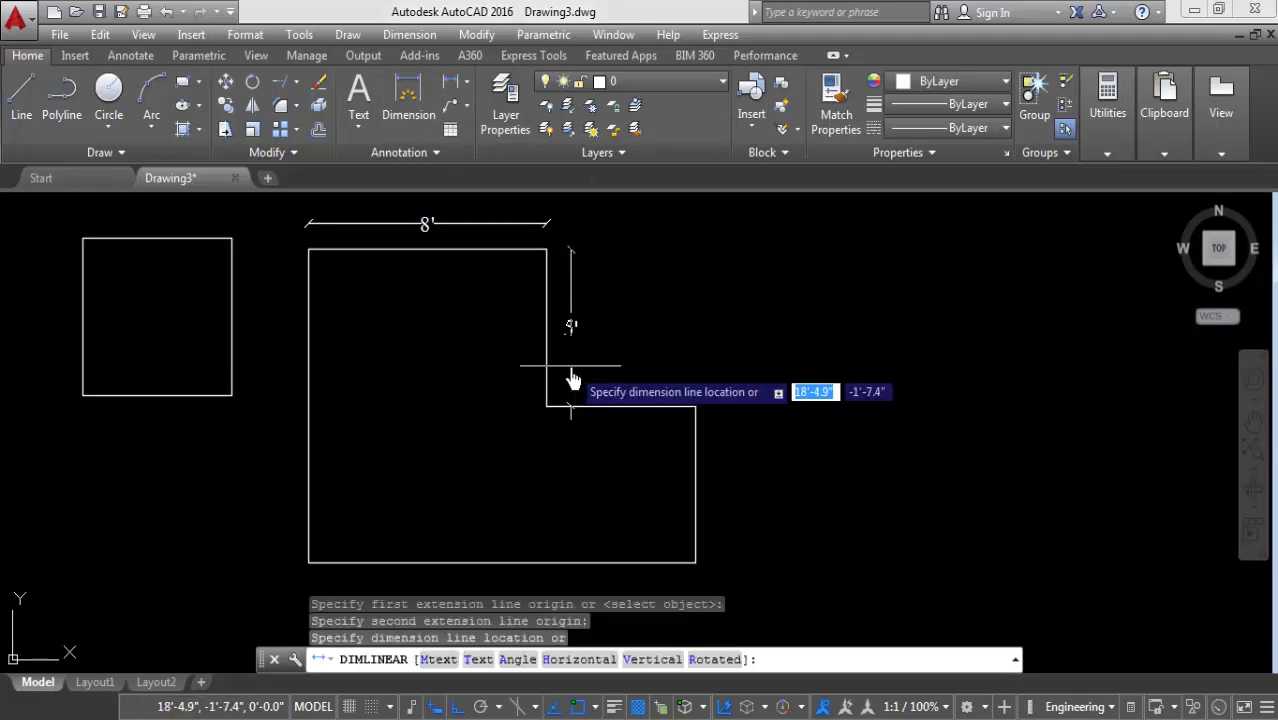
click(572, 380)
scroll(633, 428, up, 2)
key(Return)
click(722, 398)
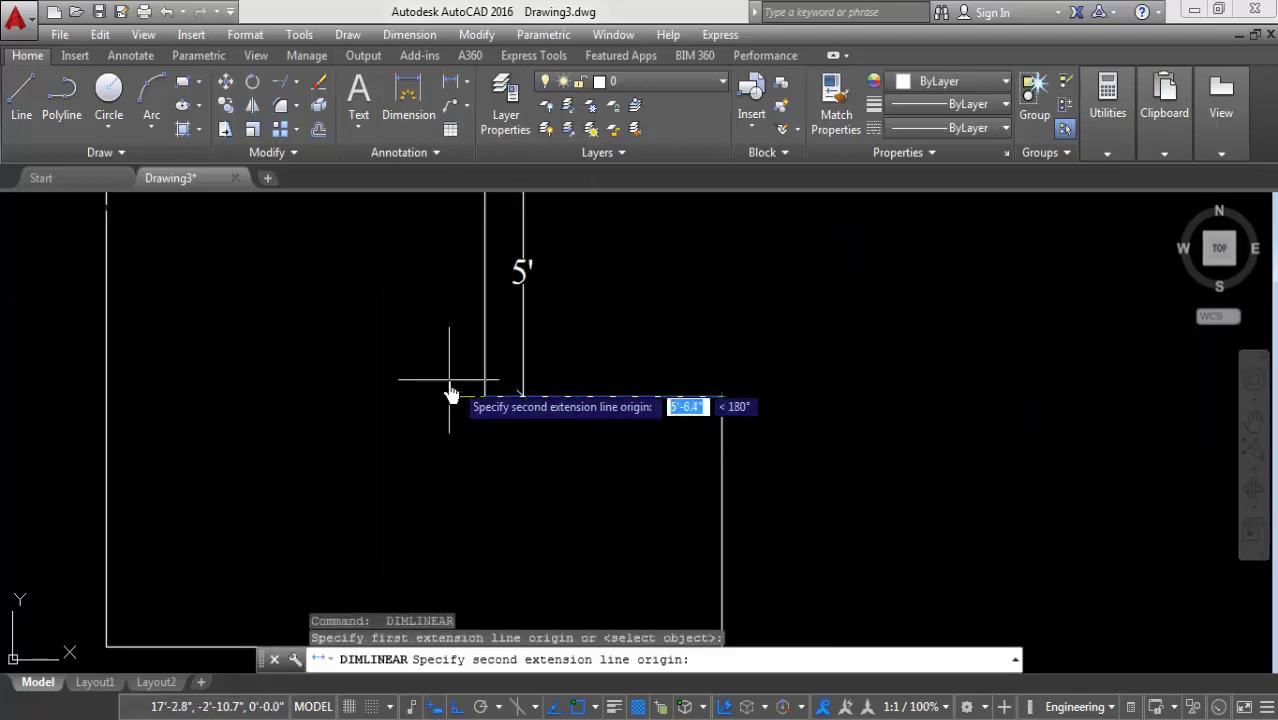
click(485, 397)
click(562, 370)
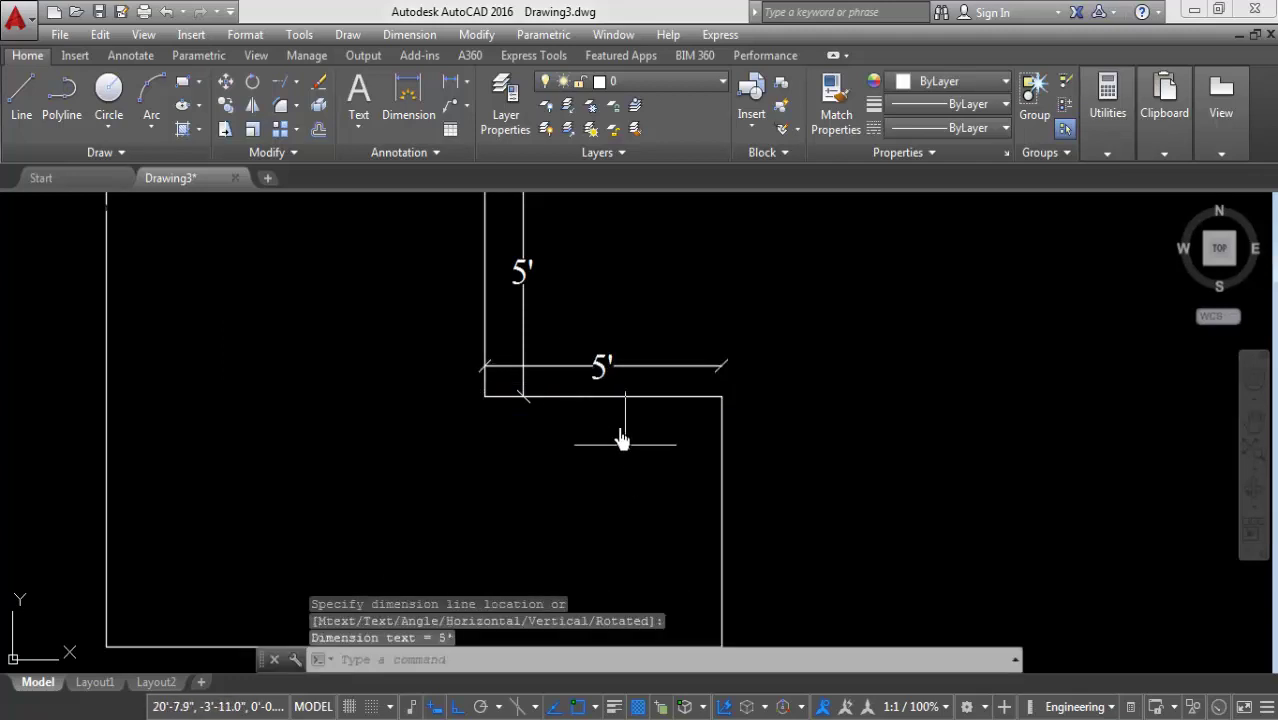
scroll(621, 440, down, 2)
key(Return)
click(656, 367)
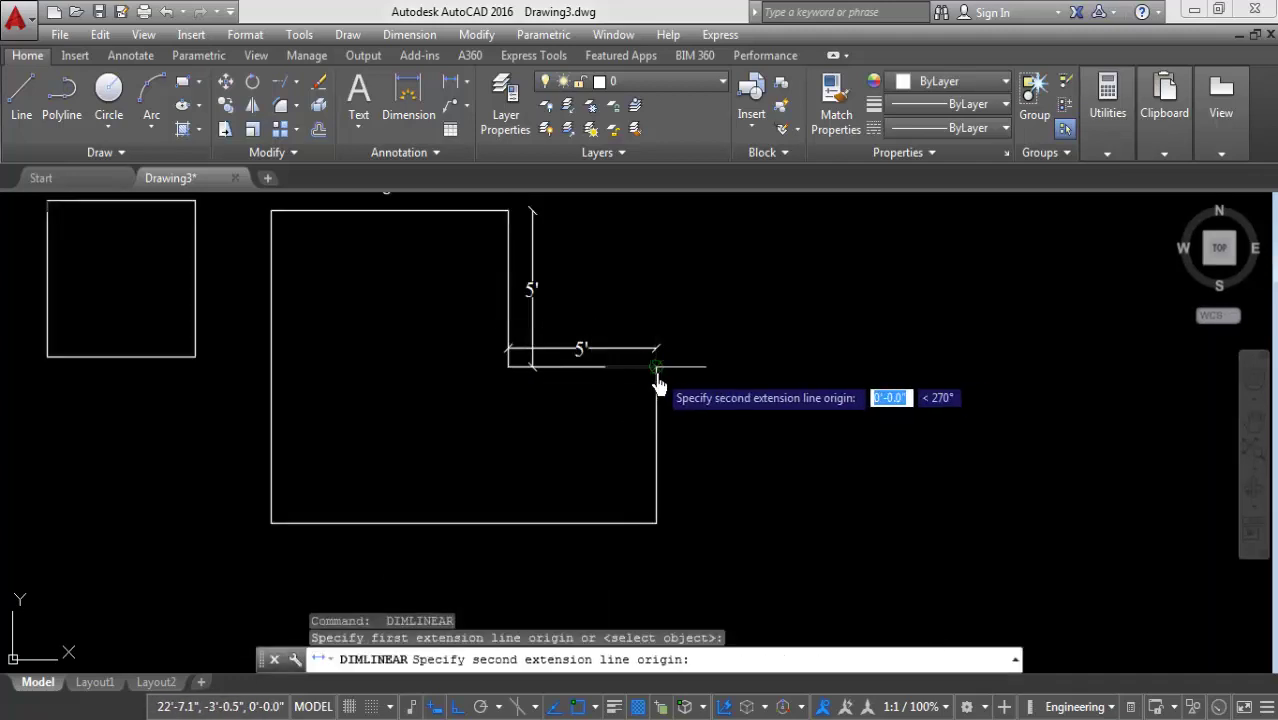
click(658, 524)
click(688, 503)
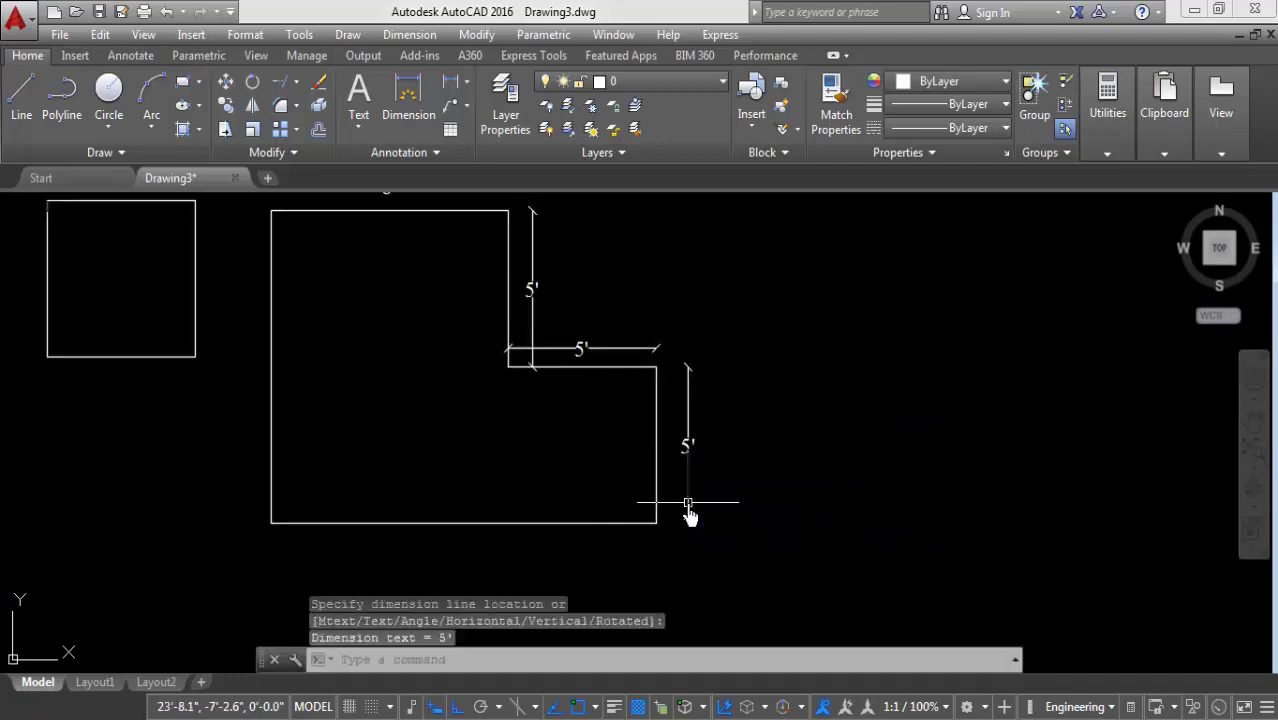
Step: Add the 13' bottom-edge and 10' left-side linear dimensions
key(Return)
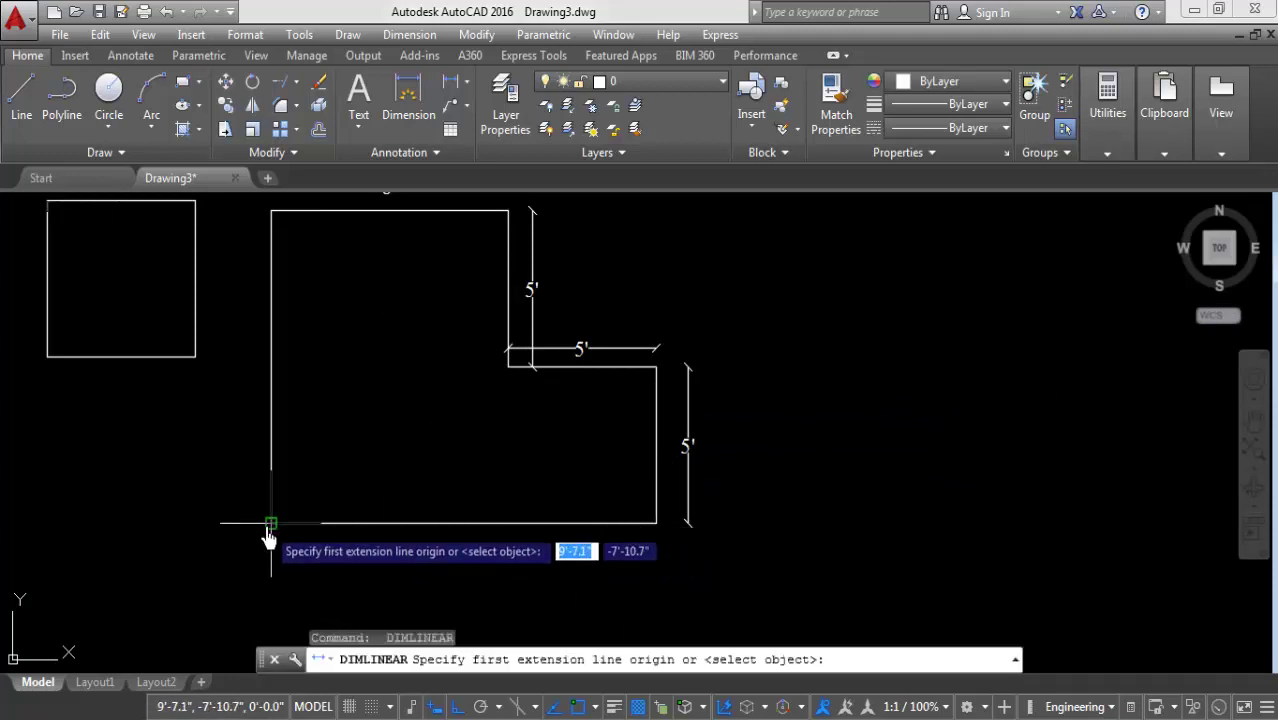
click(271, 523)
click(656, 523)
click(617, 563)
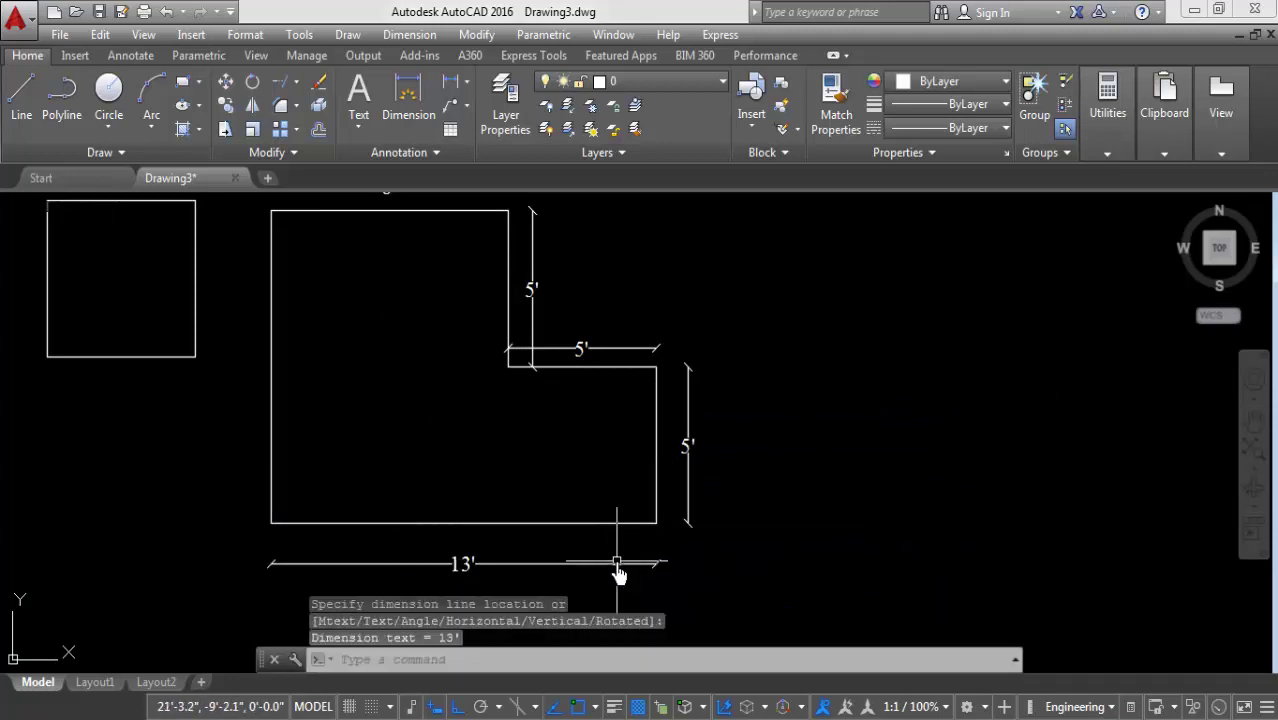
click(617, 563)
middle_drag(454, 470, 567, 485)
key(Return)
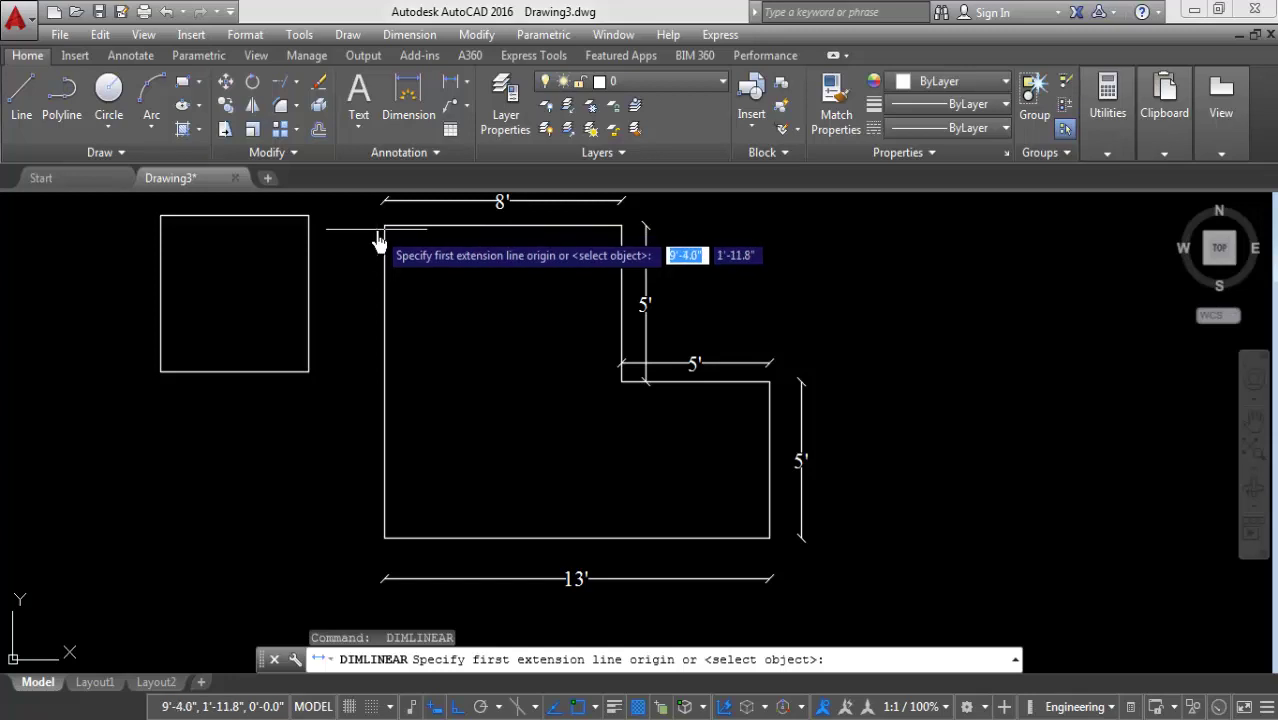
click(386, 229)
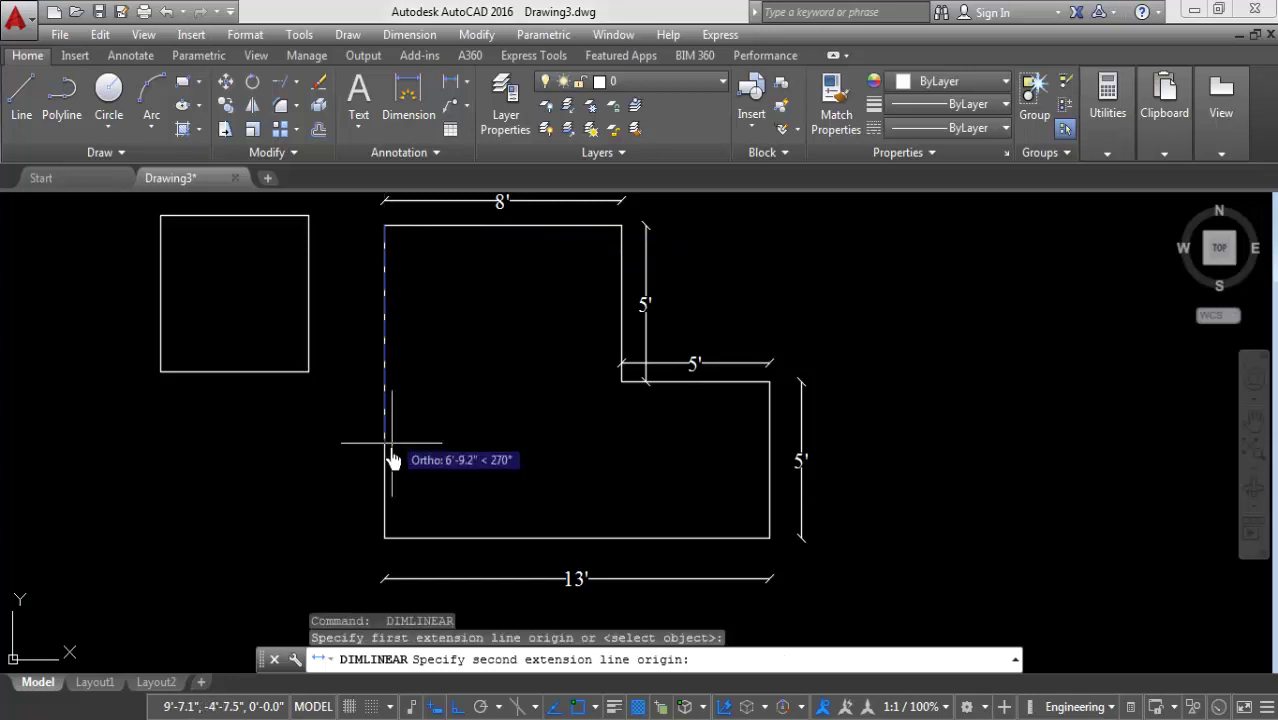
click(386, 540)
click(354, 527)
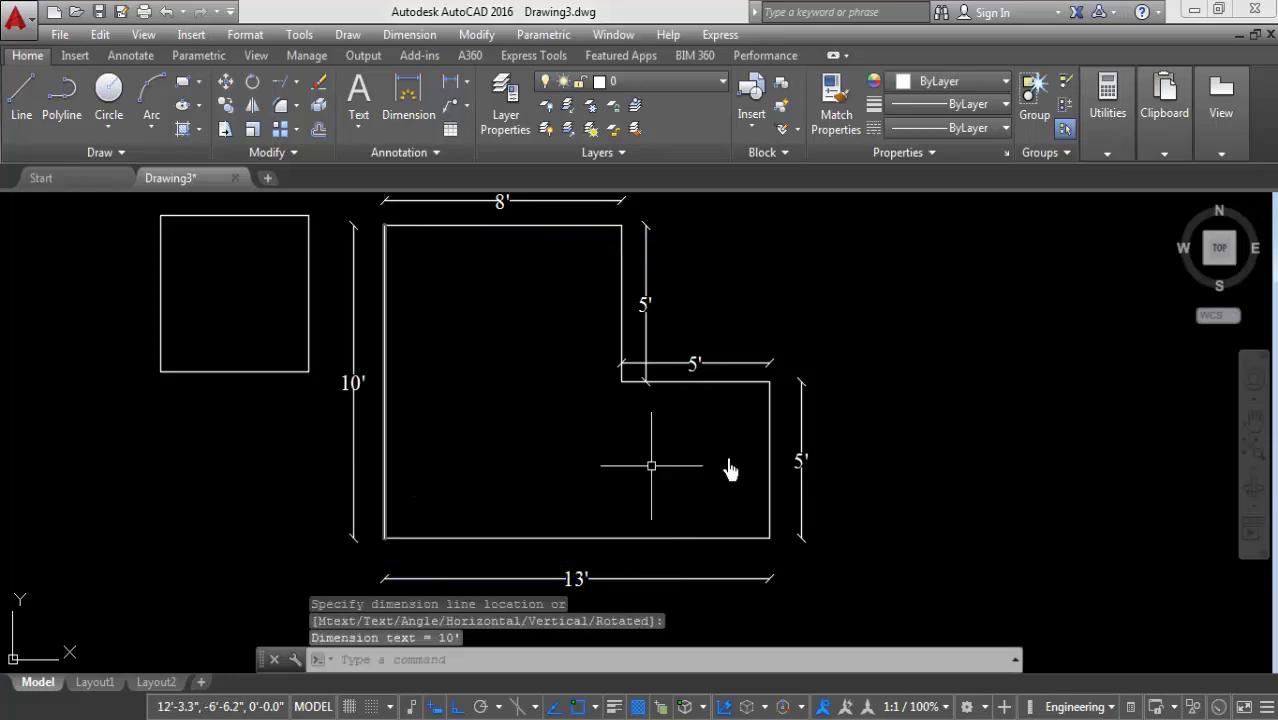
middle_drag(927, 410, 670, 413)
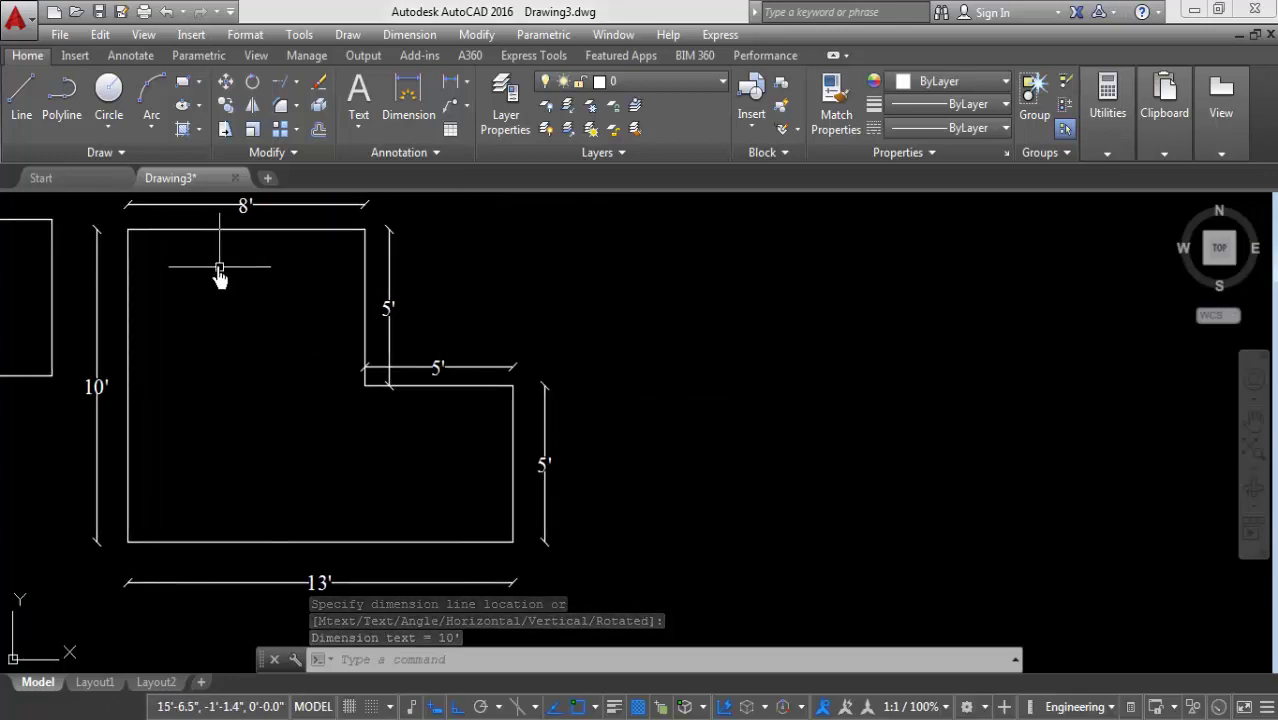
click(468, 82)
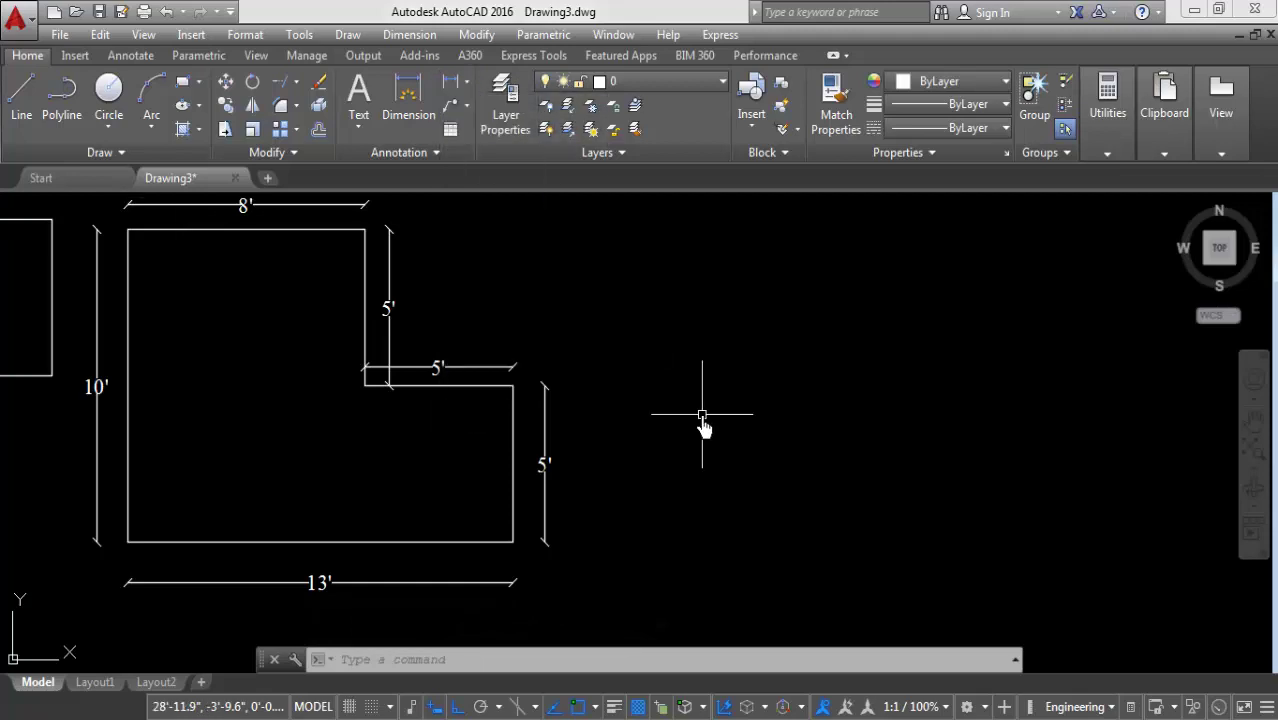
scroll(434, 408, down, 3)
scroll(296, 418, down, 2)
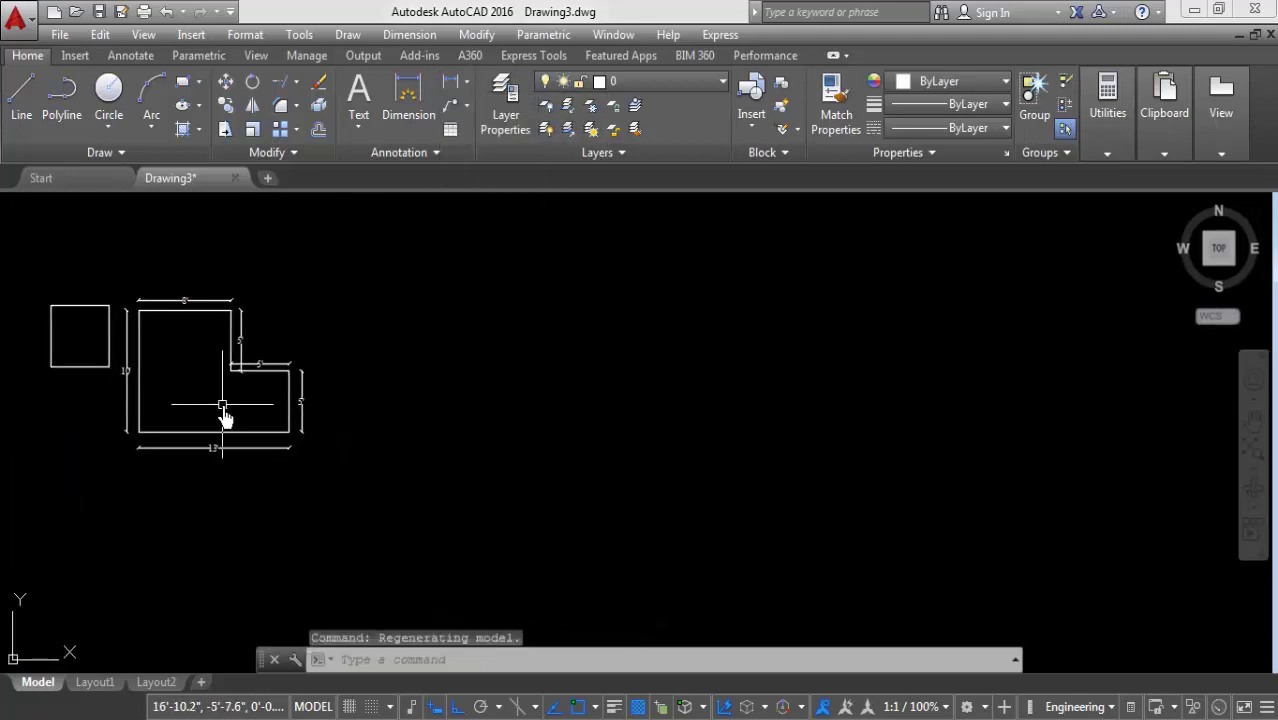
Step: Draw two angled lines meeting at a peak with Ortho turned off
click(21, 100)
scroll(437, 317, up, 2)
click(348, 395)
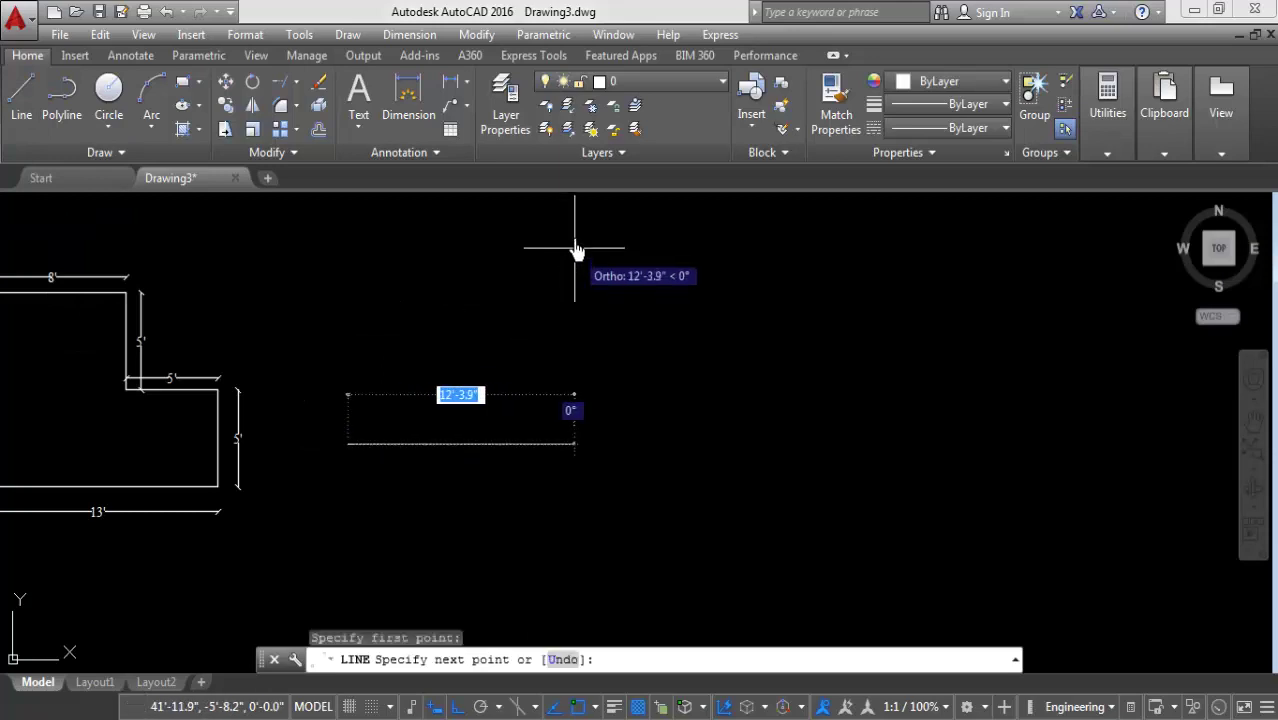
key(F8)
click(523, 234)
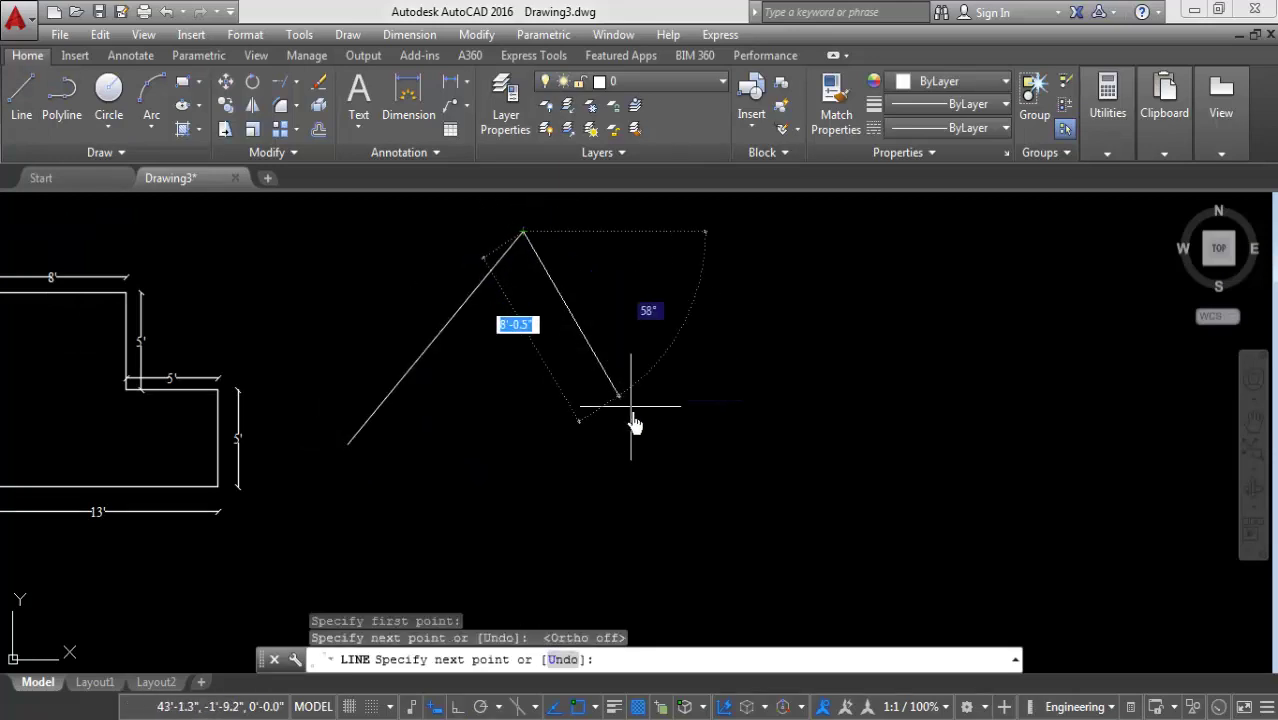
click(666, 479)
key(Return)
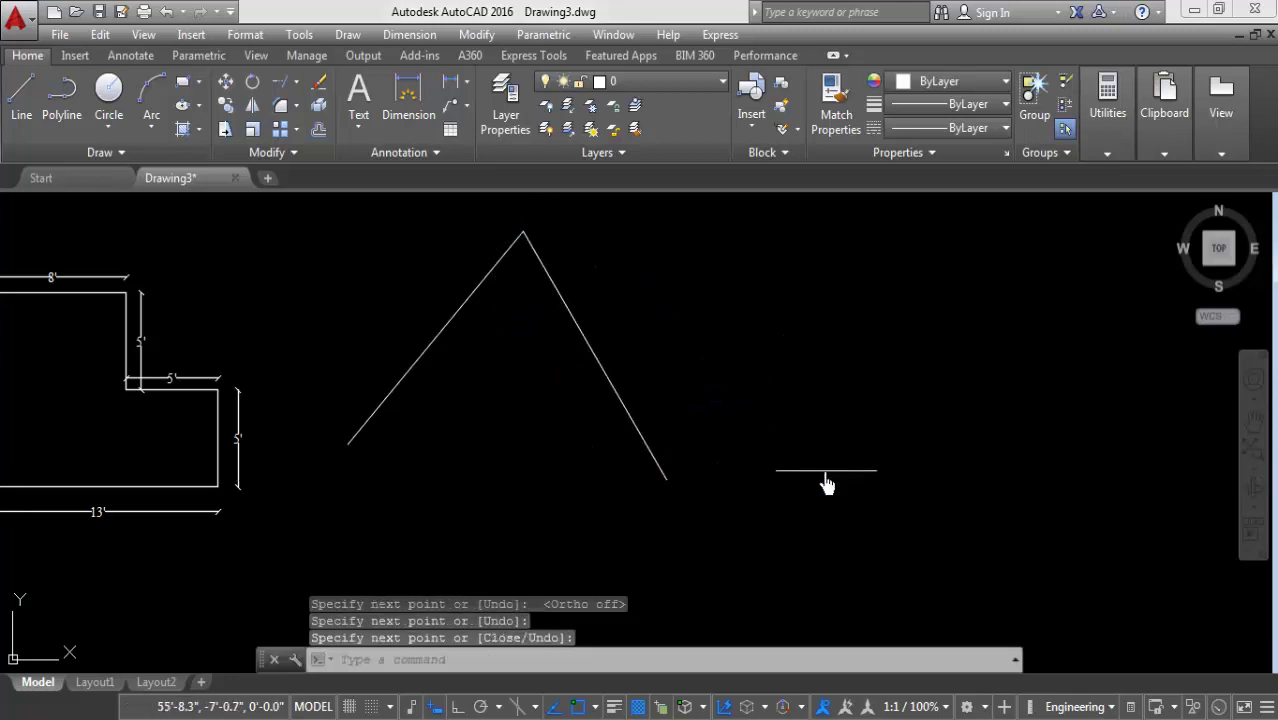
Step: Draw a separate horizontal line to the right with Ortho back on
key(Return)
click(806, 470)
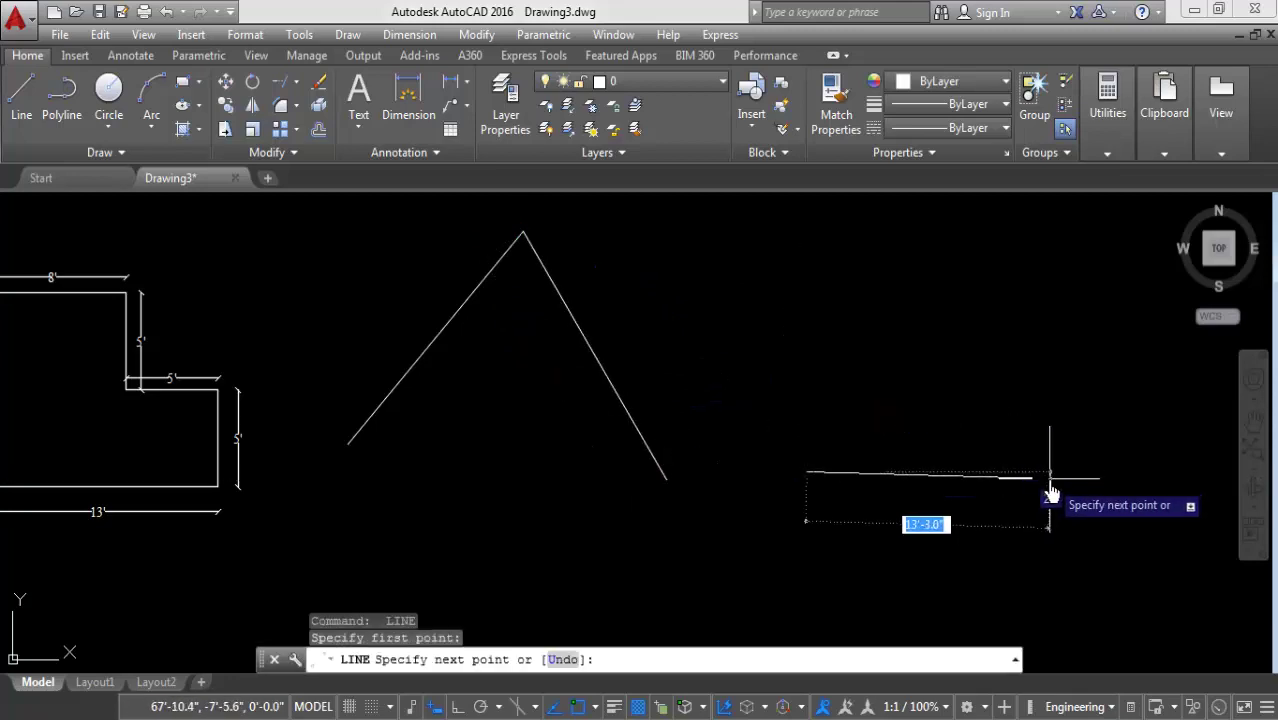
key(F8)
click(1047, 475)
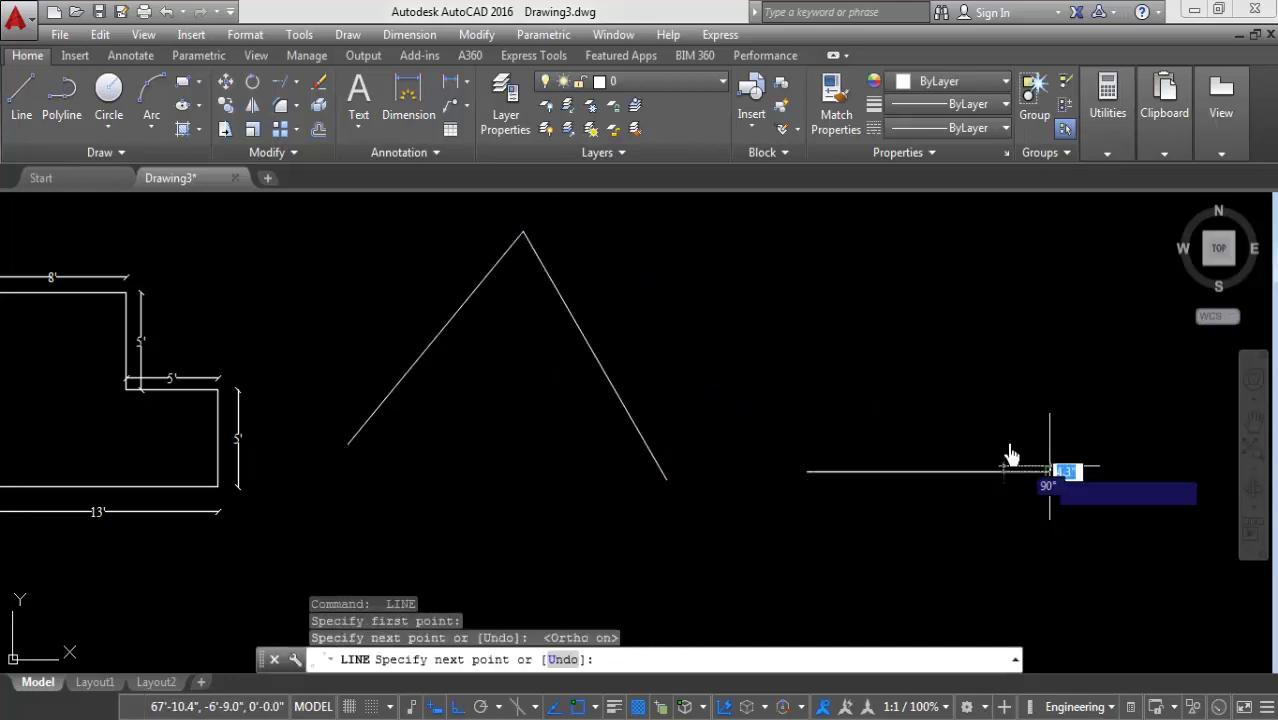
key(Return)
middle_drag(759, 206, 608, 263)
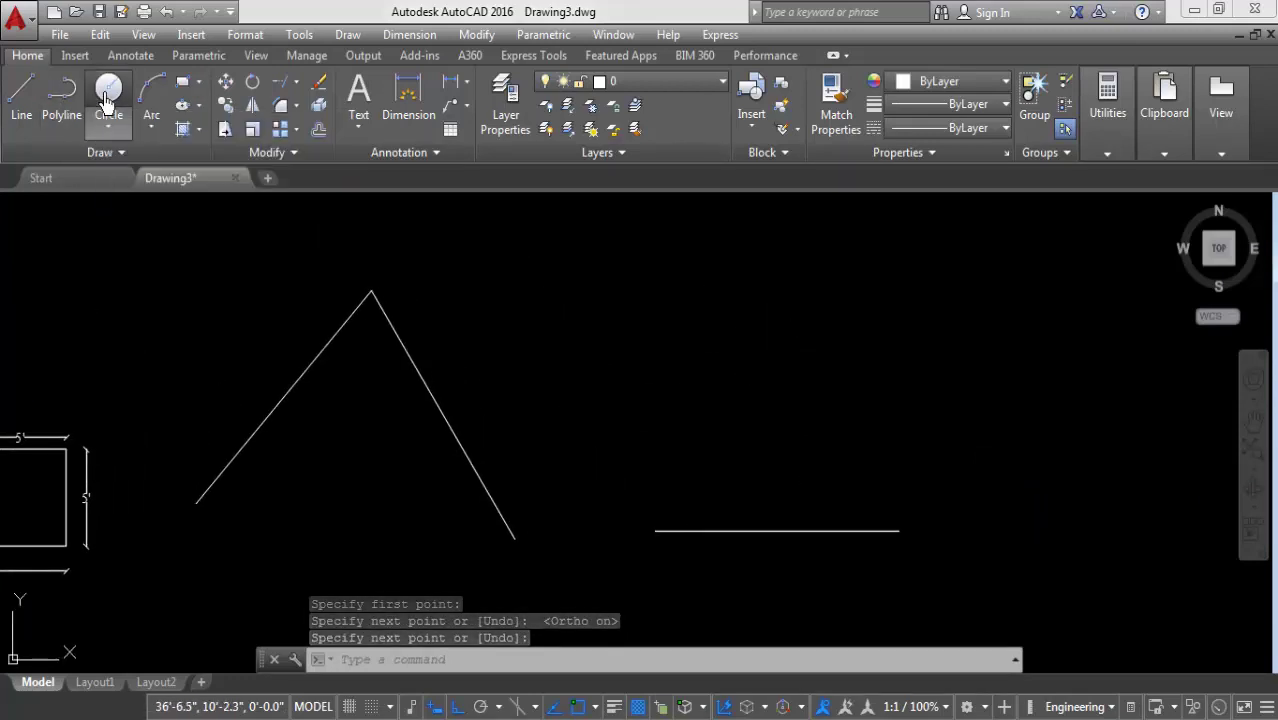
Step: Draw a circle near the angled lines and a small circle to its right
click(108, 97)
click(662, 357)
click(733, 330)
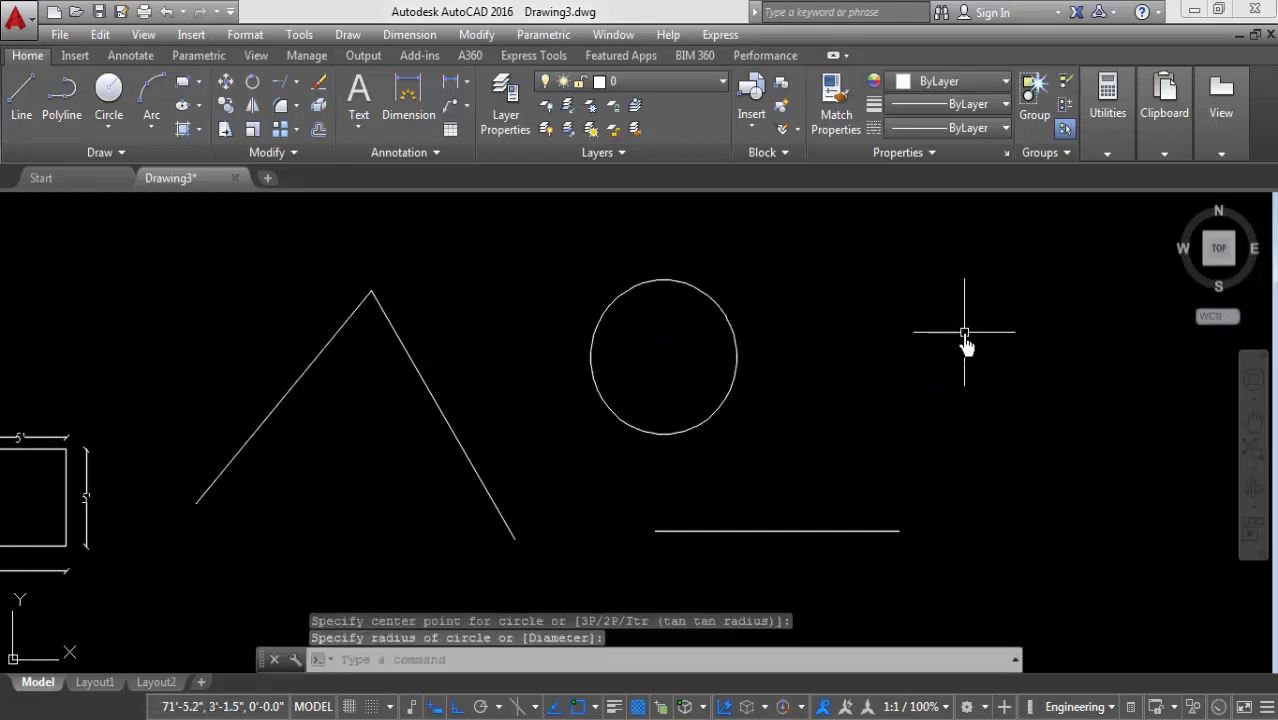
text(c)
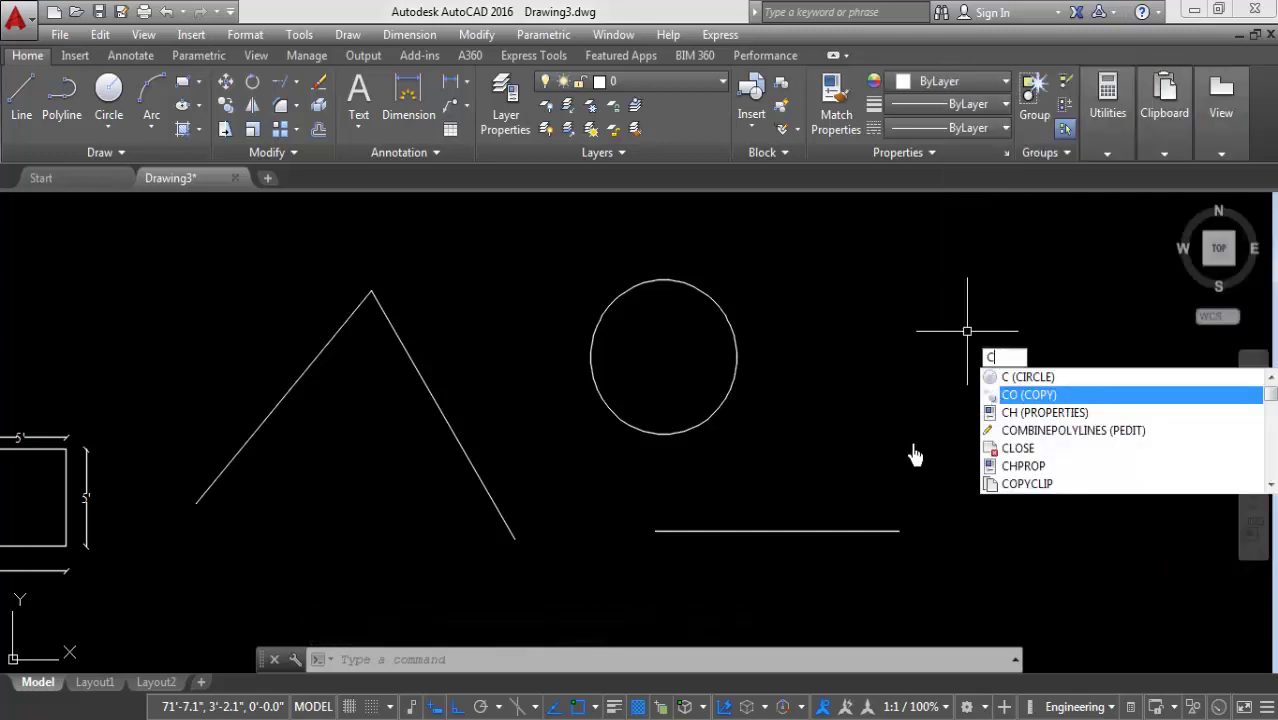
key(Escape)
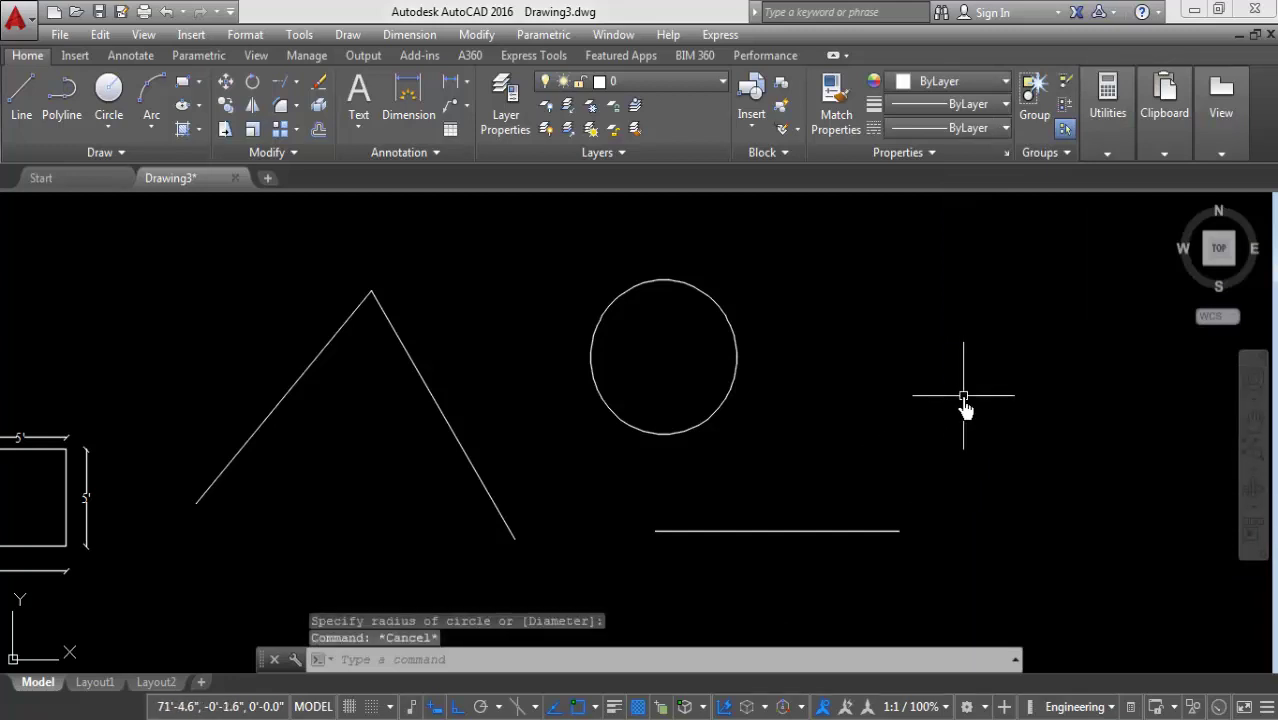
key(Return)
click(932, 338)
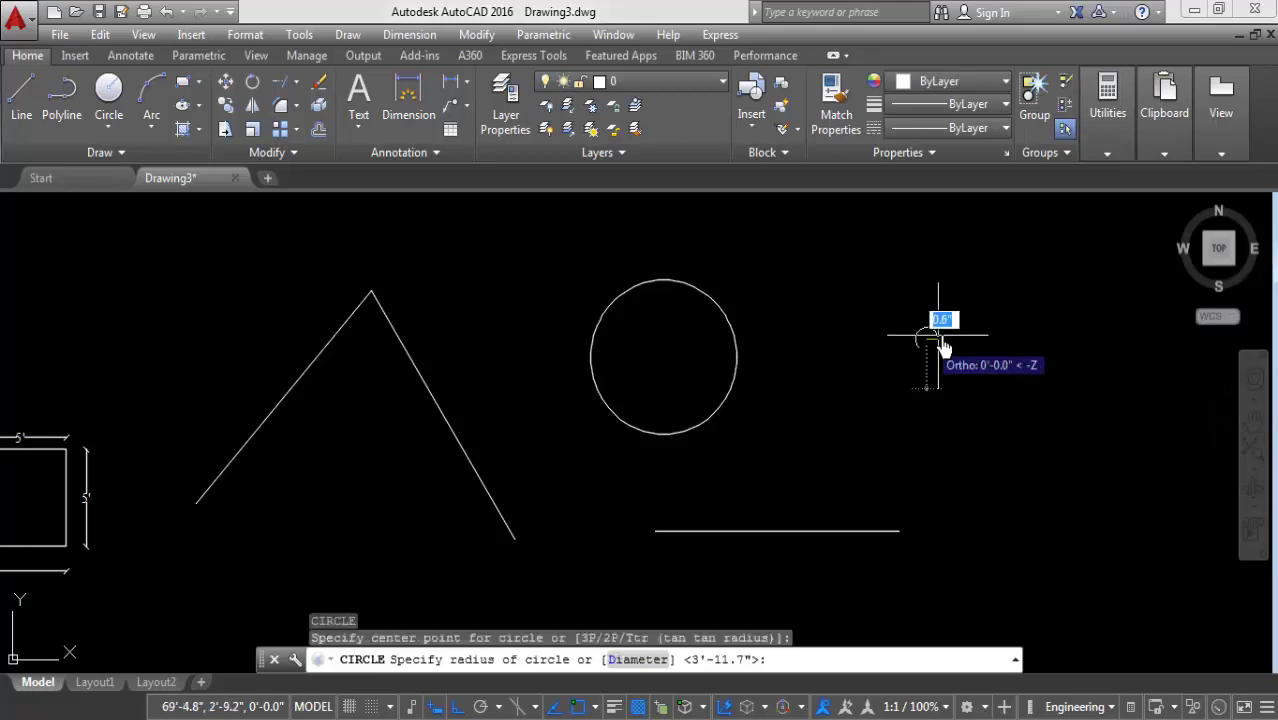
click(962, 345)
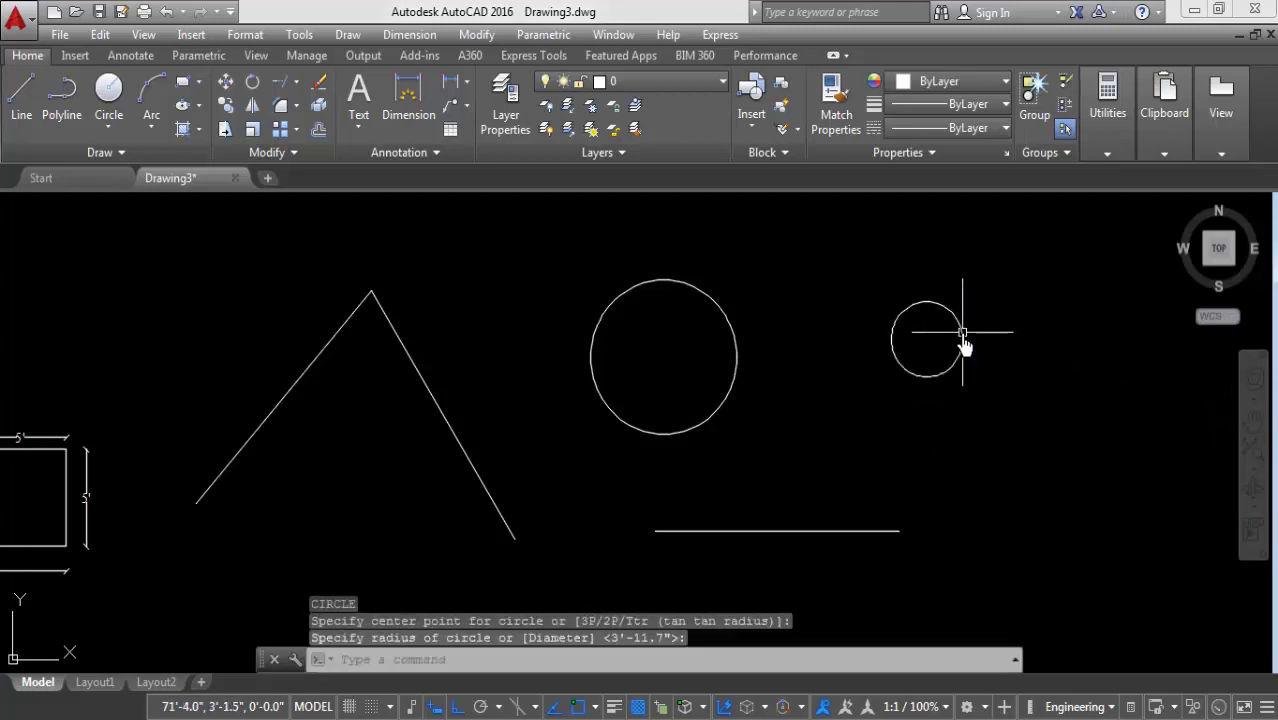
Step: Draw another small circle near the peak, then a 3' radius circle above the L-shape
click(112, 92)
click(505, 256)
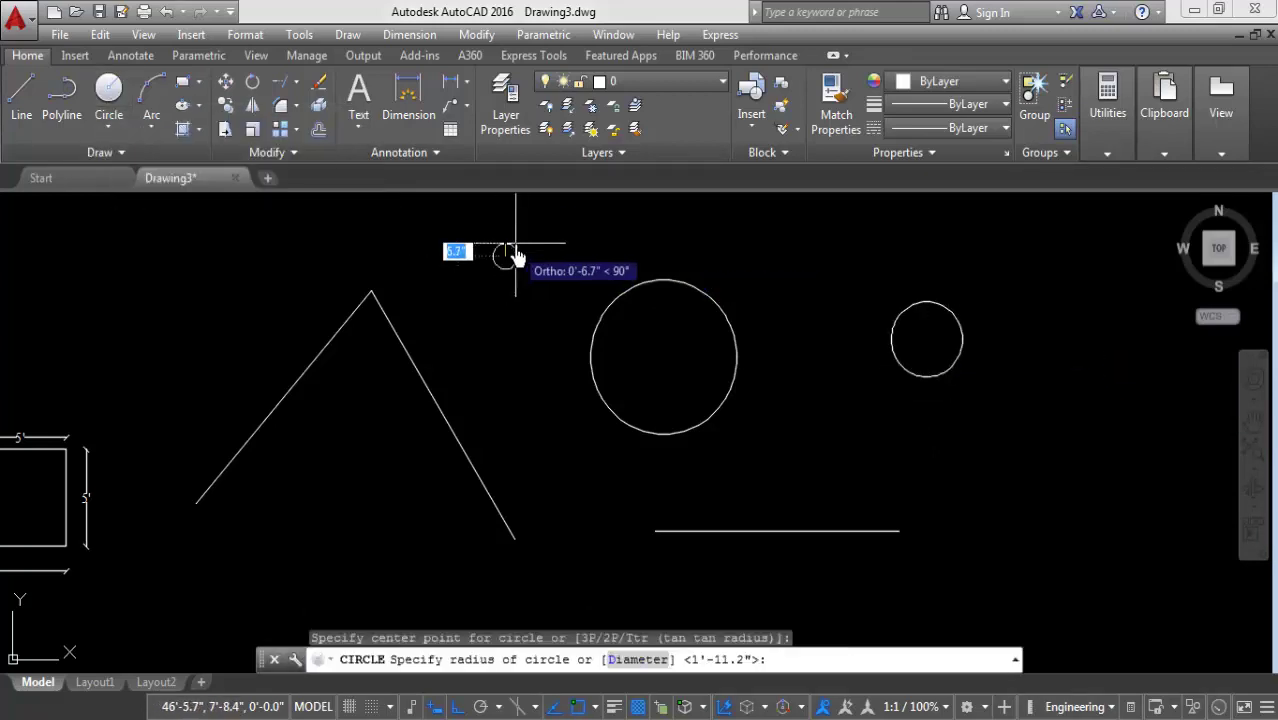
click(519, 240)
mouse_move(371, 291)
middle_down()
mouse_move(542, 405)
mouse_move(569, 407)
middle_up()
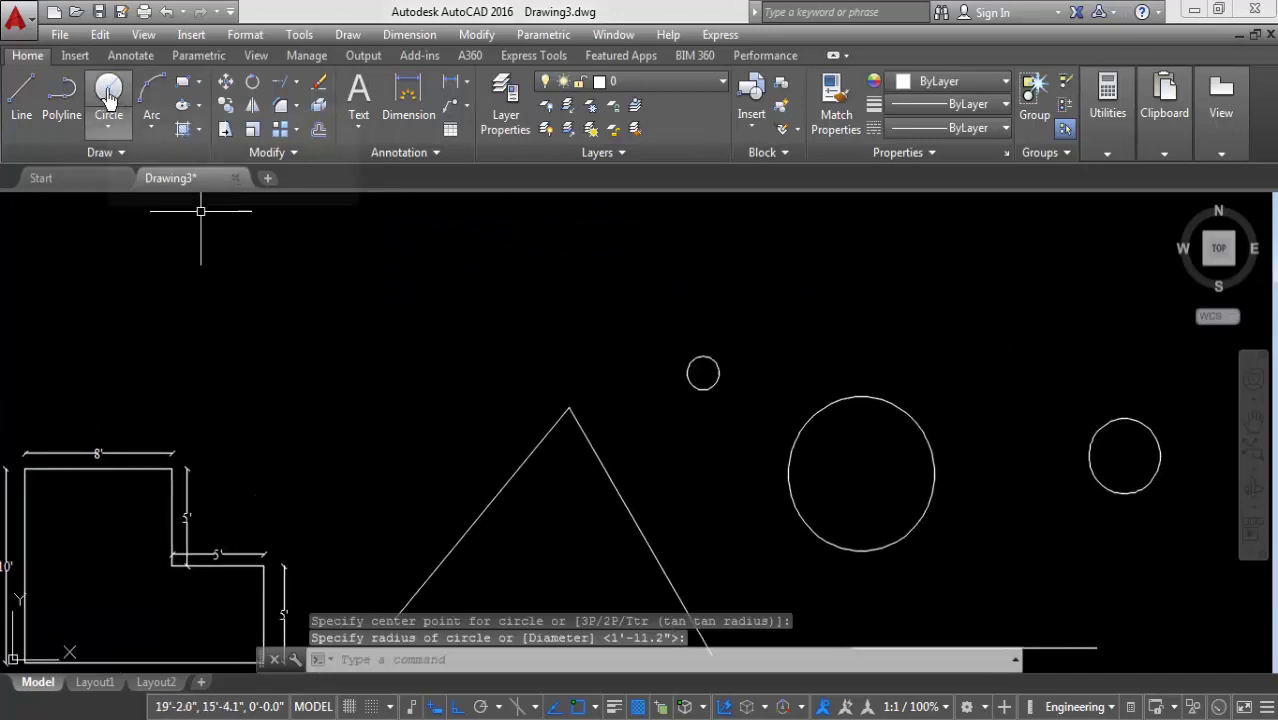
click(109, 92)
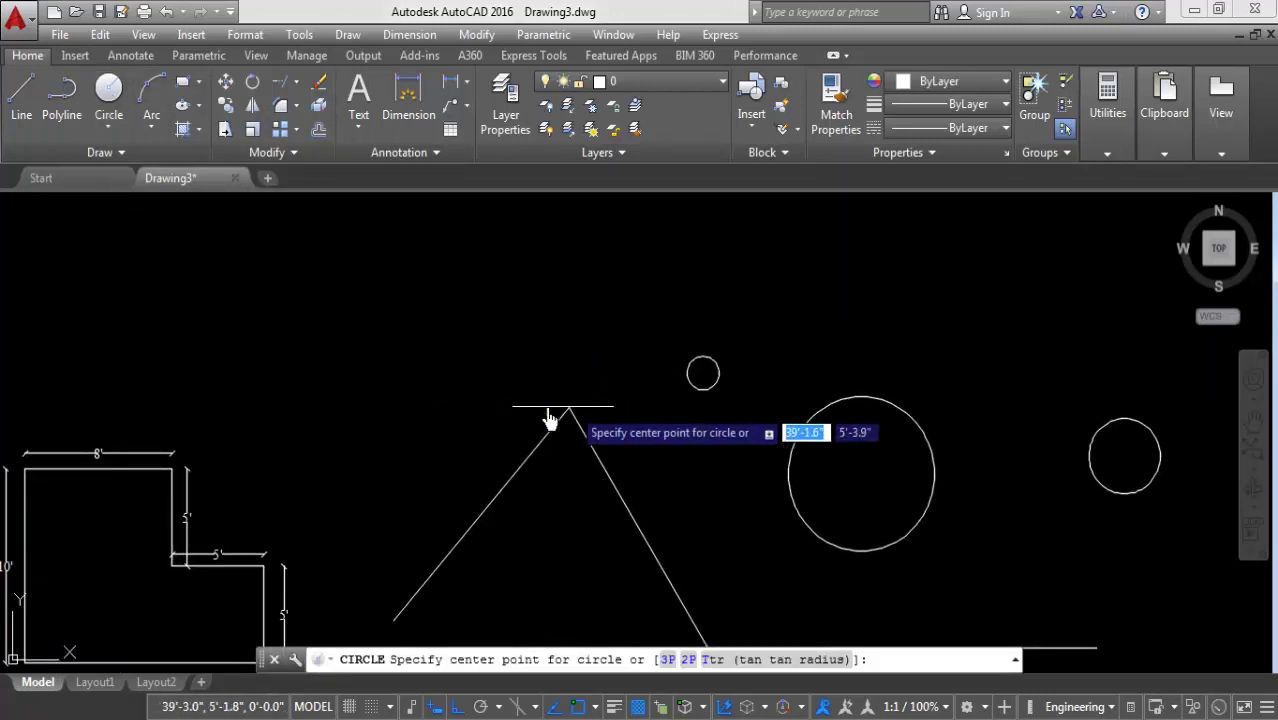
click(325, 352)
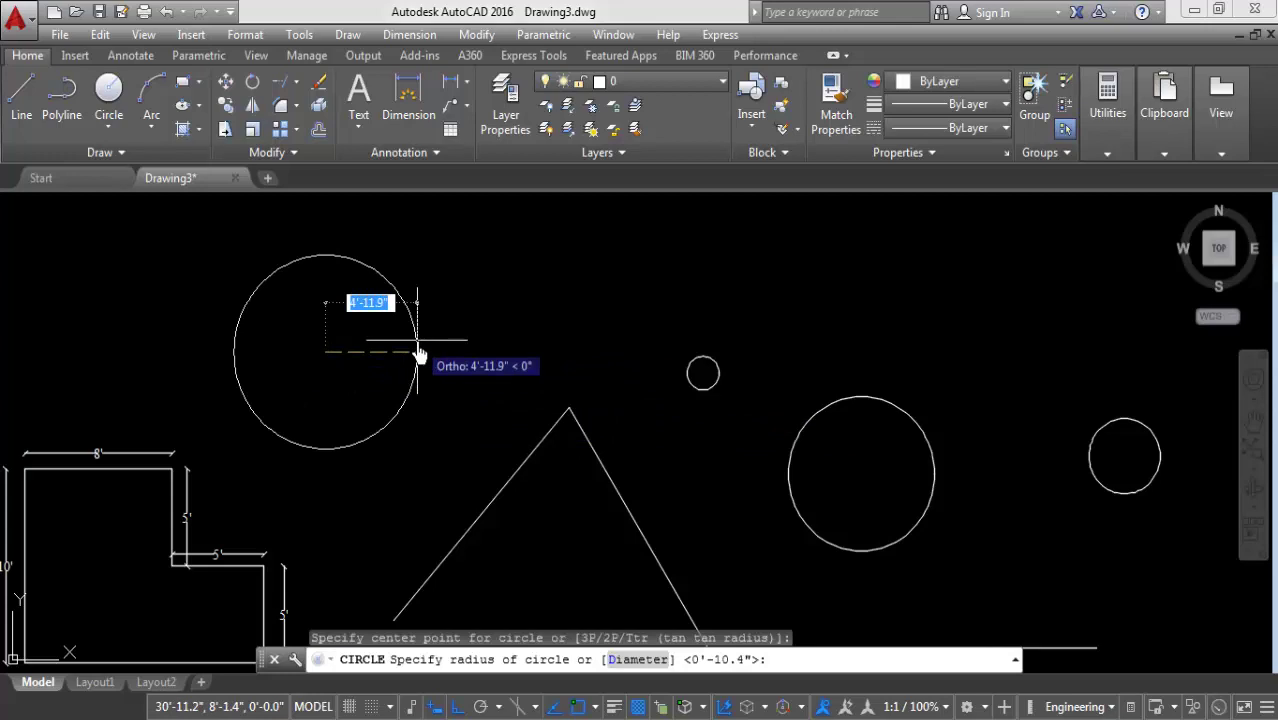
text(3)
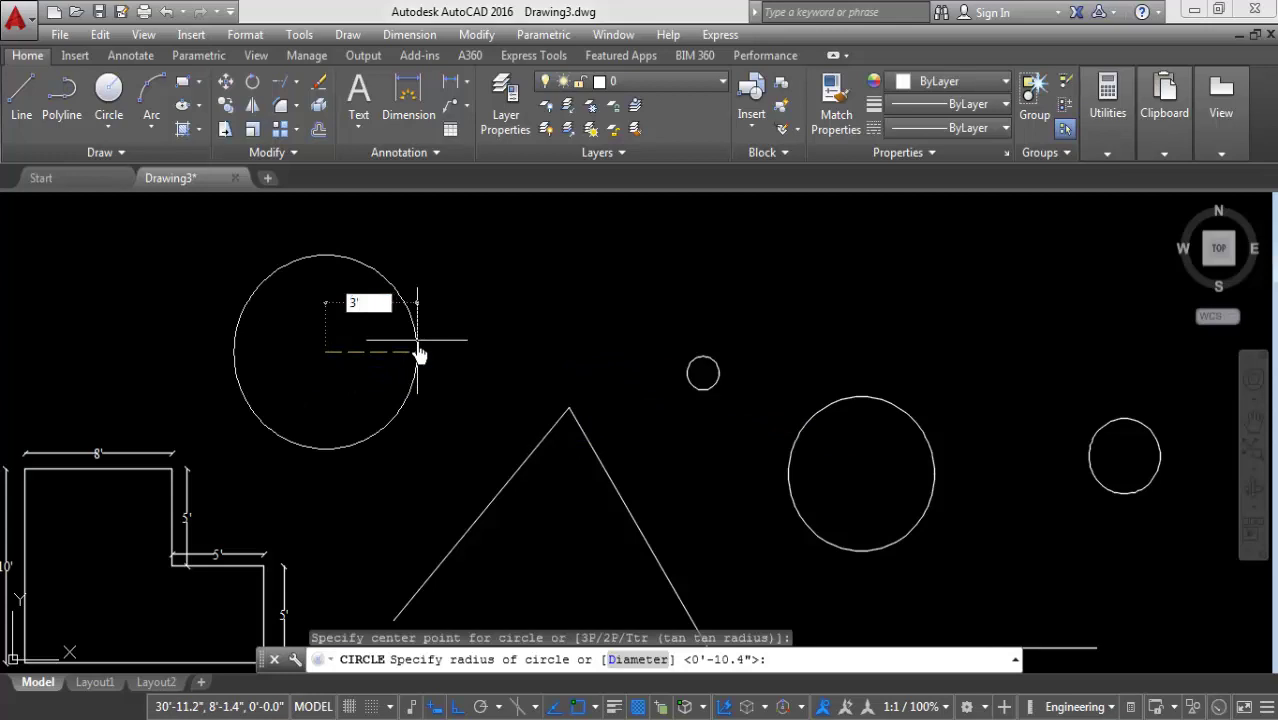
key(Return)
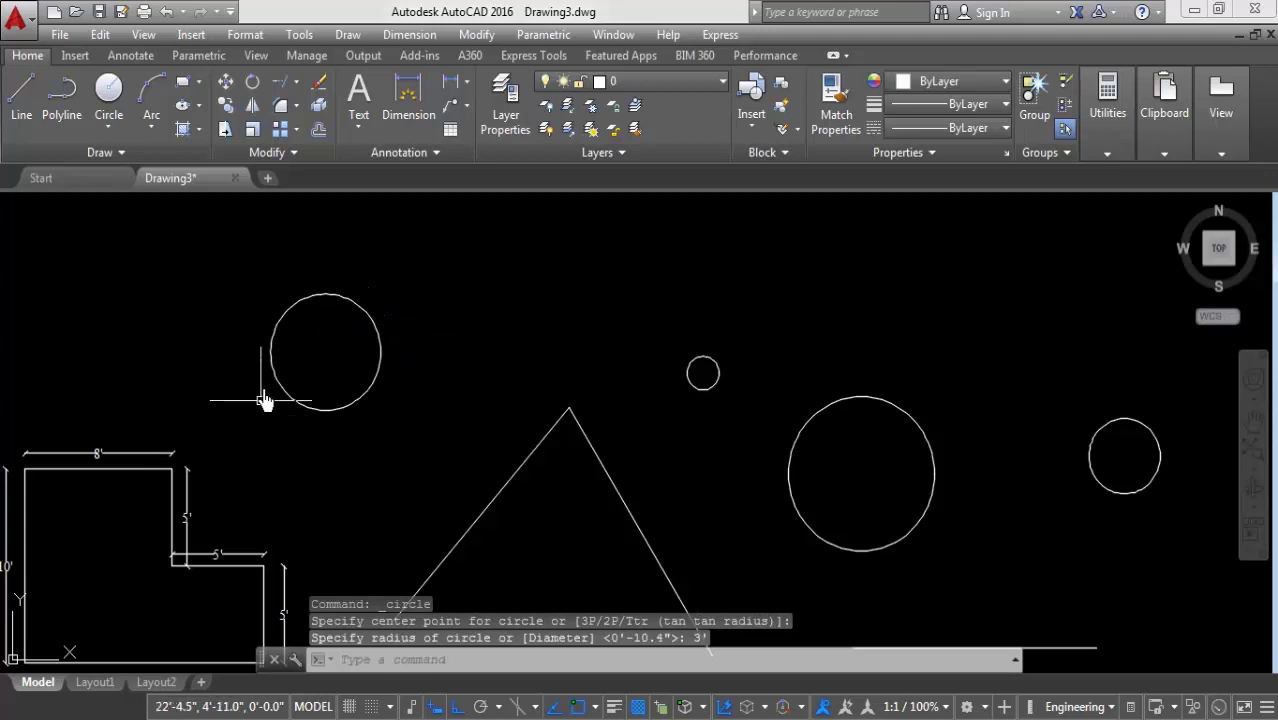
scroll(360, 300, down, 2)
scroll(355, 295, up, 2)
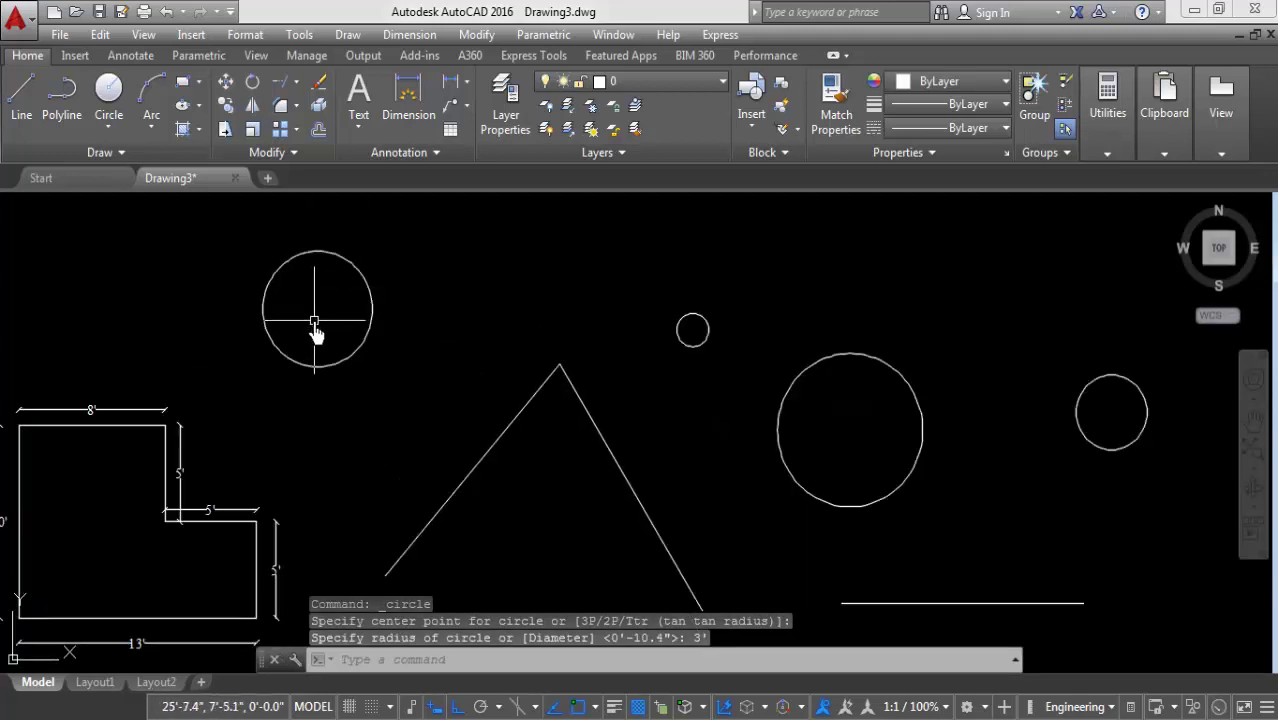
scroll(315, 333, down, 1)
scroll(177, 379, up, 1)
scroll(188, 387, down, 1)
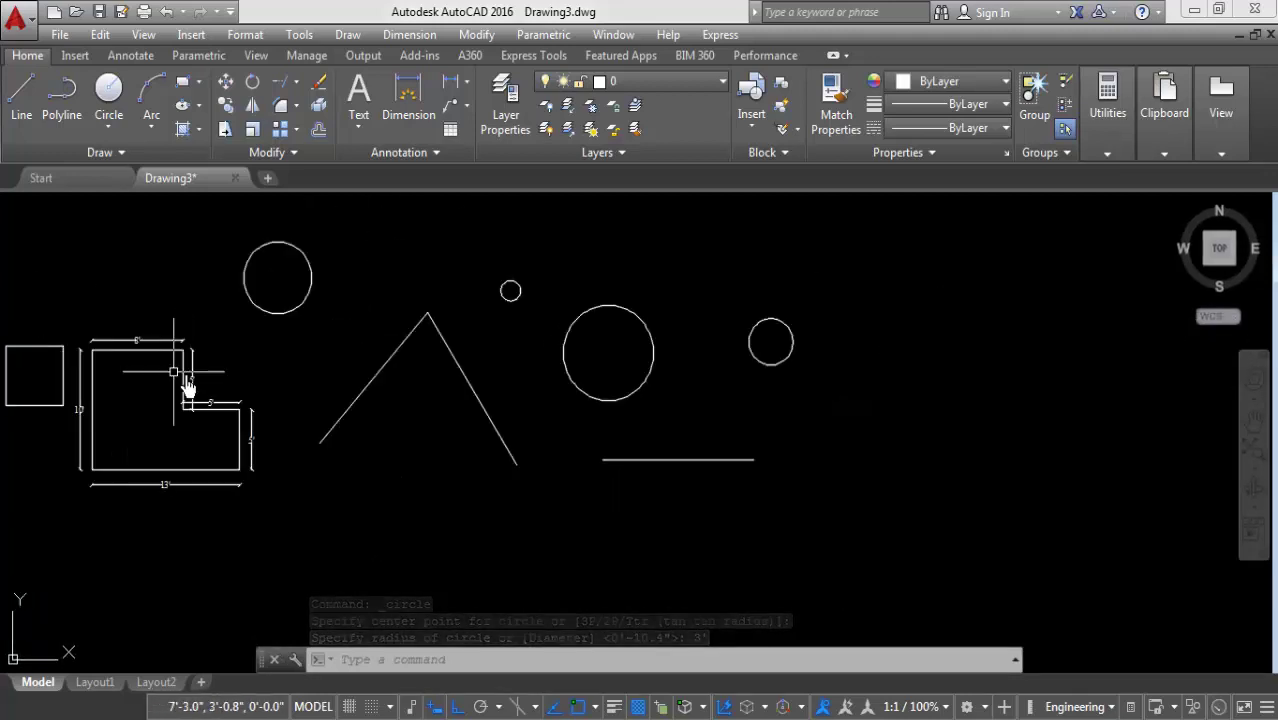
scroll(188, 387, up, 2)
Step: Place a linear dimension on the left angled line, then delete the unwanted 10'-11.0" result
click(468, 84)
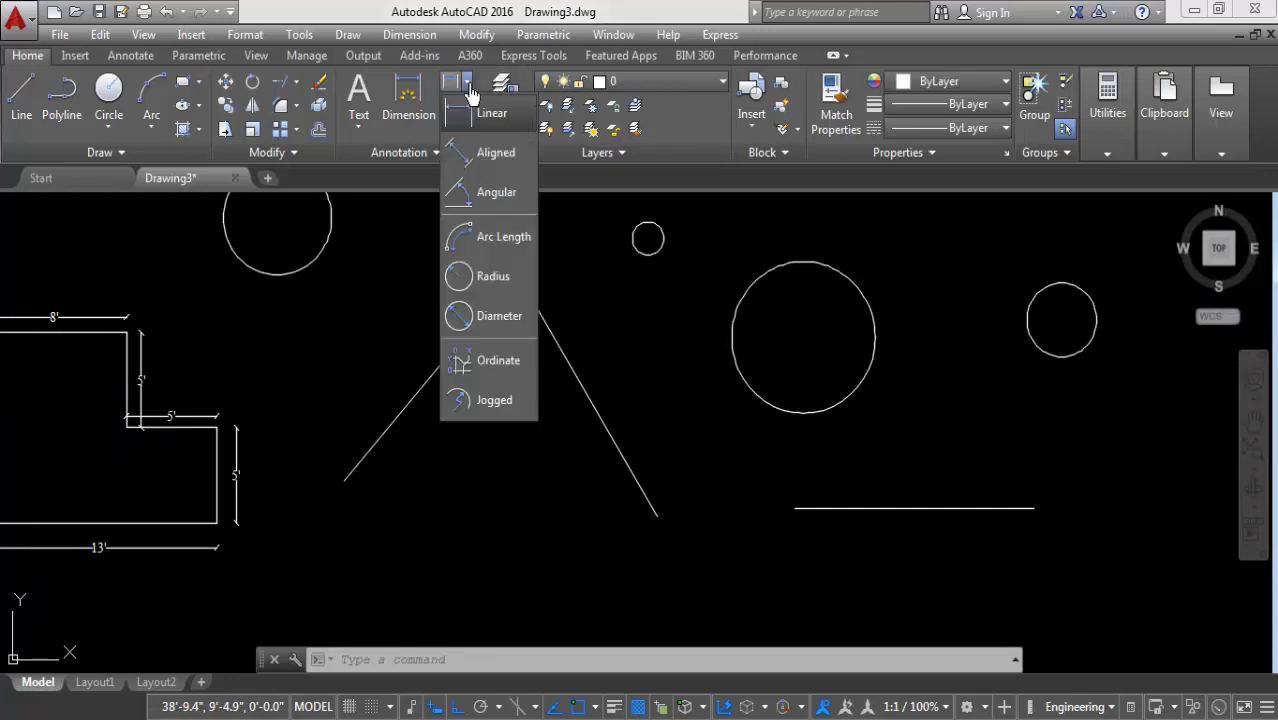
click(486, 116)
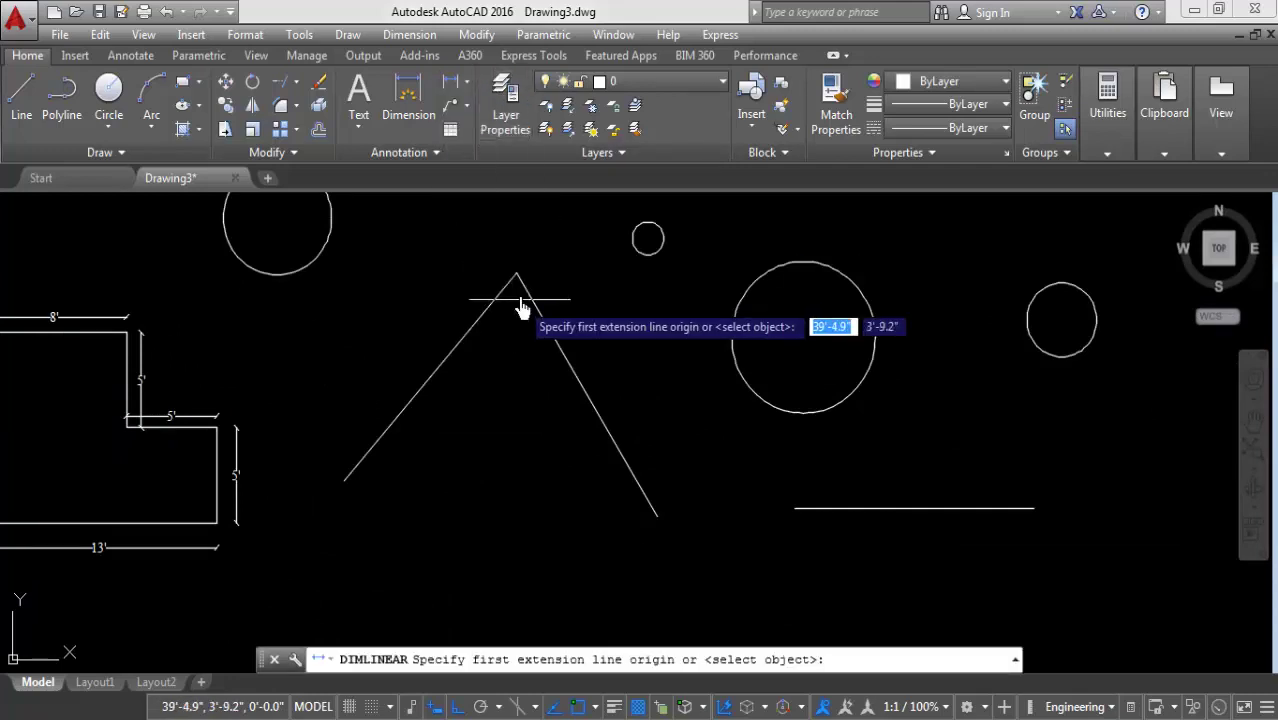
click(516, 274)
click(345, 480)
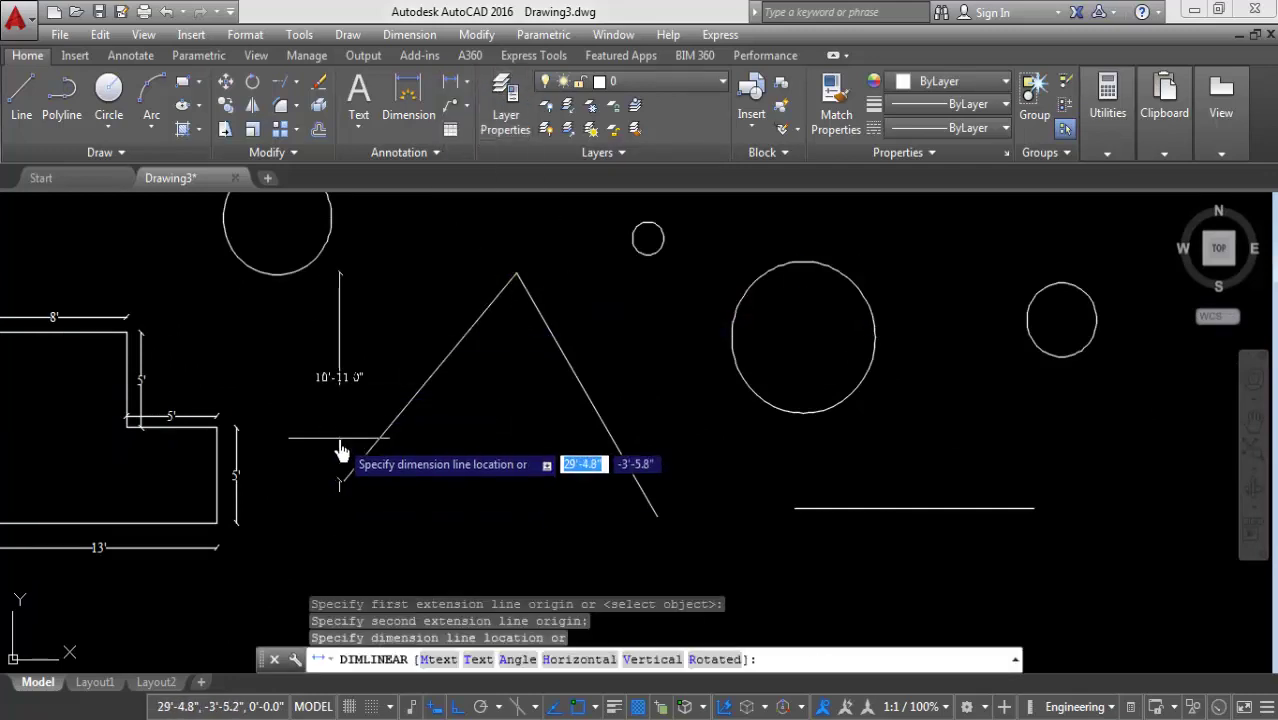
click(338, 400)
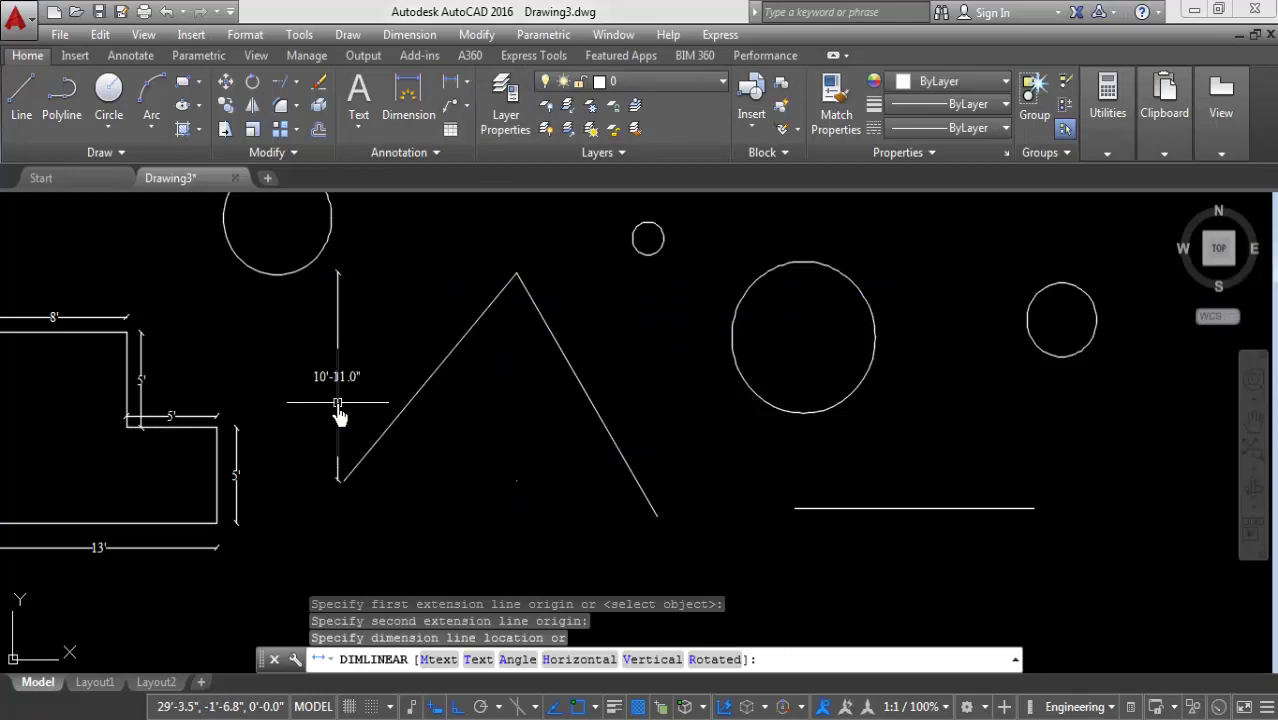
click(385, 337)
click(299, 374)
key(Delete)
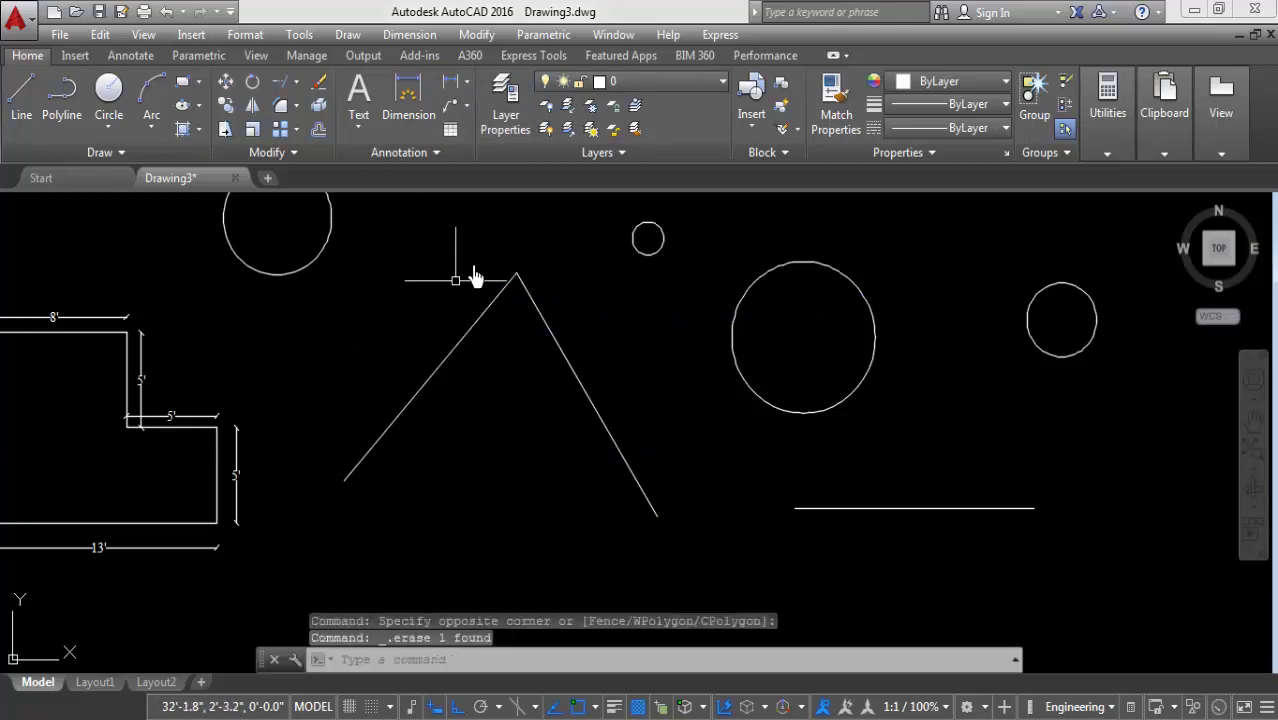
Step: Dimension the left angled line with an aligned 14'-6.0" dimension
click(469, 84)
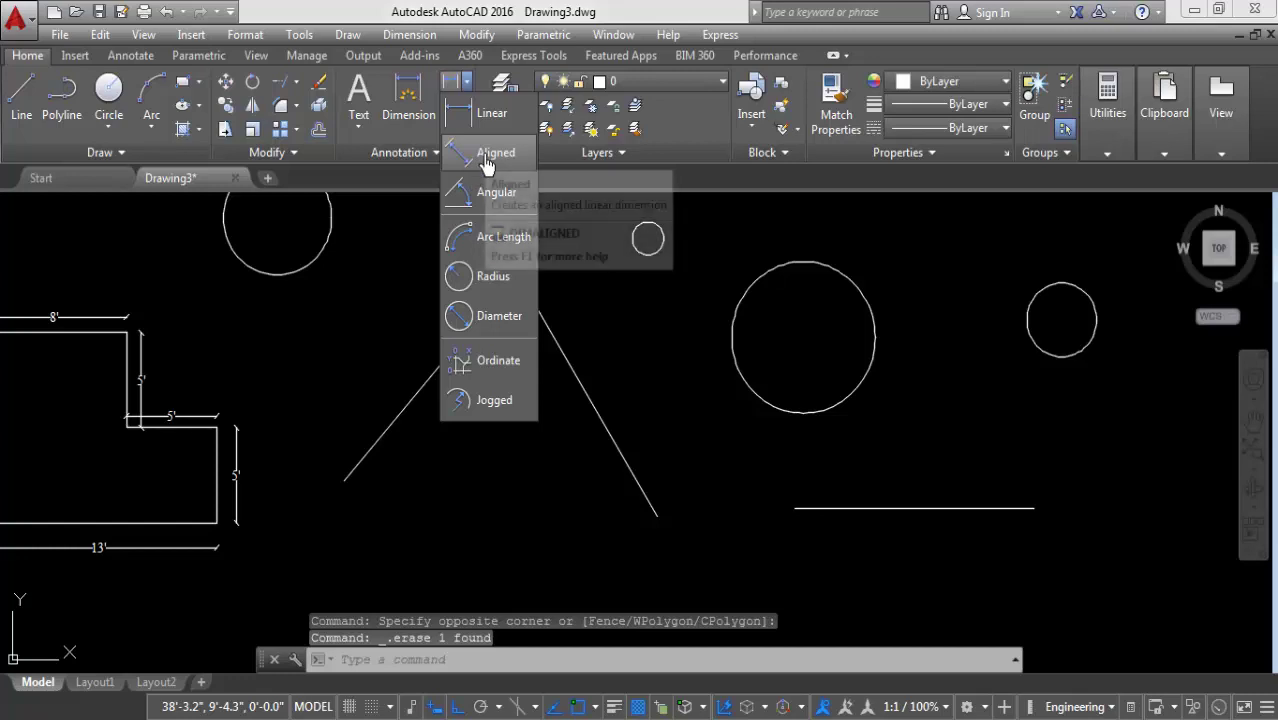
click(487, 158)
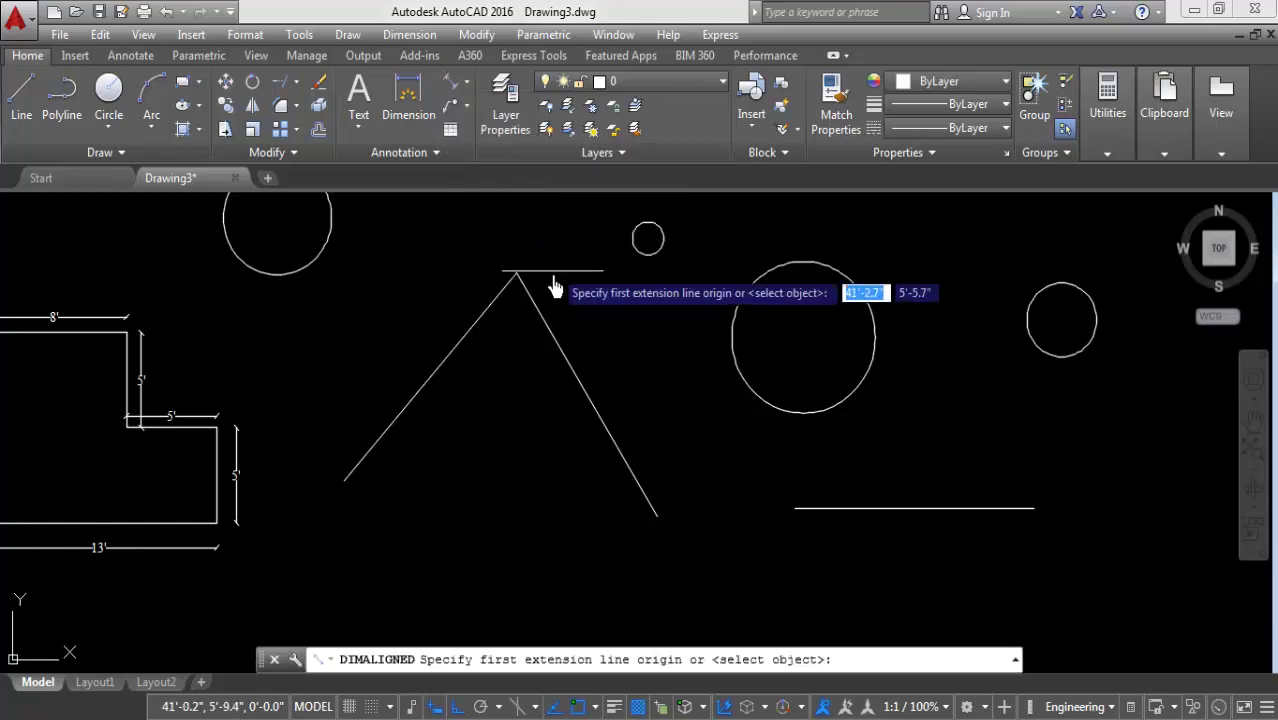
click(519, 275)
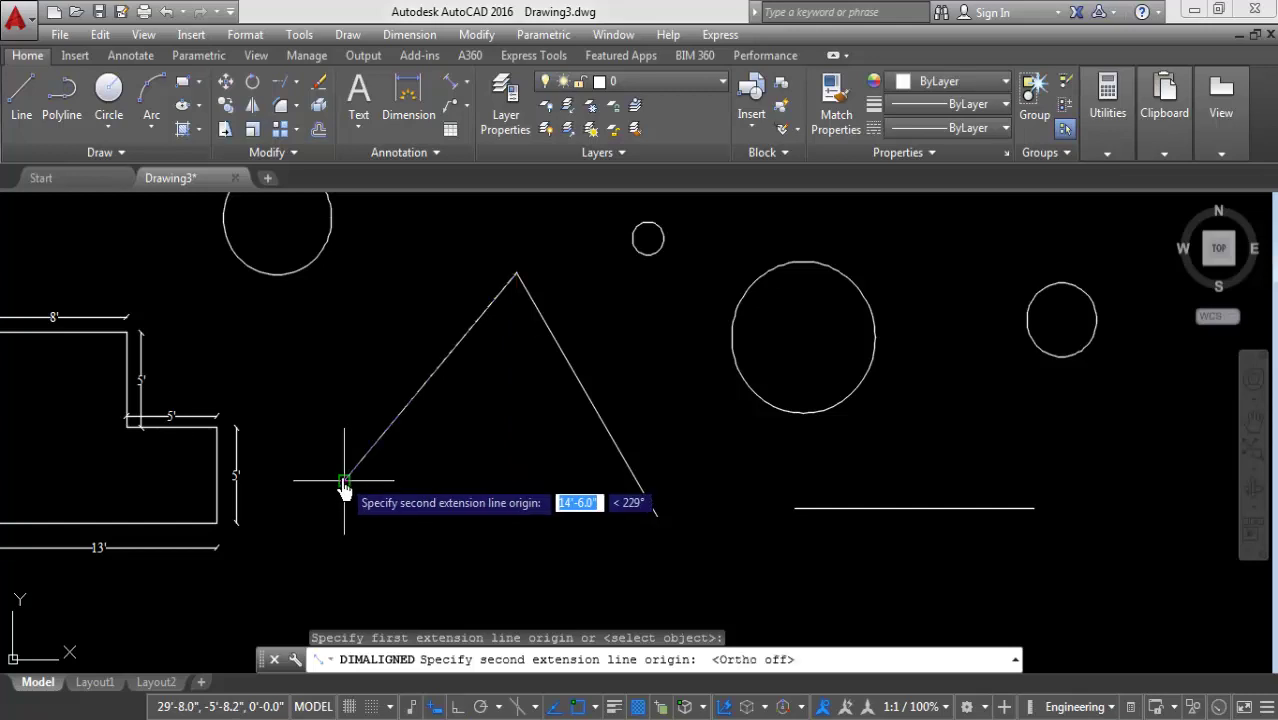
click(343, 482)
click(335, 453)
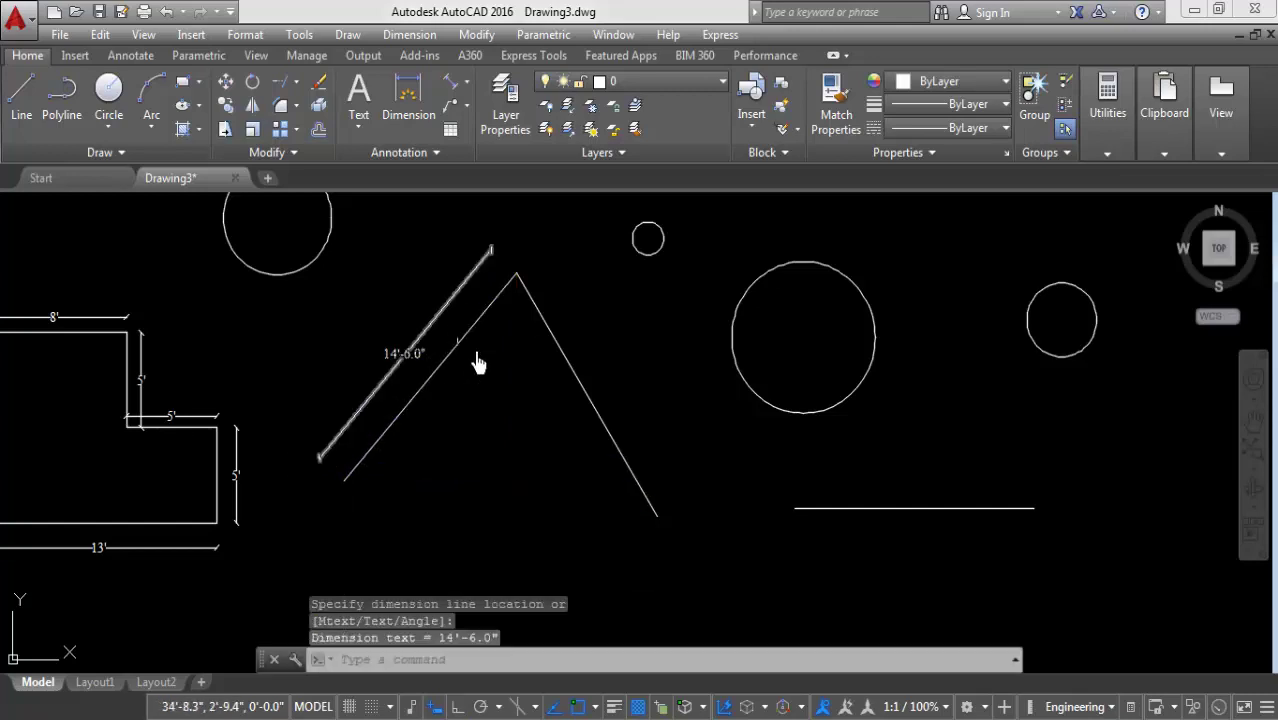
Step: Dimension the right angled line with an aligned 14'-11.5" dimension
click(465, 88)
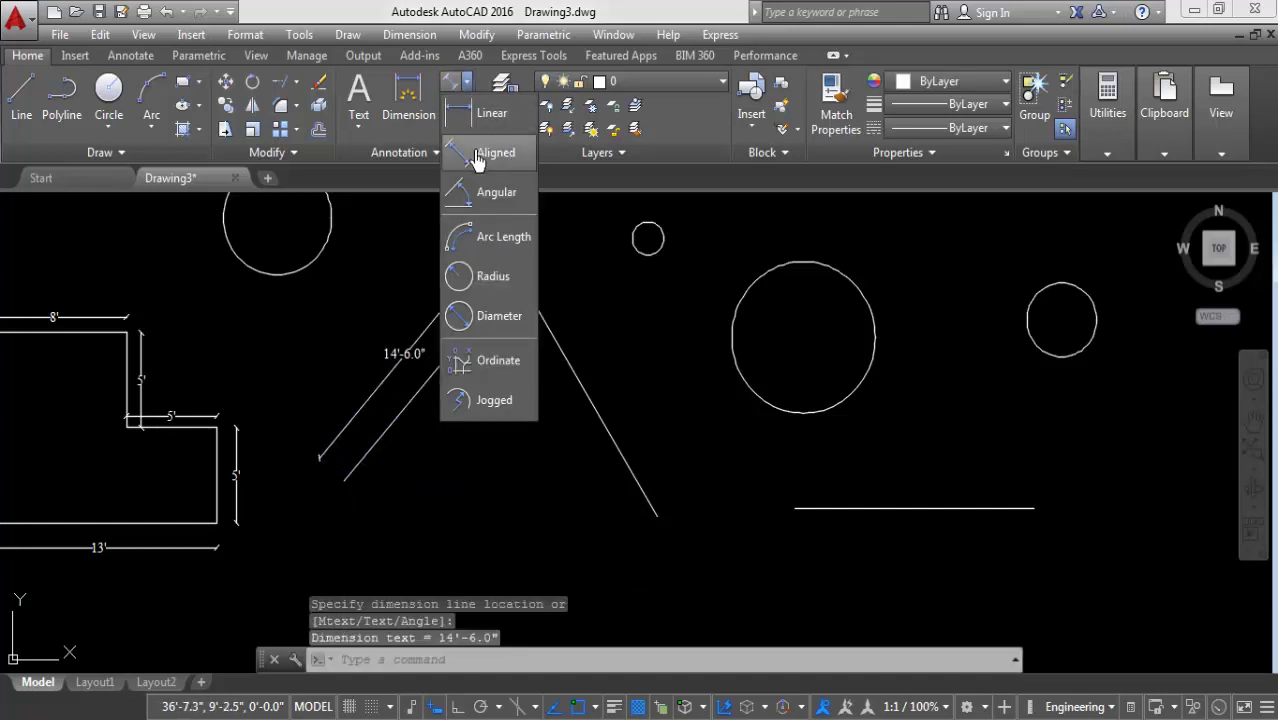
click(490, 105)
click(514, 286)
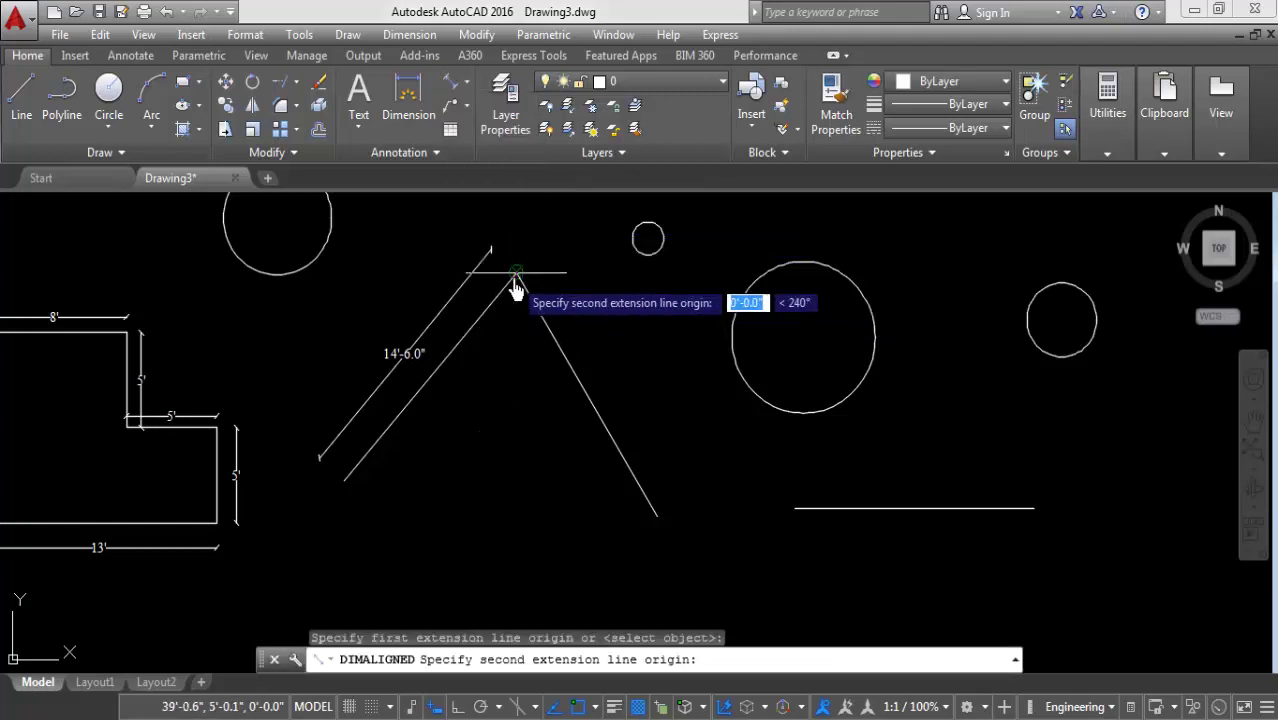
click(656, 520)
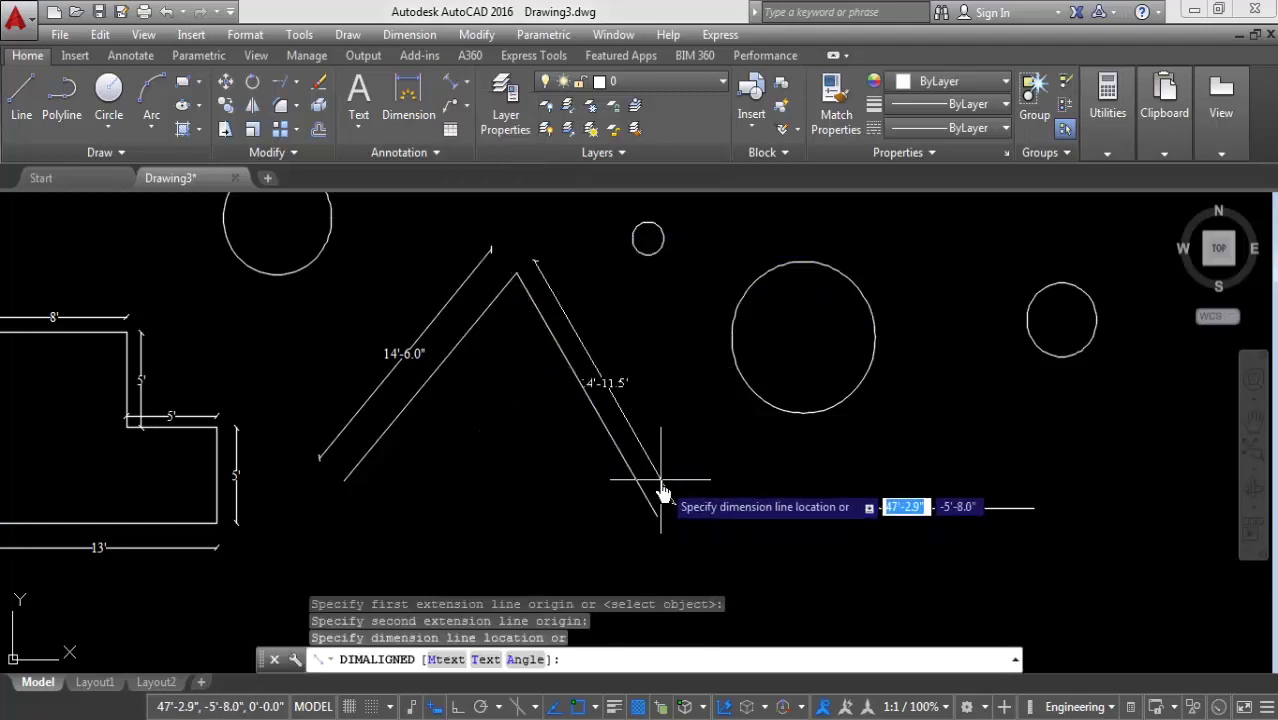
click(667, 469)
scroll(510, 282, up, 3)
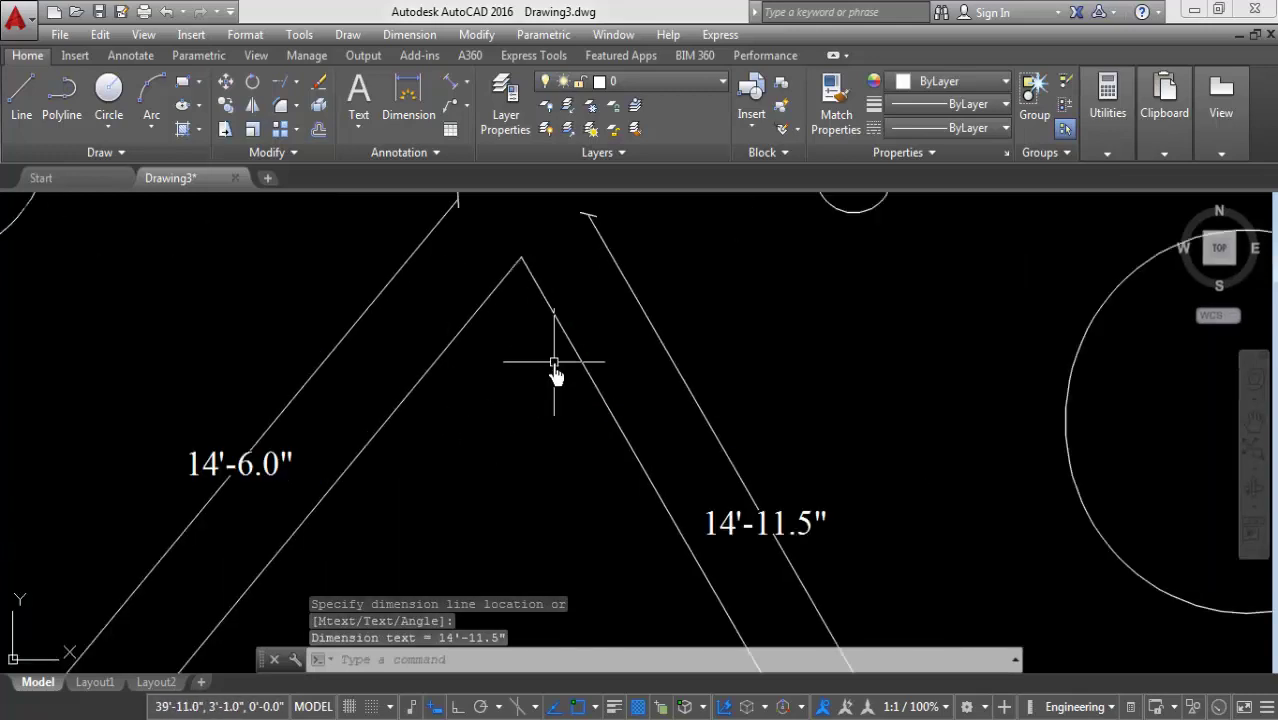
Step: Add a 72° angular dimension between the two angled lines
click(466, 81)
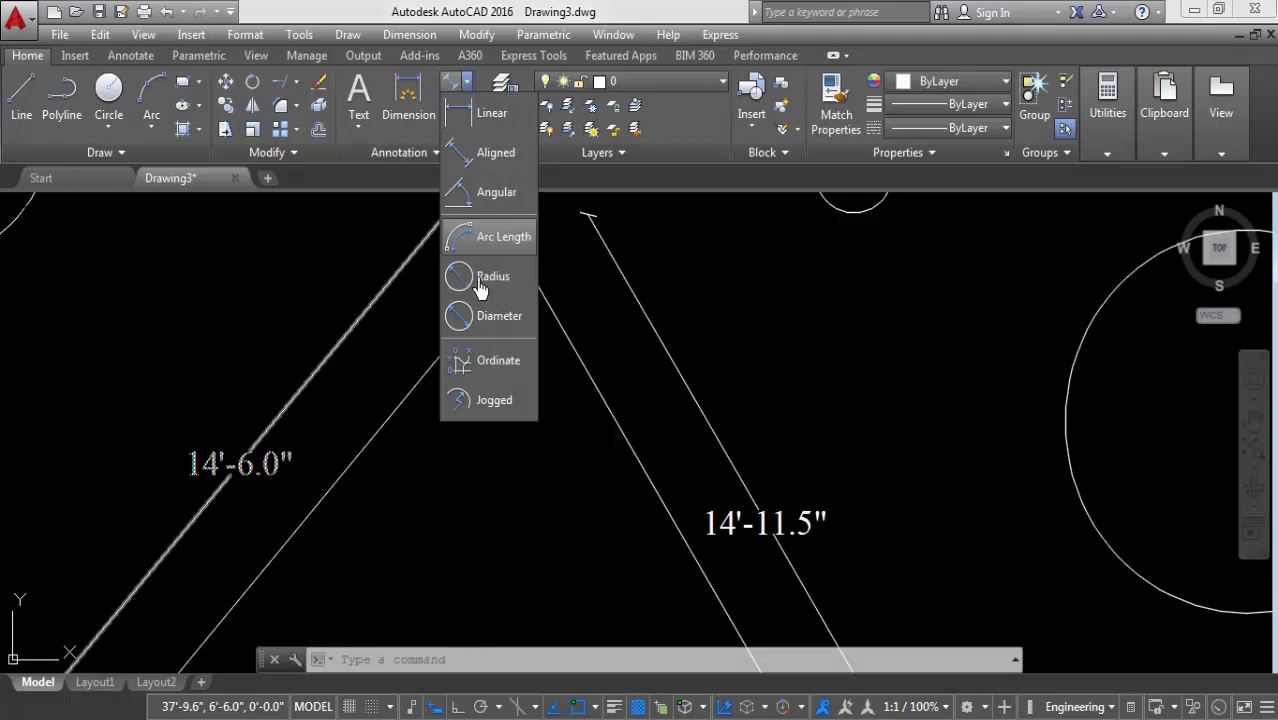
click(488, 200)
click(432, 371)
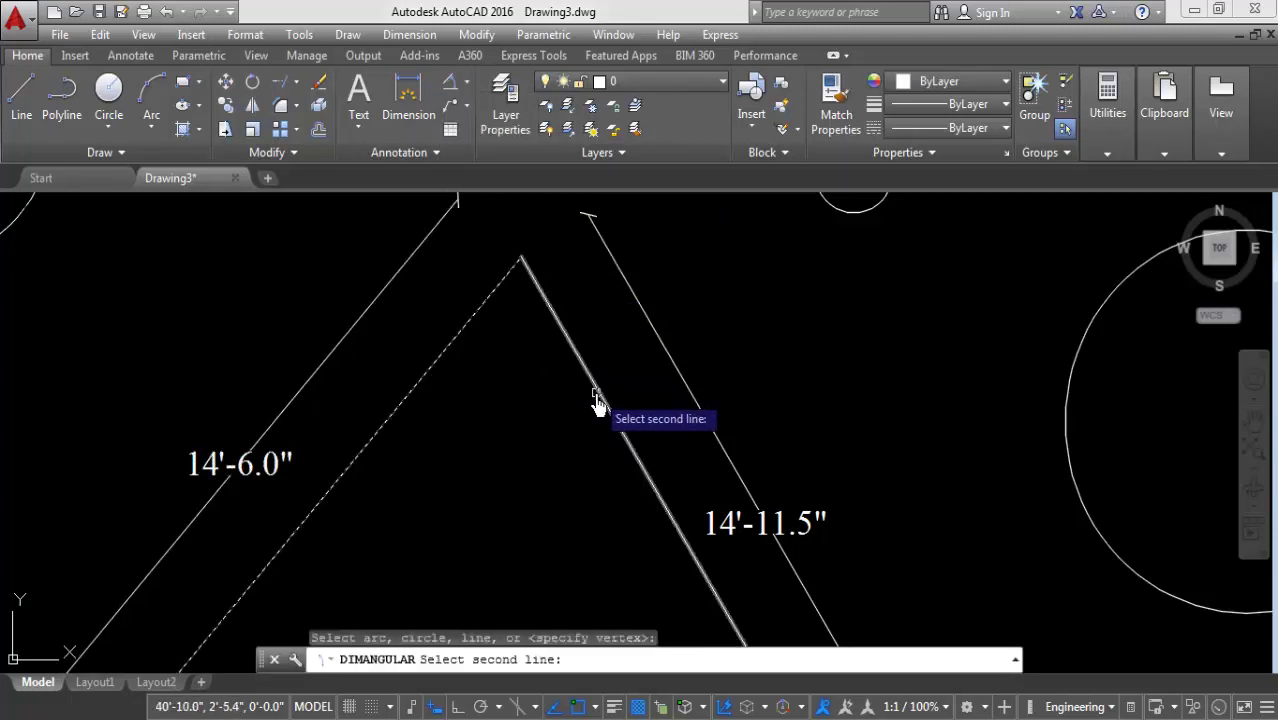
click(596, 400)
click(542, 503)
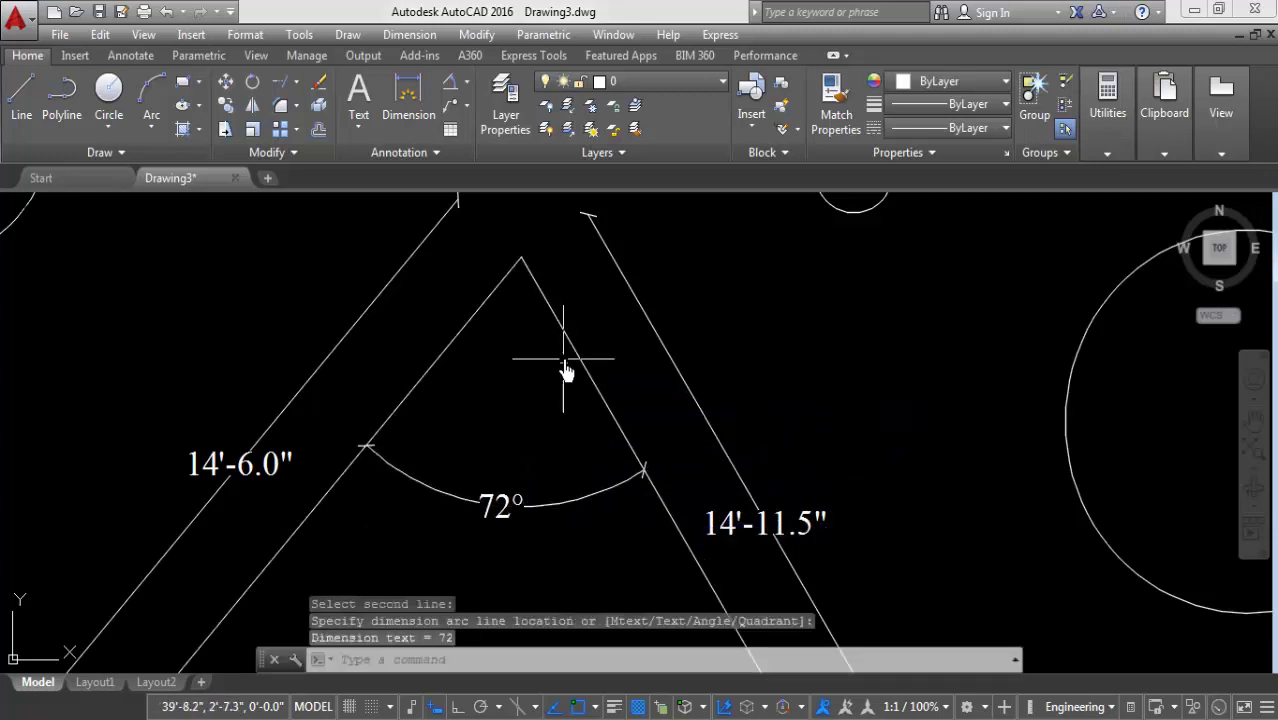
scroll(565, 370, down, 3)
middle_drag(562, 471, 628, 400)
scroll(531, 491, up, 5)
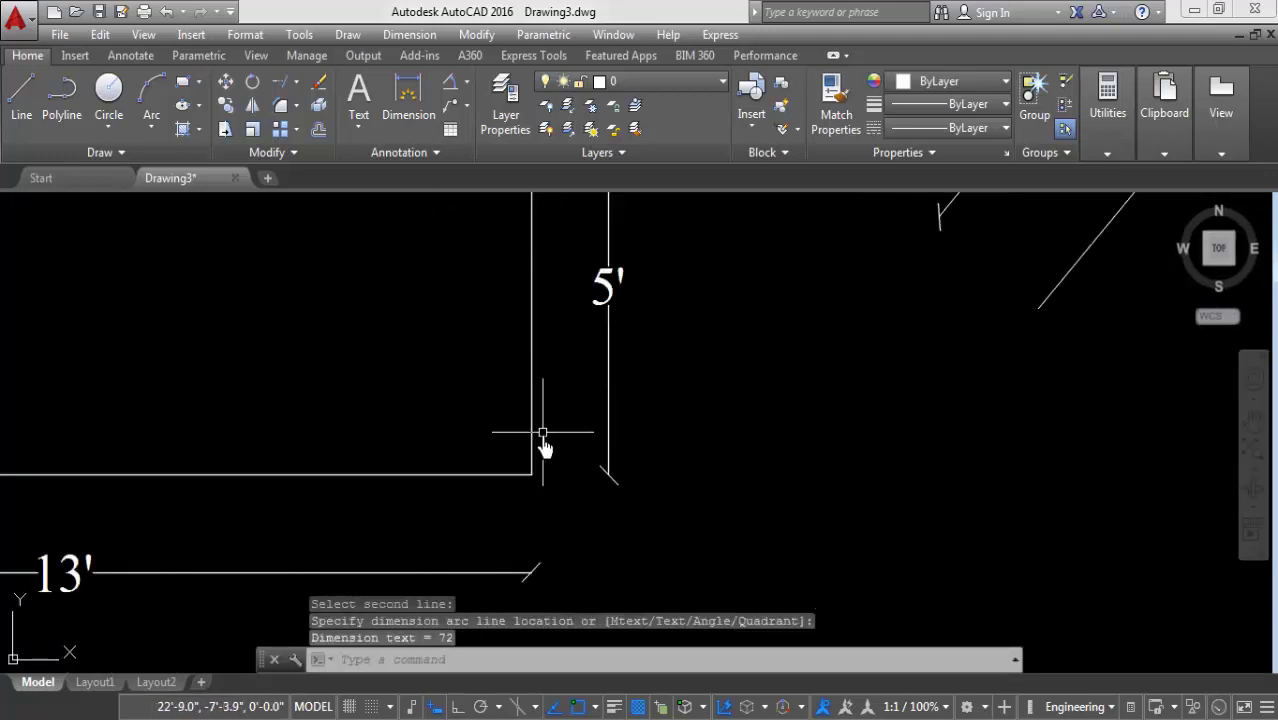
Step: Add a 90° angular dimension between the L-shape's right and bottom edges
click(467, 84)
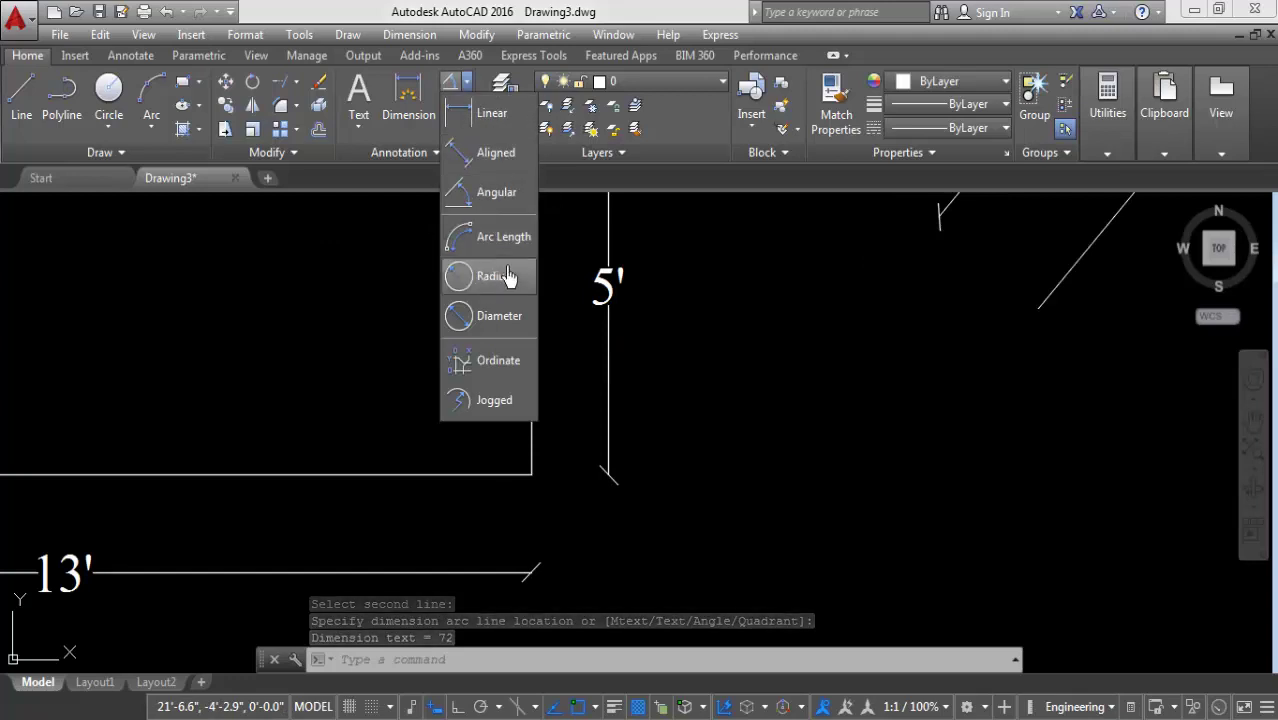
click(483, 193)
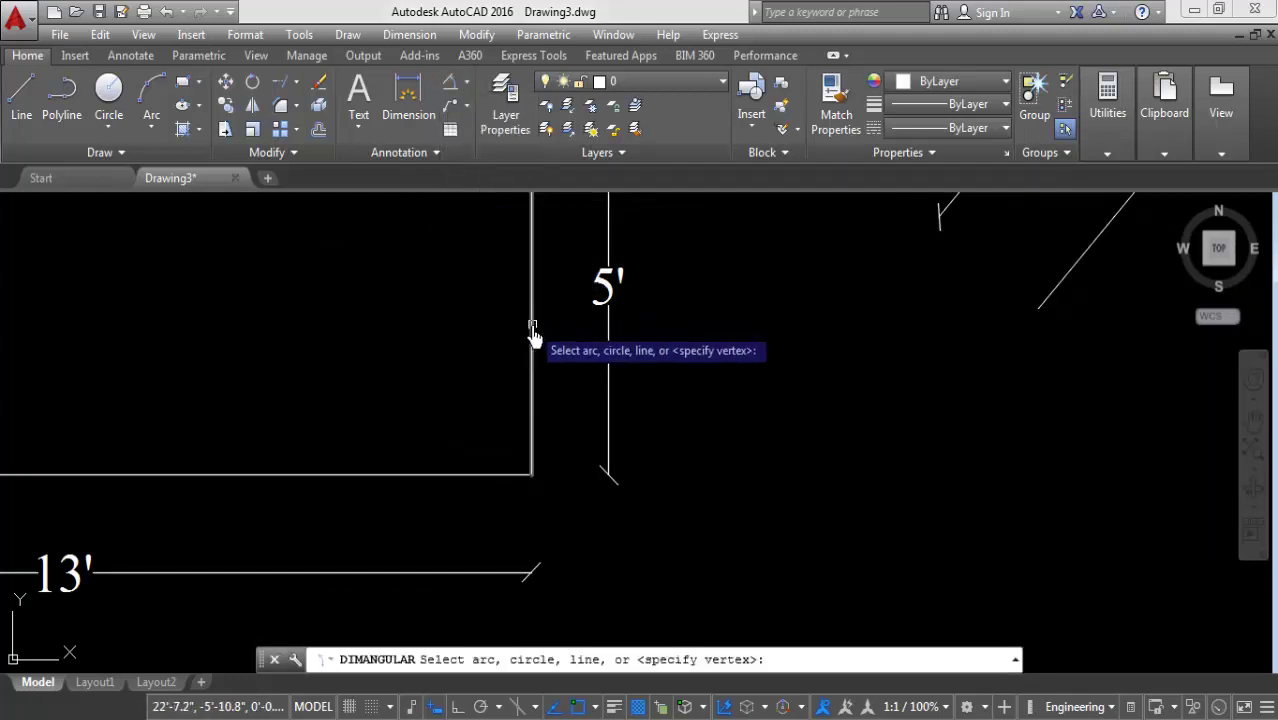
click(529, 335)
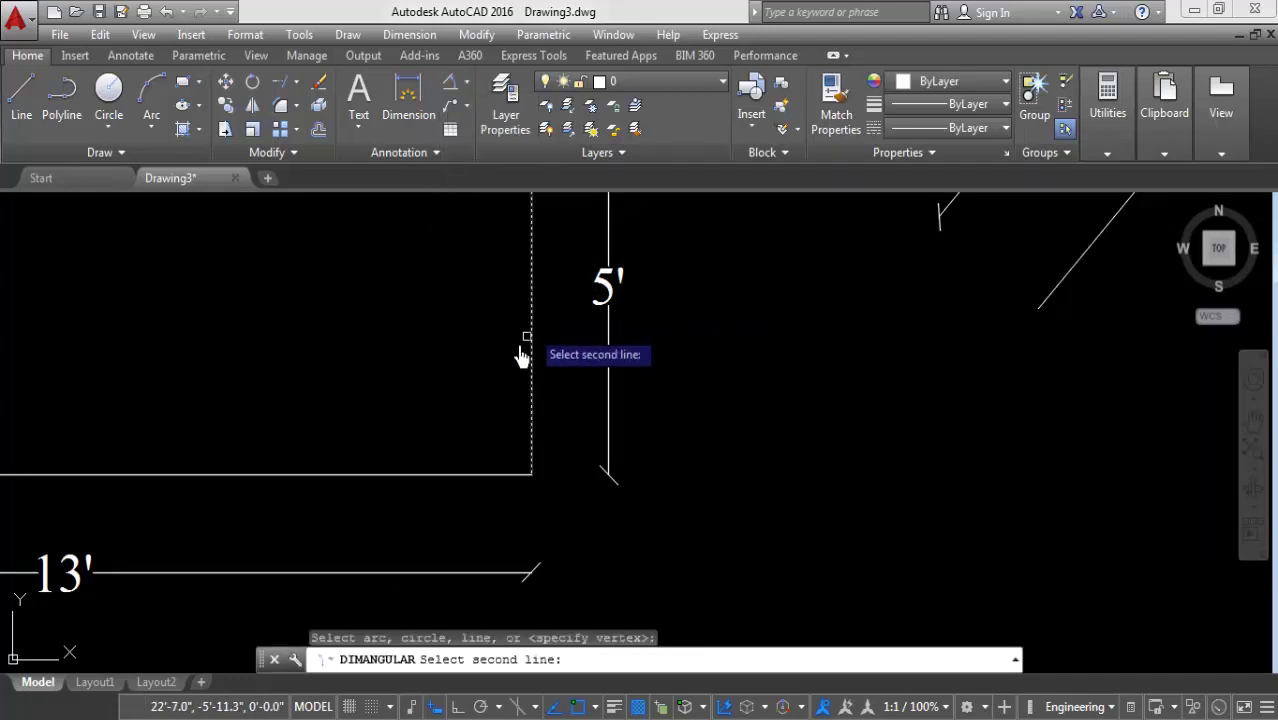
click(432, 475)
click(368, 424)
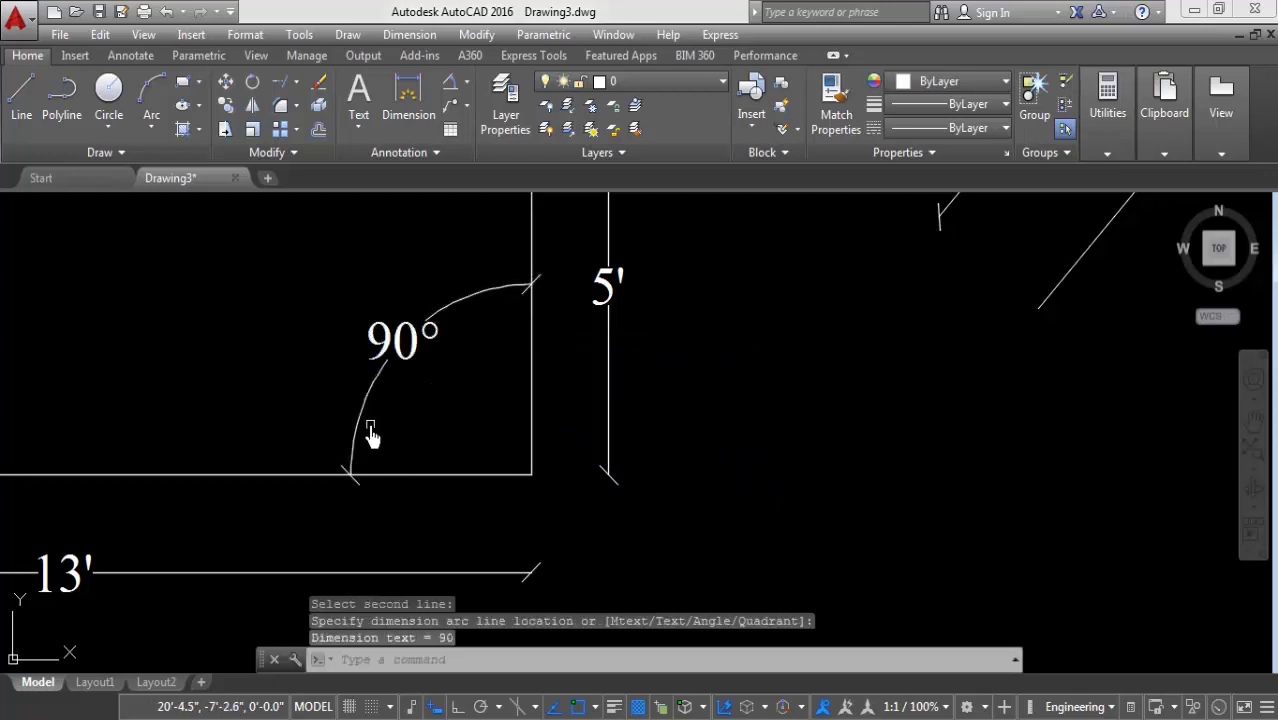
scroll(423, 443, down, 5)
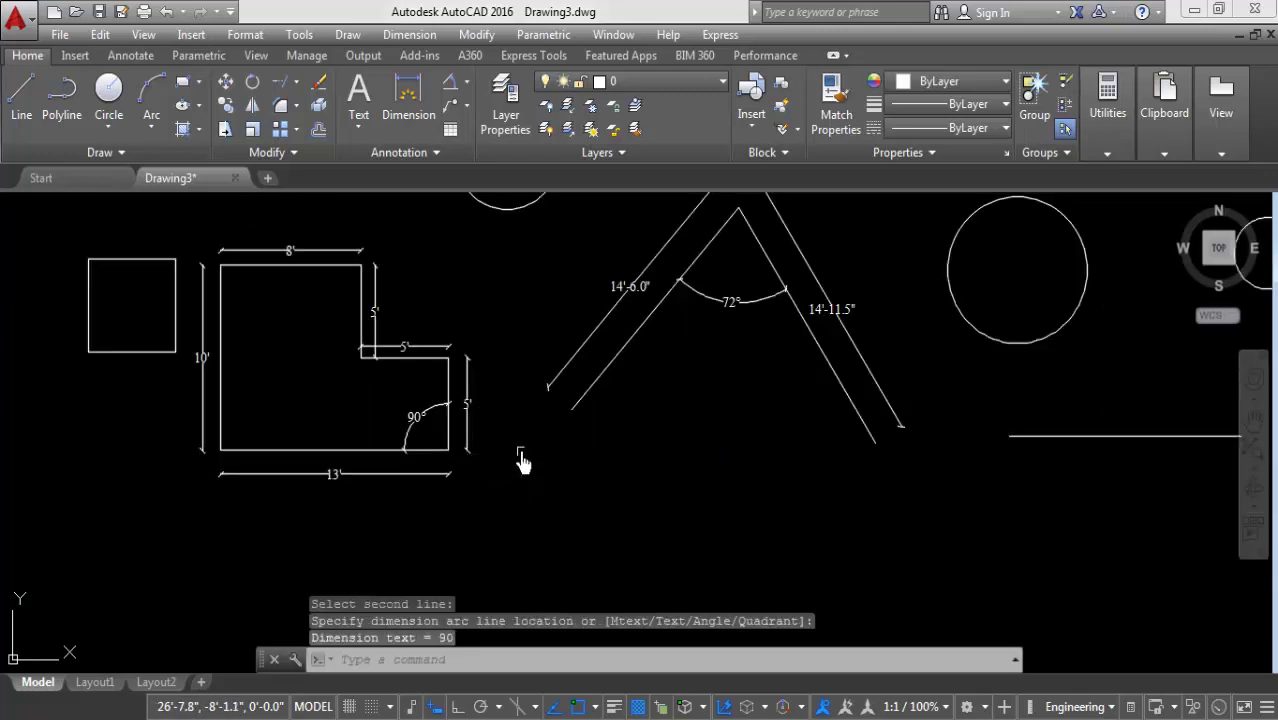
middle_drag(718, 354, 539, 362)
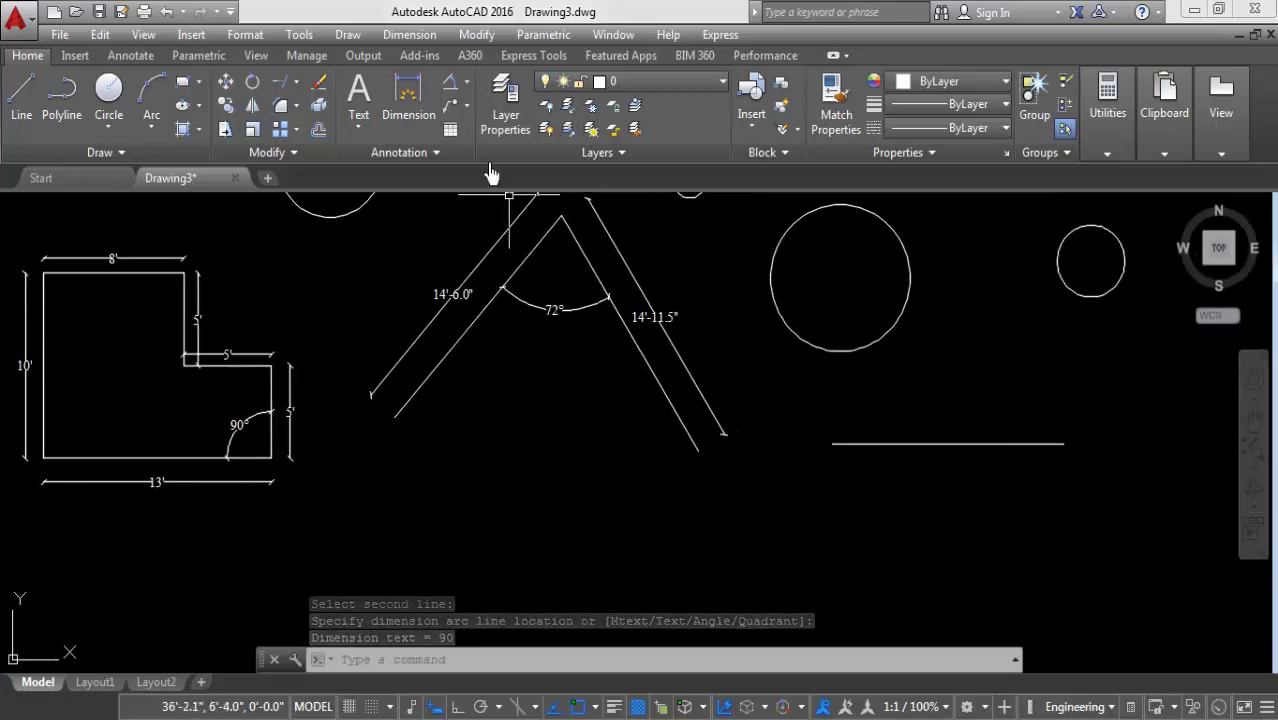
middle_drag(507, 290, 531, 405)
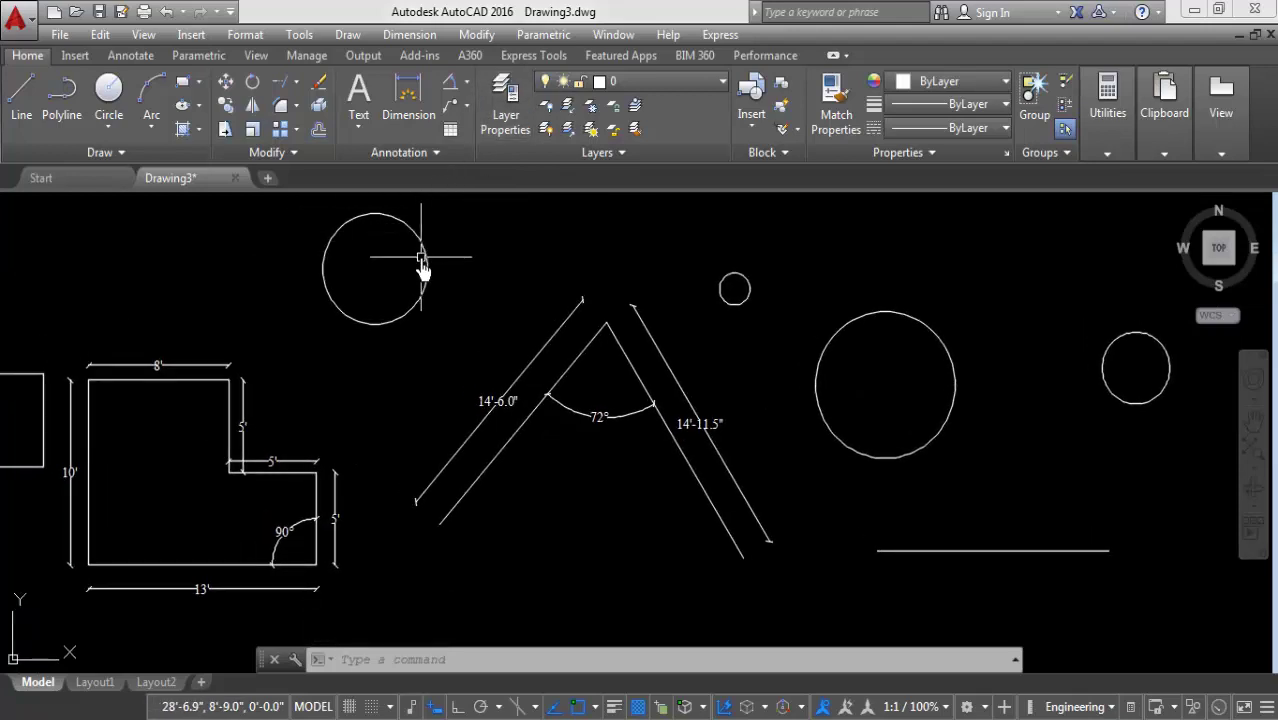
Step: Add an R3' radius dimension to the circle, placed up and right of it
click(468, 86)
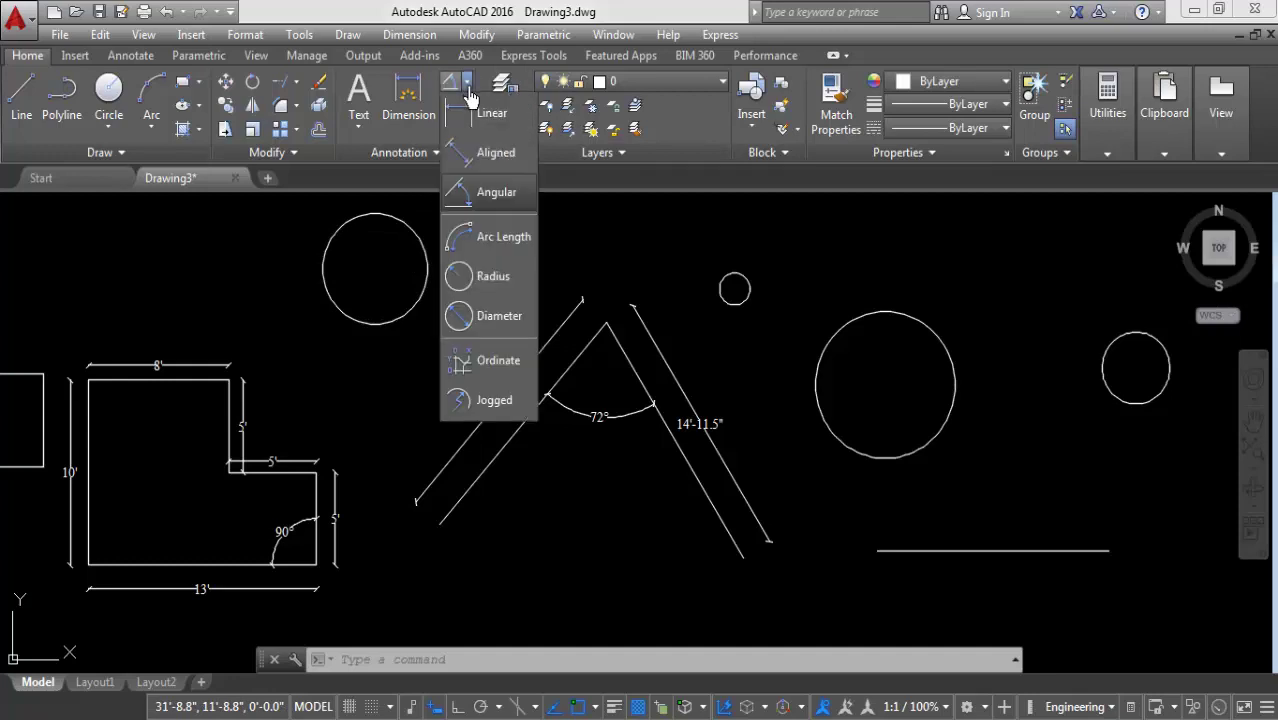
click(494, 285)
click(408, 238)
scroll(420, 235, up, 2)
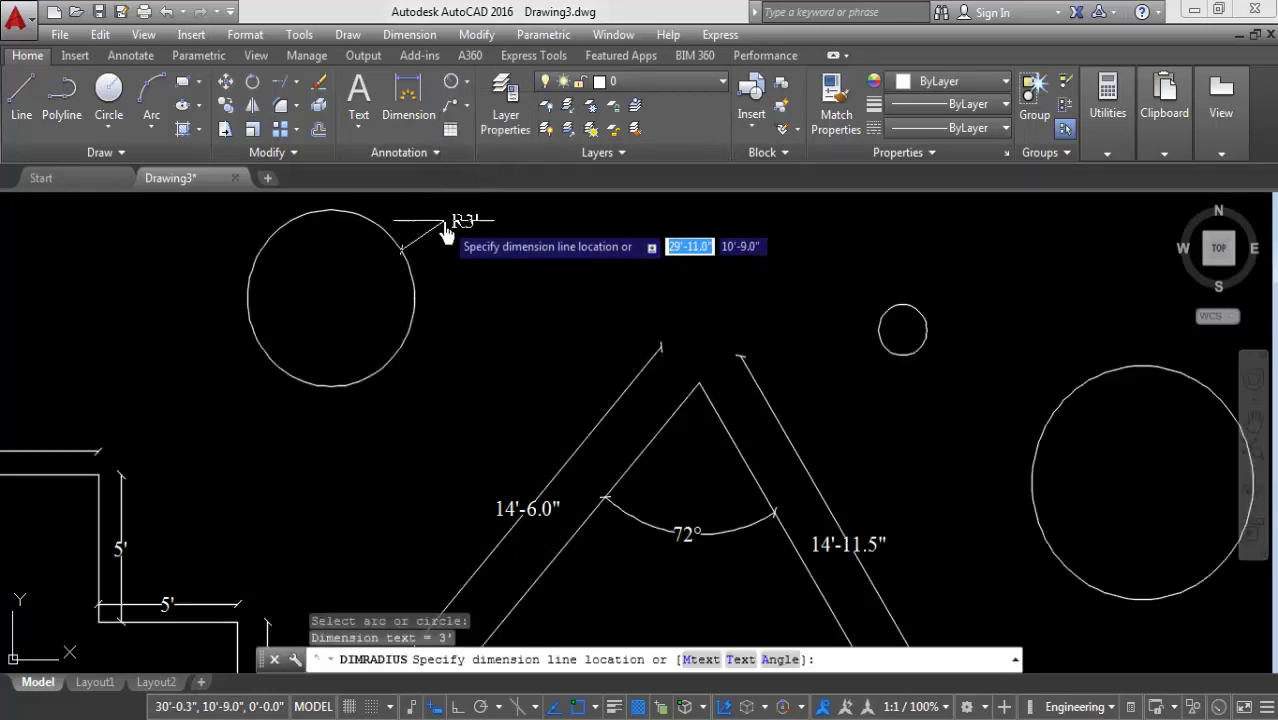
scroll(460, 230, up, 2)
scroll(470, 258, up, 1)
click(562, 272)
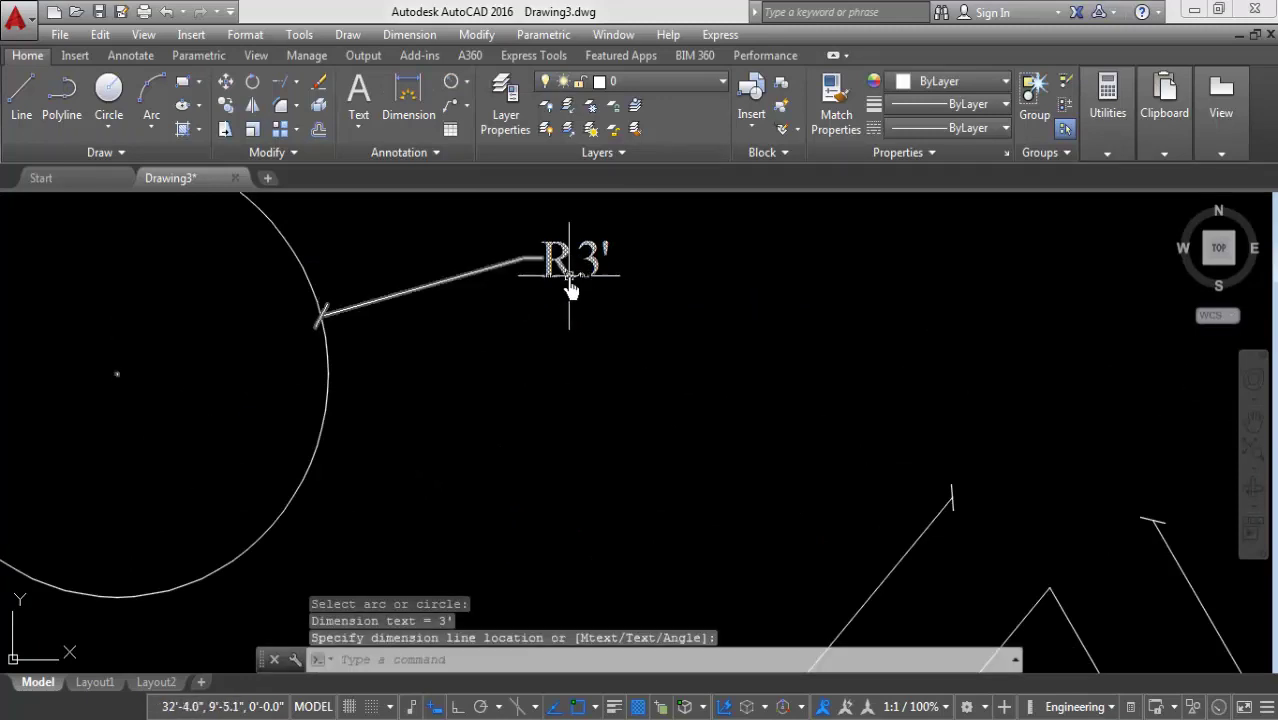
click(570, 282)
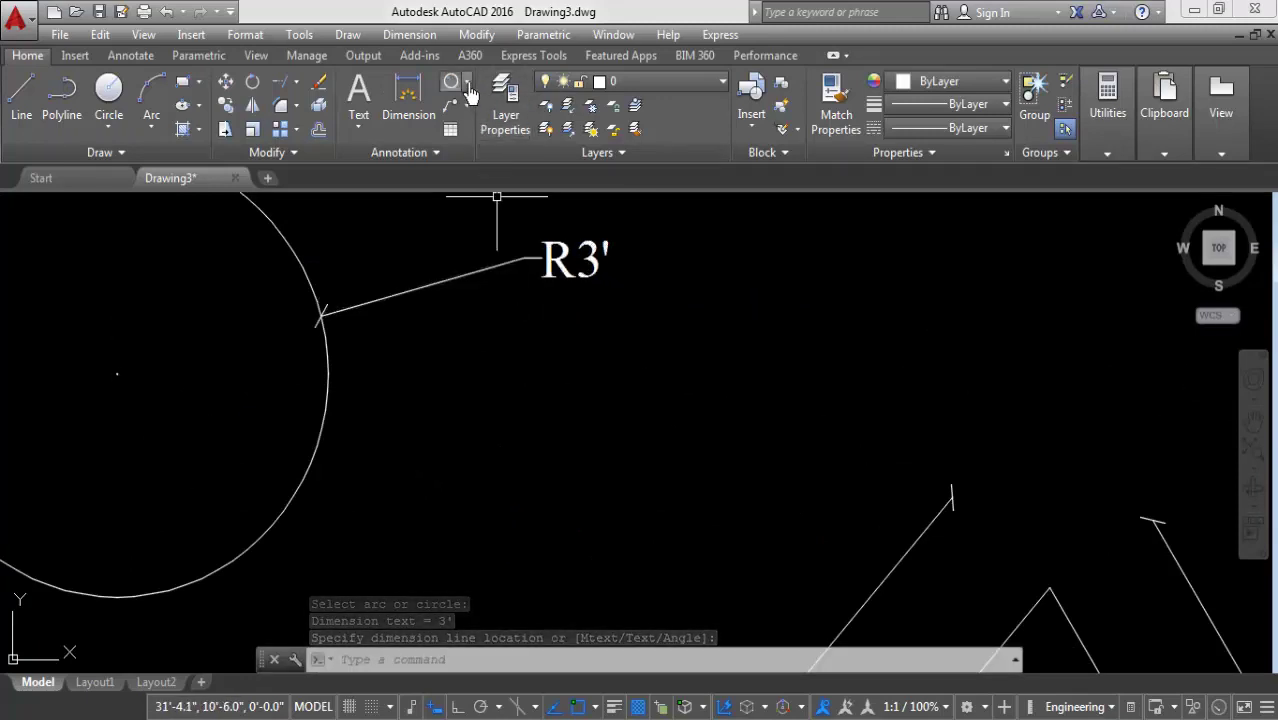
Step: Add a Ø6' diameter dimension to the same circle, below the radius label
click(467, 86)
click(508, 318)
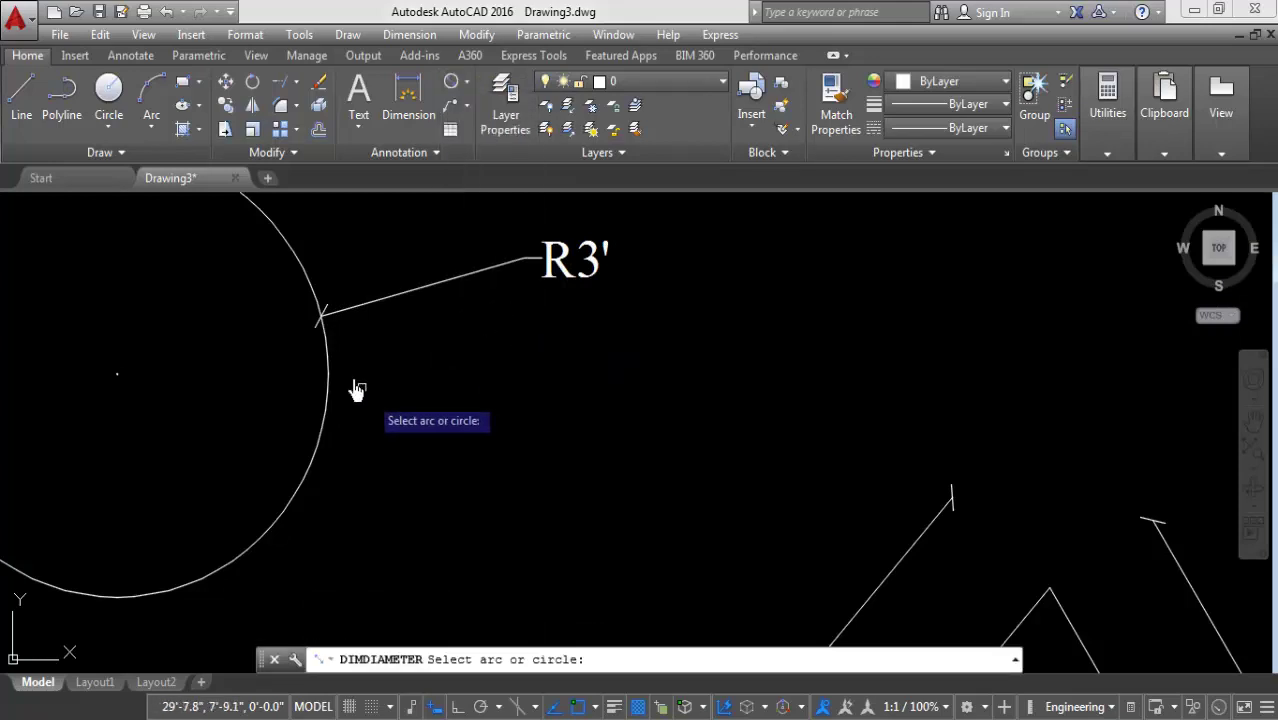
click(326, 436)
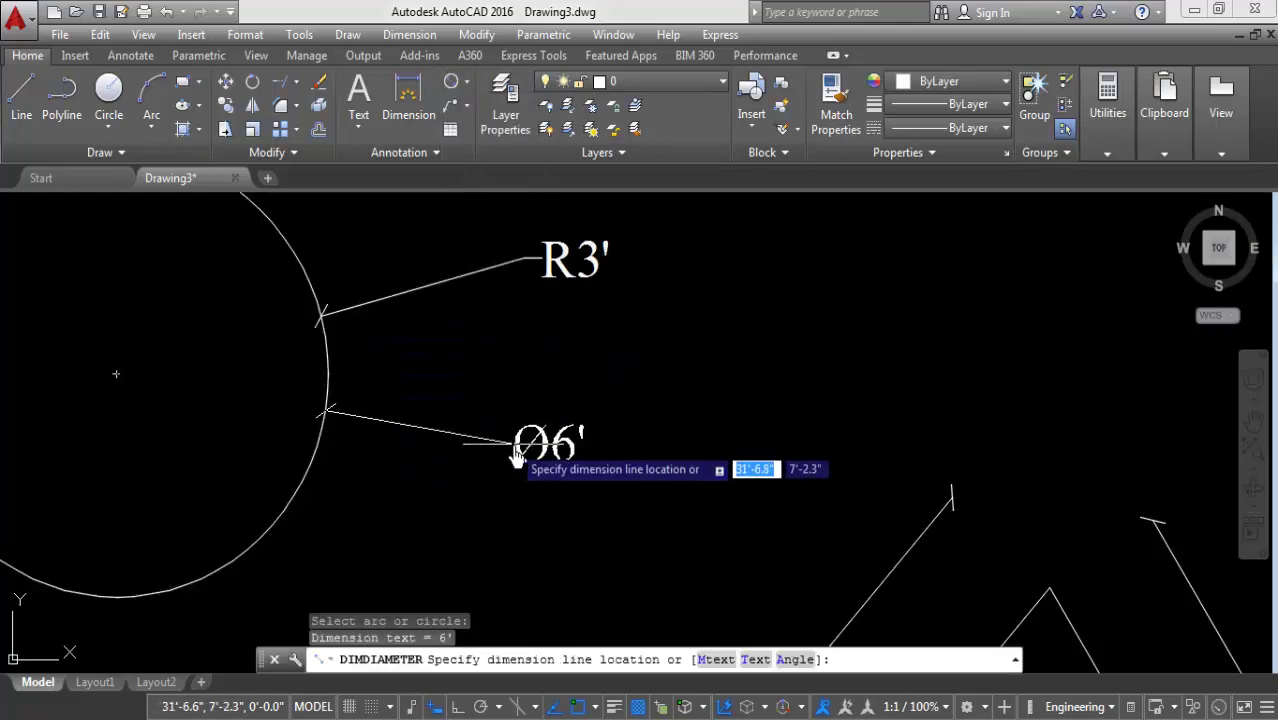
click(563, 455)
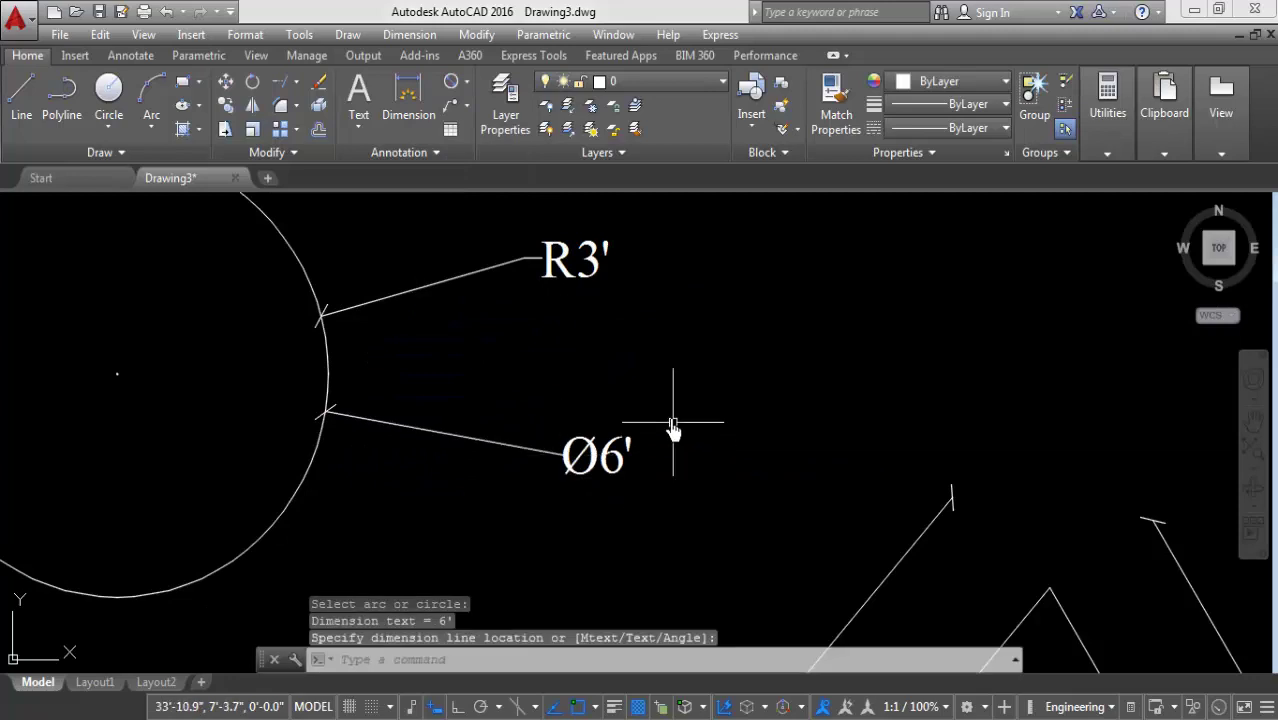
scroll(543, 401, down, 5)
middle_drag(543, 401, 521, 313)
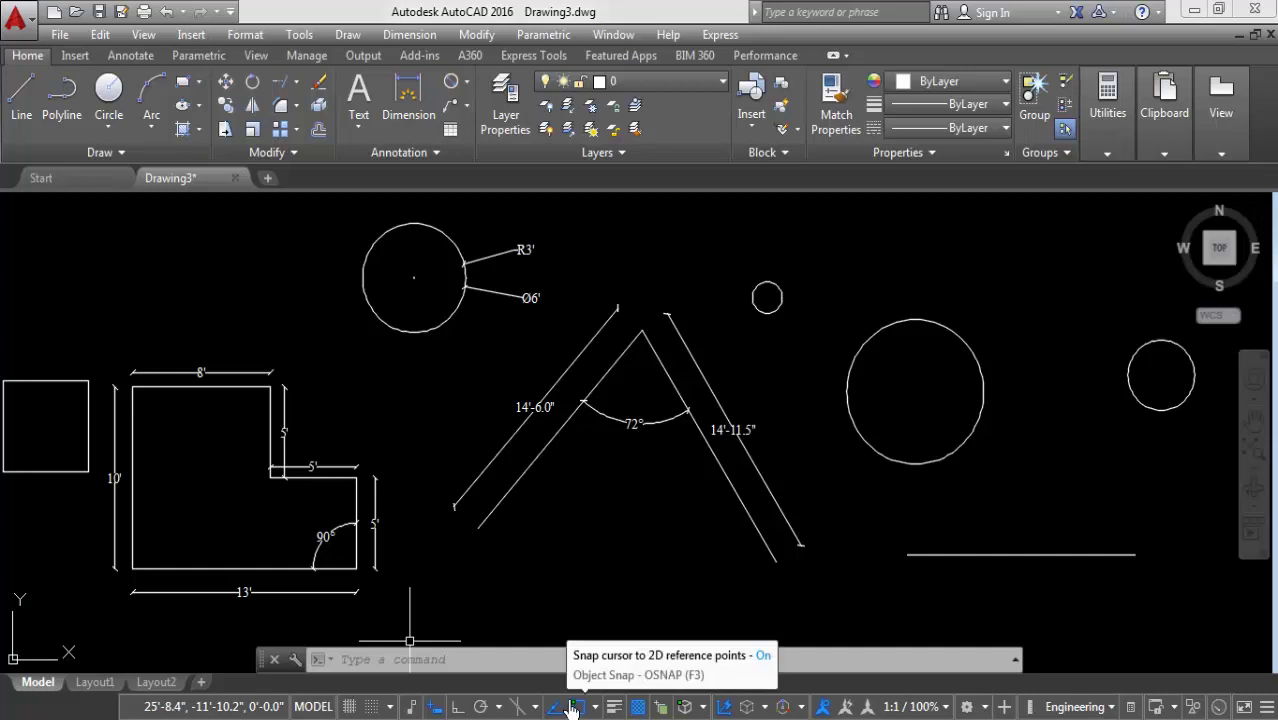
click(466, 84)
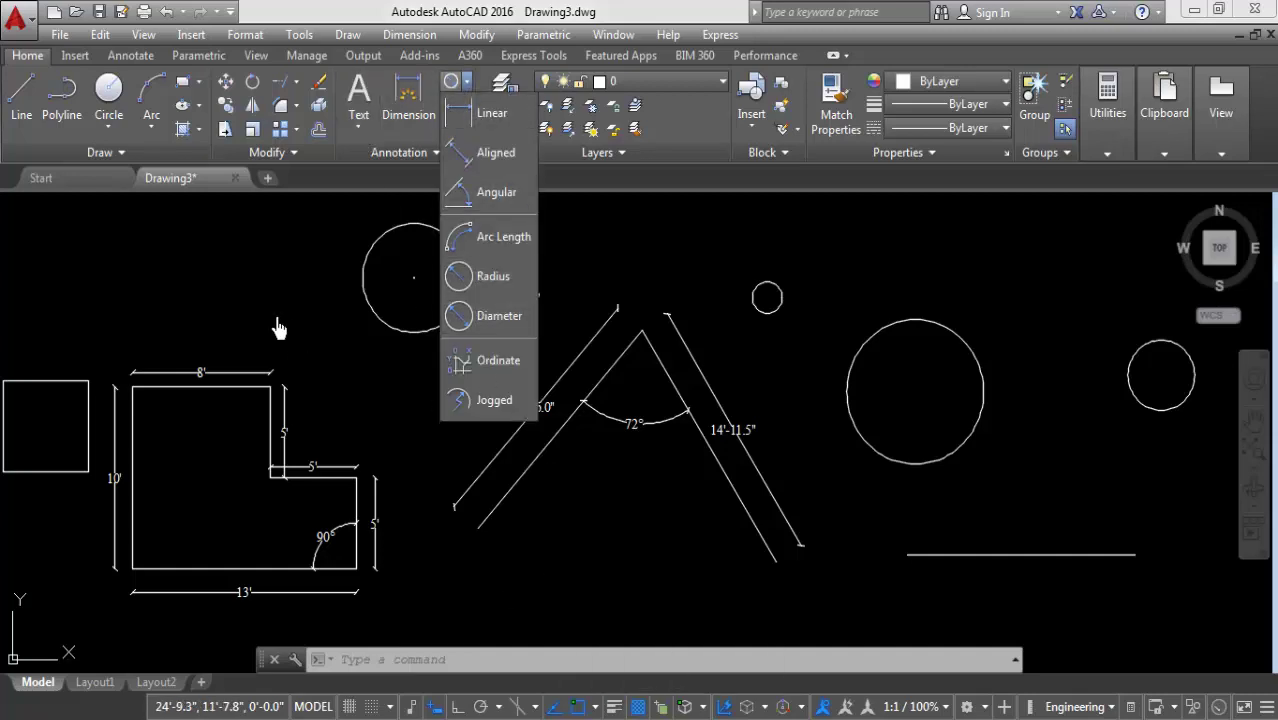
click(243, 35)
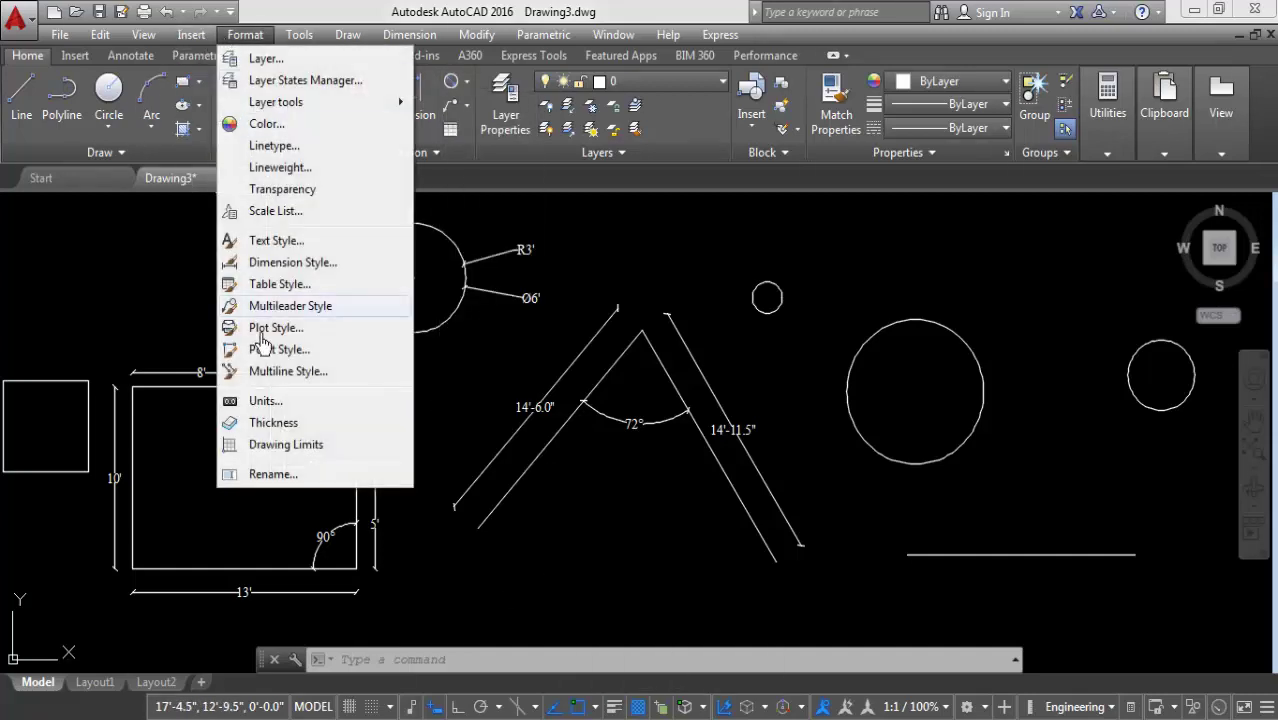
click(262, 401)
click(598, 192)
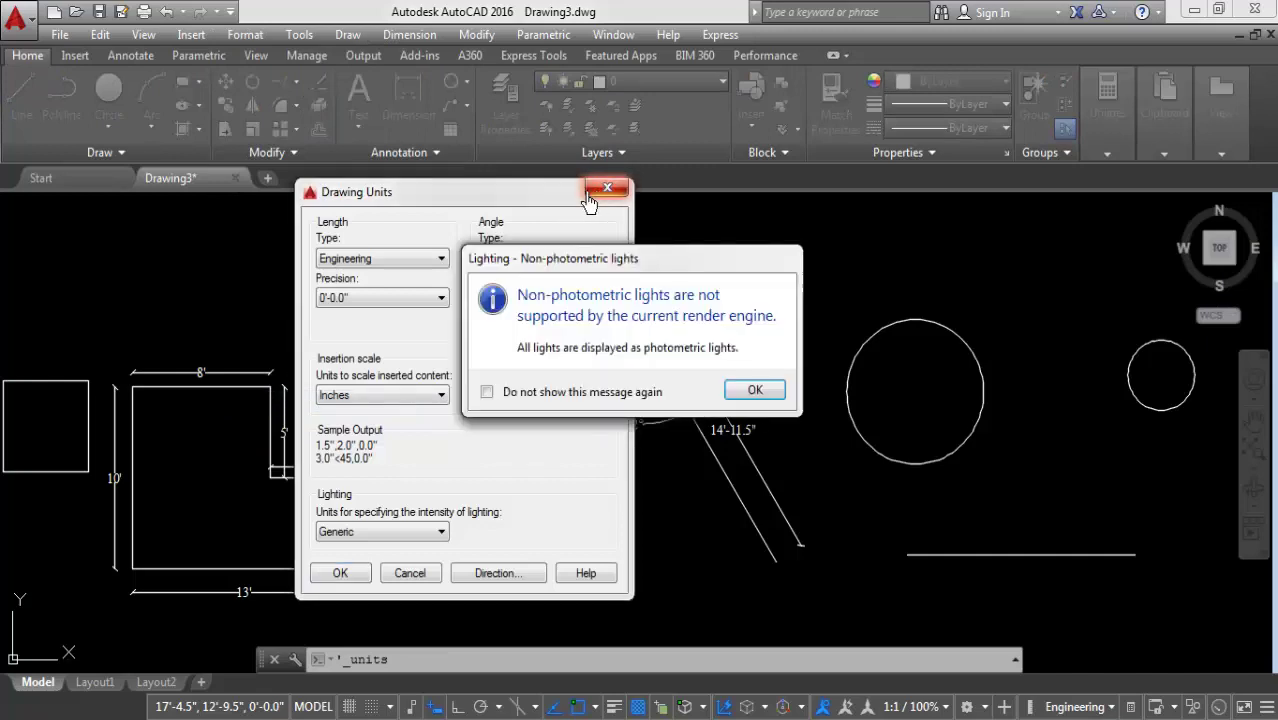
click(593, 389)
click(409, 34)
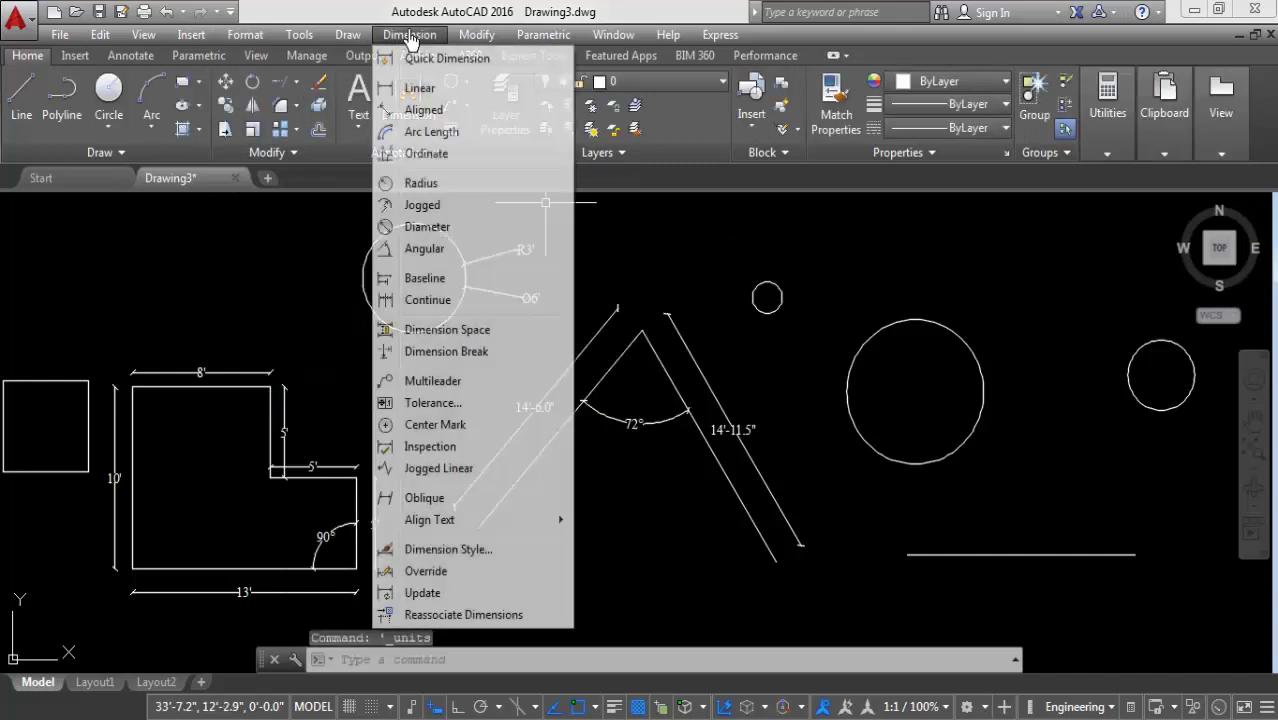
click(427, 552)
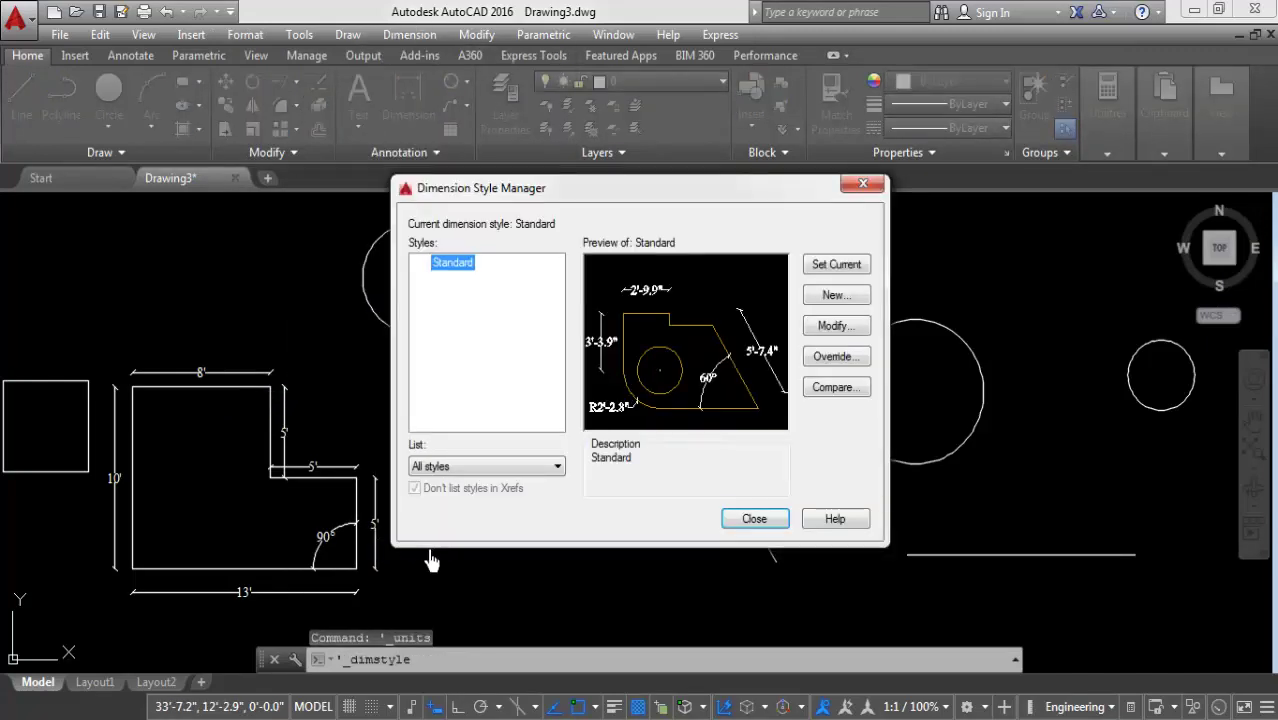
click(862, 183)
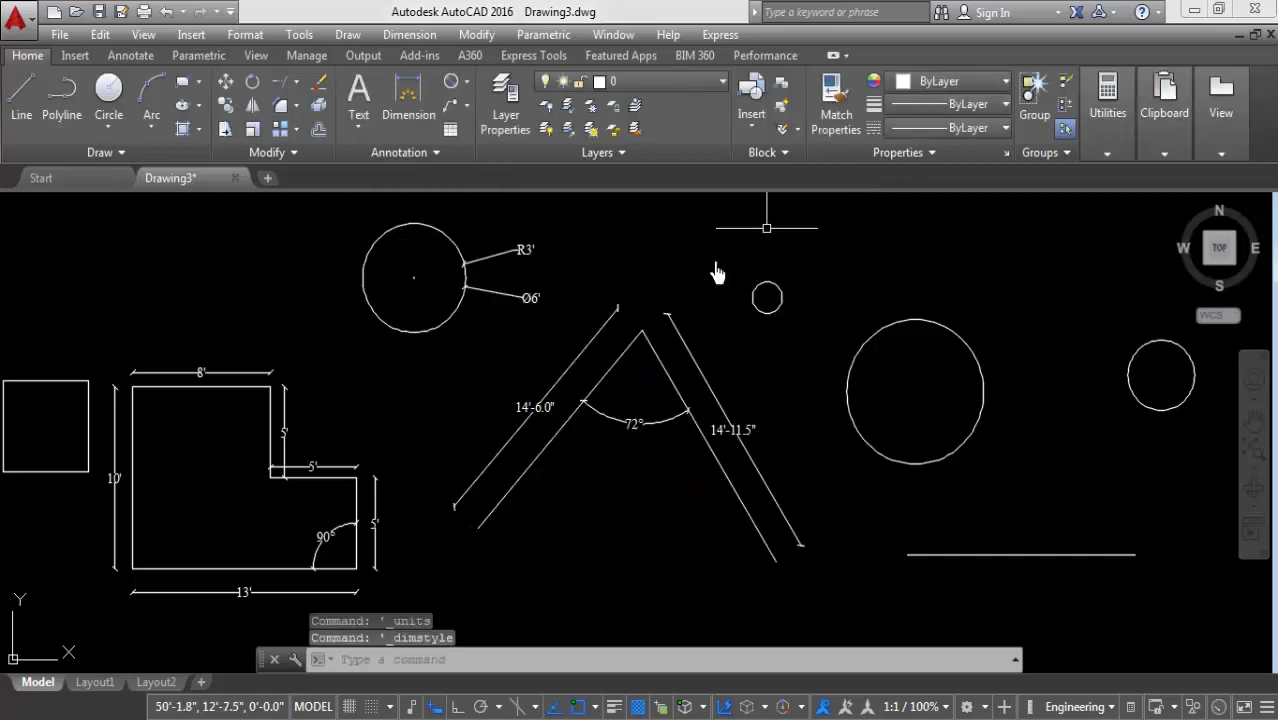
middle_drag(716, 277, 463, 357)
middle_drag(538, 432, 433, 456)
scroll(309, 557, down, 2)
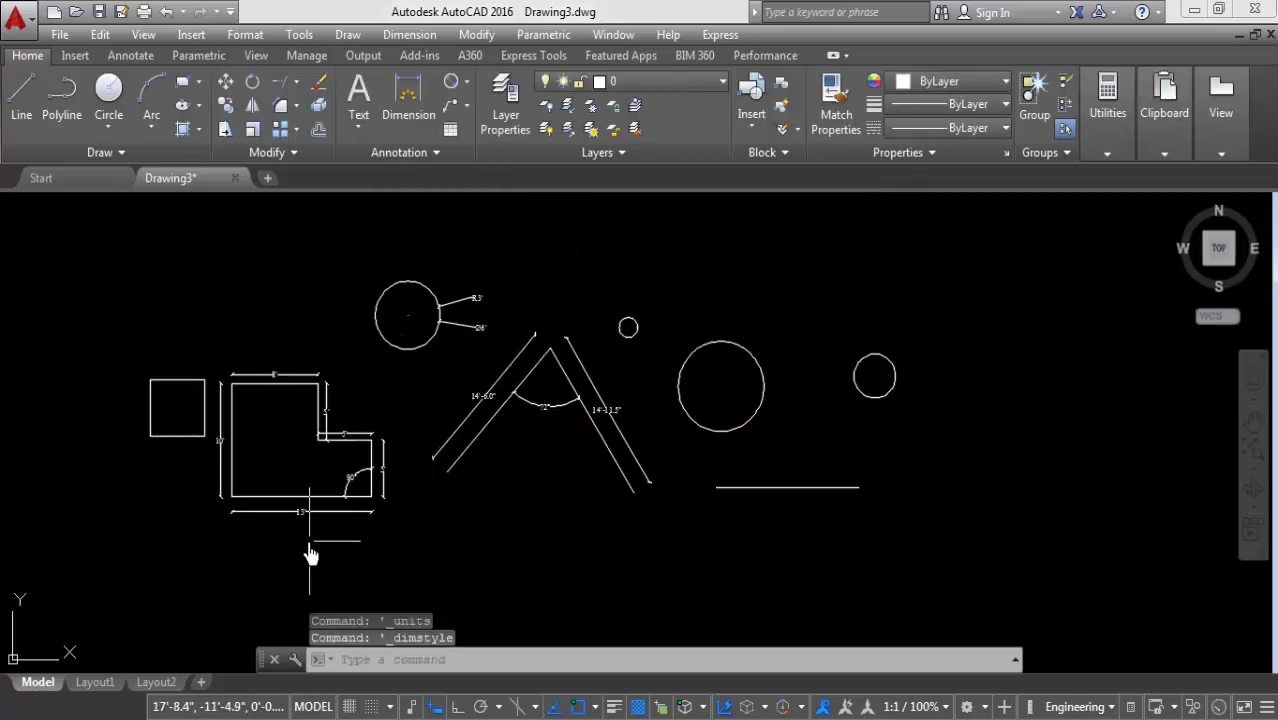
middle_drag(309, 557, 312, 512)
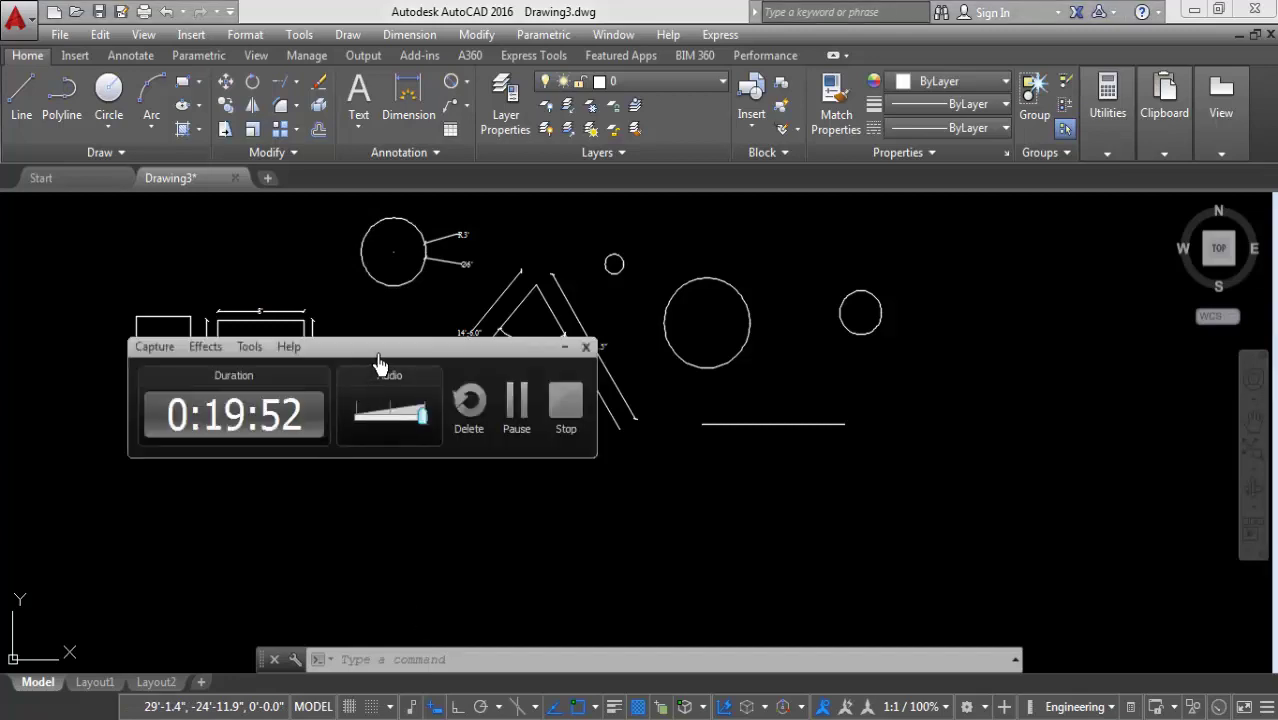
Step: Move the Camtasia Recorder panel aside and stop the screen recording
drag(378, 355, 539, 306)
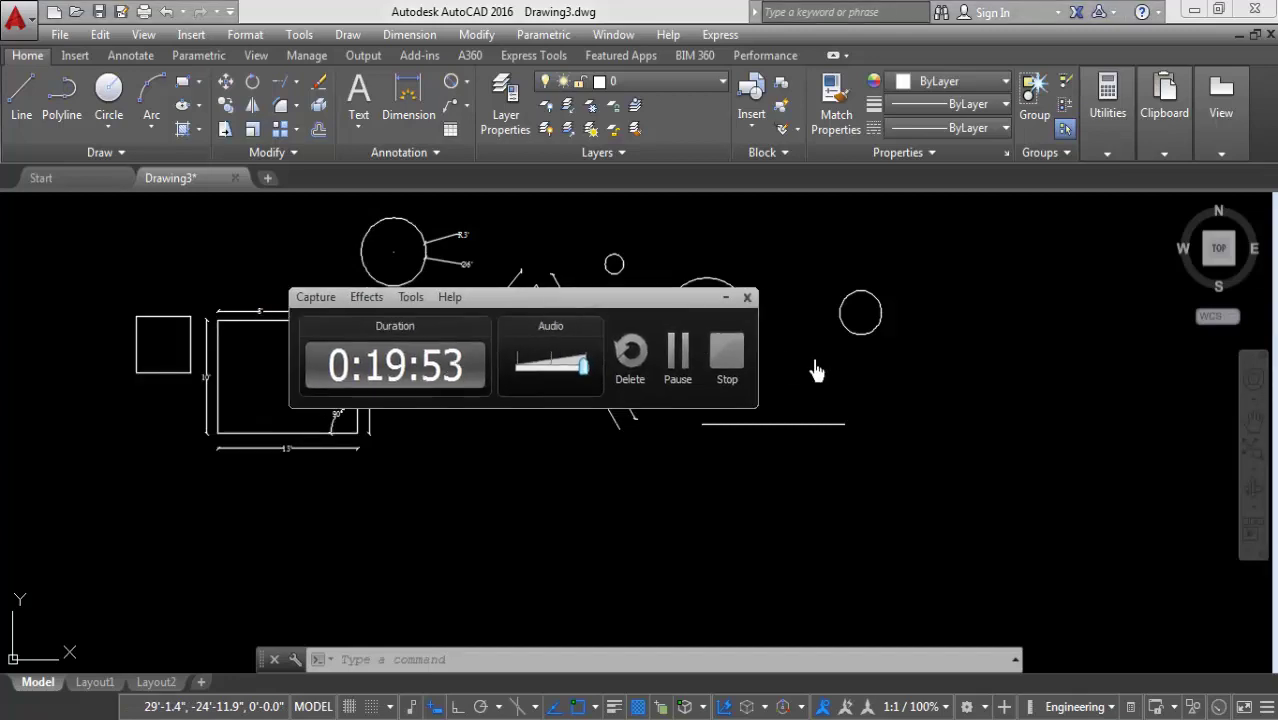
click(727, 364)
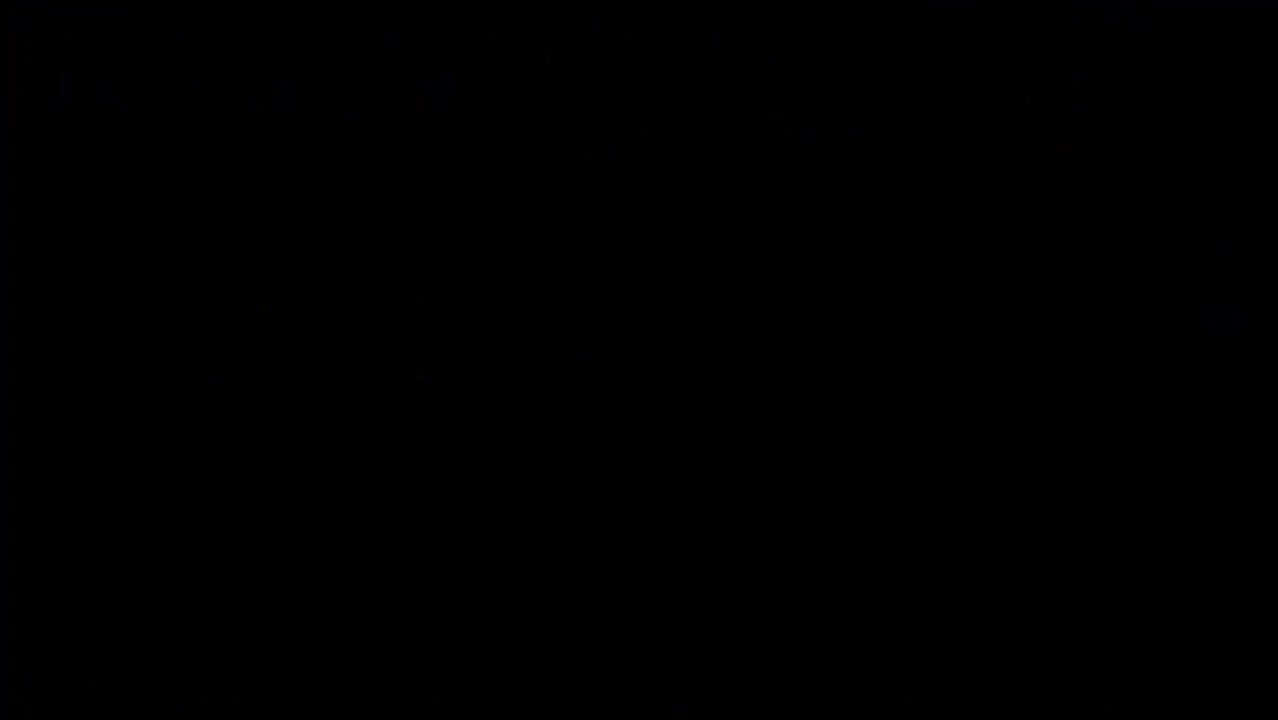